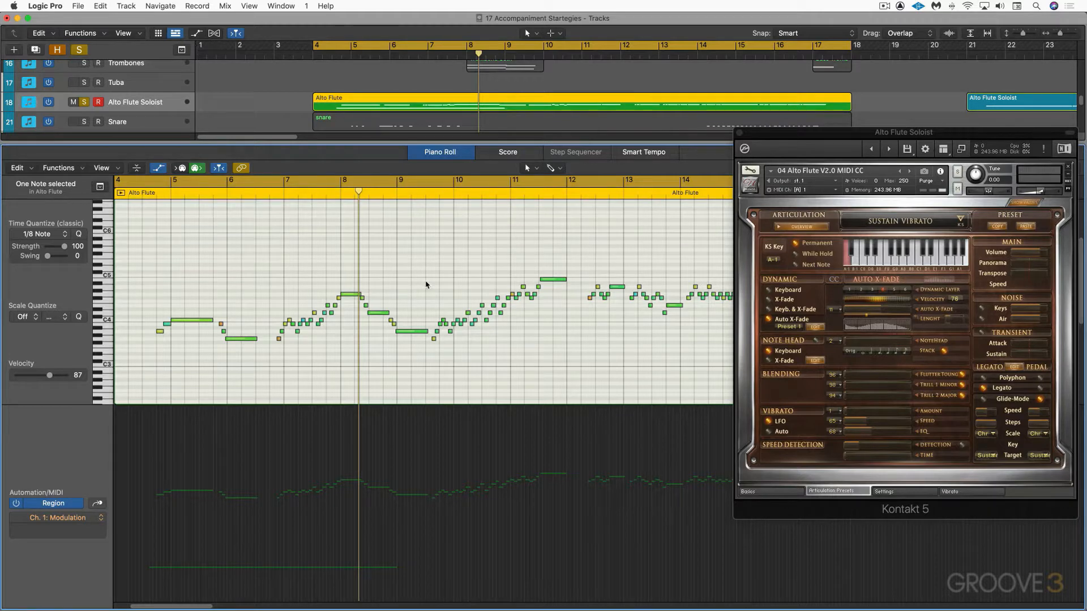
Record a modulation pass over the soloed Alto Flute region in bars 4 to 18 and close the piano roll
key("r")
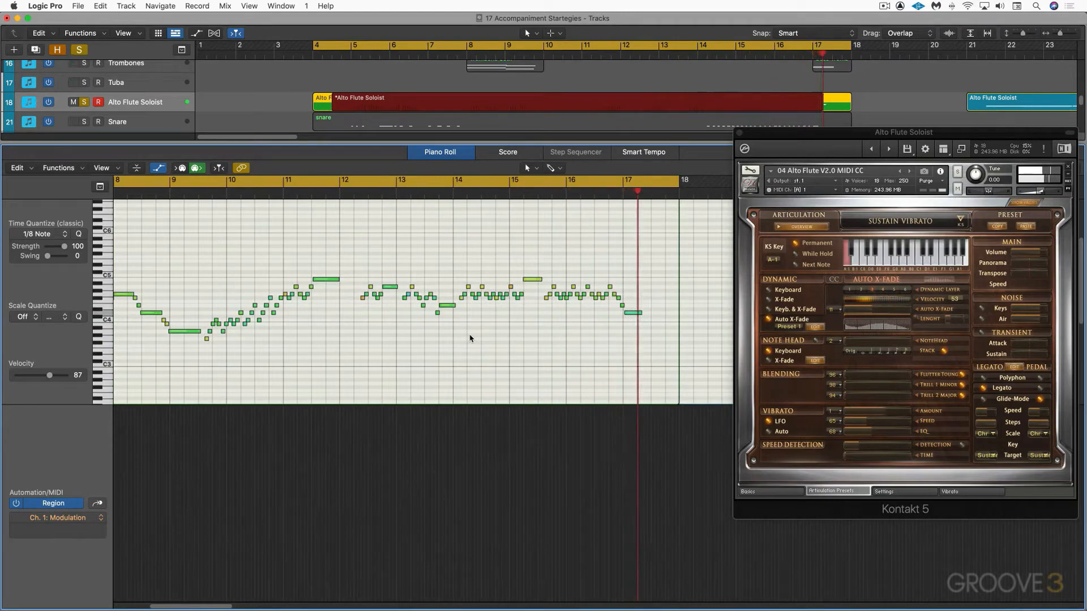
key("space")
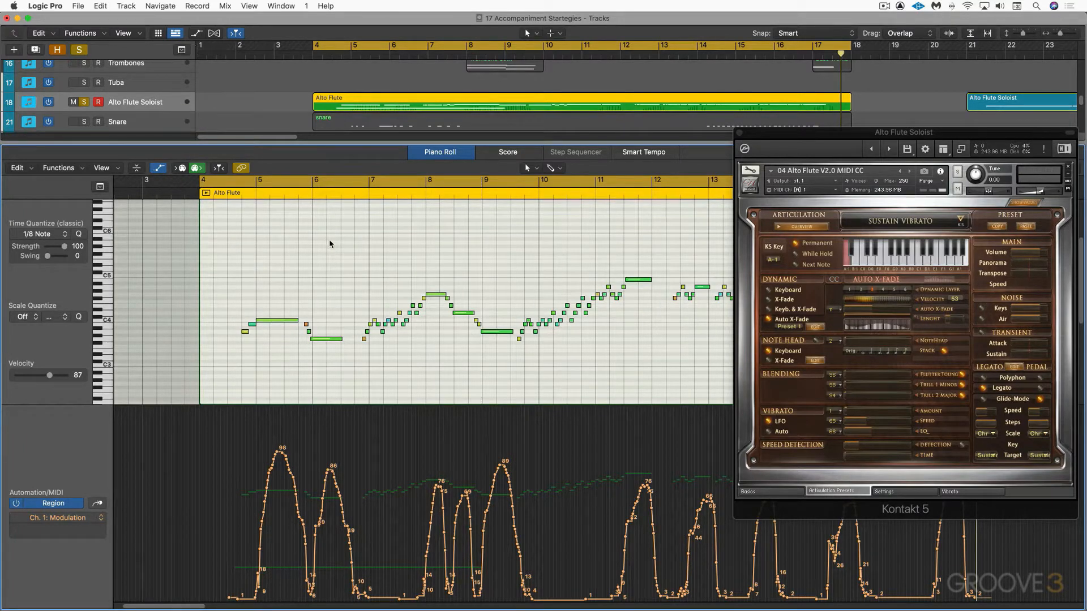
key("e")
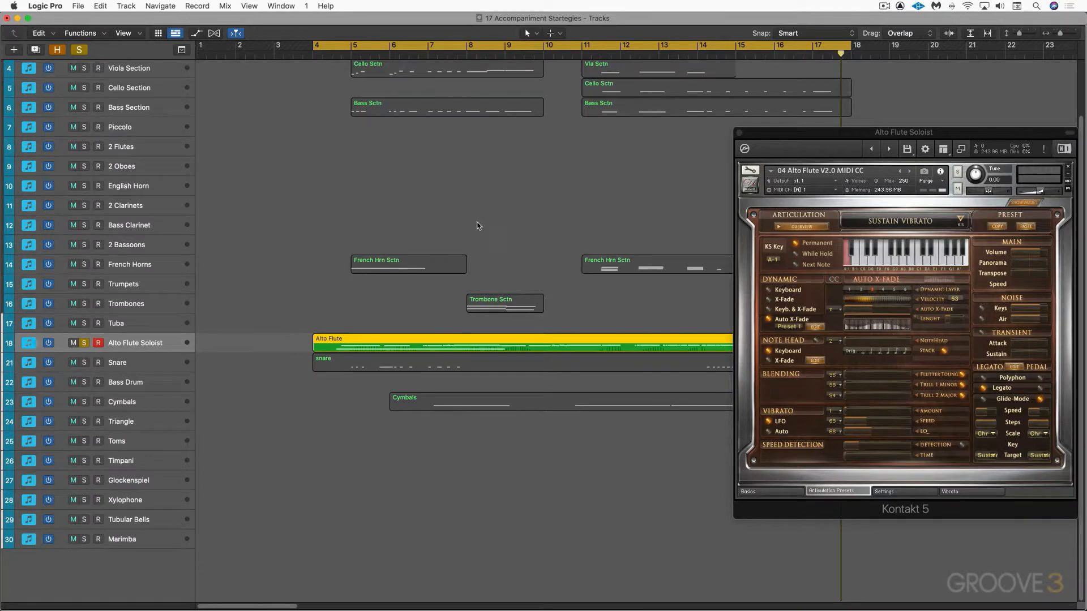
Turn off the solo, hide the instrument window, and play the full arrangement through bar 18, turning off cycle mode to continue past it
key("s")
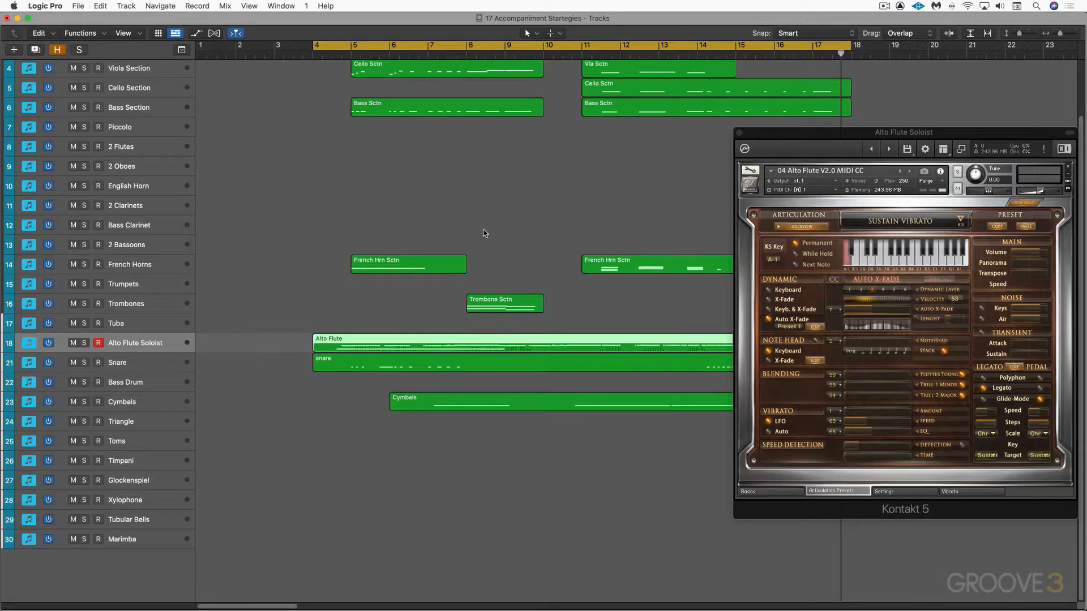
key("v")
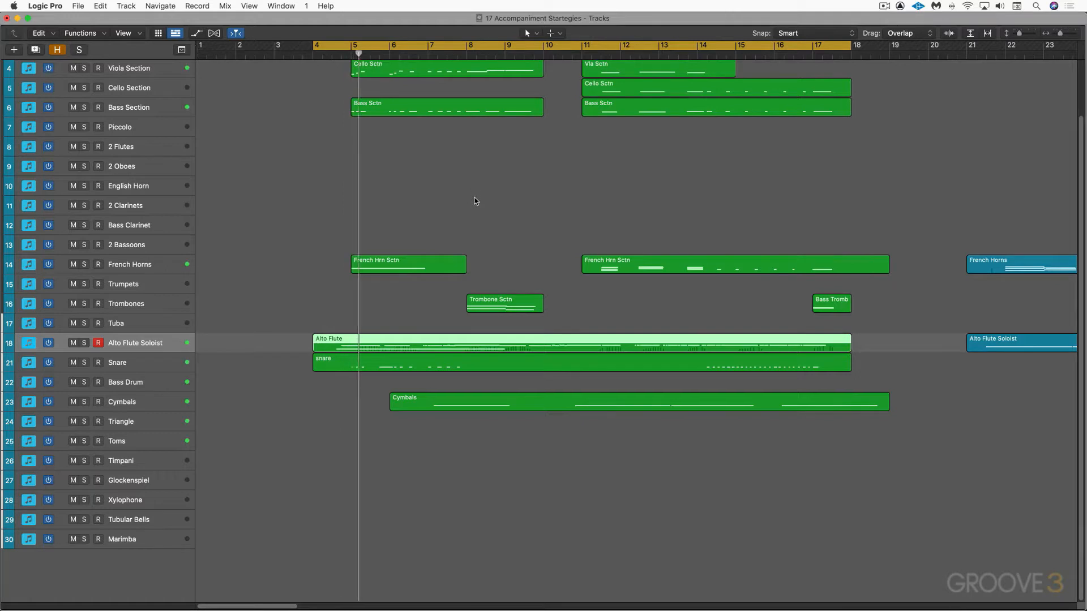
scroll(515, 170, "up", 1)
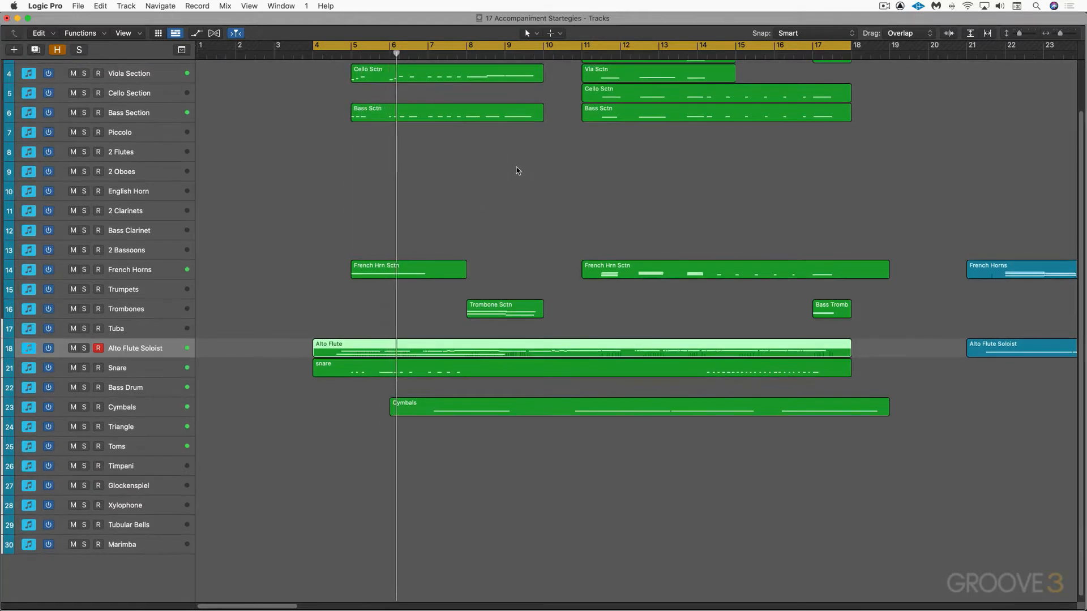
scroll(516, 171, "up", 4)
scroll(516, 170, "up", 1)
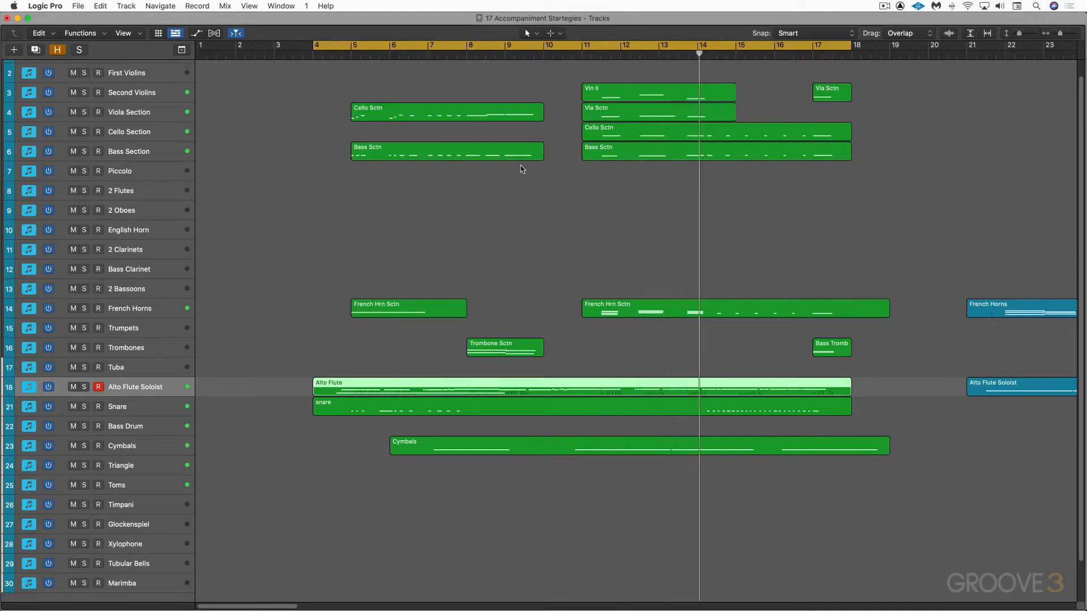
left_click(639, 46)
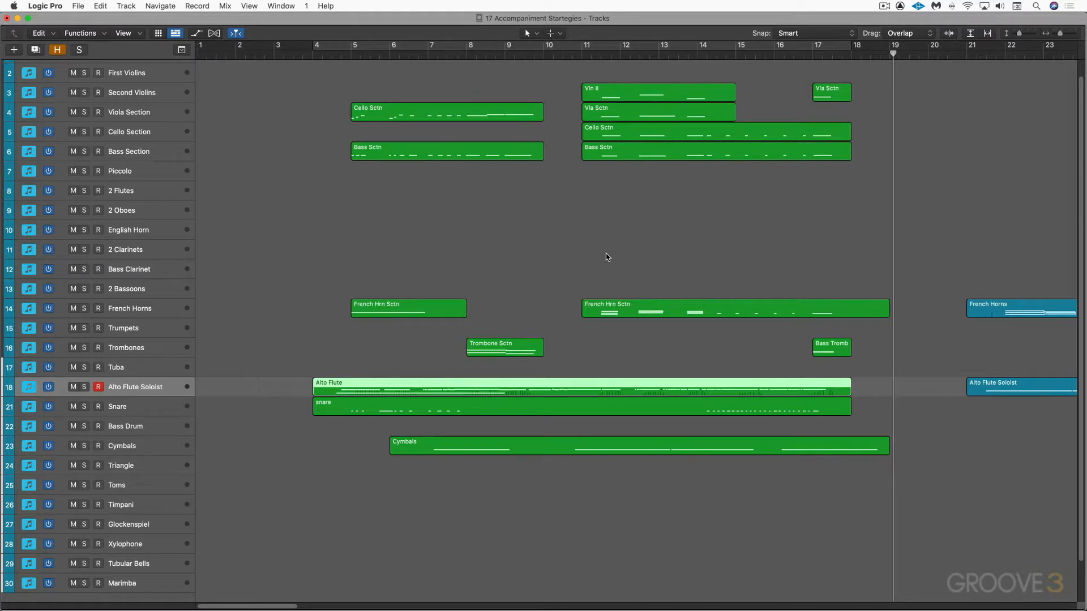
Examine the Alto Flute Soloist region starting at bar 21 in score notation and play the whole passage
scroll(606, 256, "right", 10)
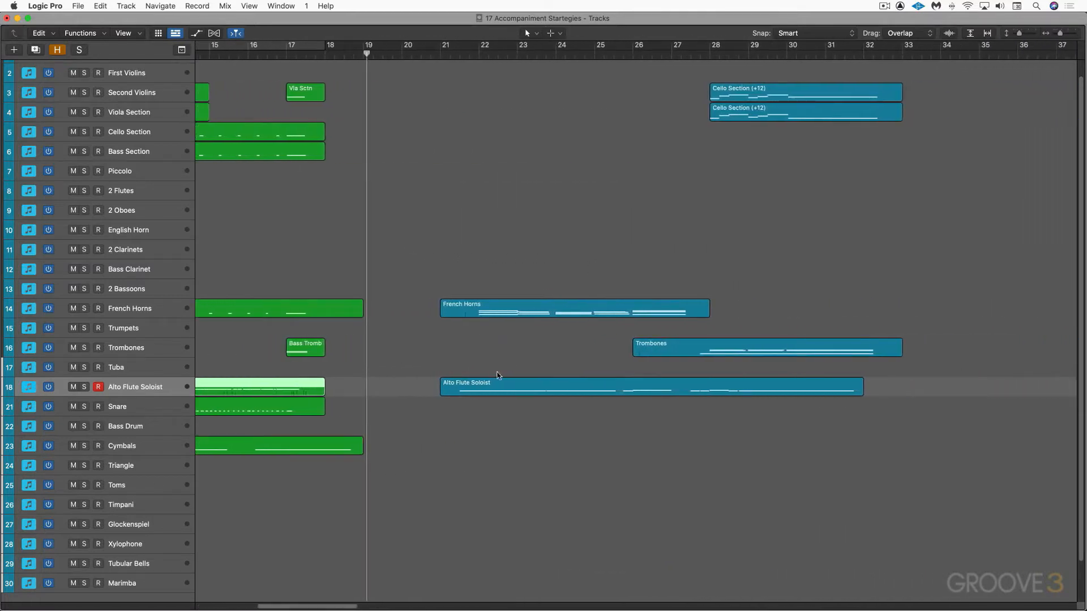
left_click(506, 389)
key("n")
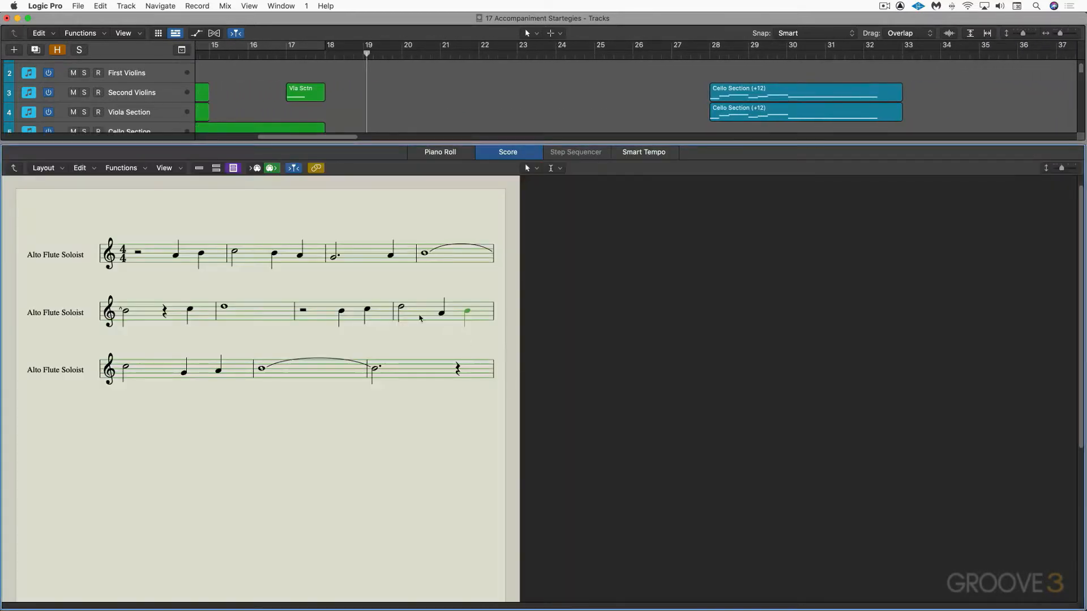
key("n")
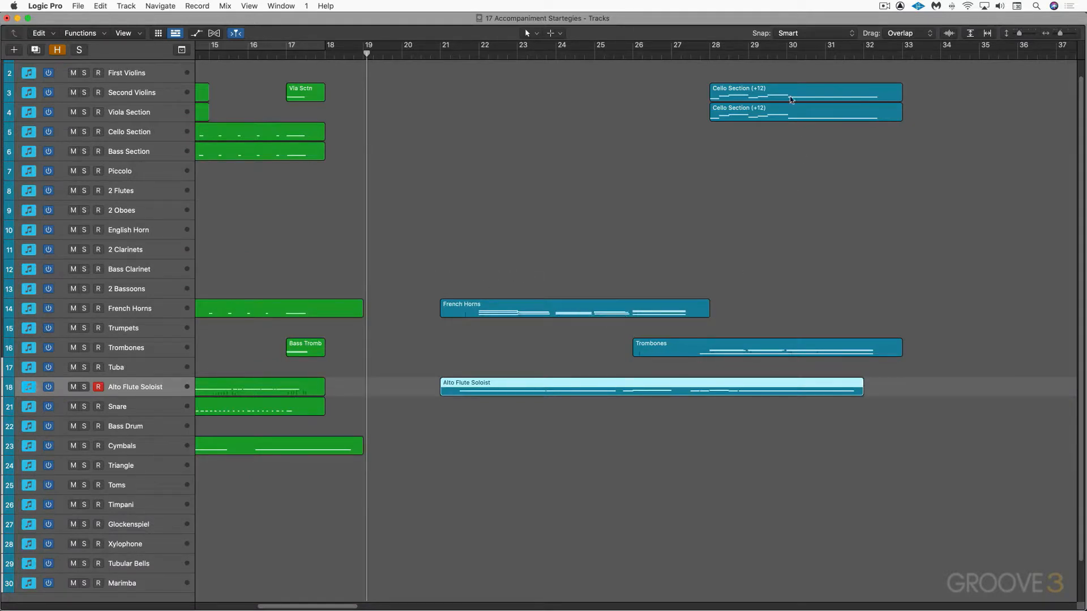
left_click_drag(416, 54, 451, 57)
key("space")
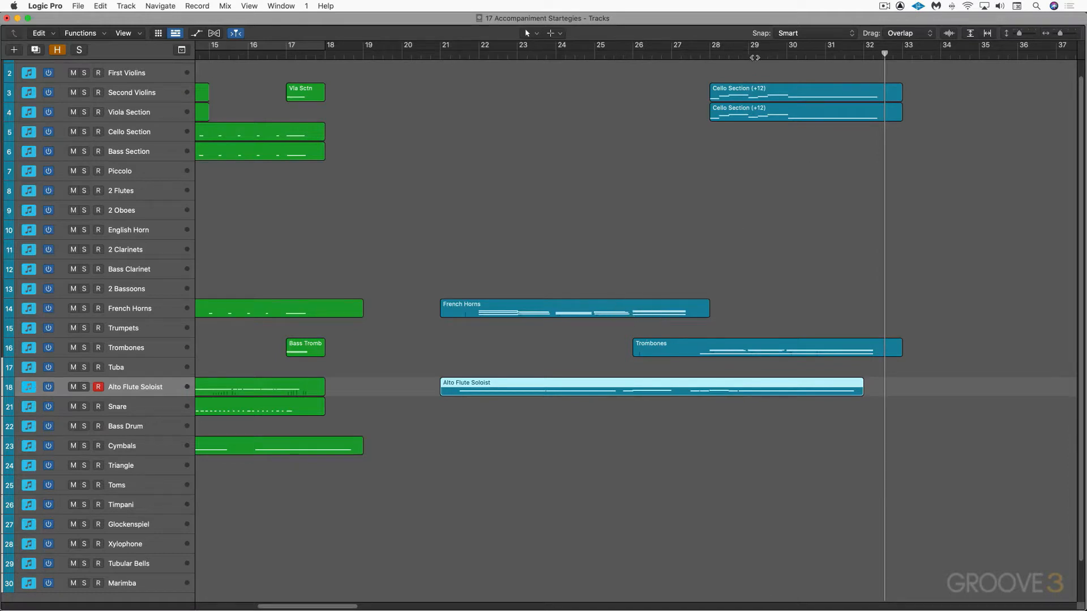
Solo the two Cello Section (+12) regions on the violin and viola tracks and play them from bar 28
left_click(709, 55)
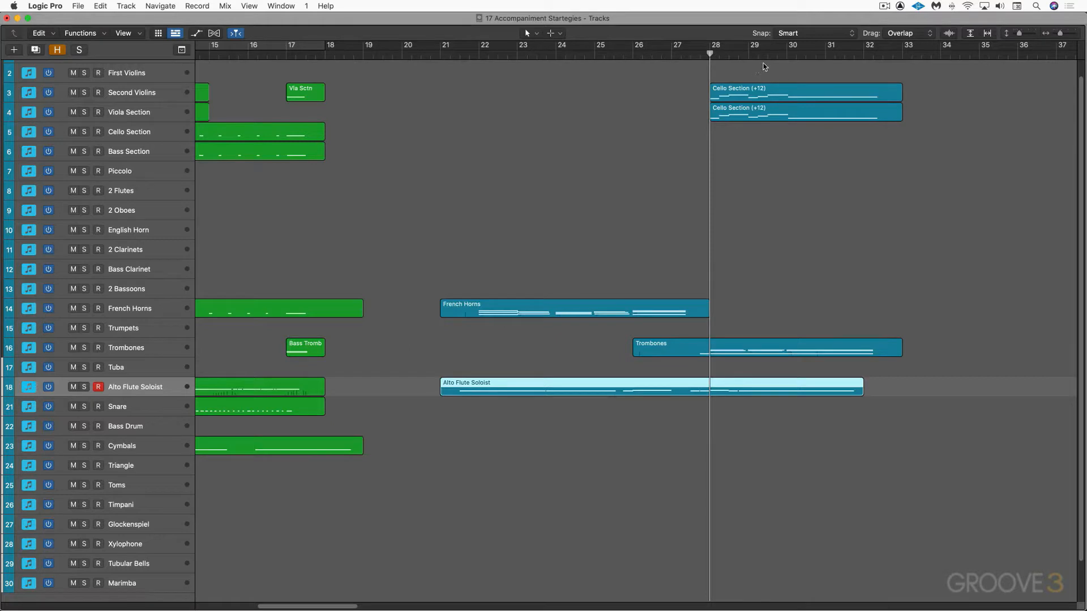
left_click(761, 80)
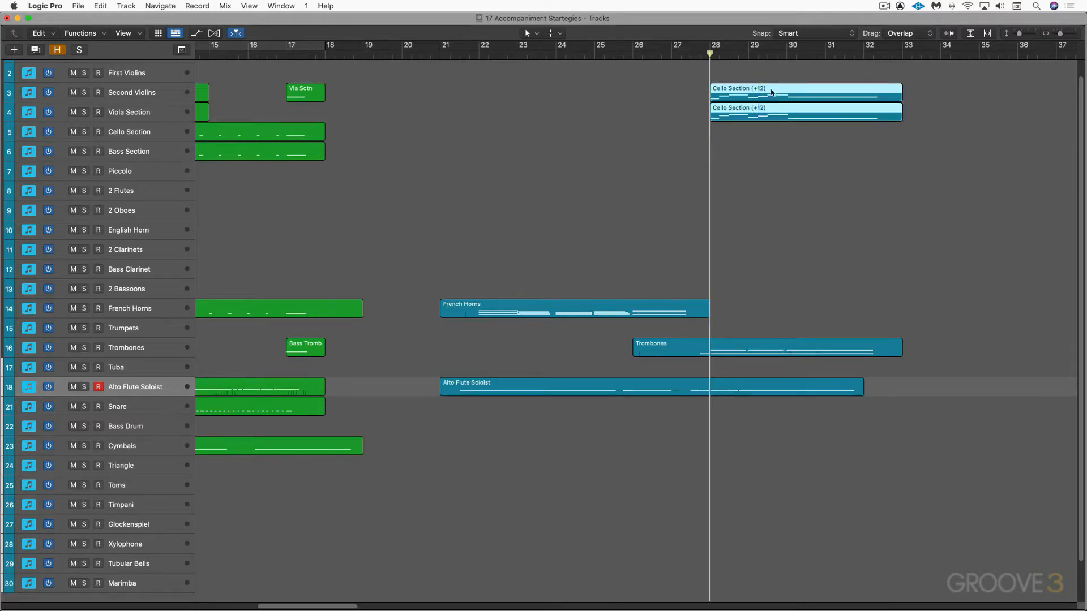
key("ctrl+s")
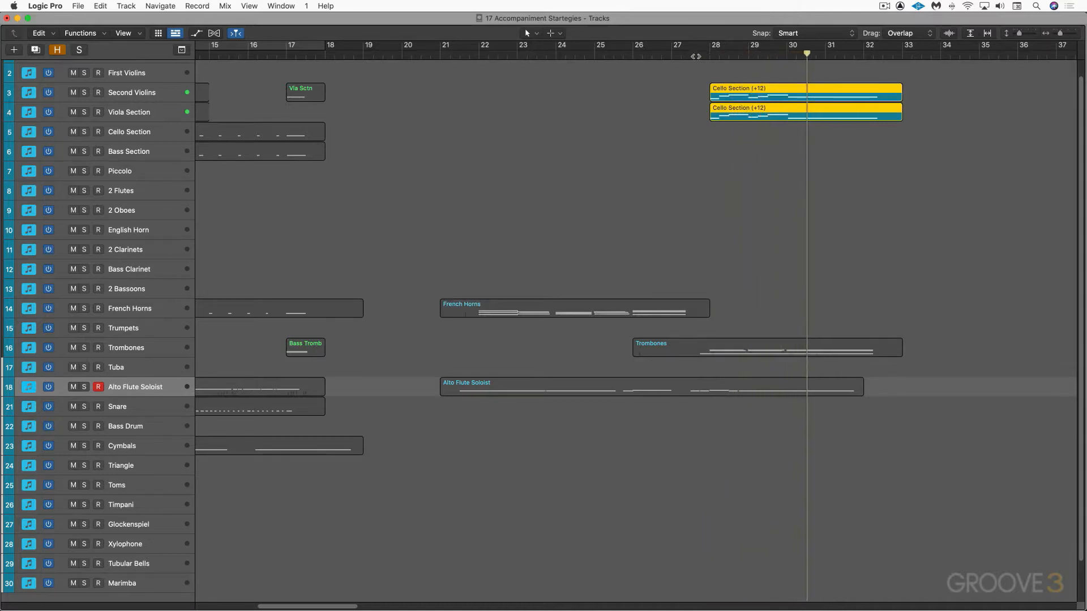
key("space")
key("ctrl+s")
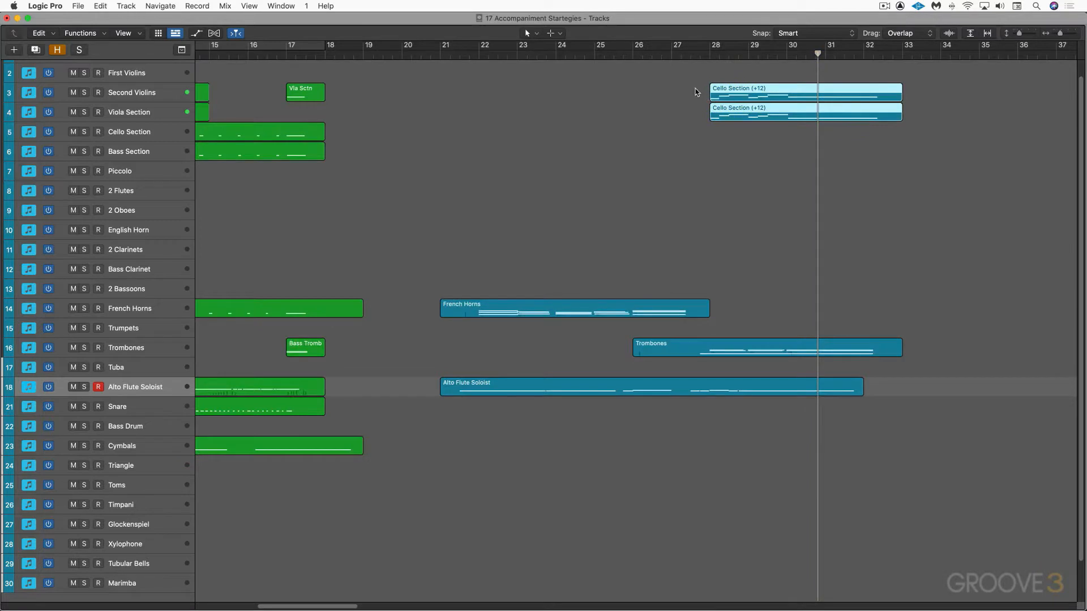
Audition the two Cello Section (+12) regions soloed together with the Alto Flute Soloist region, and turn the solo off
key("ctrl+s")
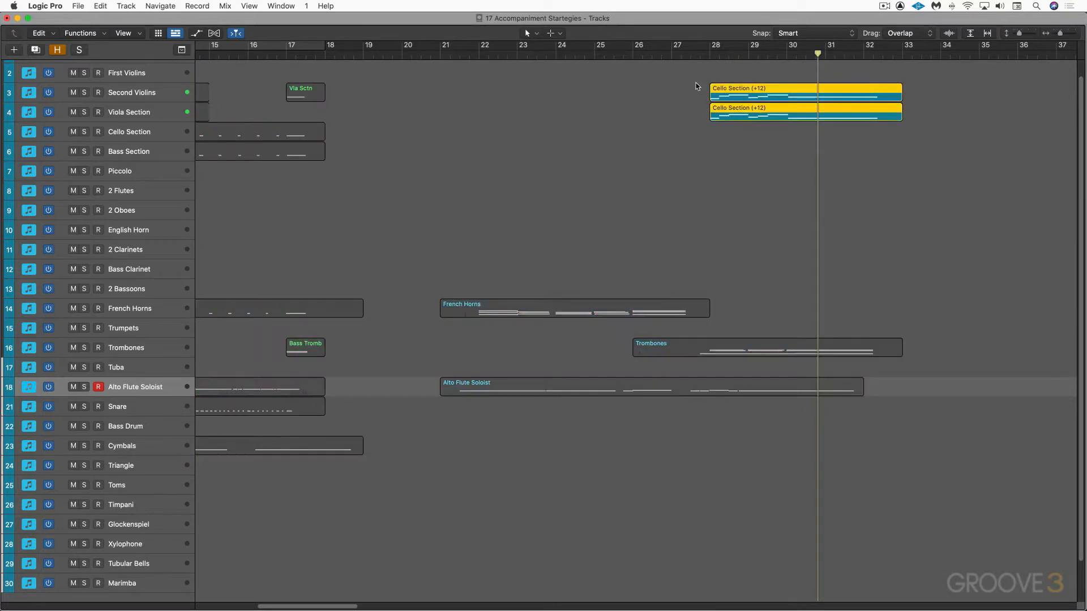
left_click(762, 388, "shift")
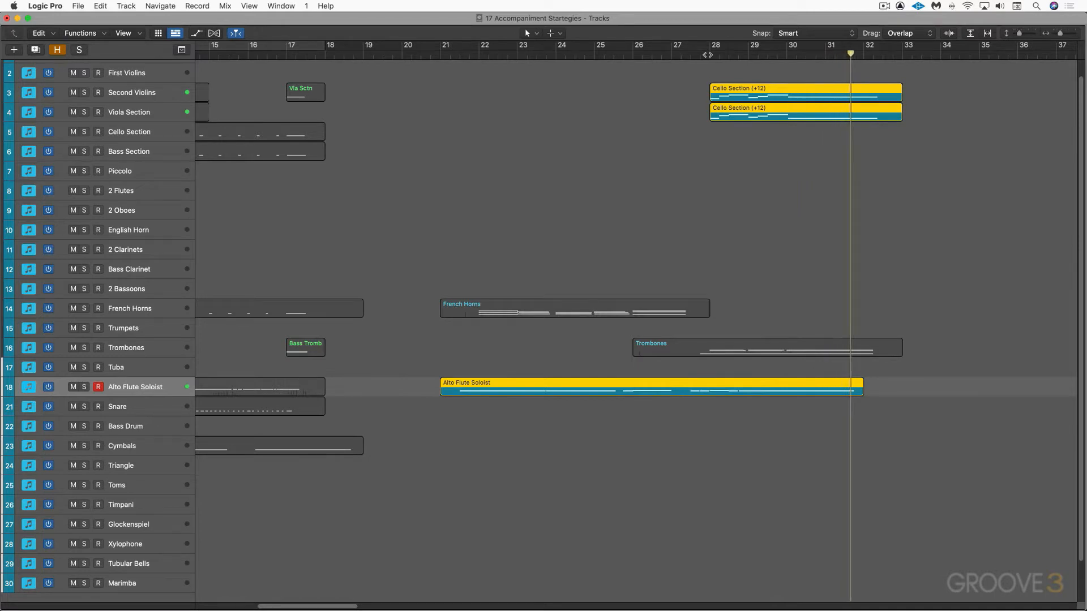
key("ctrl+s")
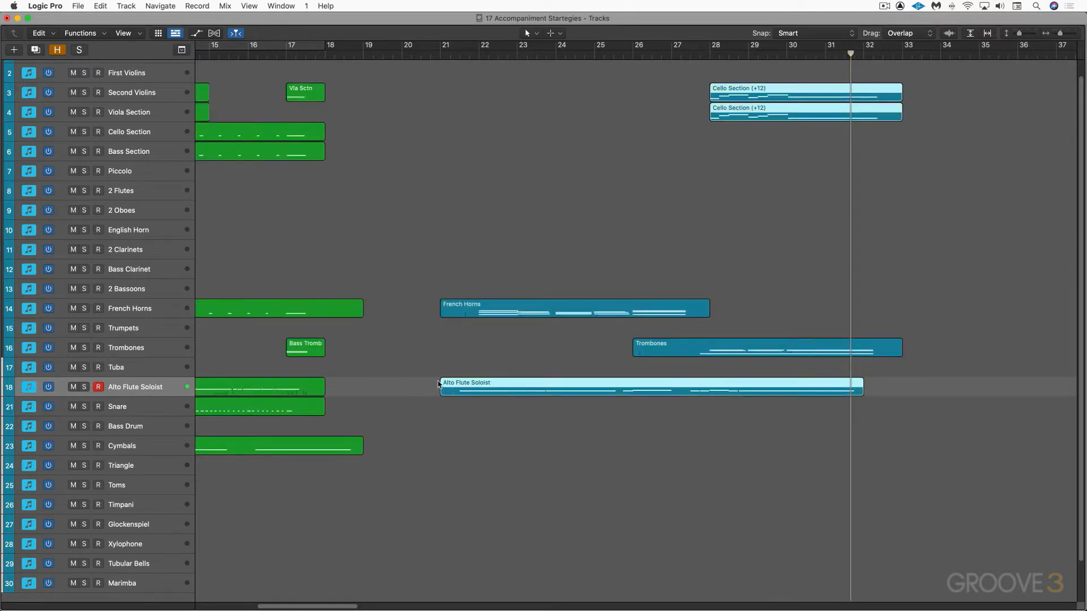
Record a modulation pass over the soloed Alto Flute Soloist region in bars 21 to 32 and close the piano roll
key("v")
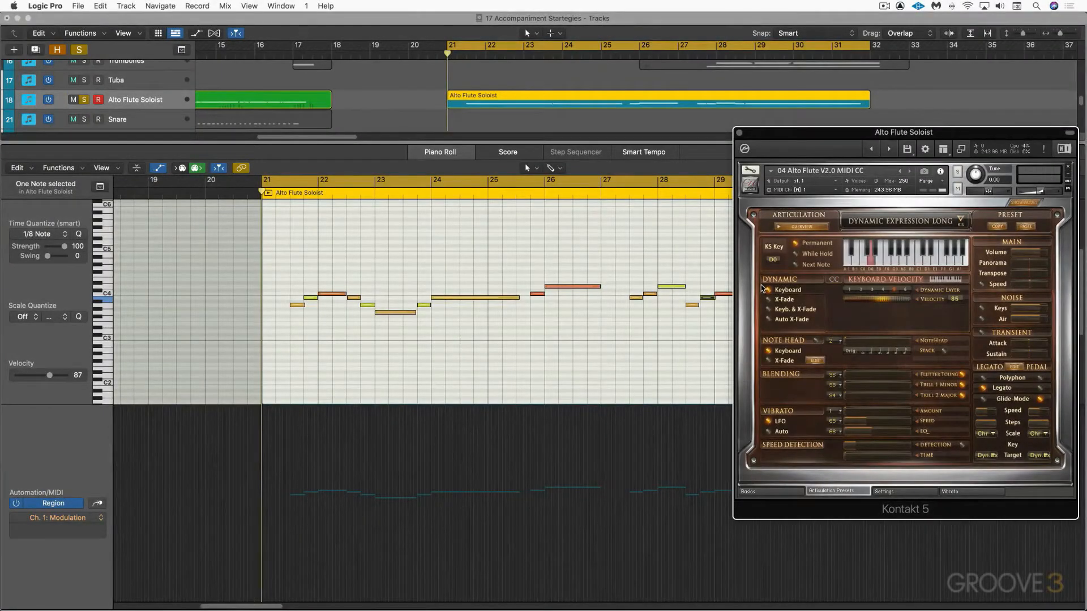
key("r")
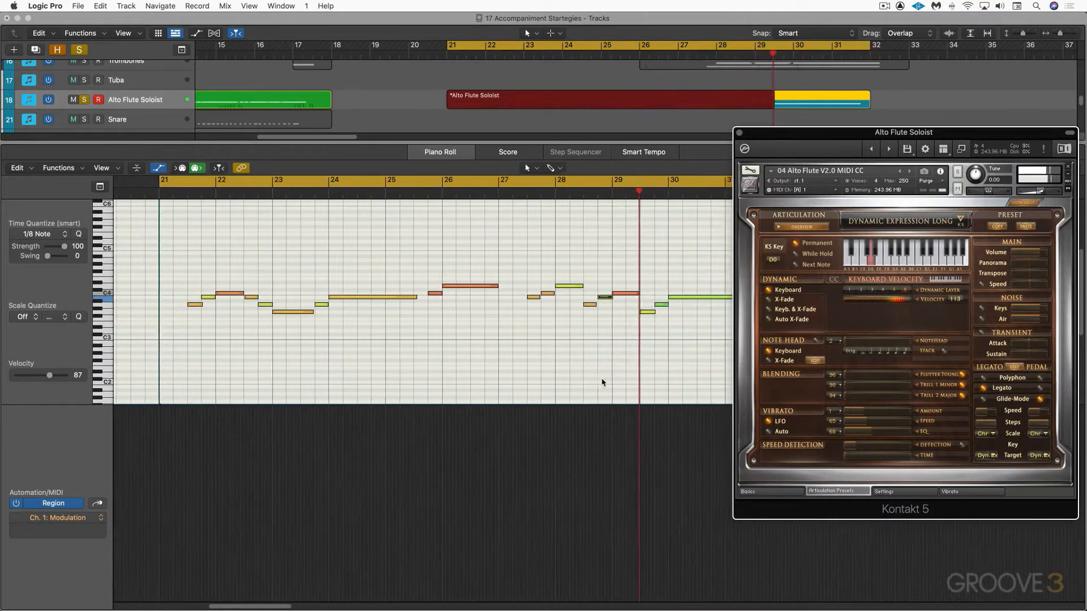
scroll(603, 381, "left", 8)
scroll(566, 379, "down", 2)
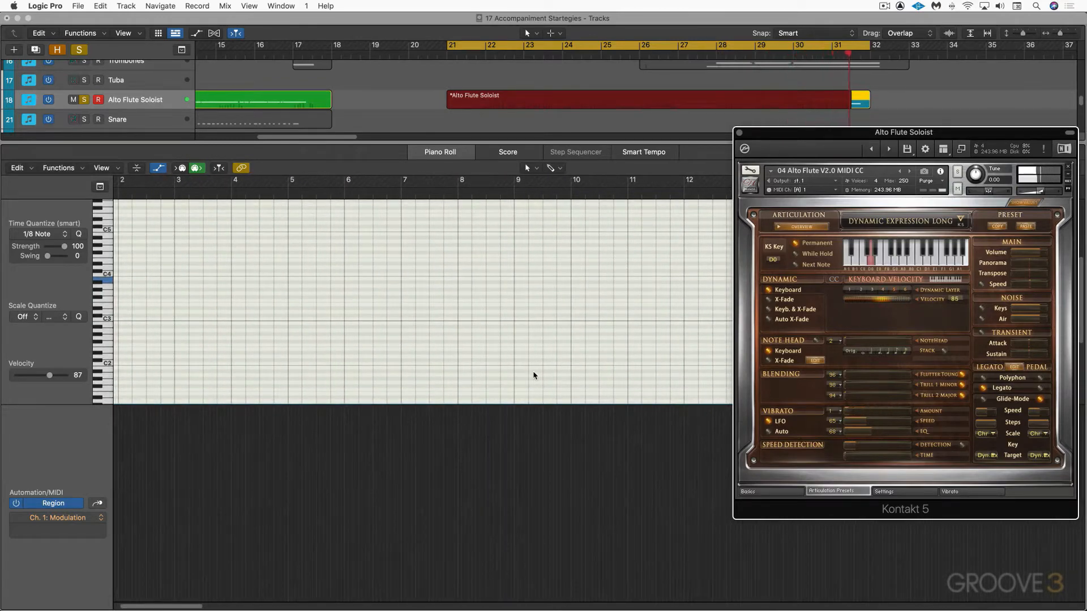
key("space")
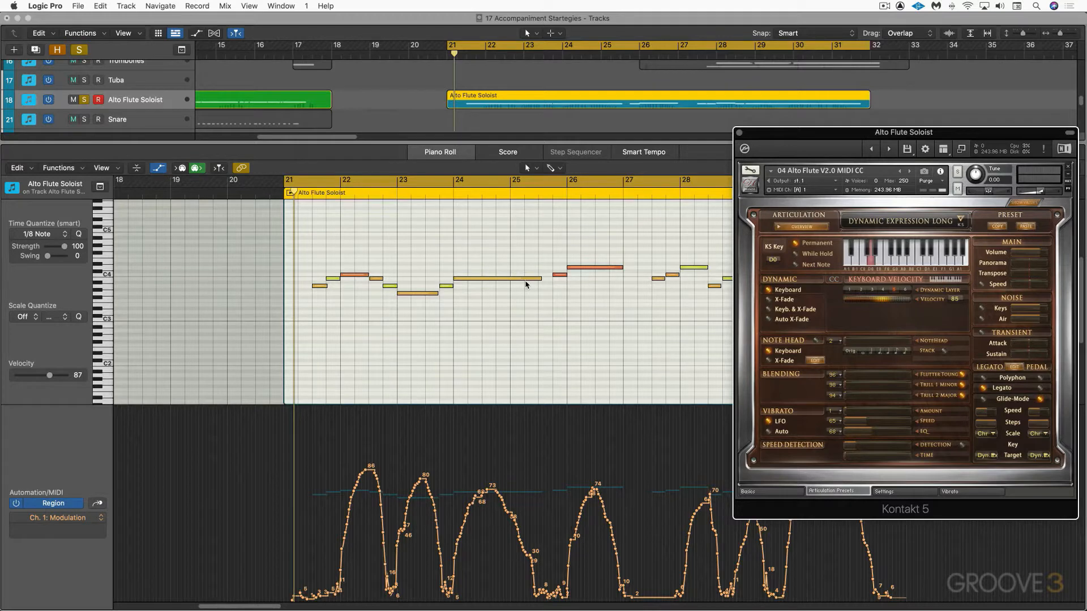
key("e")
Solo the French Horns track, record an expression pass over its region in bars 21 to 28, and close the piano roll
left_click(495, 274)
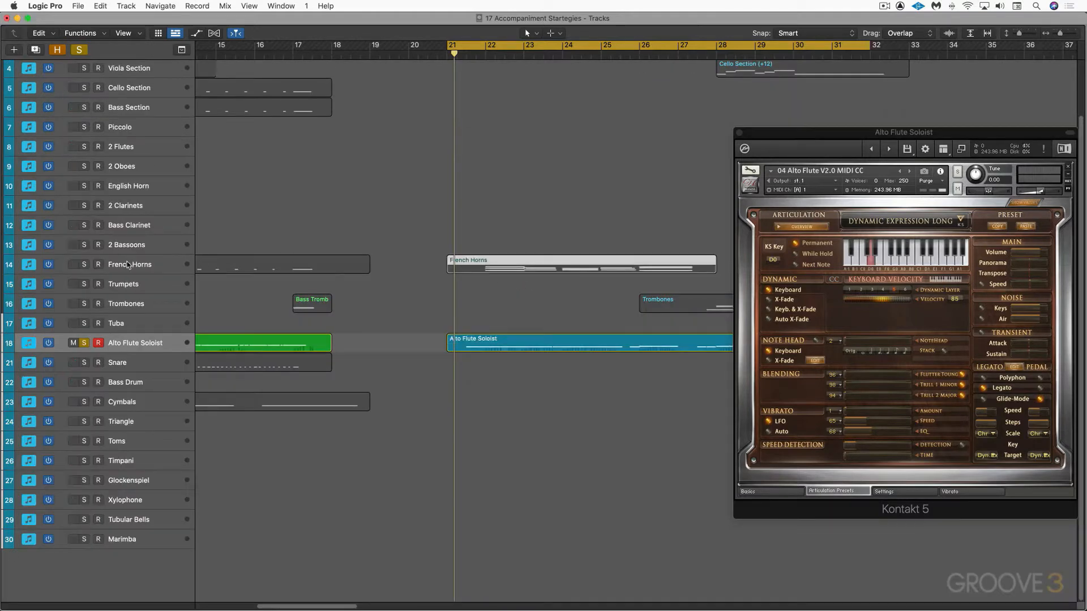
left_click(85, 265)
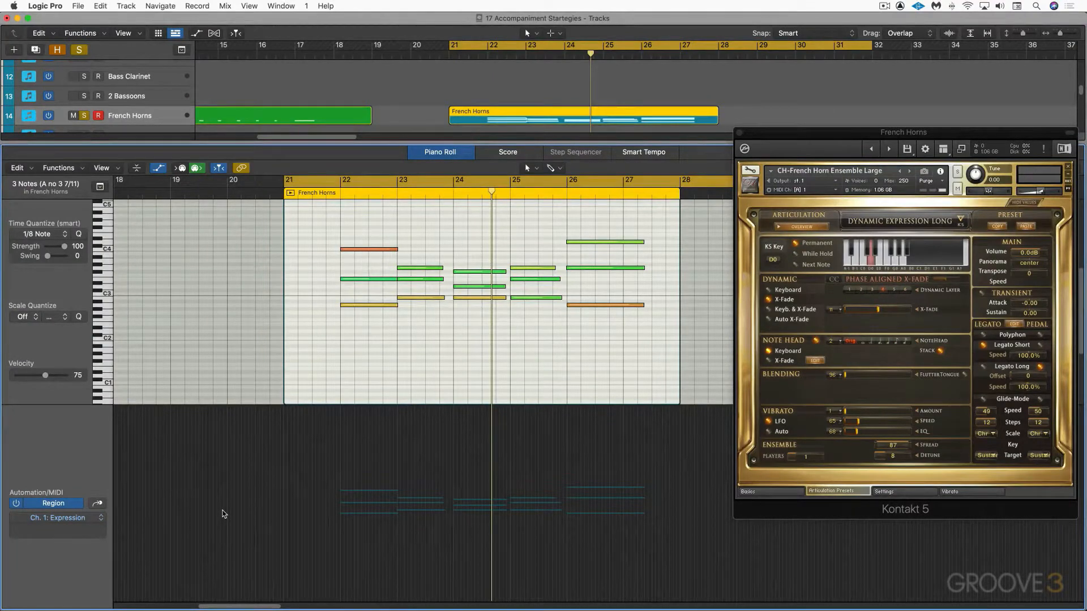
key("r")
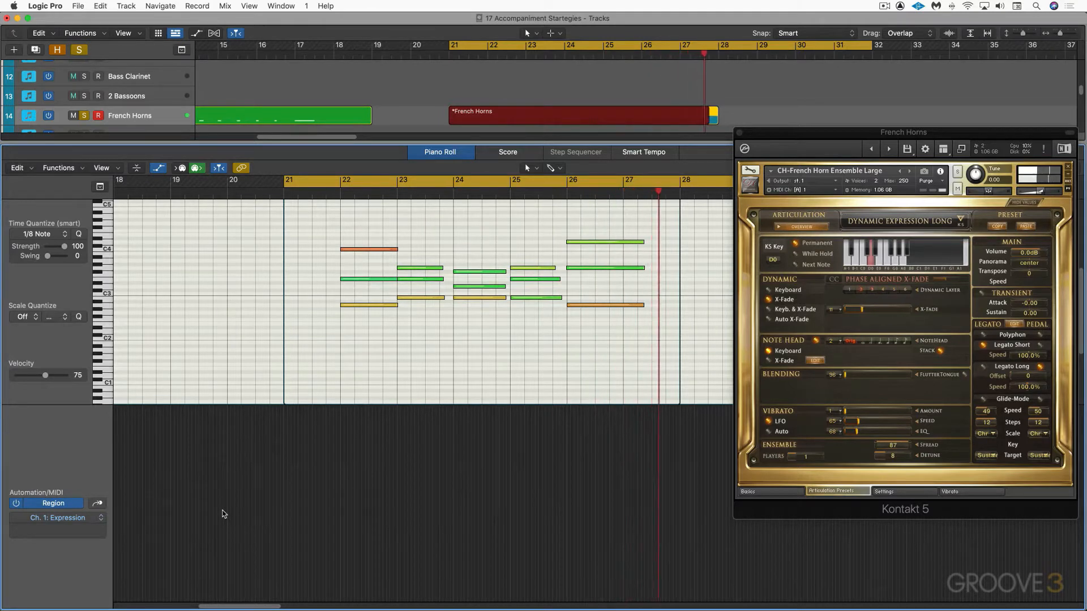
key("space")
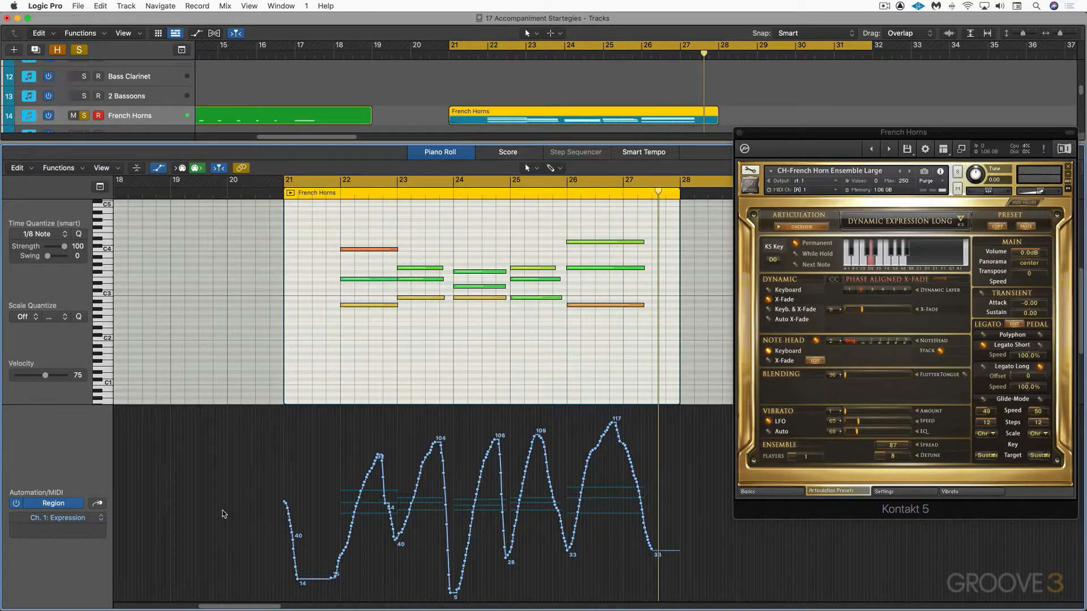
key("space")
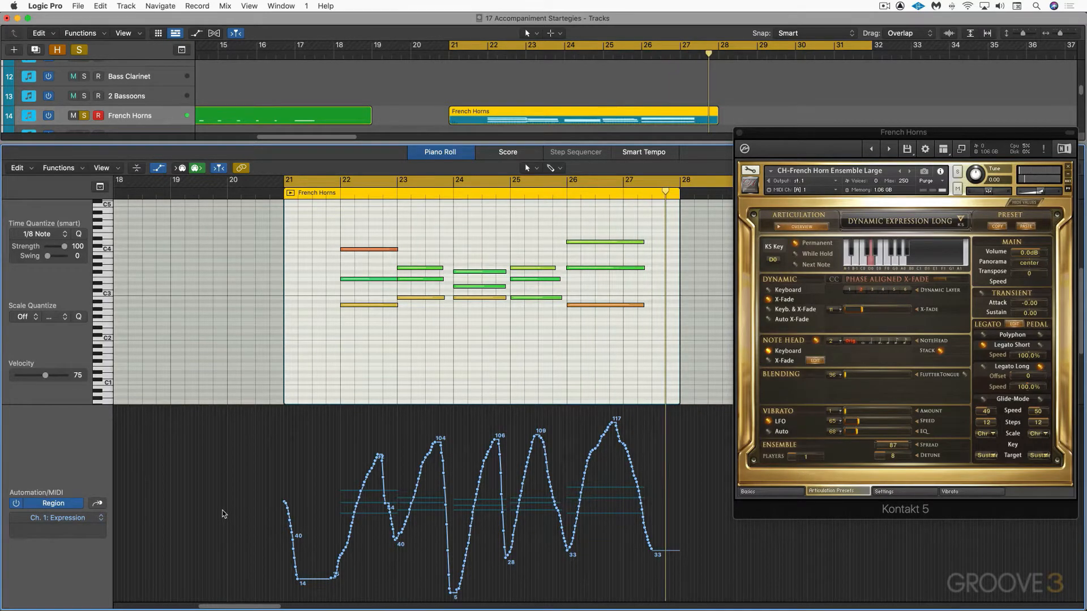
key("x")
key("x")
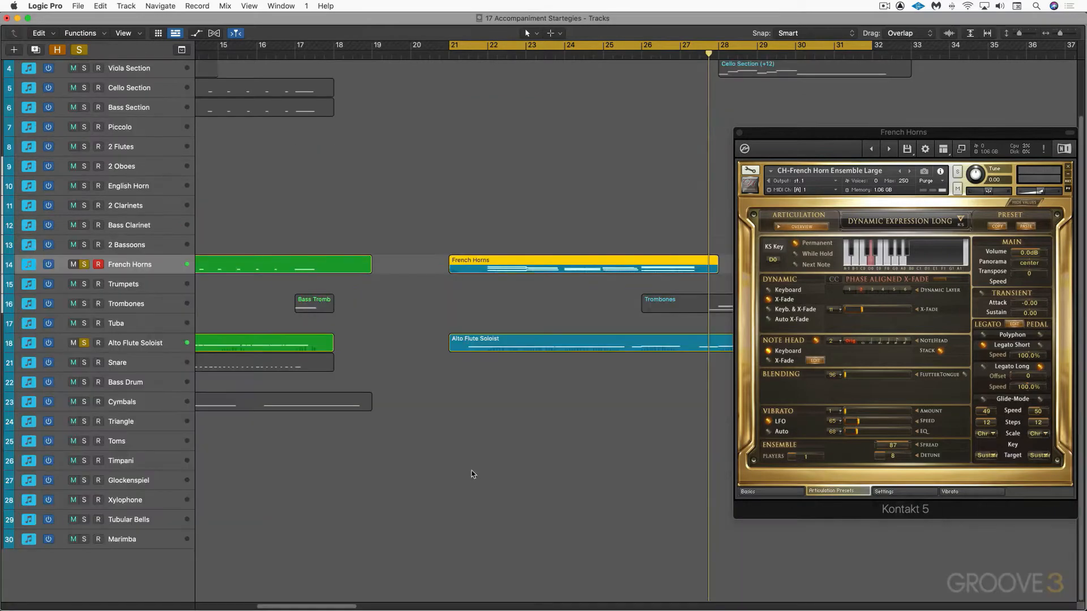
Solo only the Trombones track, record an expression pass over its region starting at bar 26, and close the piano roll
left_click(670, 306)
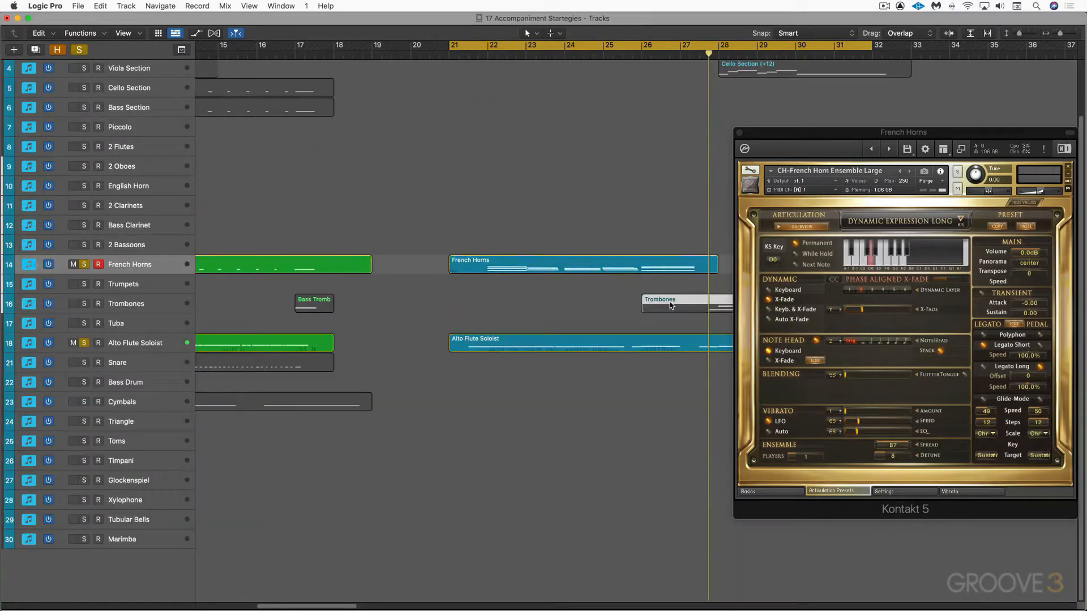
left_click(84, 304, "alt")
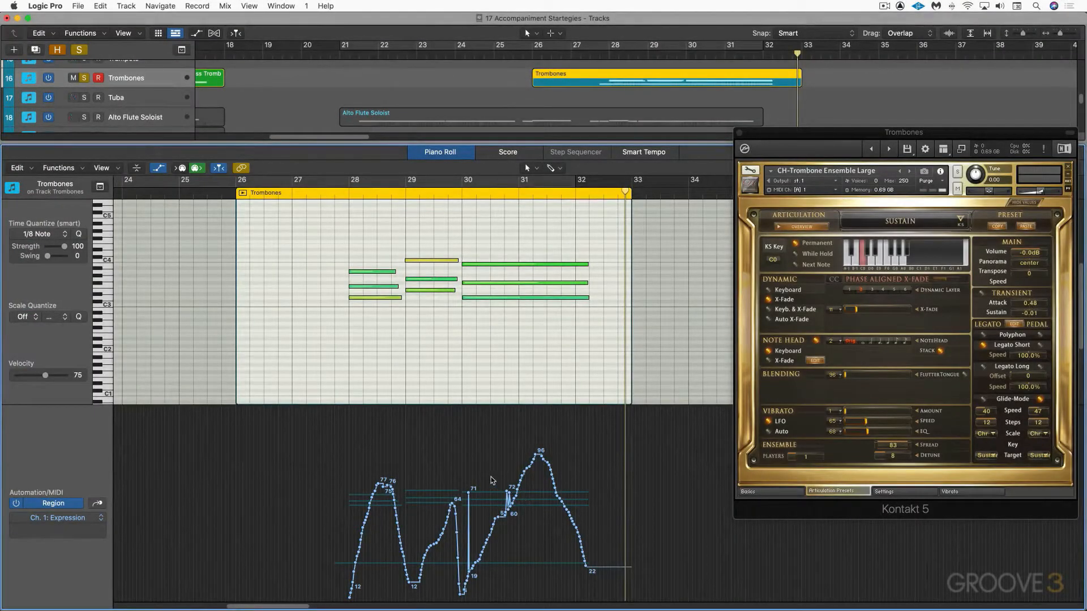
key("e")
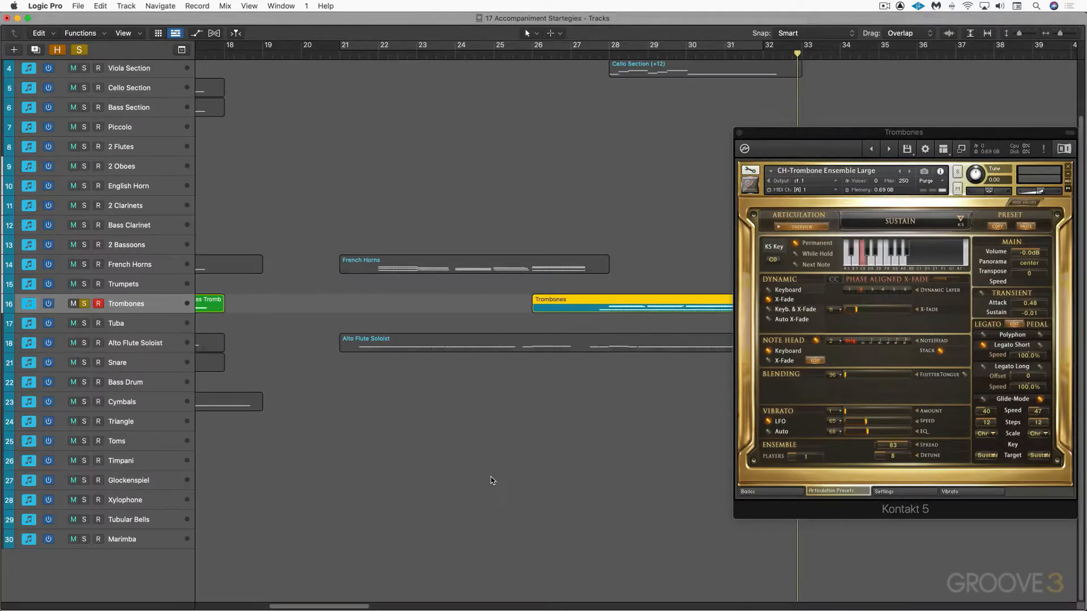
Turn off the Trombones solo and play the full passage from bar 21 with the instrument window hidden
left_click(83, 305)
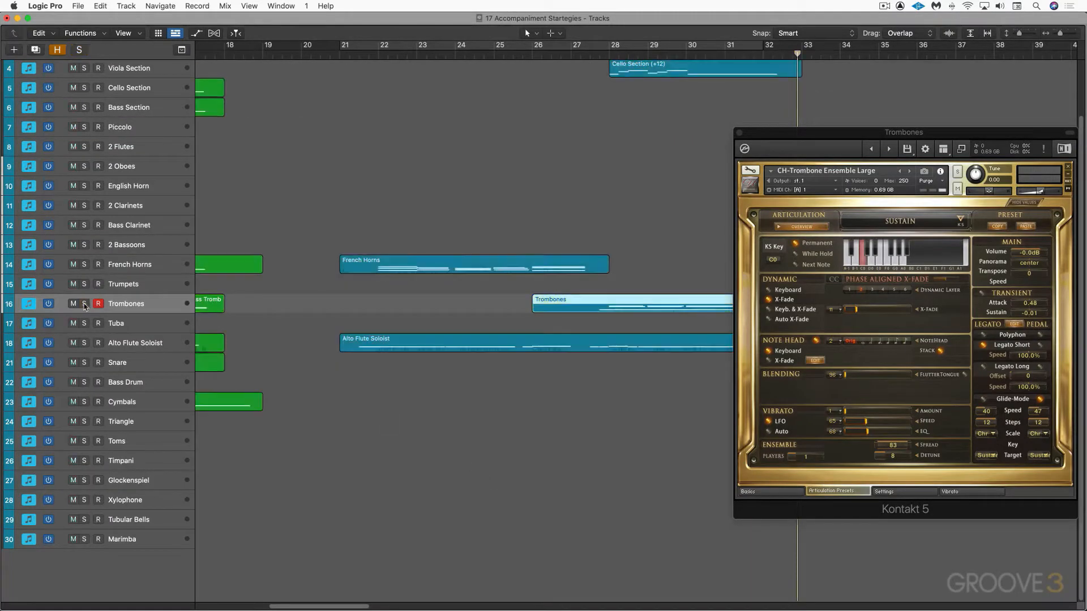
key("v")
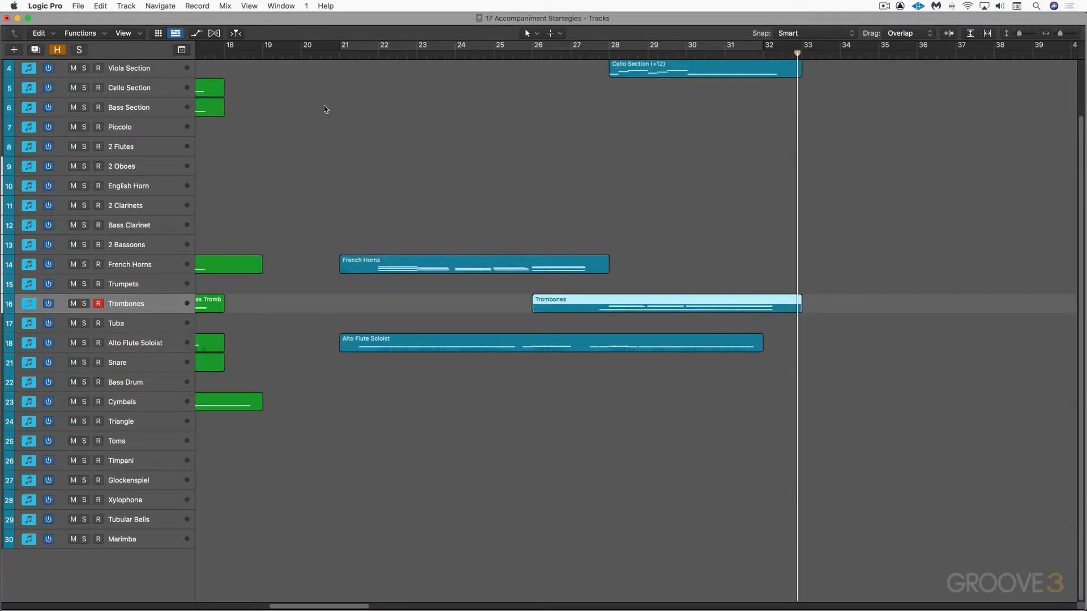
left_click(338, 56)
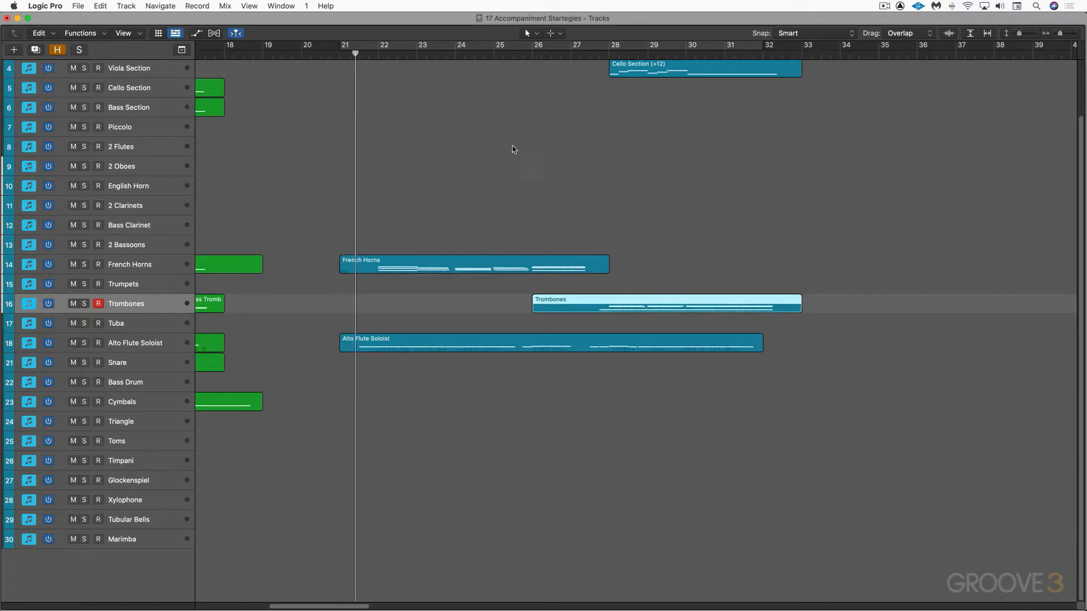
Adjust the transposition of the two Cello Section region copies in bars 28 to 32 and play from just before bar 28
scroll(737, 223, "up", 3)
scroll(739, 222, "up", 1)
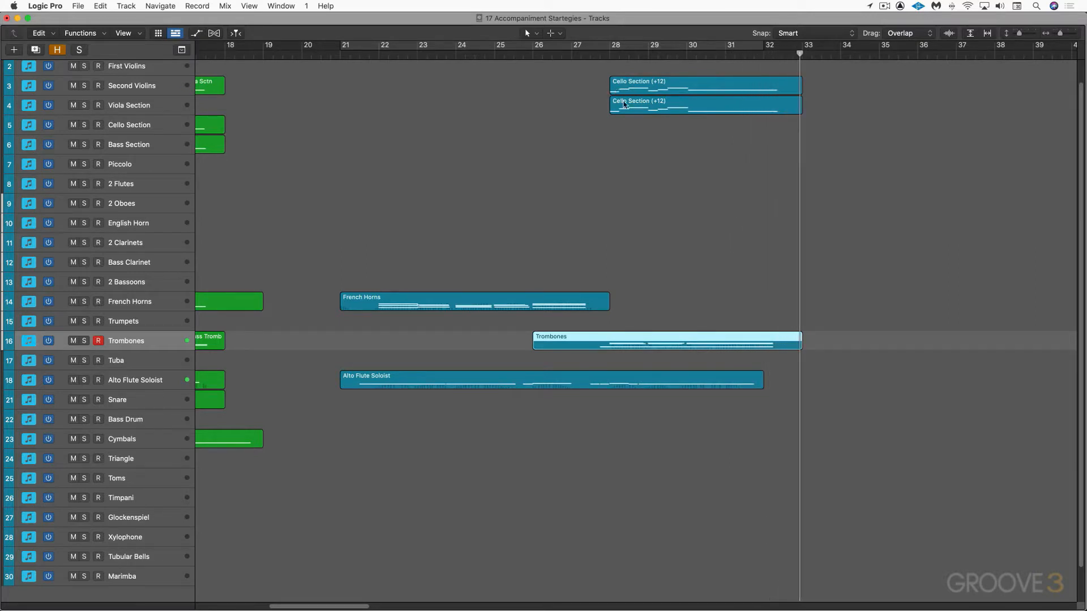
scroll(585, 108, "up", 2)
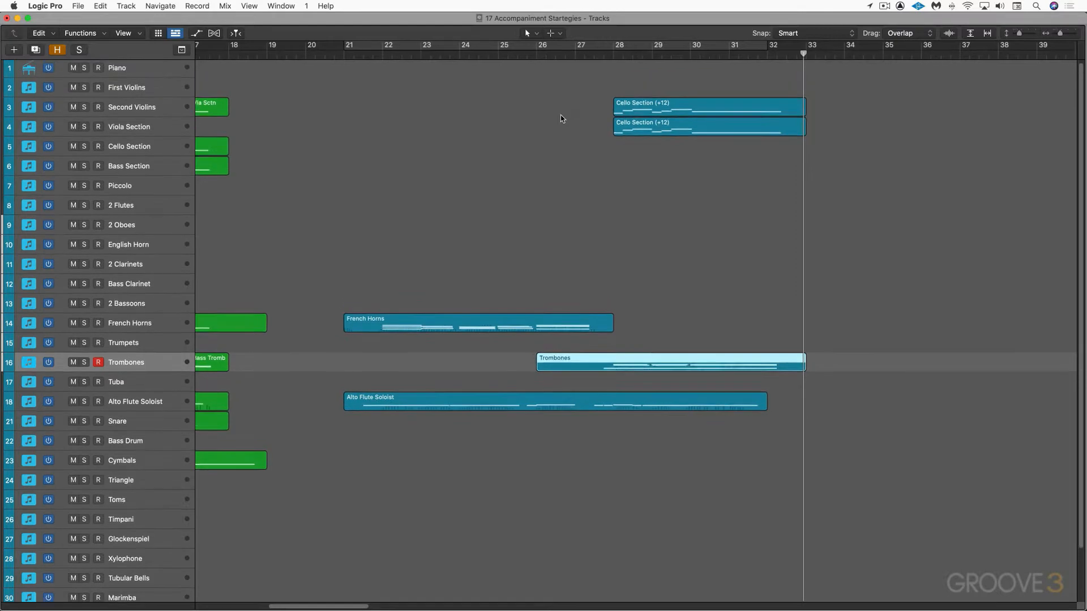
left_click_drag(651, 117, 751, 117)
key("i")
left_click(113, 86)
left_click(111, 76)
left_click(723, 55)
key("space")
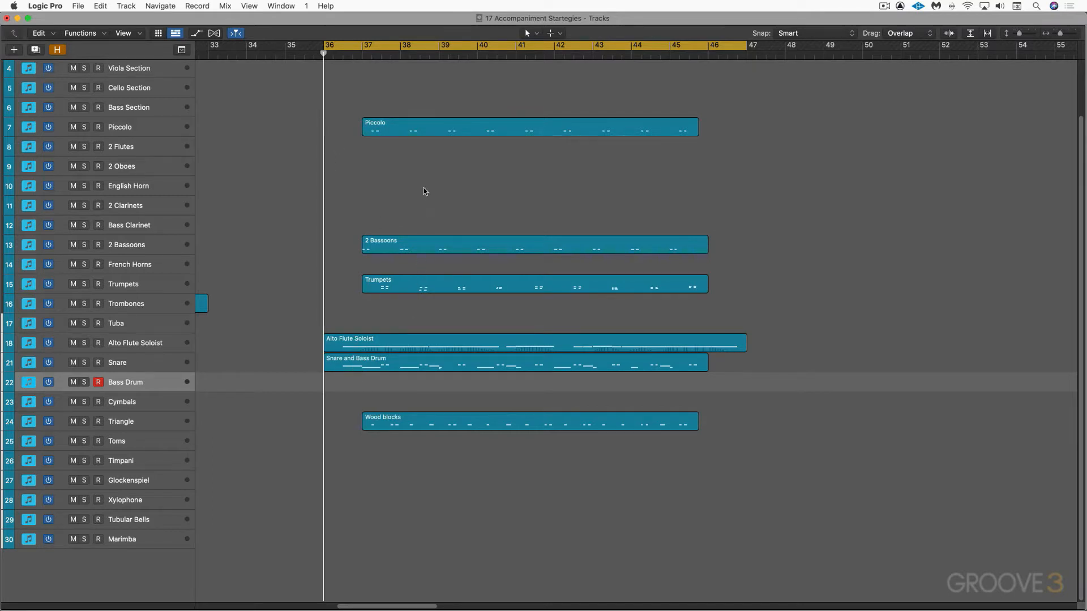
Play the passage from bar 36 and open the Kontakt instrument of the Trumpets track
key("space")
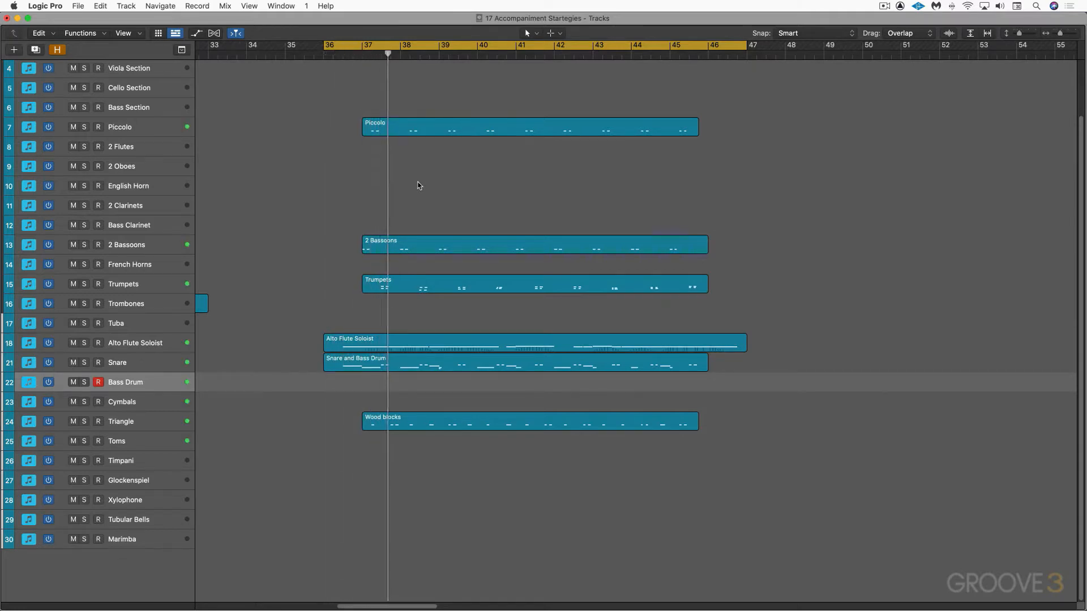
scroll(436, 198, "up", 3)
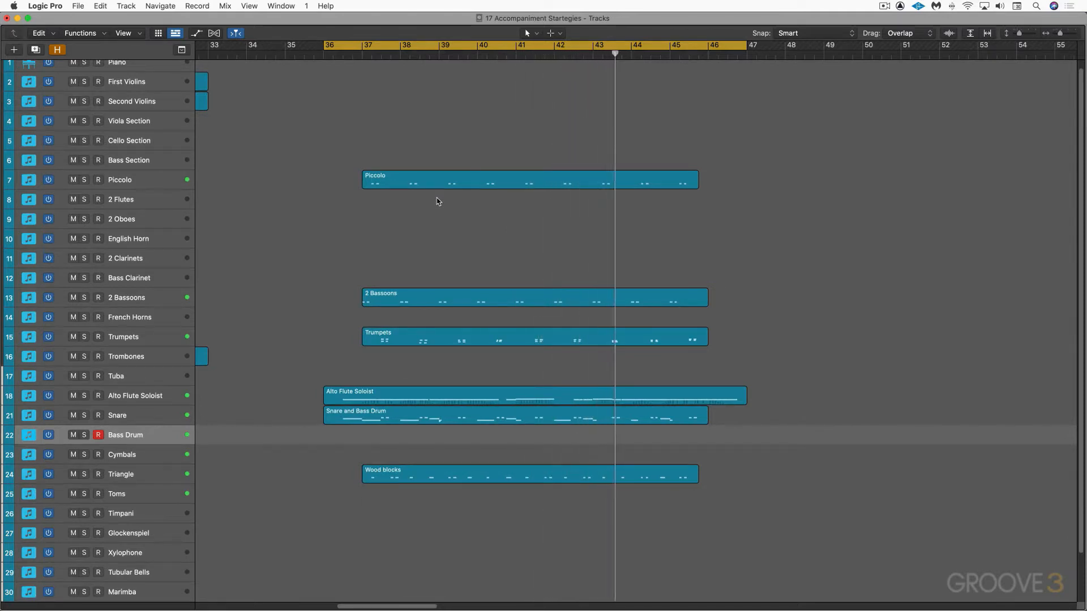
left_click(153, 338)
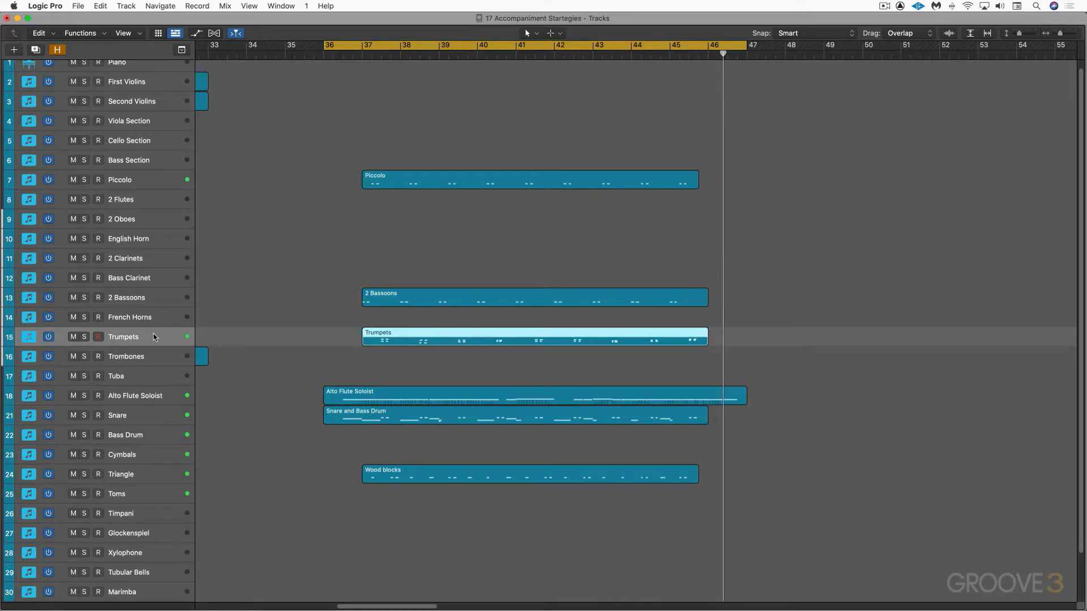
key("i")
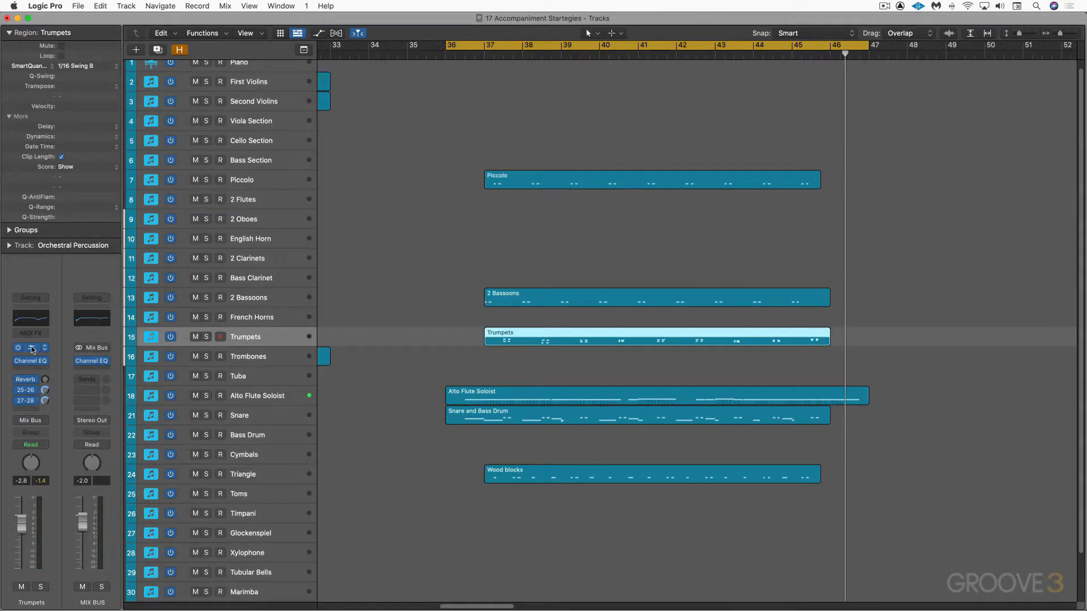
left_click(48, 349)
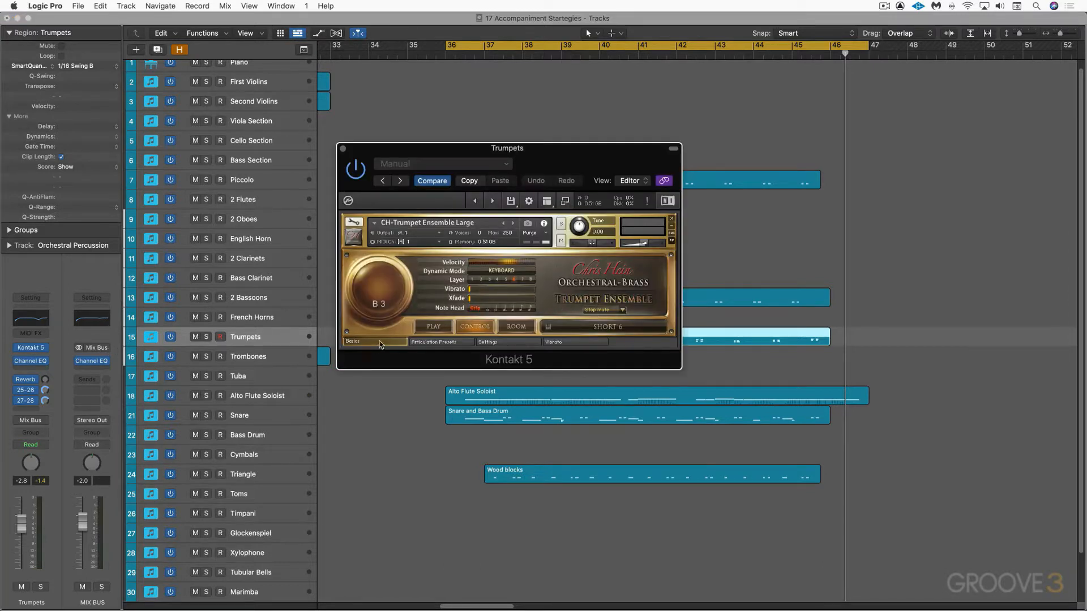
Check the mute types offered by the trumpet ensemble and show its Play page
left_click(623, 311)
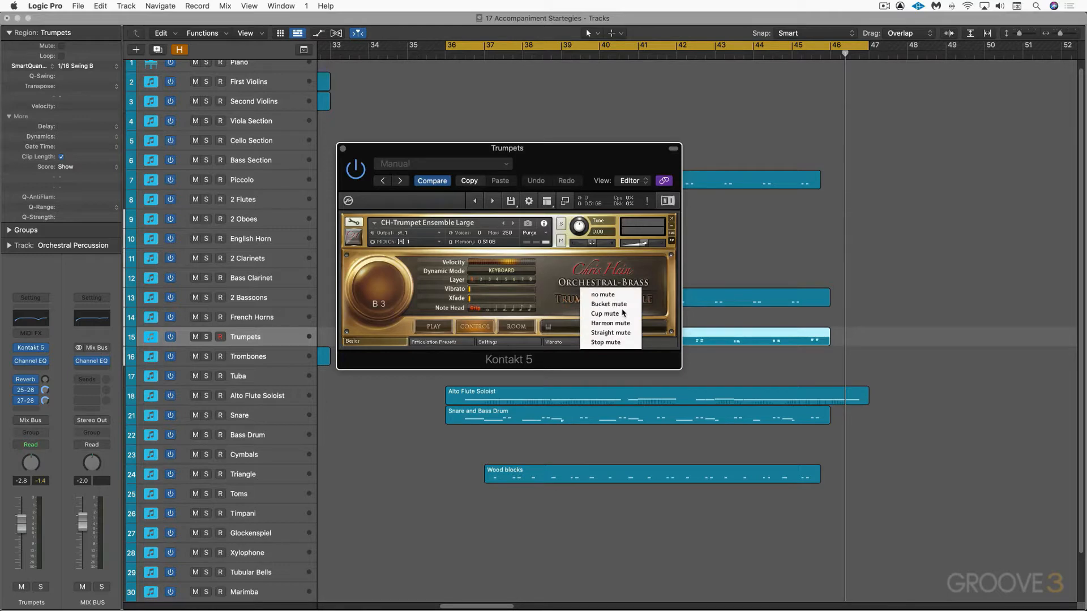
left_click(562, 293)
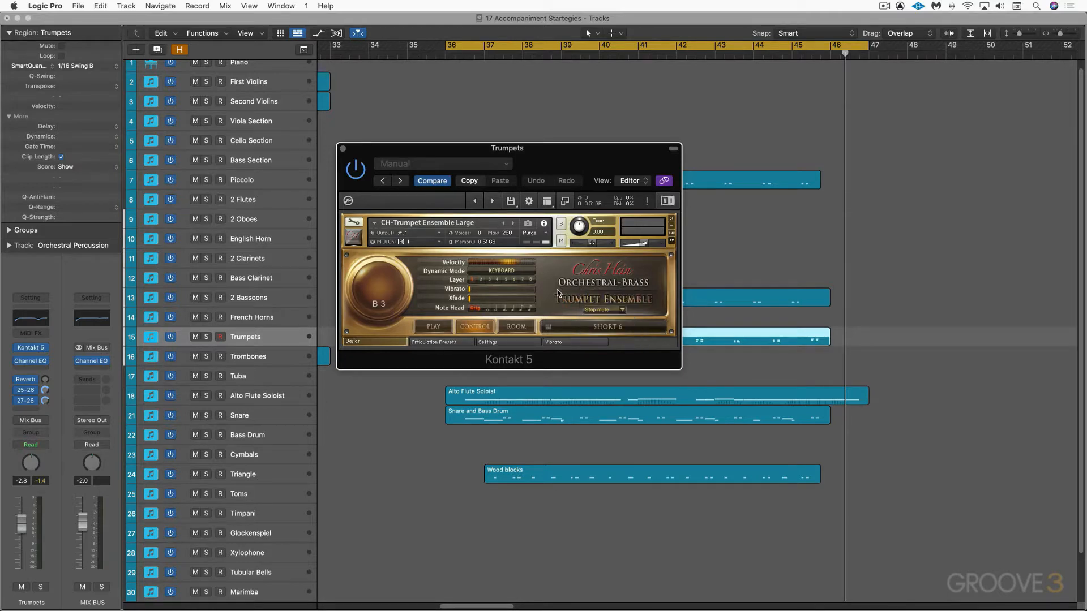
left_click(443, 327)
Play from bar 36 with the Trumpets soloed, close the instrument window, and turn the solo off
key("space")
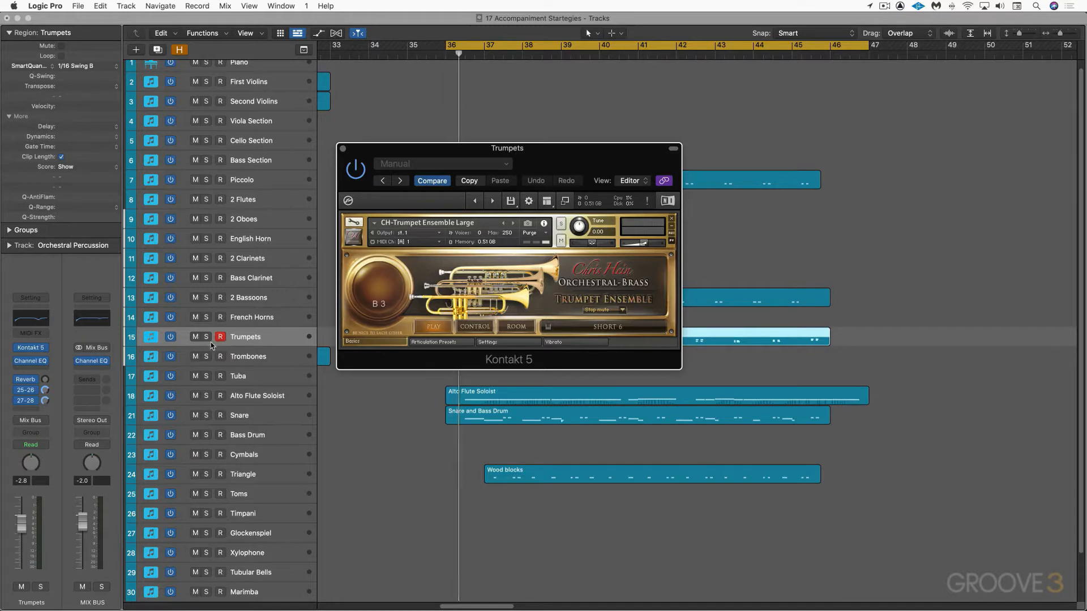
left_click(206, 337)
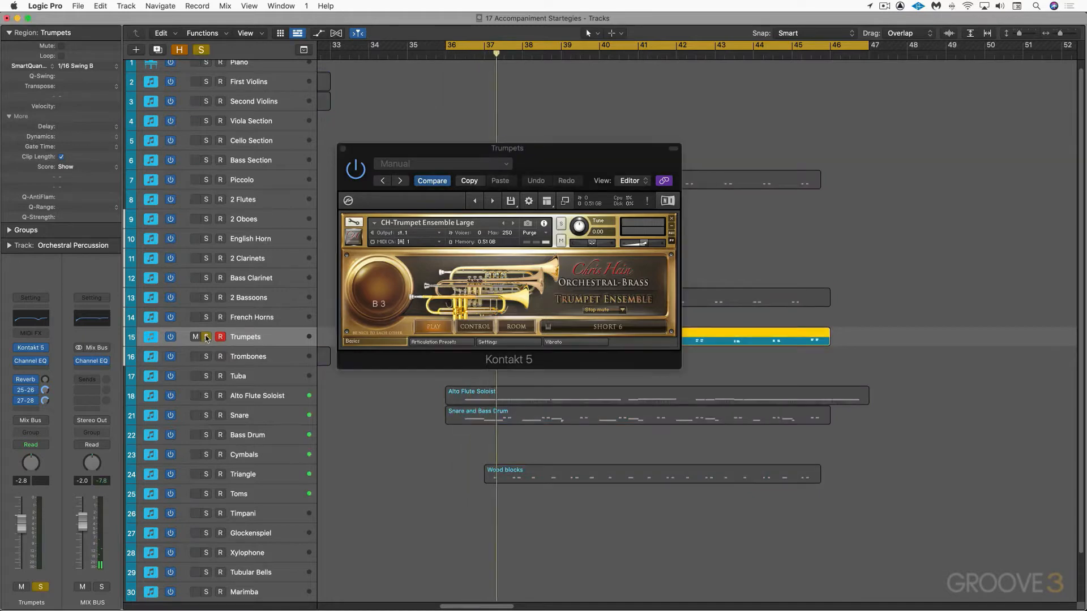
left_click(343, 149)
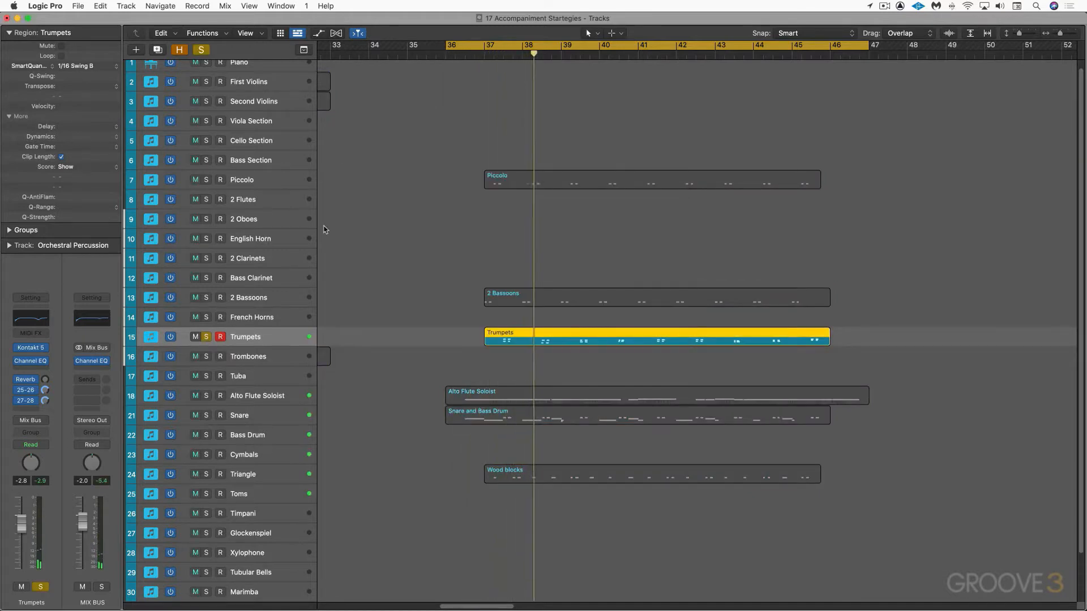
left_click(206, 337)
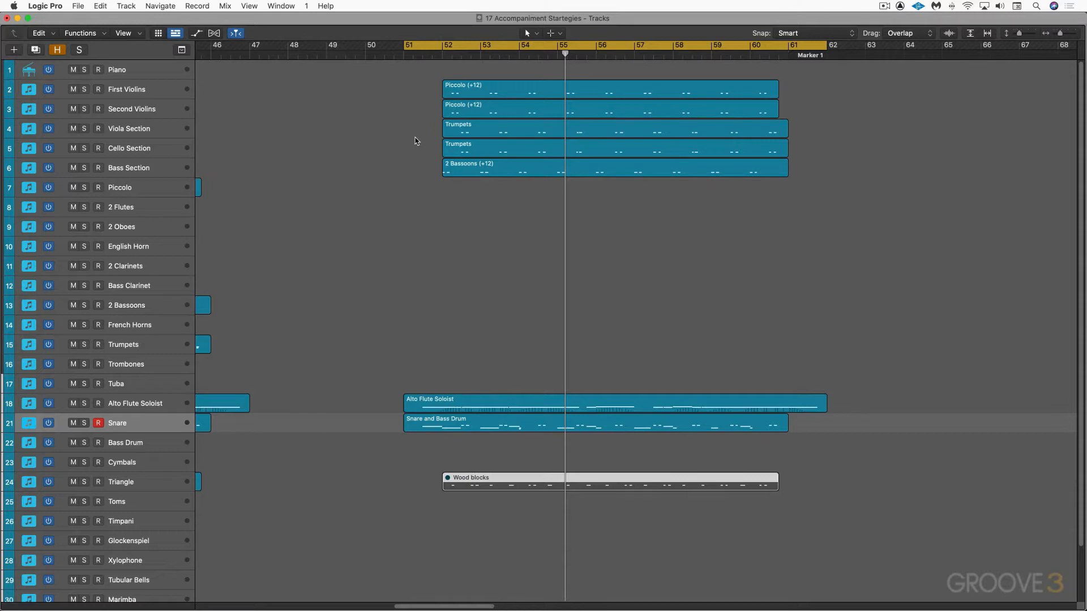
Play the string version of the accompaniment in bars 51 to 61 and select its Alto Flute Soloist region
key("space")
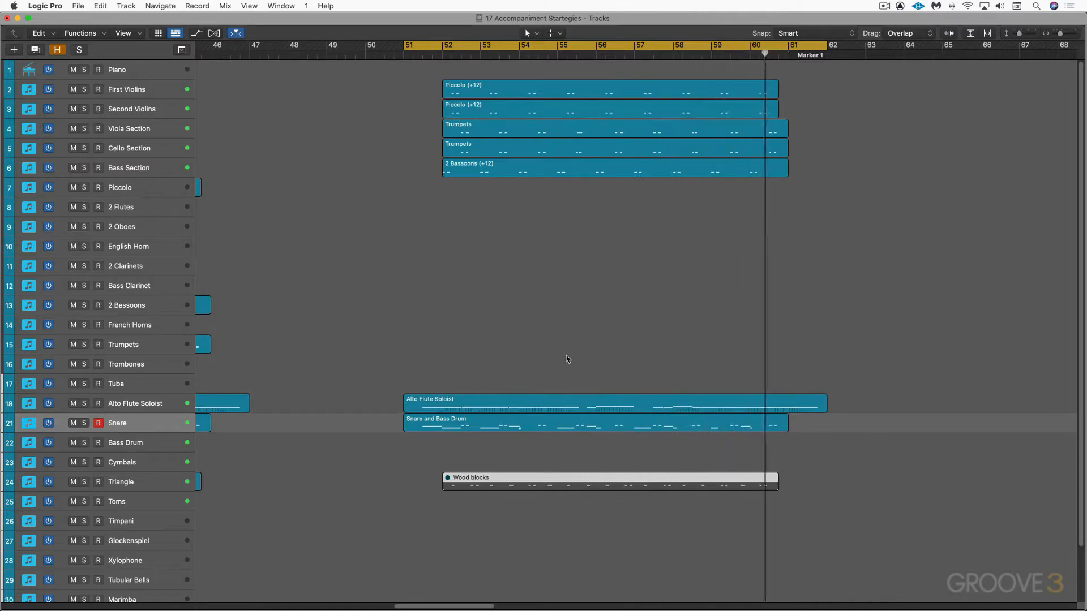
left_click(563, 377)
left_click(561, 403)
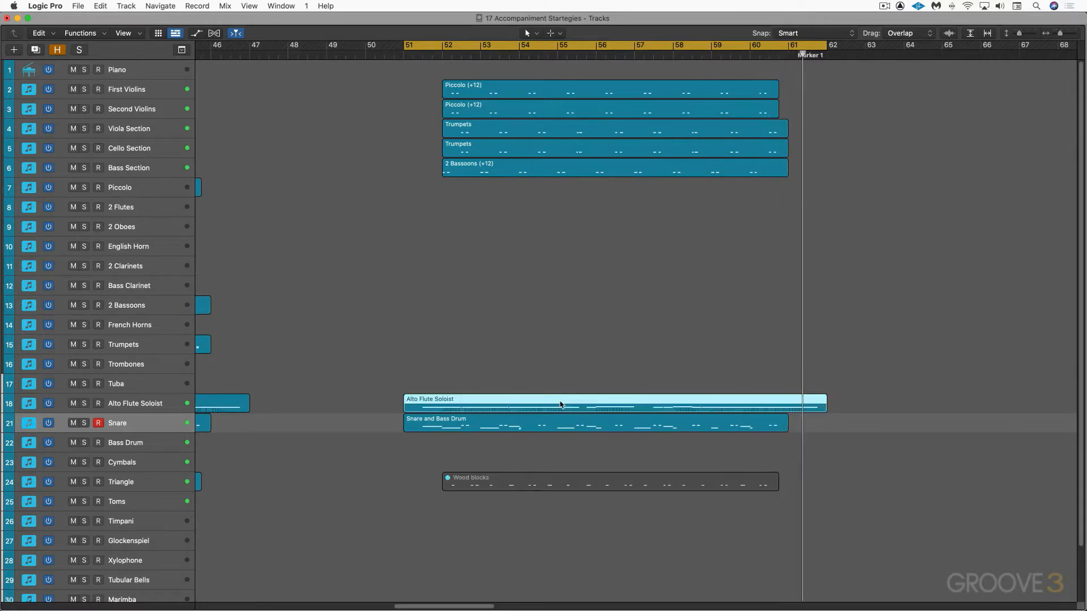
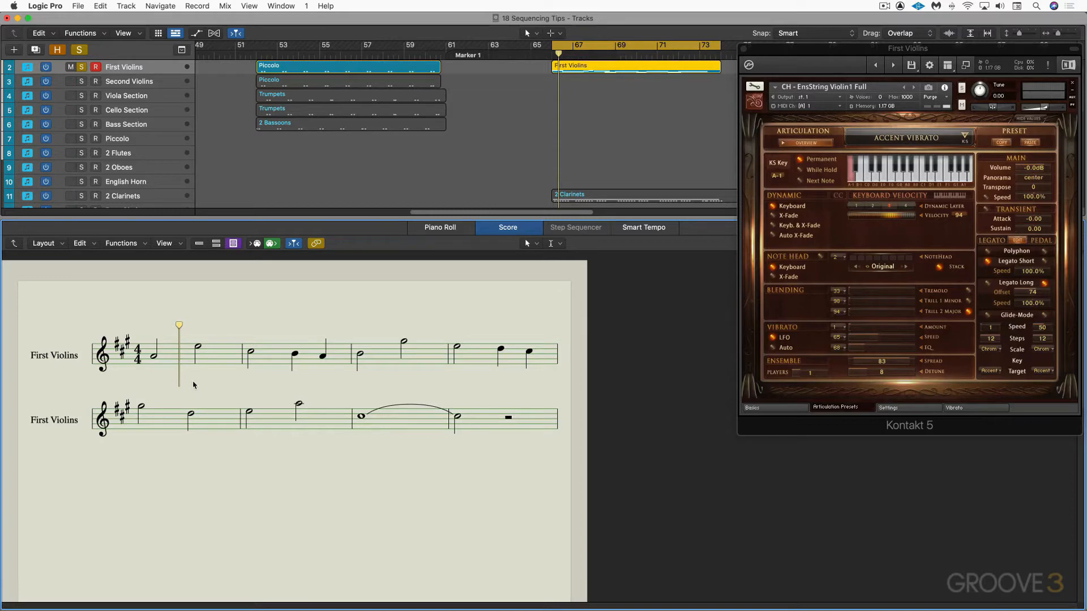
Play the soloed First Violins melody from bar 66 in the score and open its notes enlarged in the piano roll
key("space")
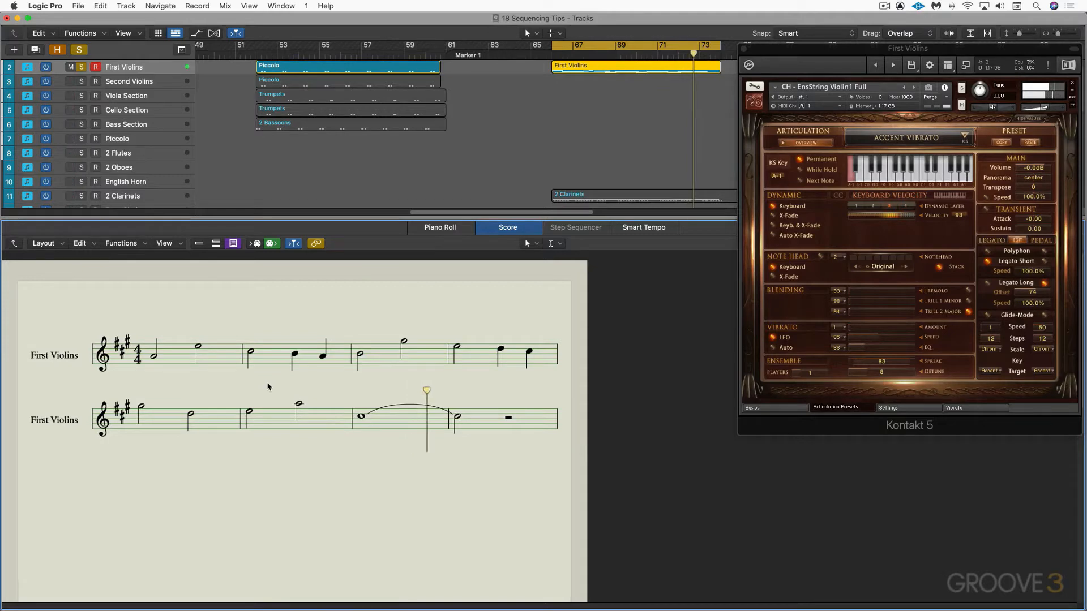
key("p")
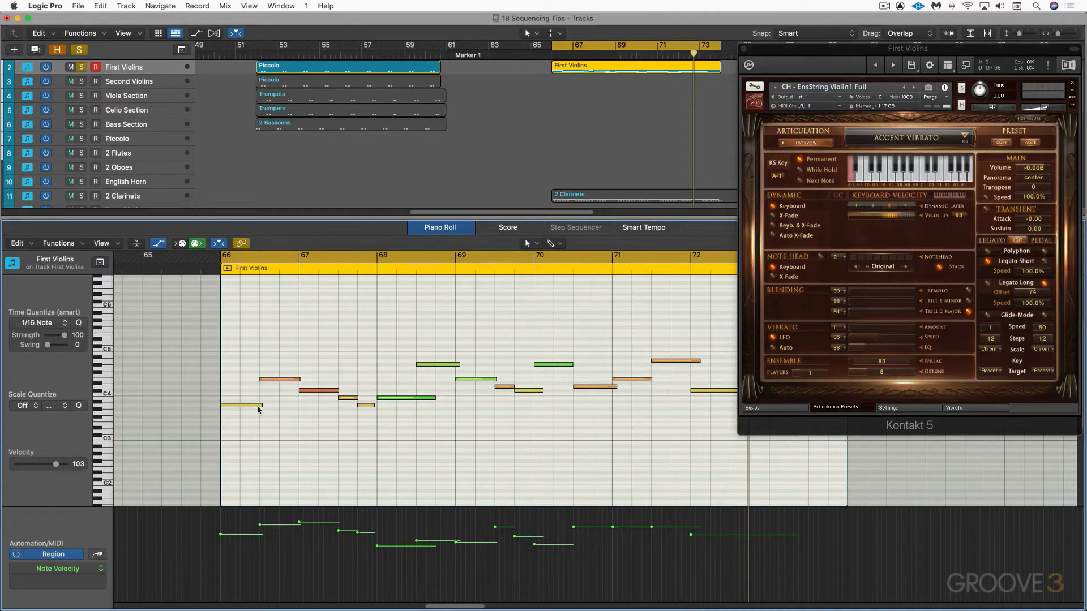
key("super+Down")
key("super+Down")
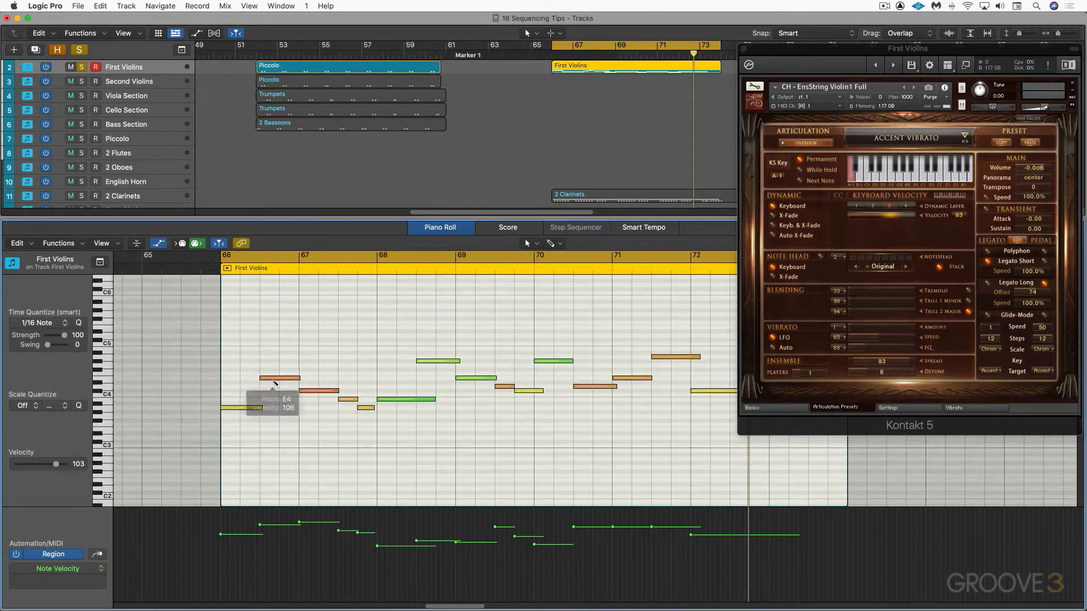
key("super+Right")
scroll(272, 383, "left", 5)
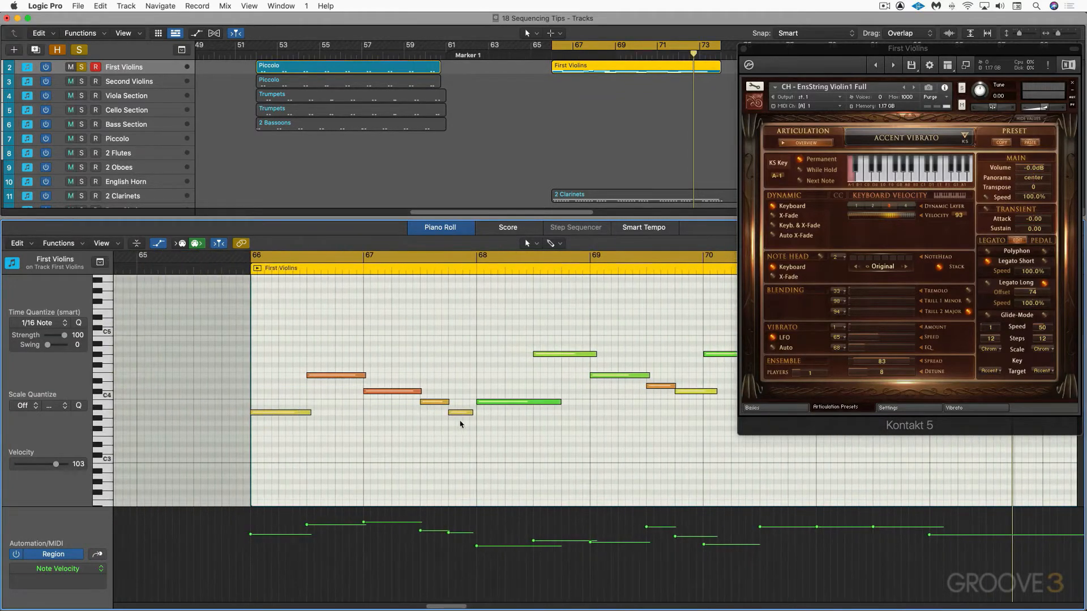
Try shortening the B3 note at bar 68 so it ends before the next note, and play the phrase
key("space")
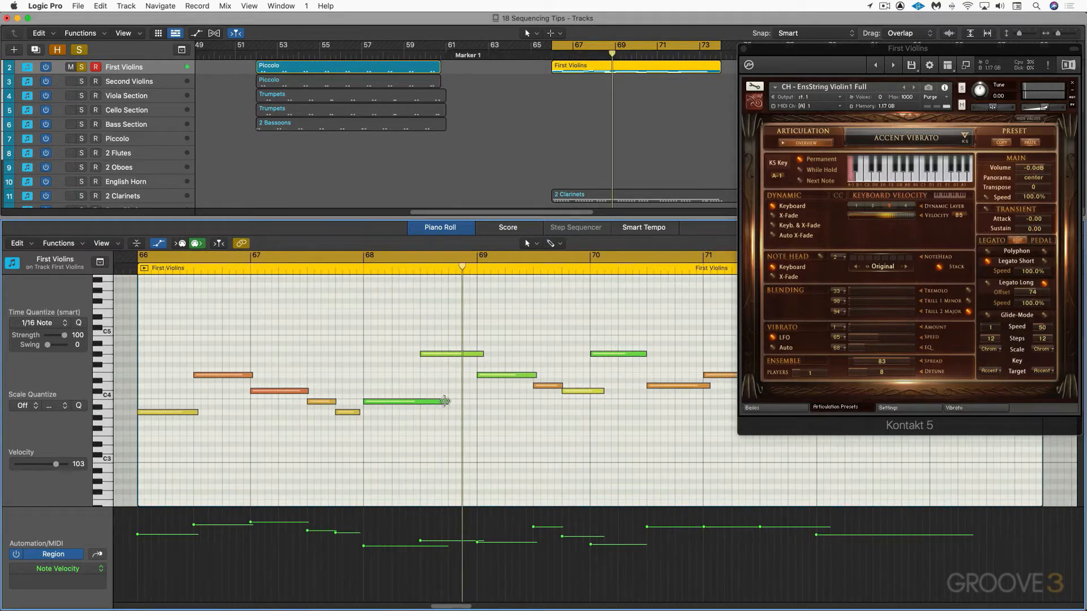
left_click_drag(445, 401, 414, 402)
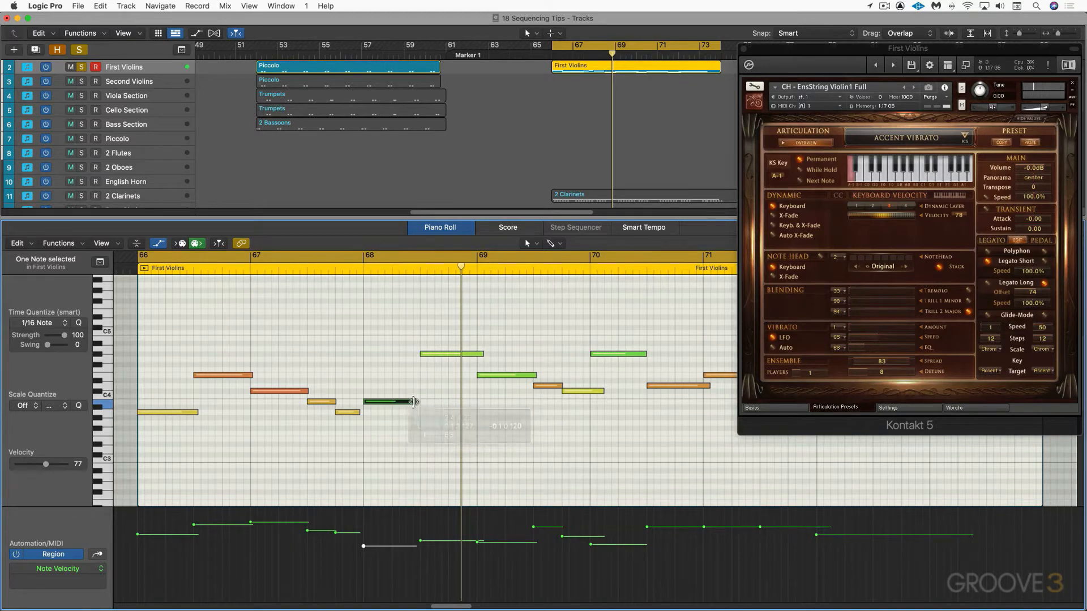
key("space")
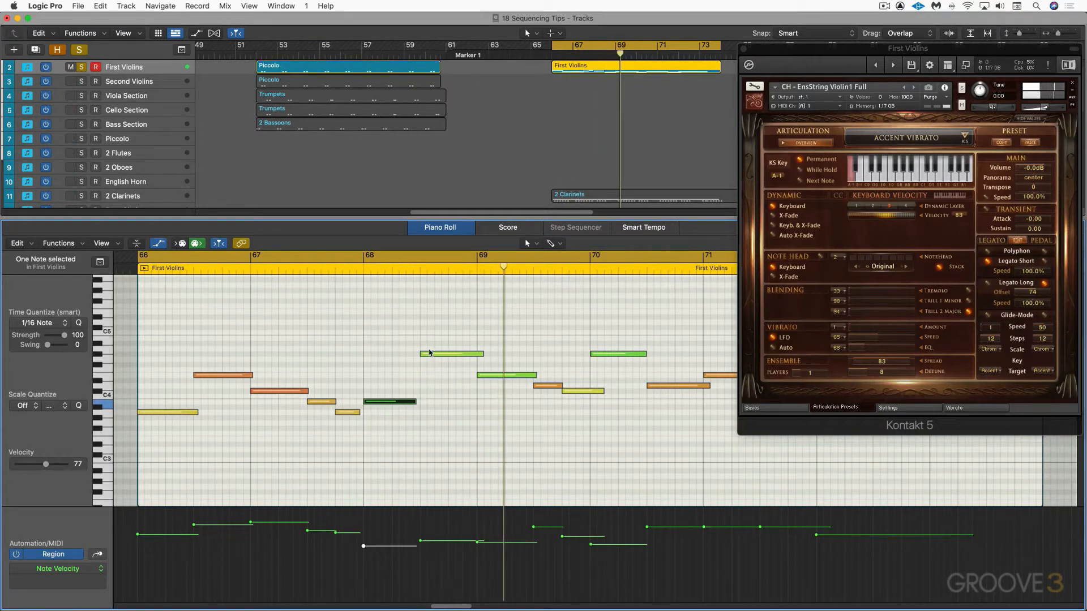
Extend the B3 note at bar 68 to length 0 2 1 87 and slightly lengthen the first two notes to overlap their successors
left_click_drag(415, 403, 429, 403)
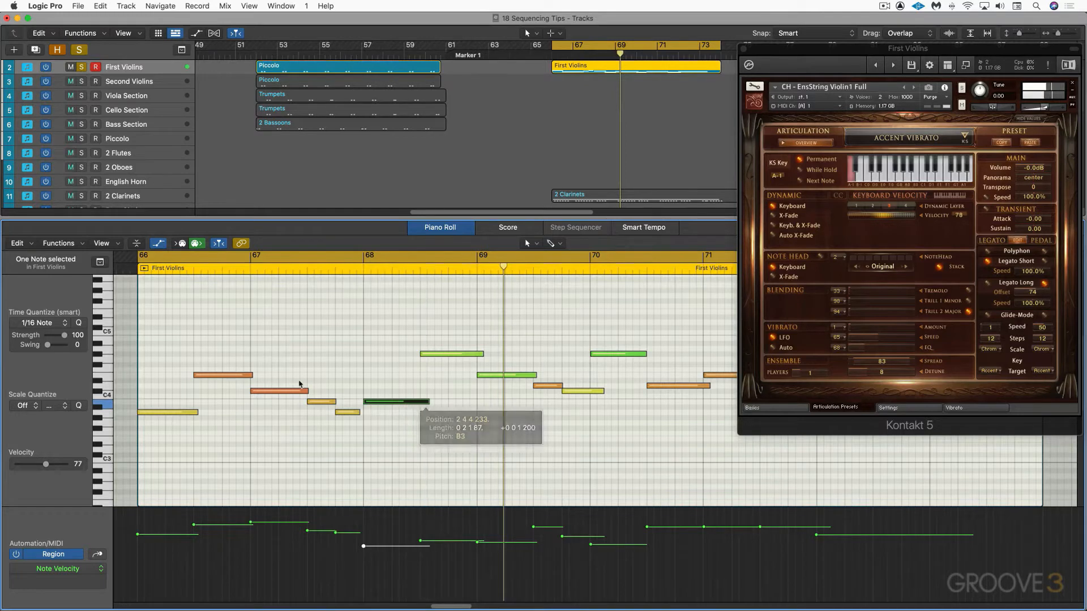
left_click_drag(196, 412, 200, 412)
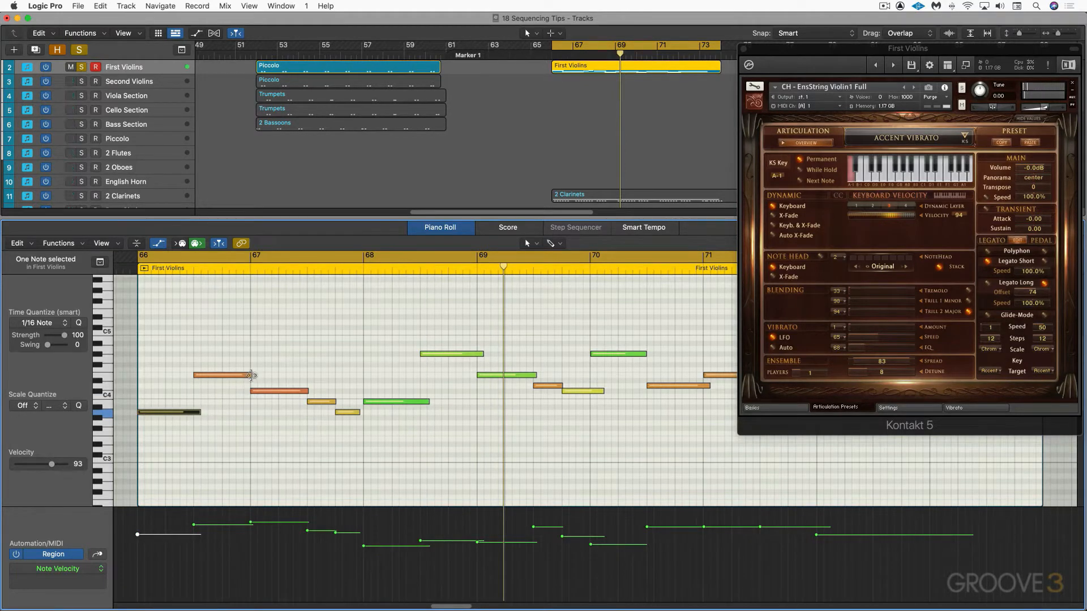
left_click_drag(252, 375, 254, 374)
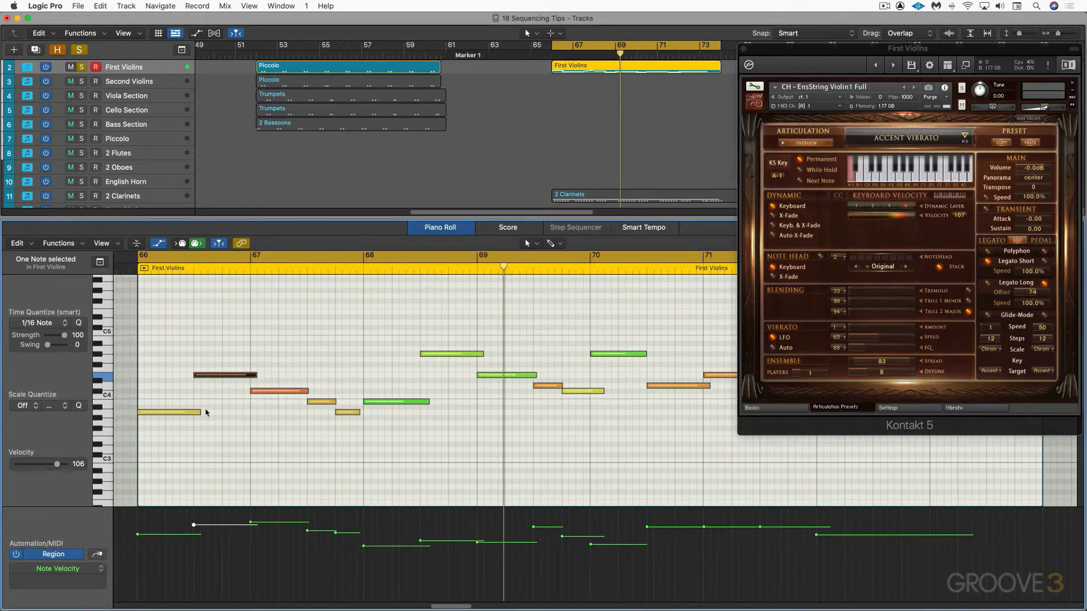
Play the edited First Violins phrase from bar 66 and replay it from within bars 68 and 69 to check the legato transitions
key("space")
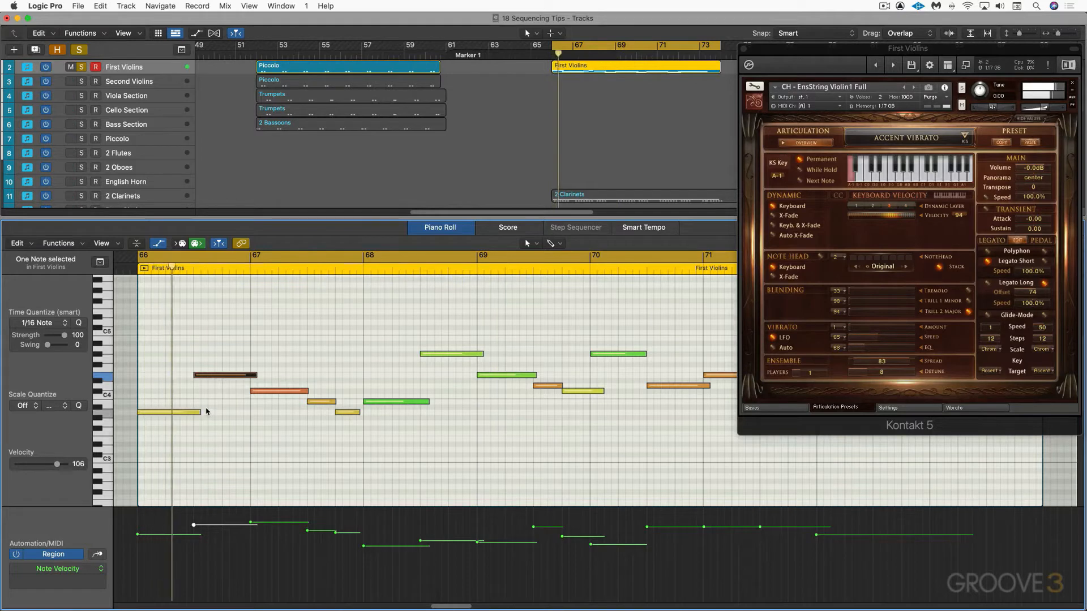
key("space")
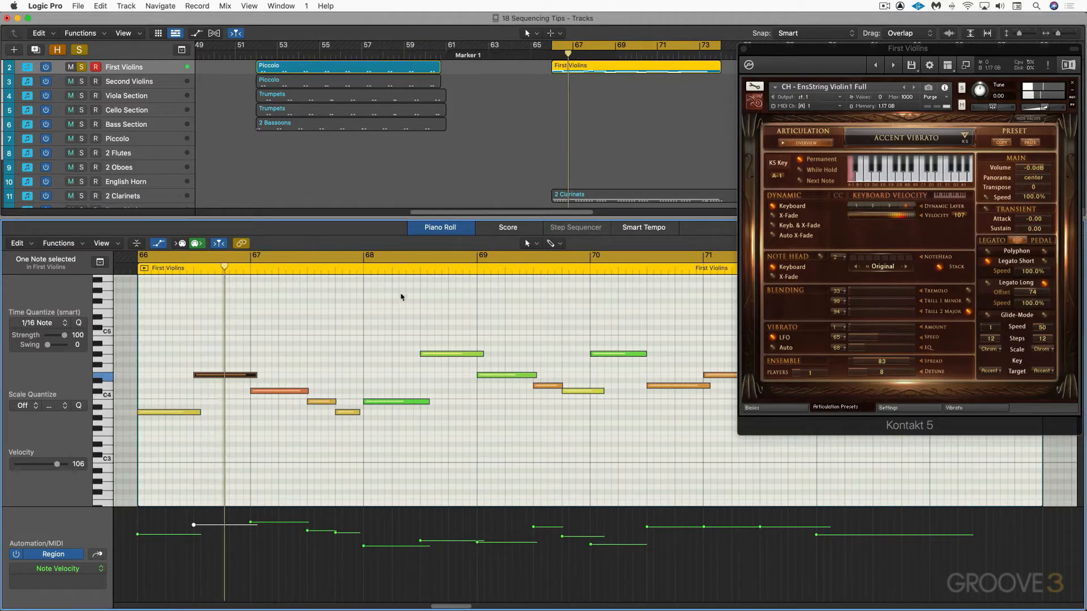
left_click(398, 274)
key("space")
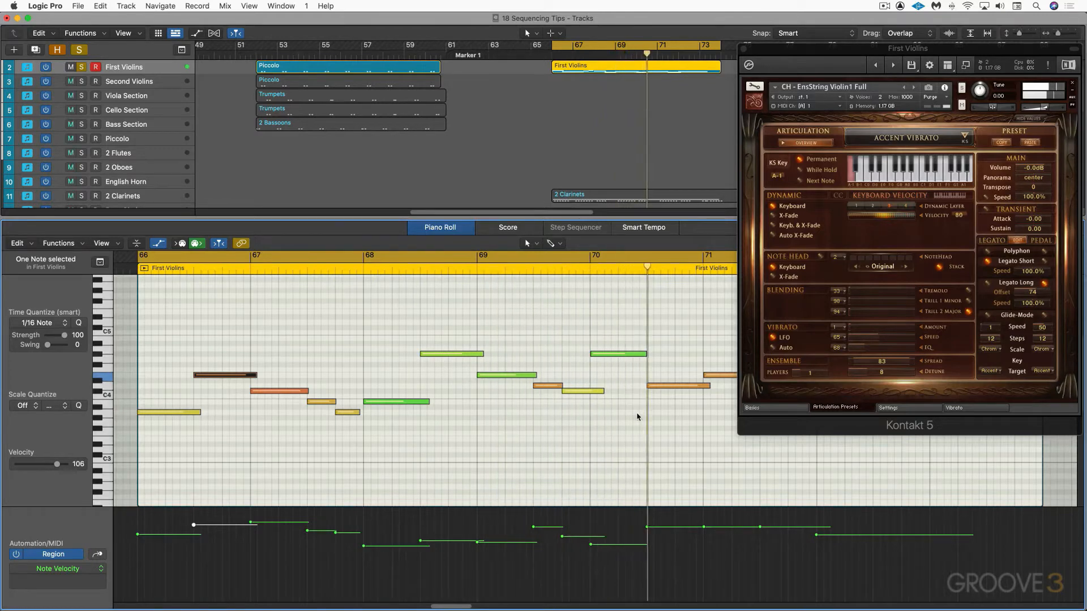
key("space")
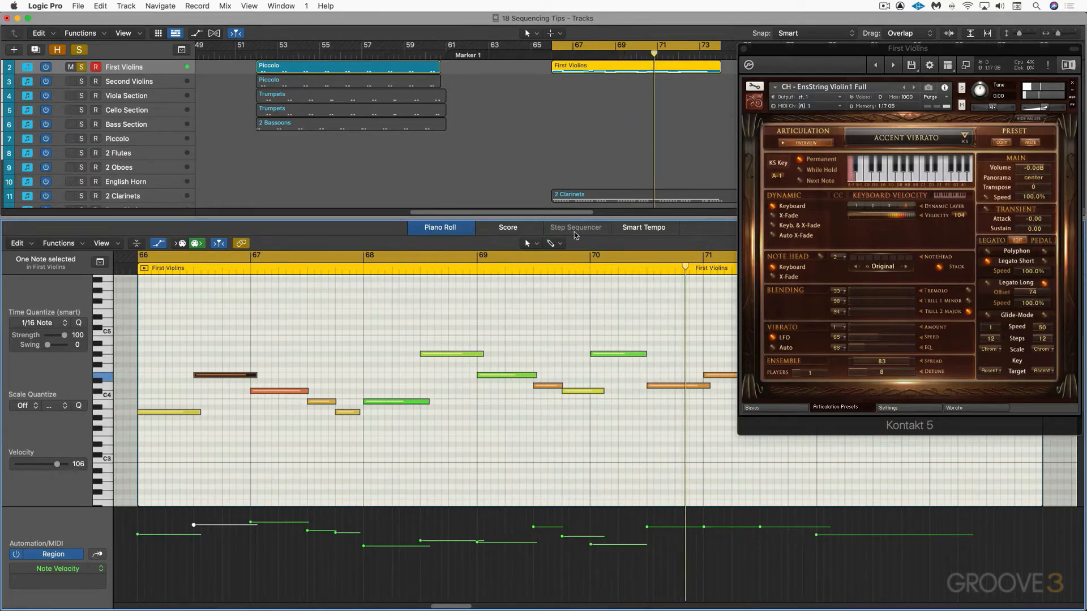
double_click(551, 274)
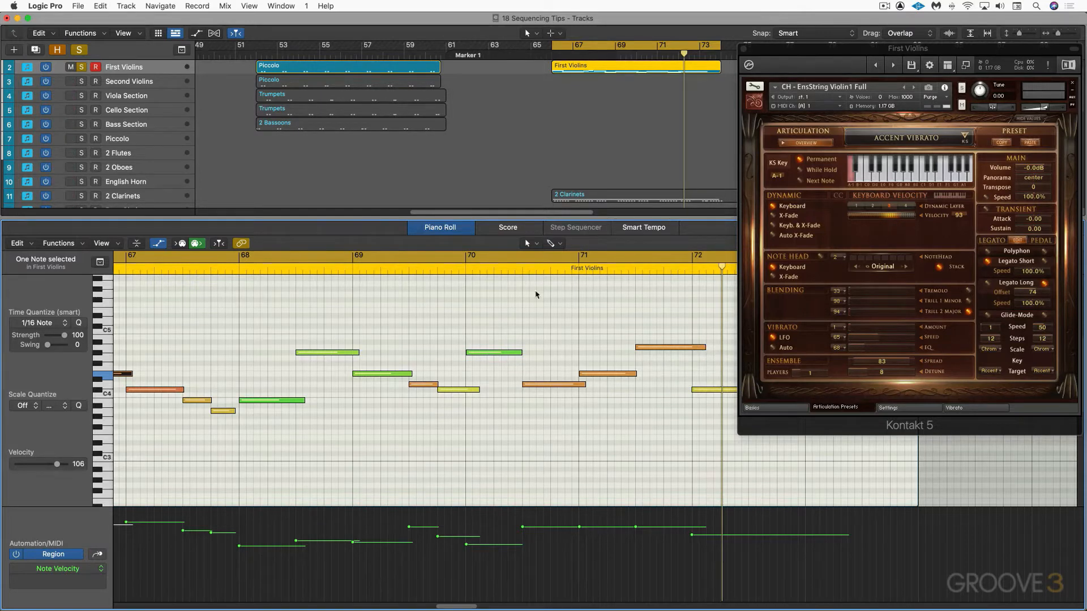
Play the First Violins melody again and enlarge the First Violins track with track zoom
left_click(545, 140)
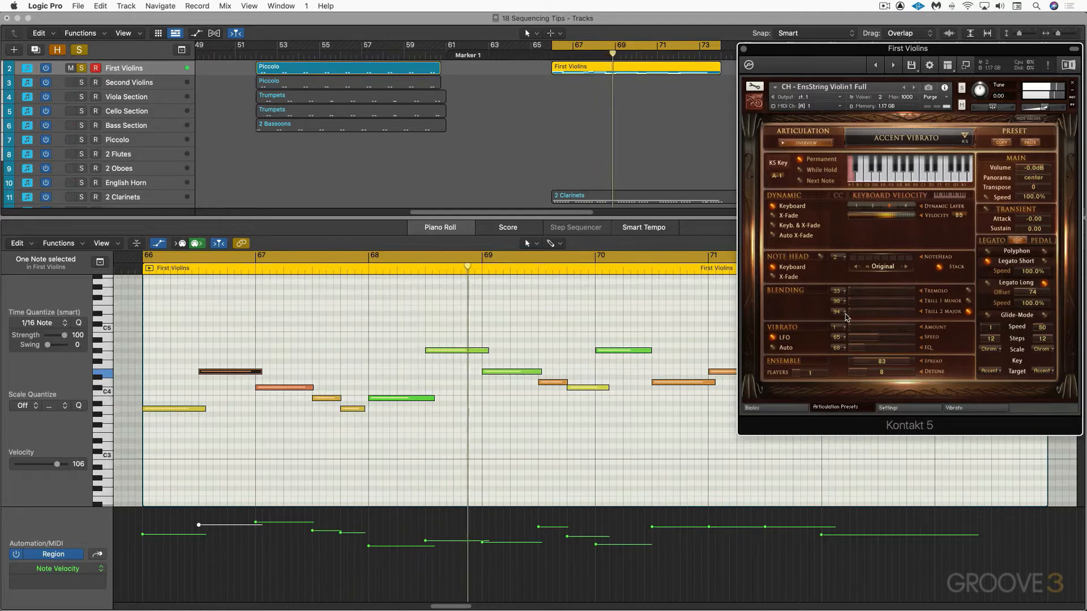
key("space")
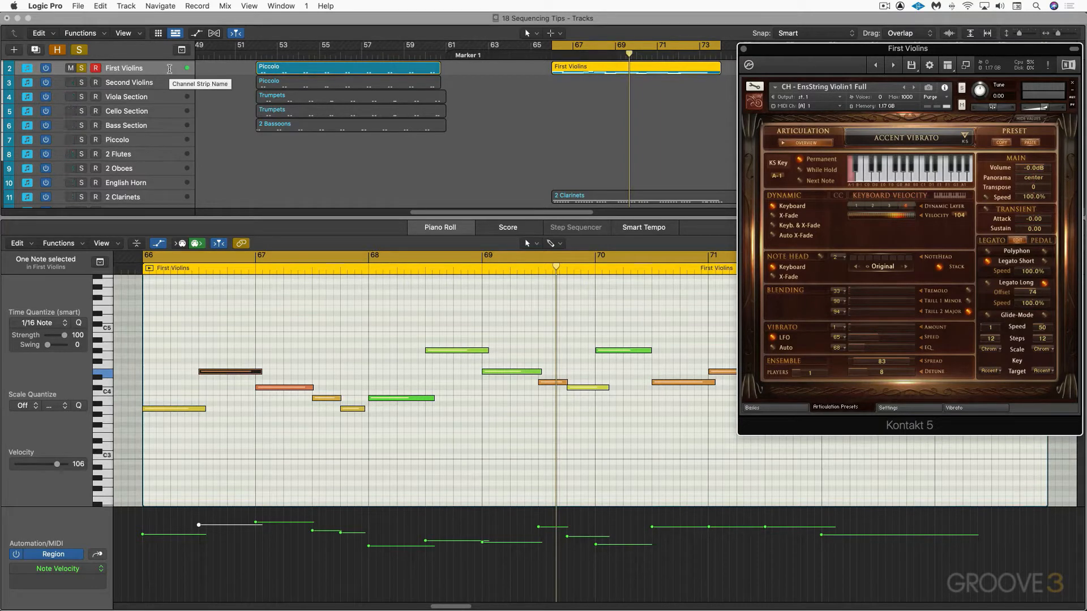
key("ctrl+z")
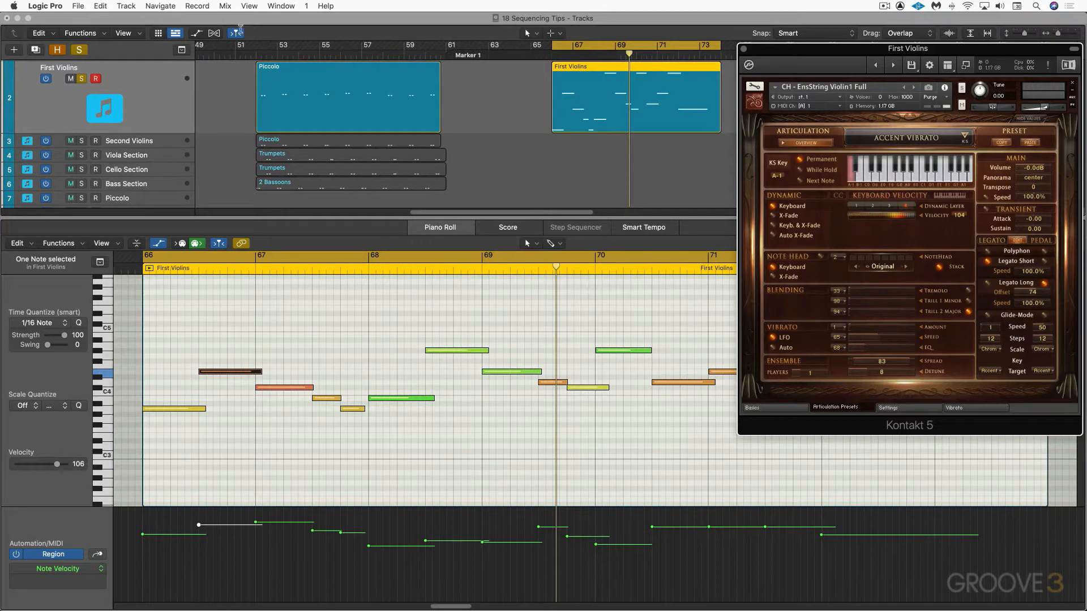
Show automation on the First Violins track, check its Record Automation with MIDI Regions option, and record Trill maj blend movements over the melody
key("a")
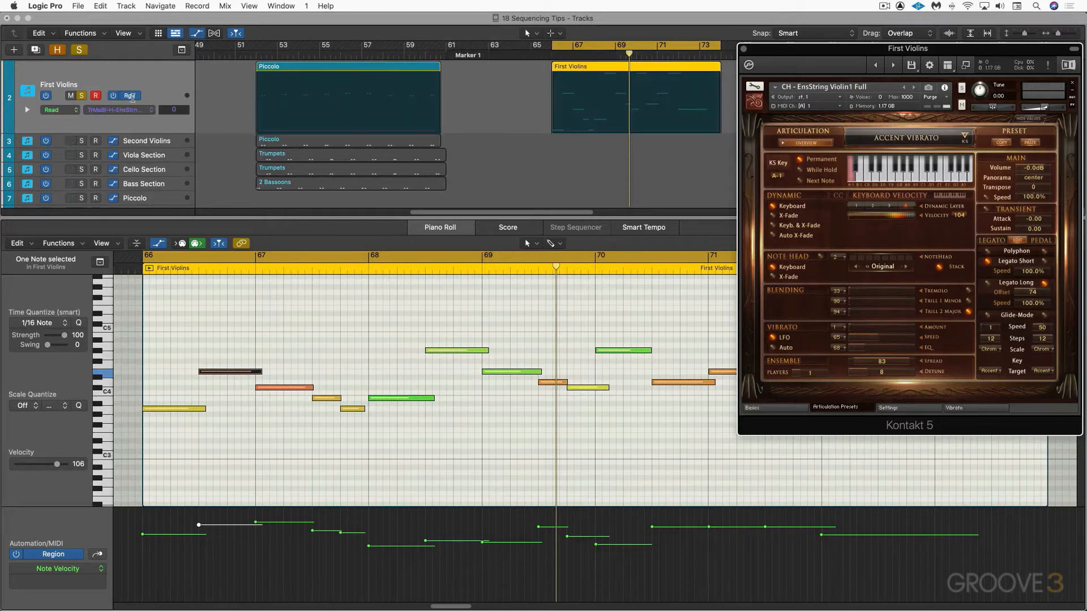
left_click(75, 110)
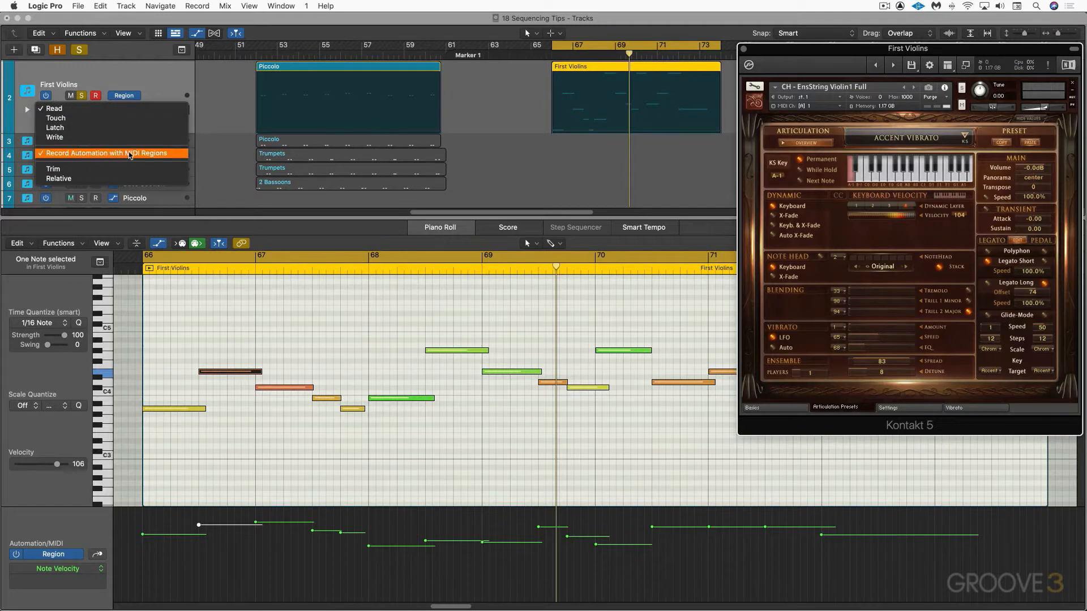
left_click(773, 234)
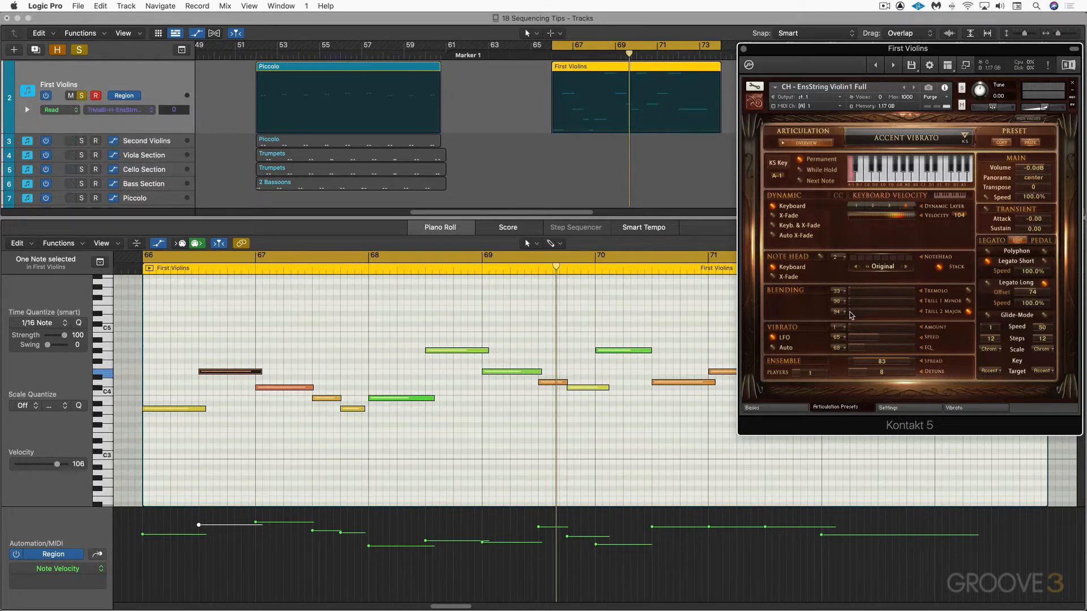
key("space")
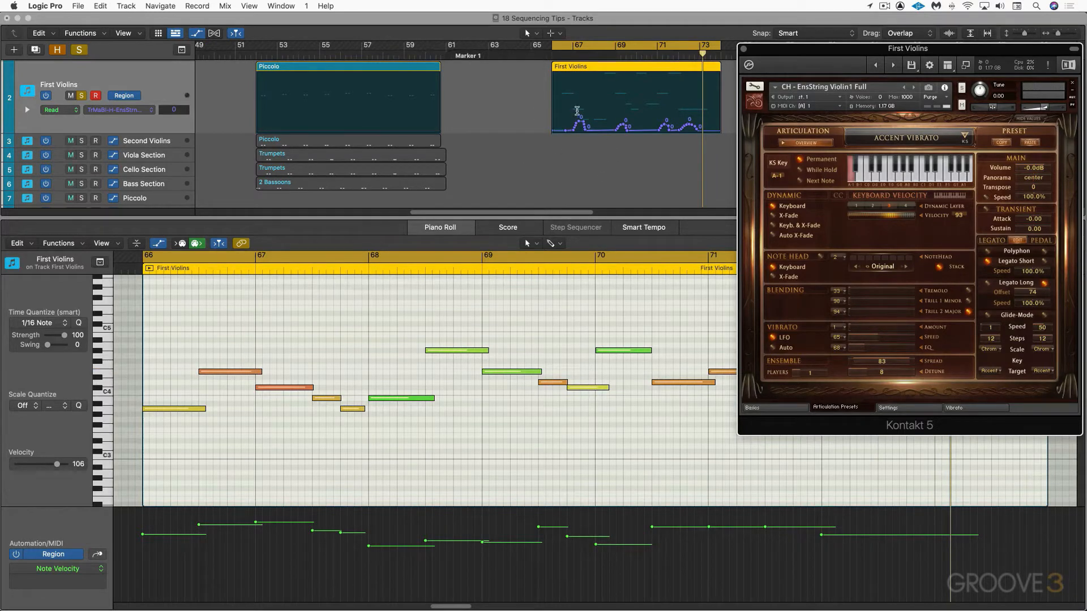
Display the recorded Kontakt Trill maj blend automation beneath the First Violins notes and enlarge that automation area
left_click(99, 569)
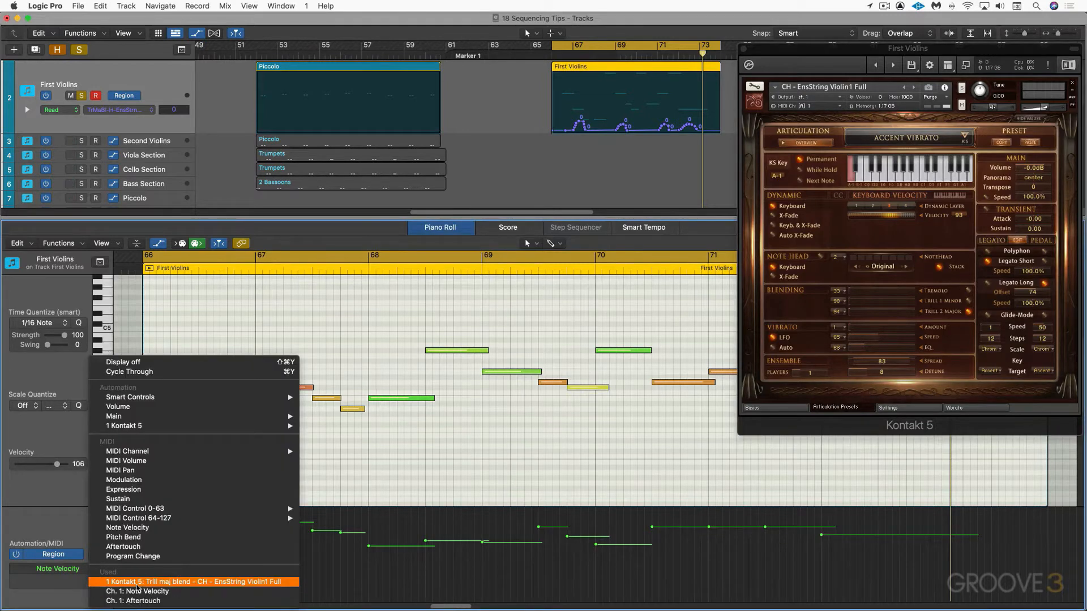
left_click(137, 584)
left_click_drag(433, 507, 439, 410)
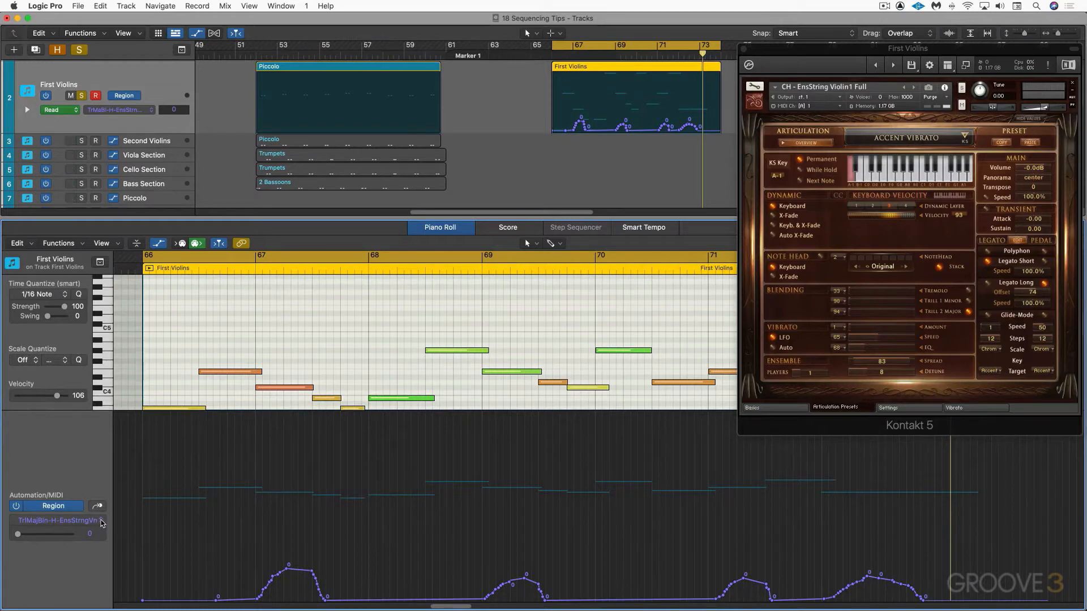
Show Expression in the automation area and create points of about 43, 61, 41 and 31 across bars 66 and 67
left_click(102, 522)
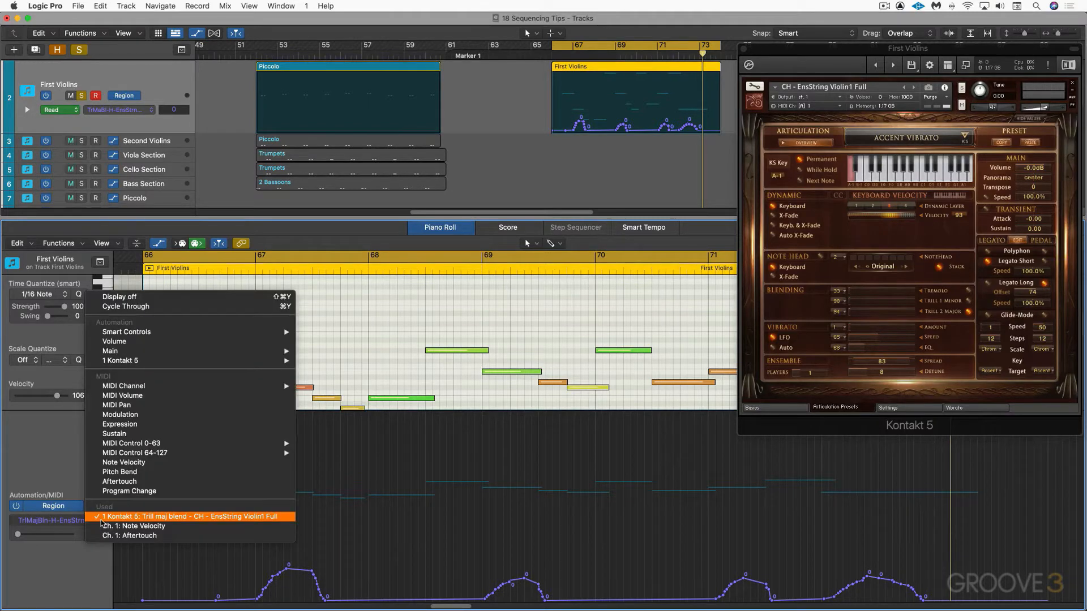
left_click(113, 424)
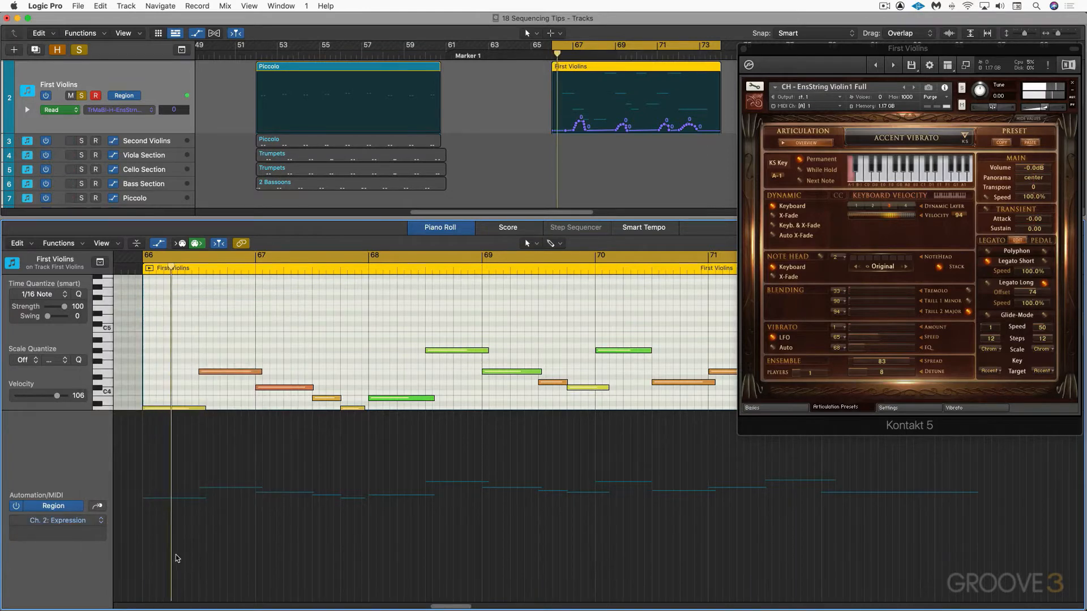
left_click(172, 537)
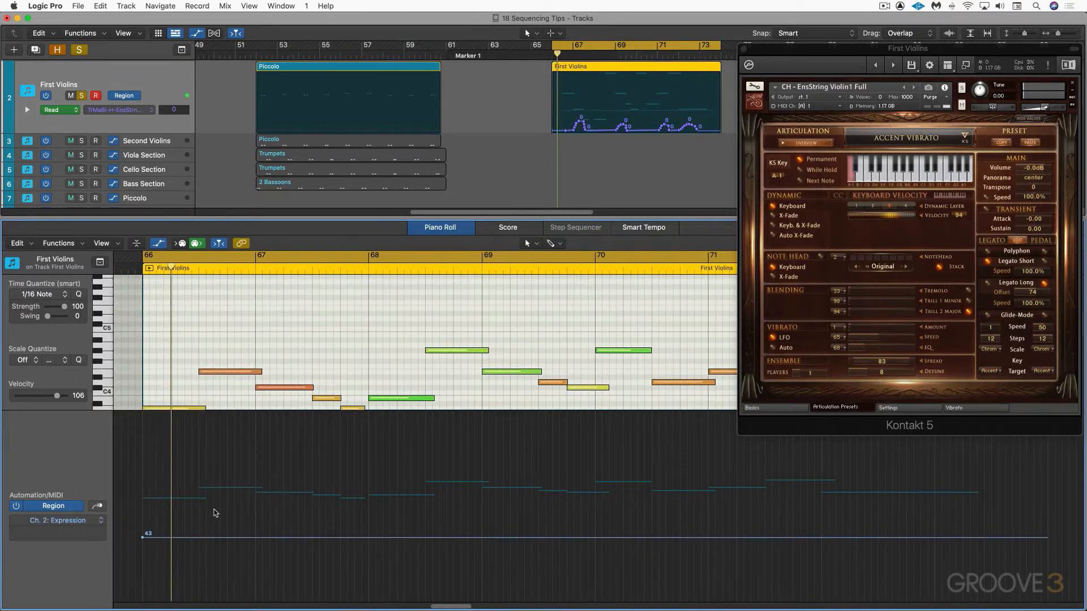
left_click(214, 510)
left_click(325, 527)
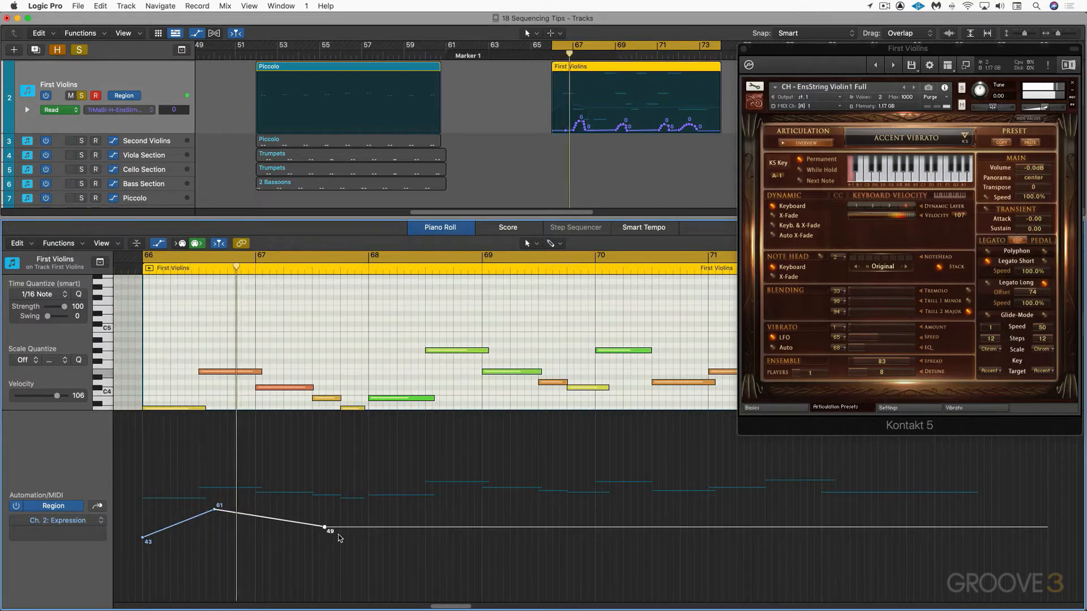
left_click_drag(325, 529, 325, 540)
left_click(359, 554)
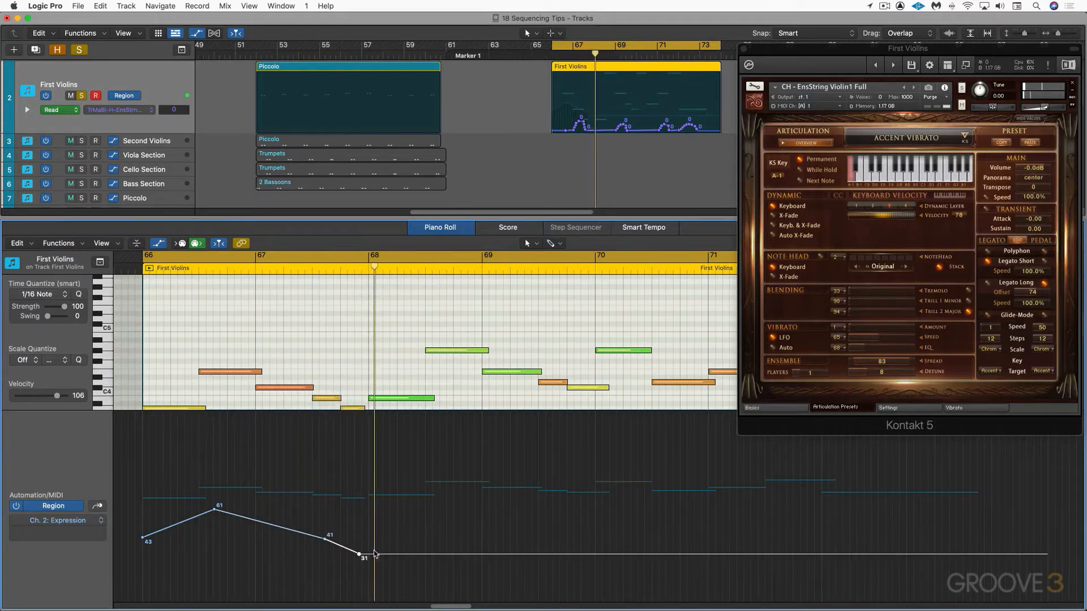
Add Expression points of about 80, 21 and 98 across bars 68 to 70 and bend the final rise into an S-curve
left_click(445, 483)
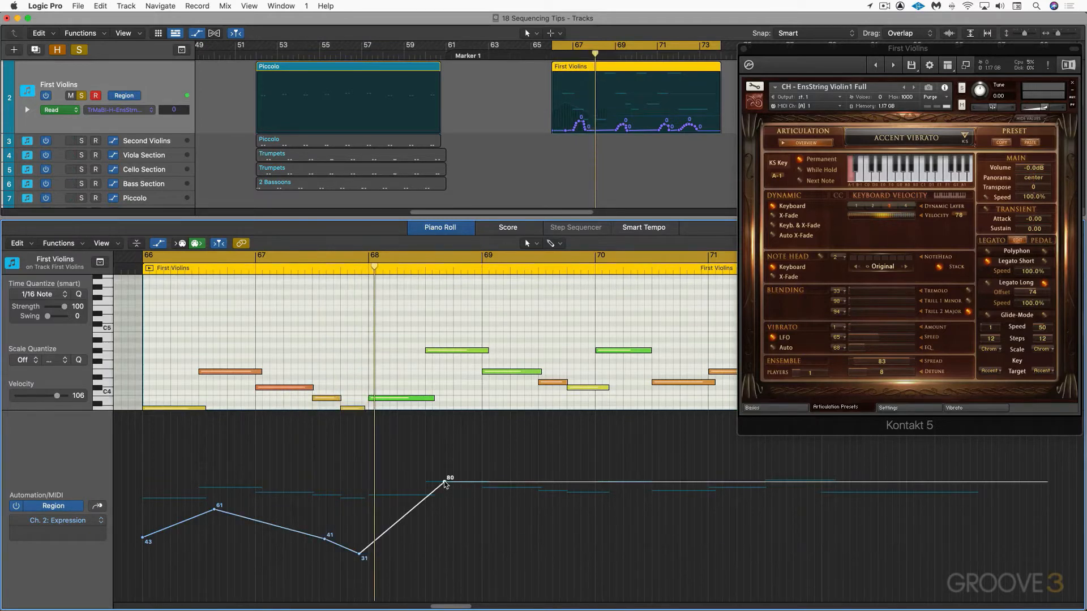
left_click(560, 570)
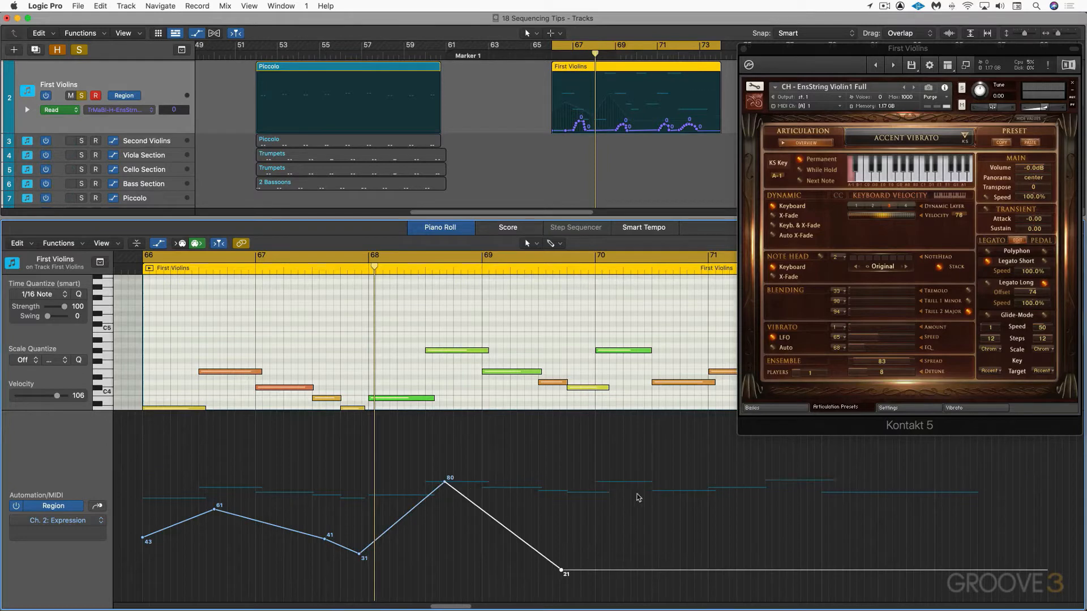
left_click(682, 456)
key("space")
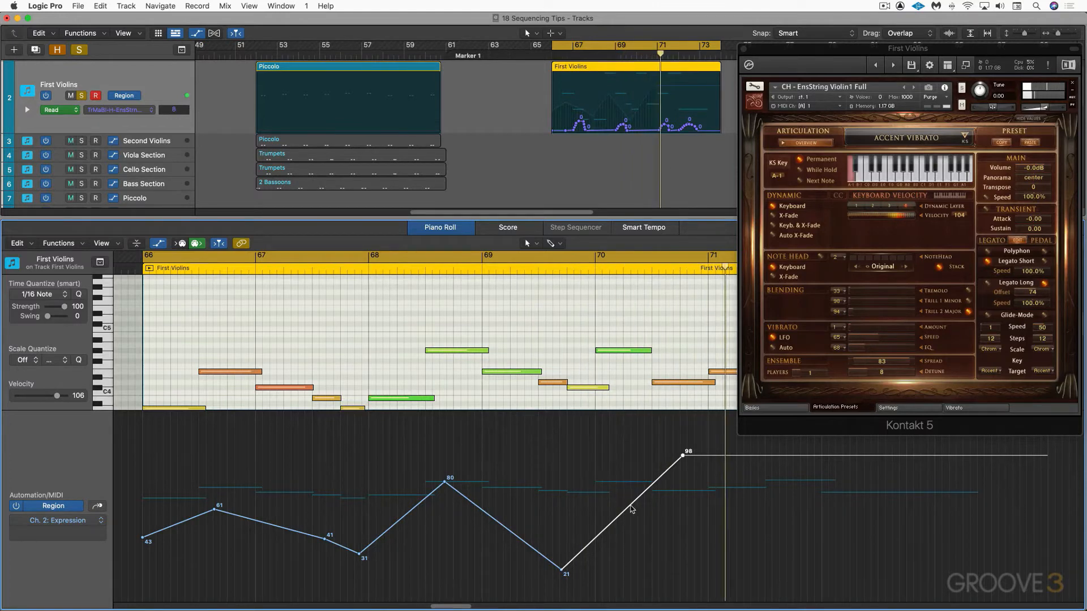
left_click_drag(631, 510, 632, 515)
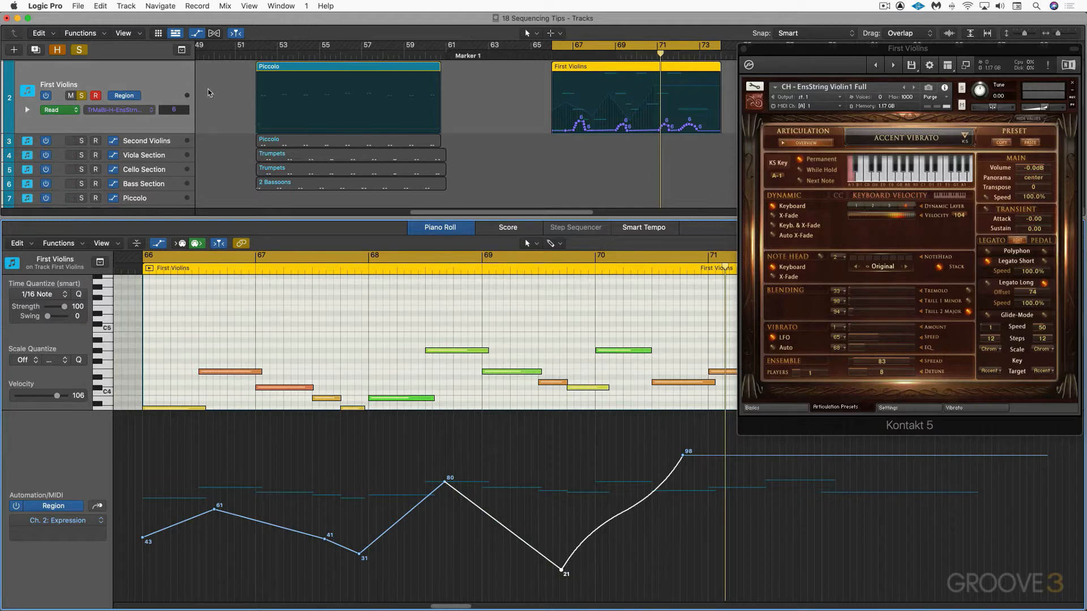
Hide automation for the tracks and the note editor, and return the First Violins track to its normal height
key("a")
left_click(146, 86)
key("a")
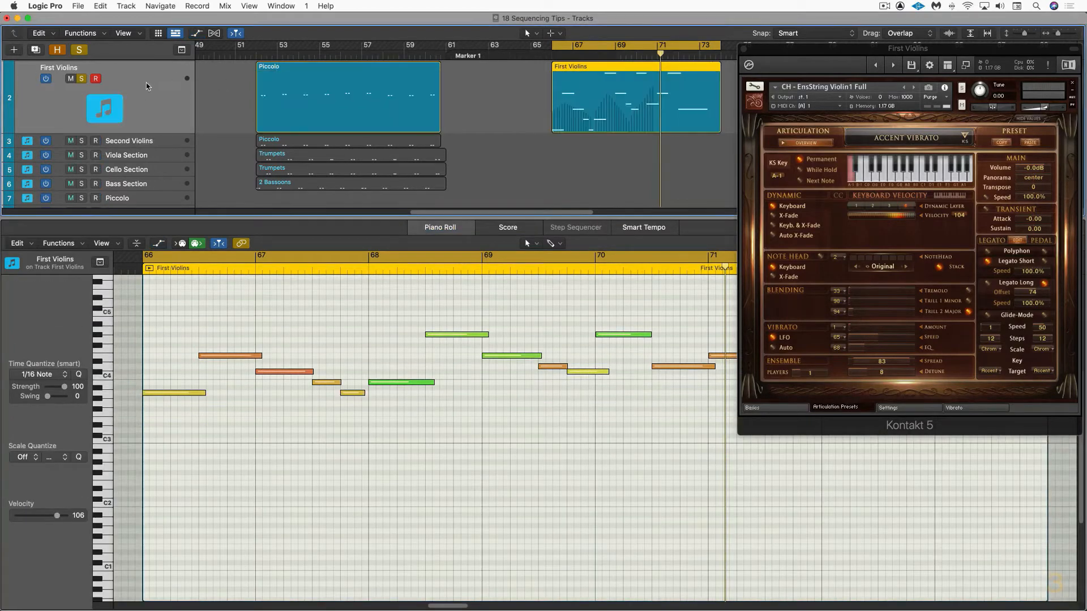
key("ctrl+z")
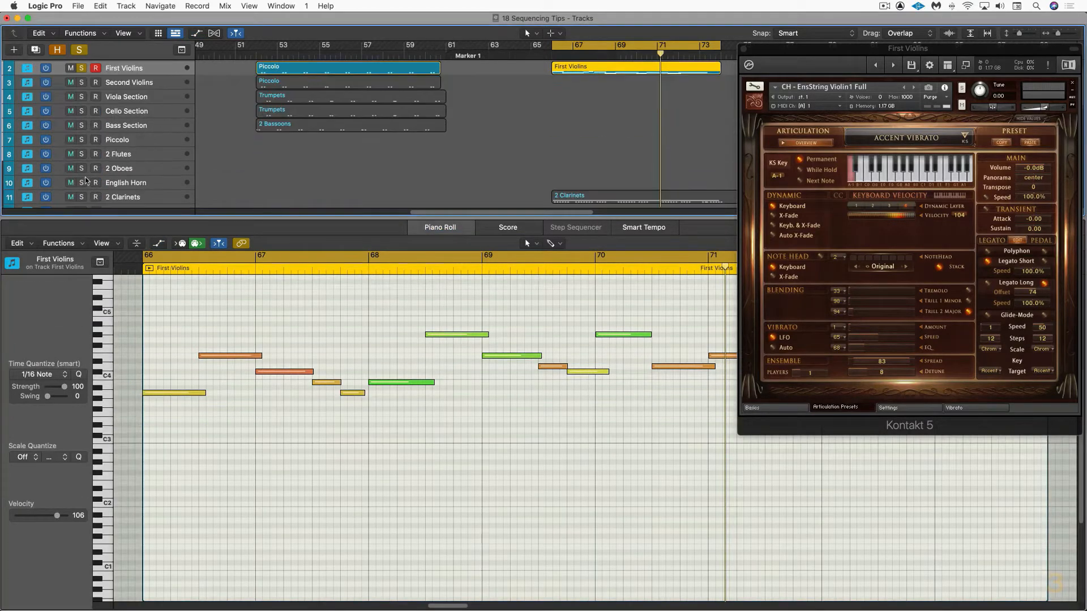
Solo the 2 Clarinets track and play its region from bar 66 while following the part in notation
left_click(82, 196)
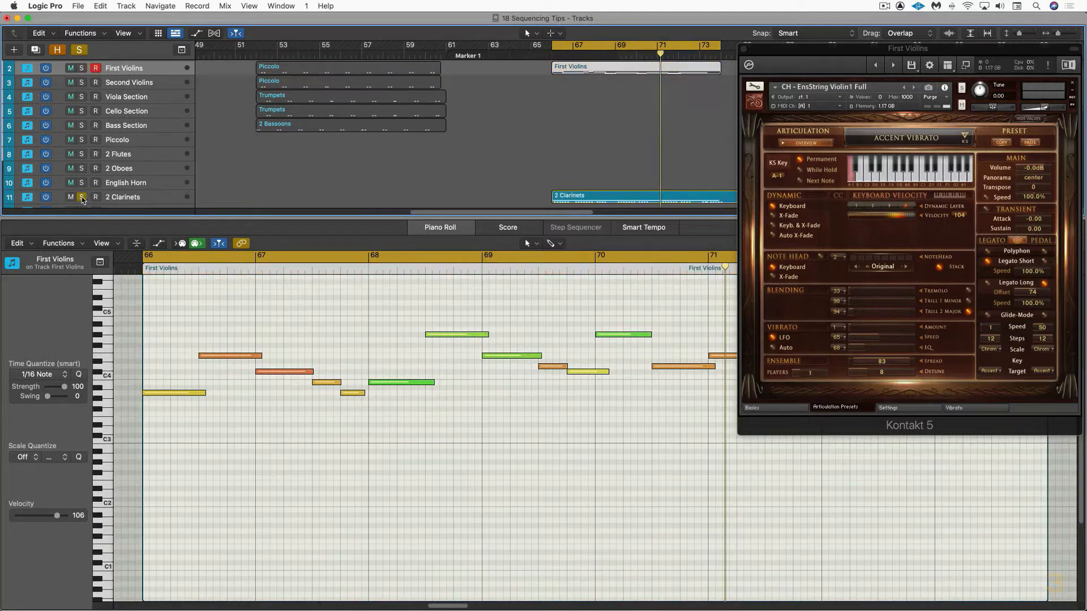
left_click(593, 196)
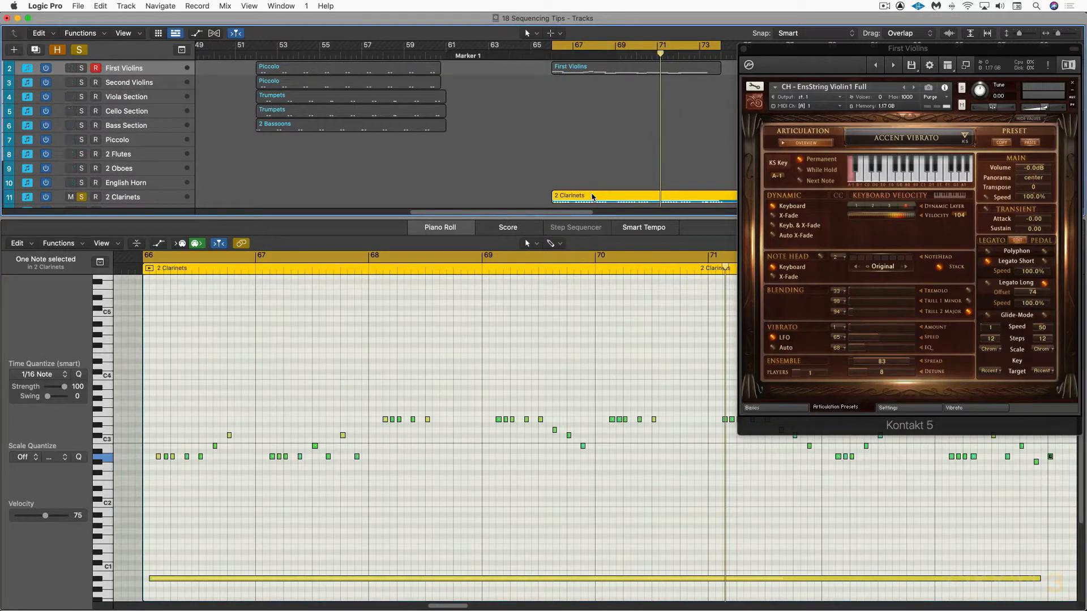
key("n")
key("space")
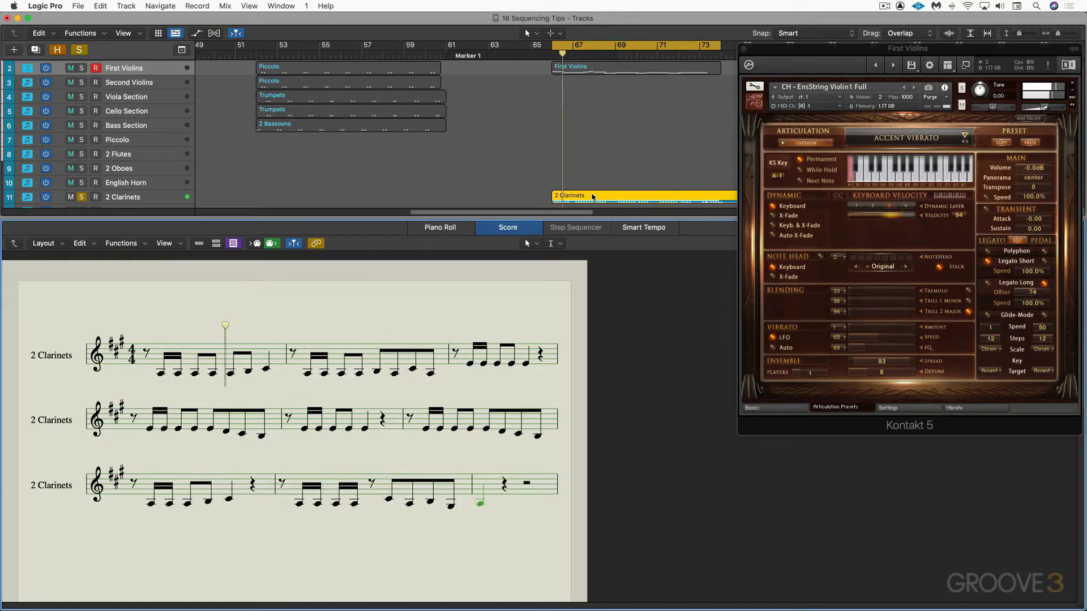
left_click(147, 198)
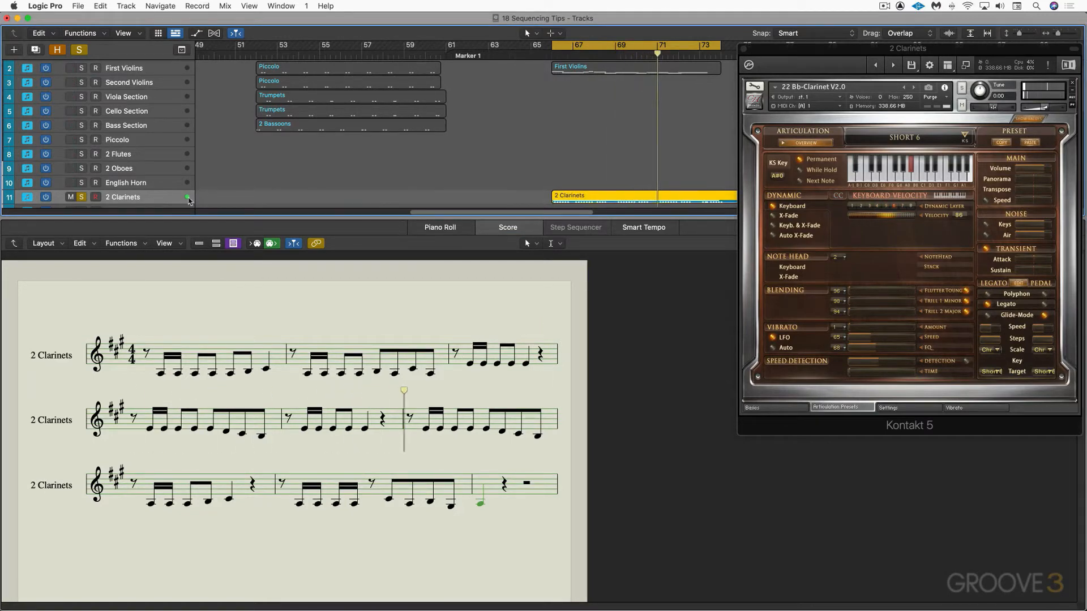
scroll(556, 188, "down", 3)
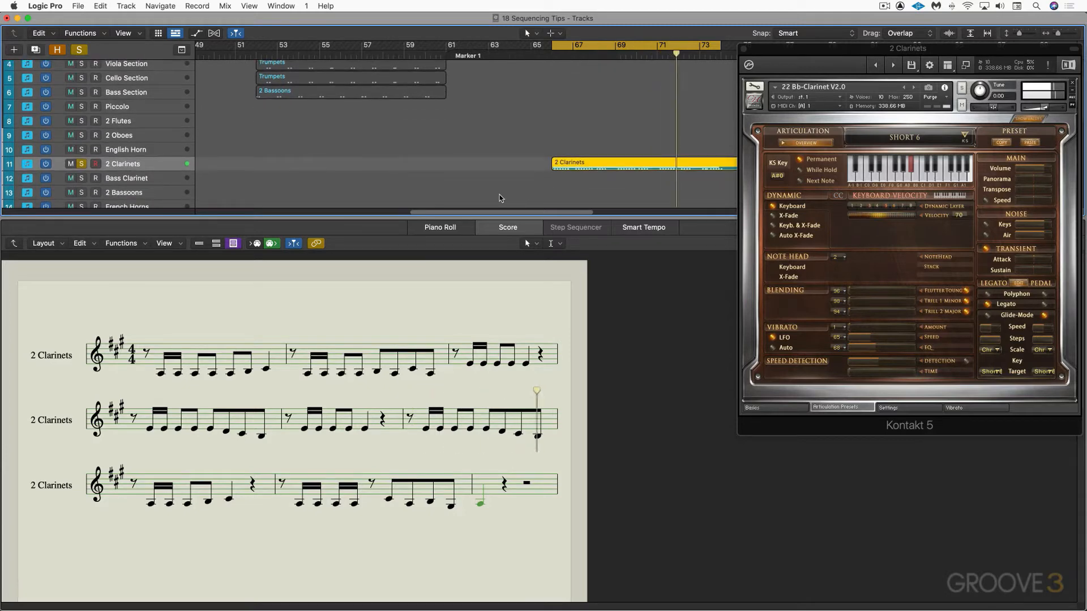
key("space")
Inspect the long key-switch note at the start of the 2 Clarinets region alongside the clarinet patch's Articulation Overview
key("p")
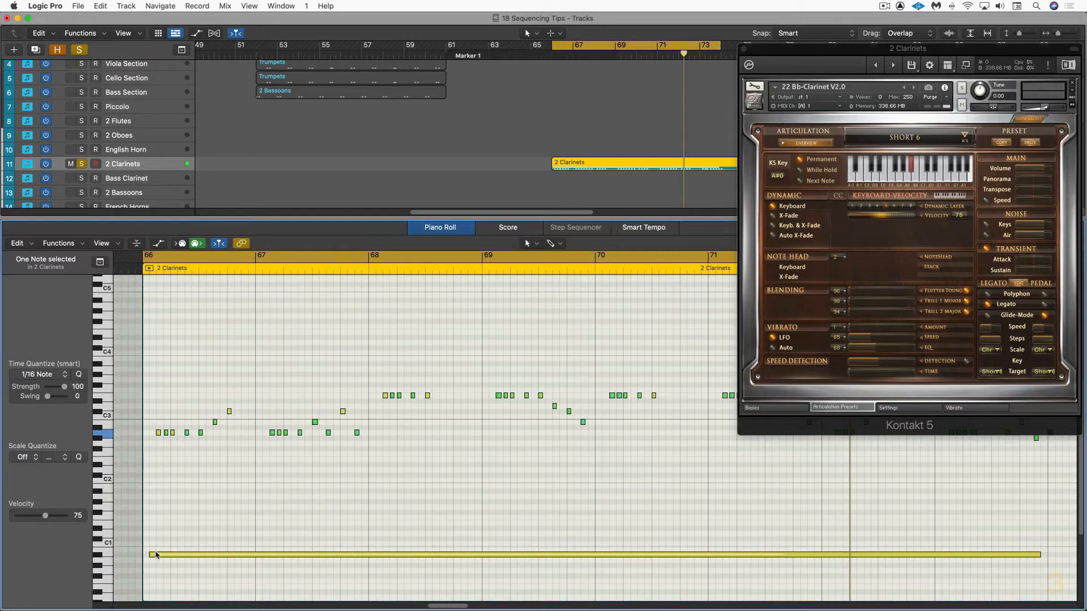
left_click(819, 145)
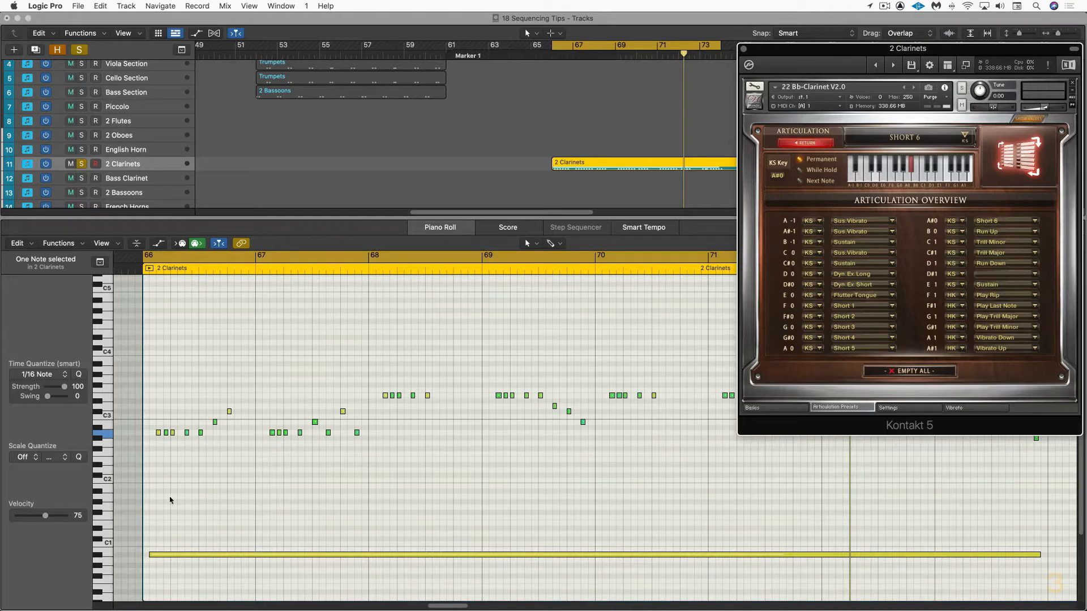
left_click_drag(137, 521, 218, 574)
scroll(335, 407, "up", 5)
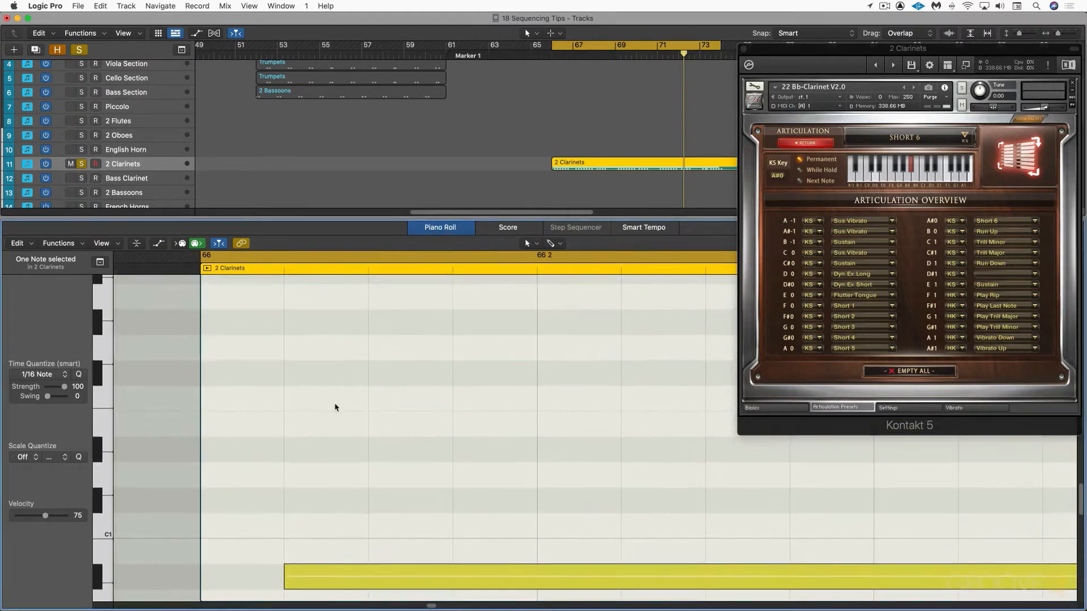
left_click(334, 407, "ctrl+alt")
left_click_drag(134, 385, 304, 567)
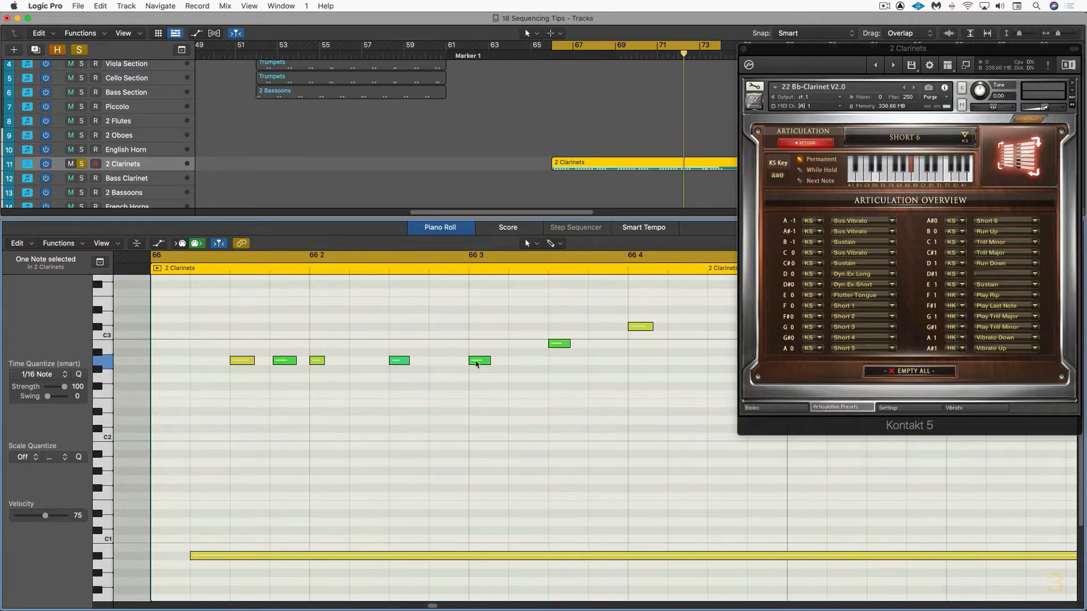
Try copying the clarinet note at bar 66 beat 3 down to the F#1 Play Last Note key, and delete the copy
left_click_drag(476, 364, 464, 490)
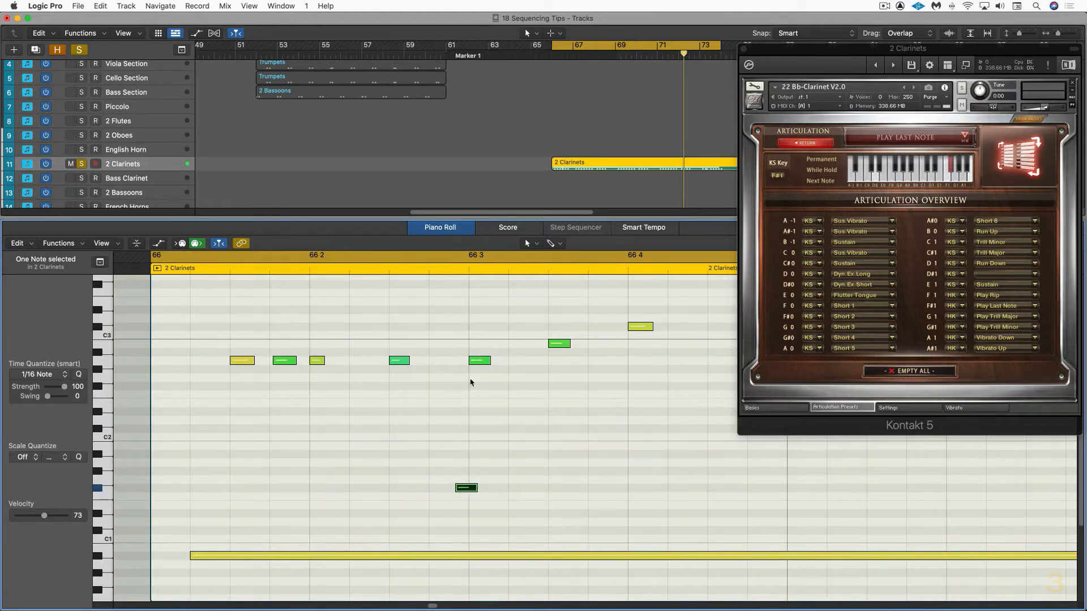
key("Delete")
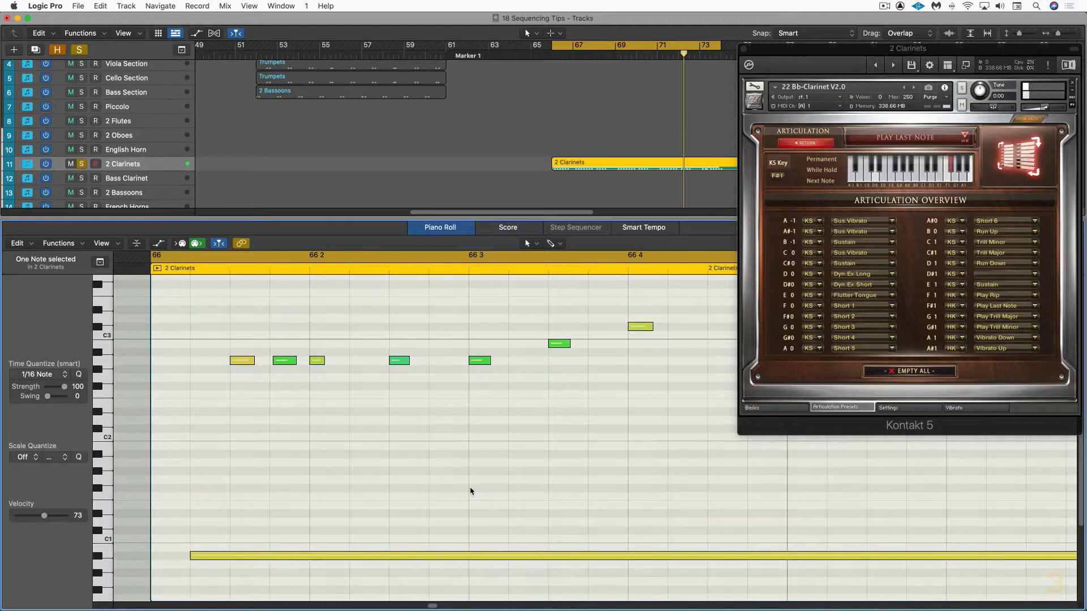
left_click(193, 361, "ctrl+alt")
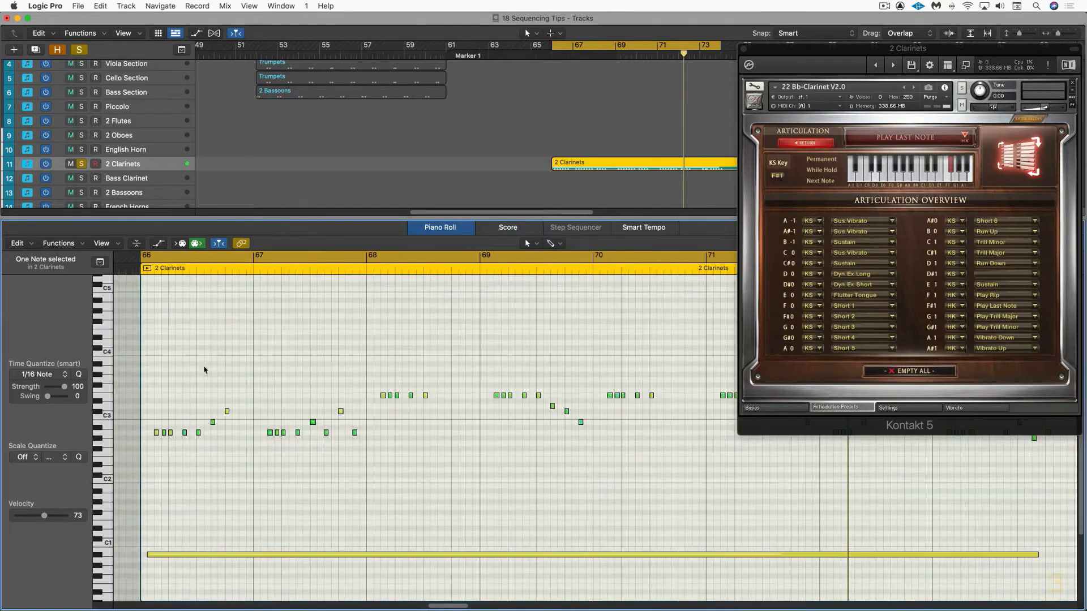
scroll(223, 374, "down", 3)
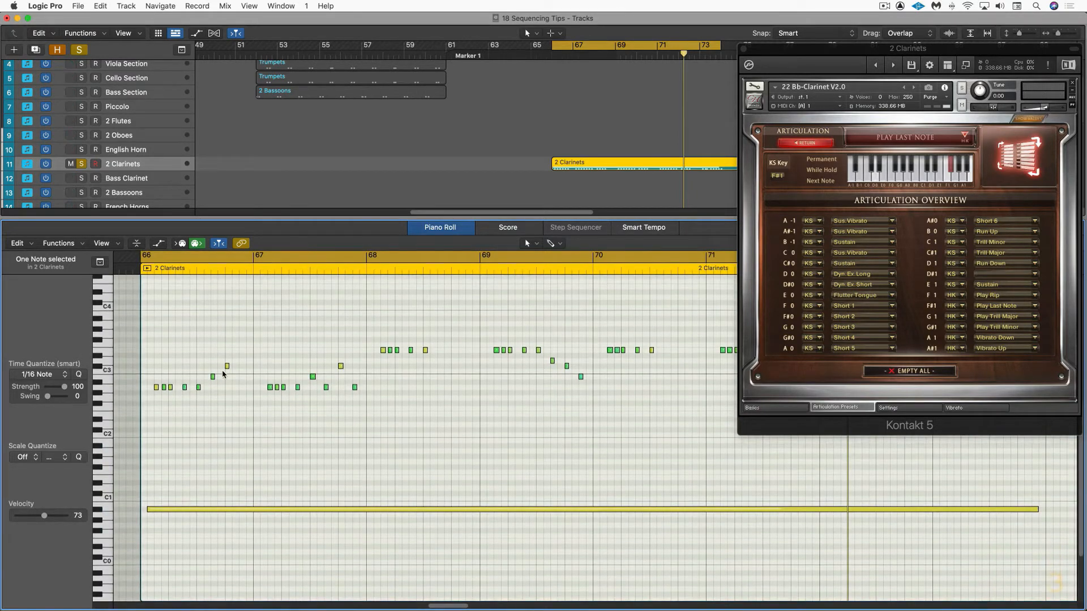
Record repeated G1 Play Trill Major key notes into the 2 Clarinets region across bars 66 to 73
key("super+grave")
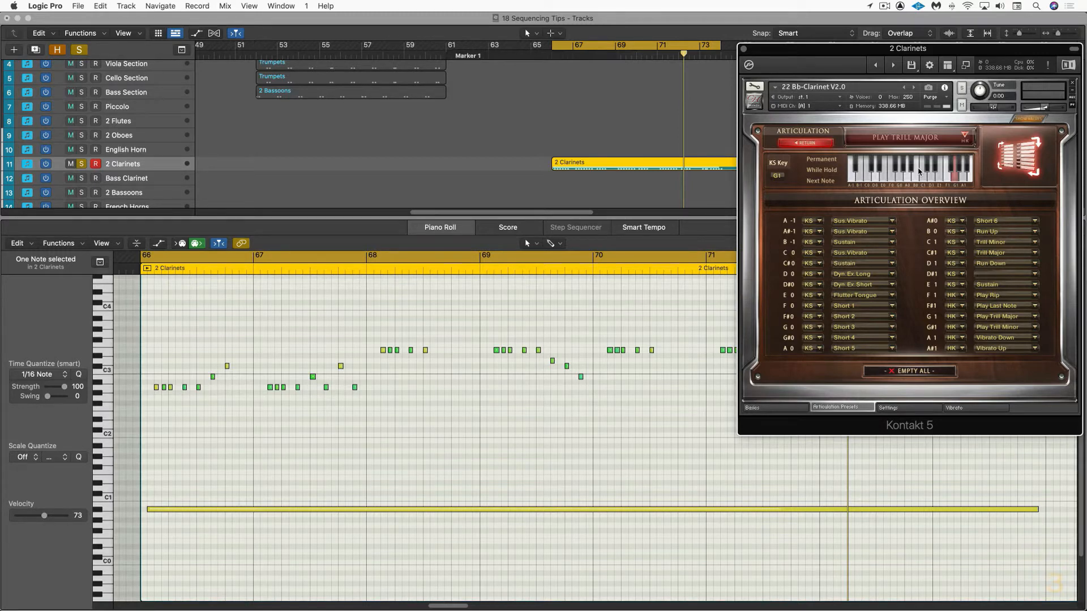
key("space")
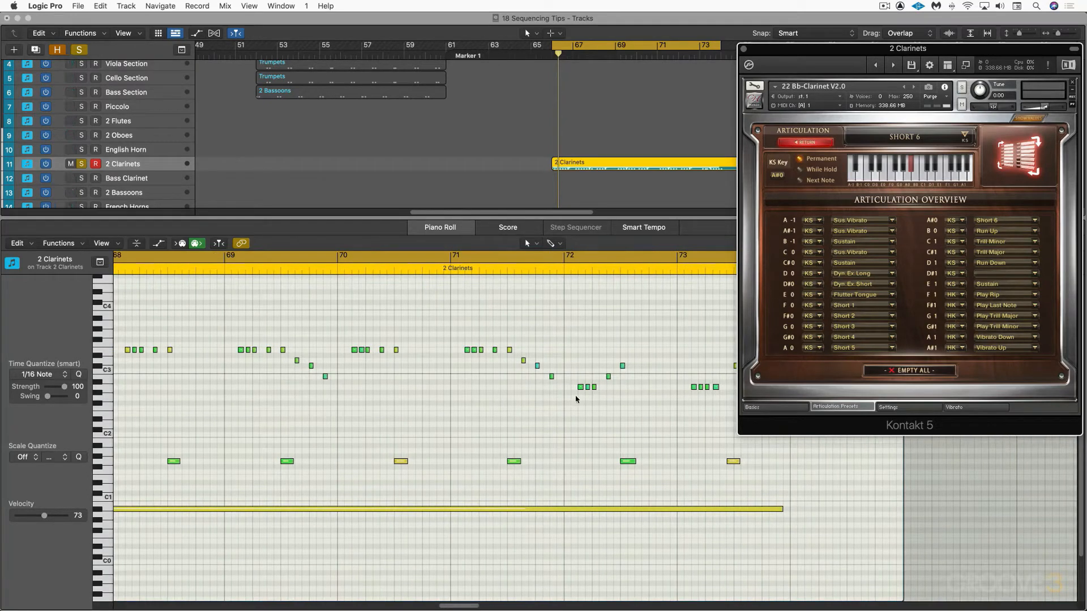
Unsolo the 2 Clarinets track and play the full arrangement from bar 66 with the recorded key-switch notes
left_click(80, 164)
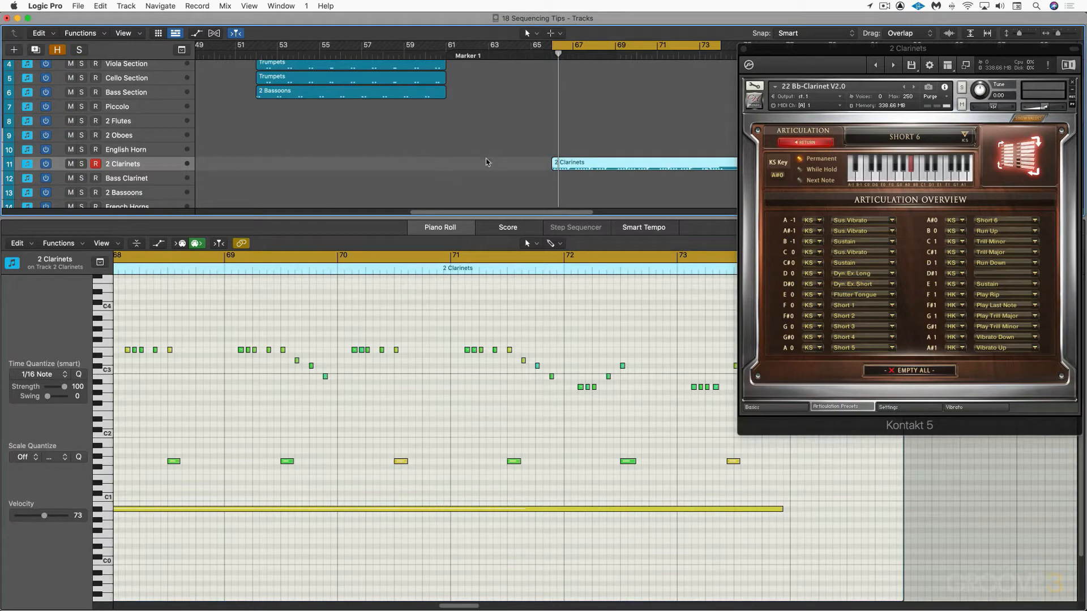
key("space")
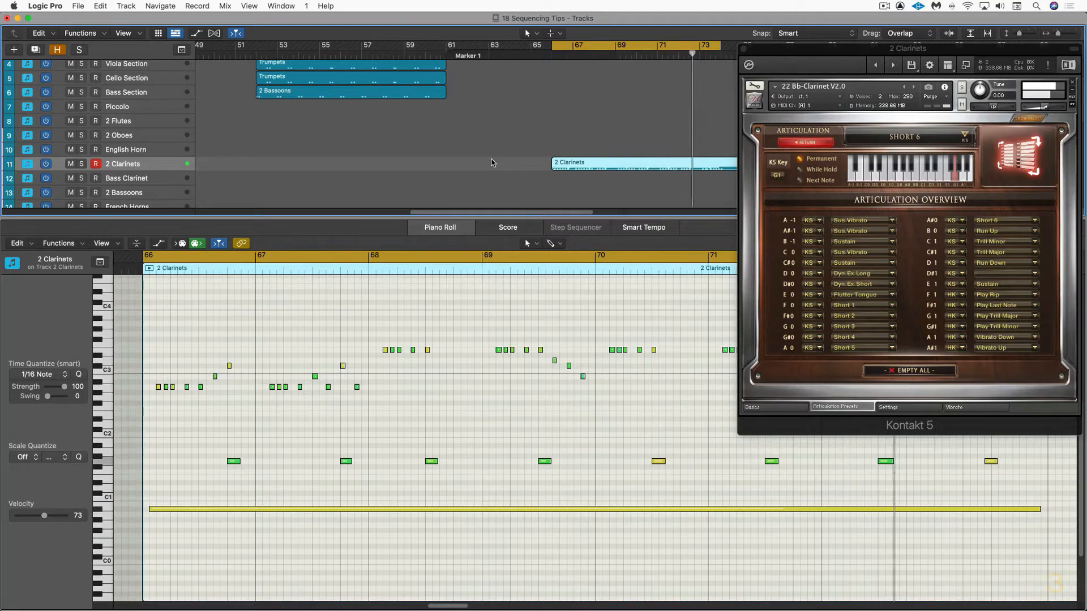
scroll(538, 394, "right", 5)
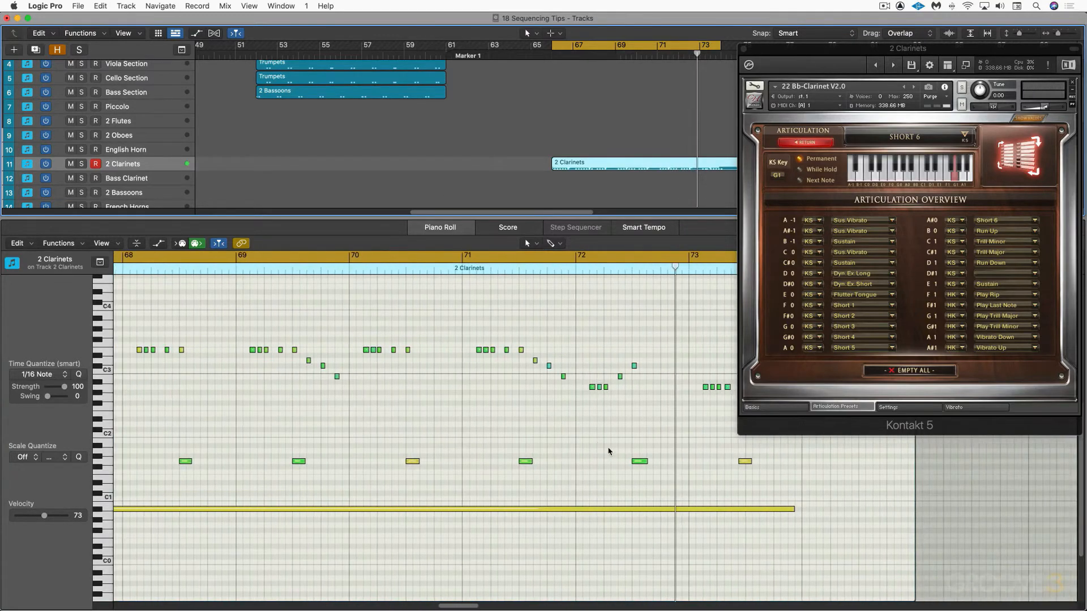
Shorten the G1 trill key-switch note in bar 72 of the 2 Clarinets region and play the region back from bar 66
left_click_drag(644, 461, 636, 462)
double_click(458, 271)
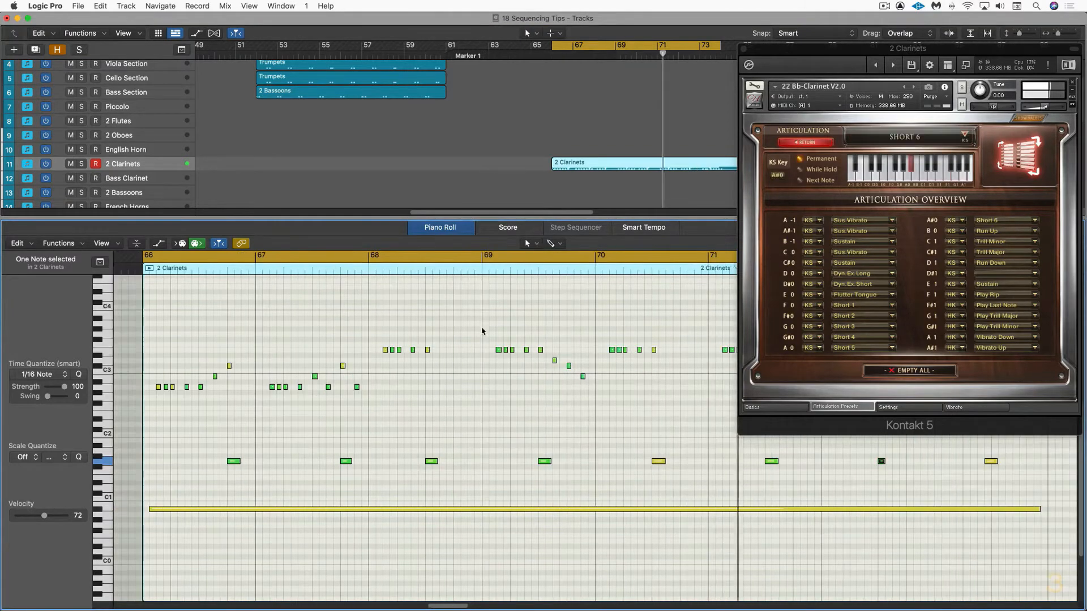
scroll(493, 345, "right", 2)
scroll(496, 352, "right", 5)
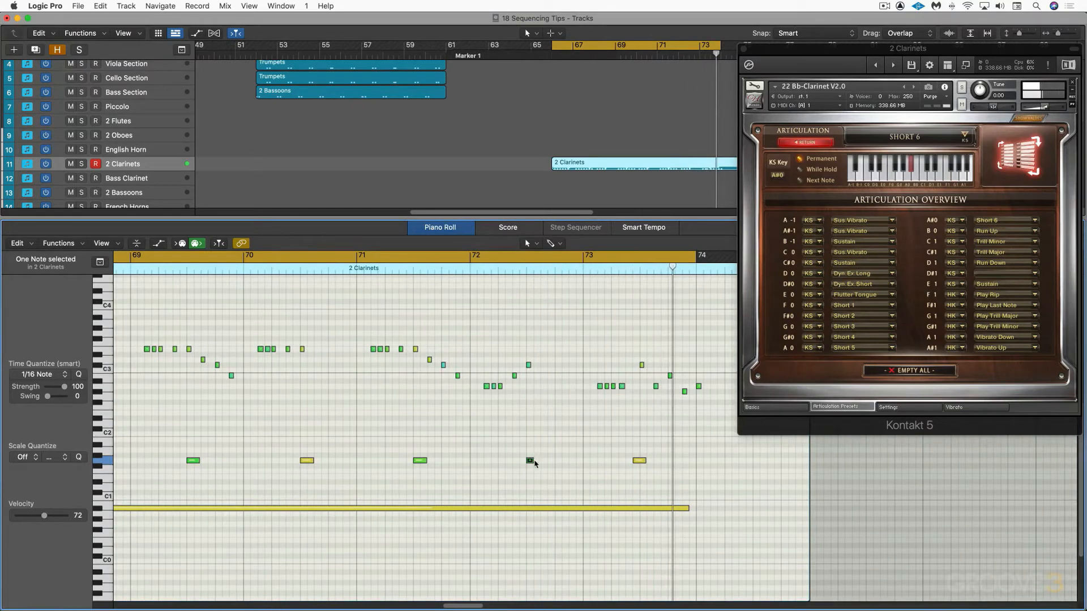
Delete the last two G1 trill key-switch notes, in bars 72 and 73 of the 2 Clarinets region, and close the Piano Roll
left_click(529, 458)
key("Delete")
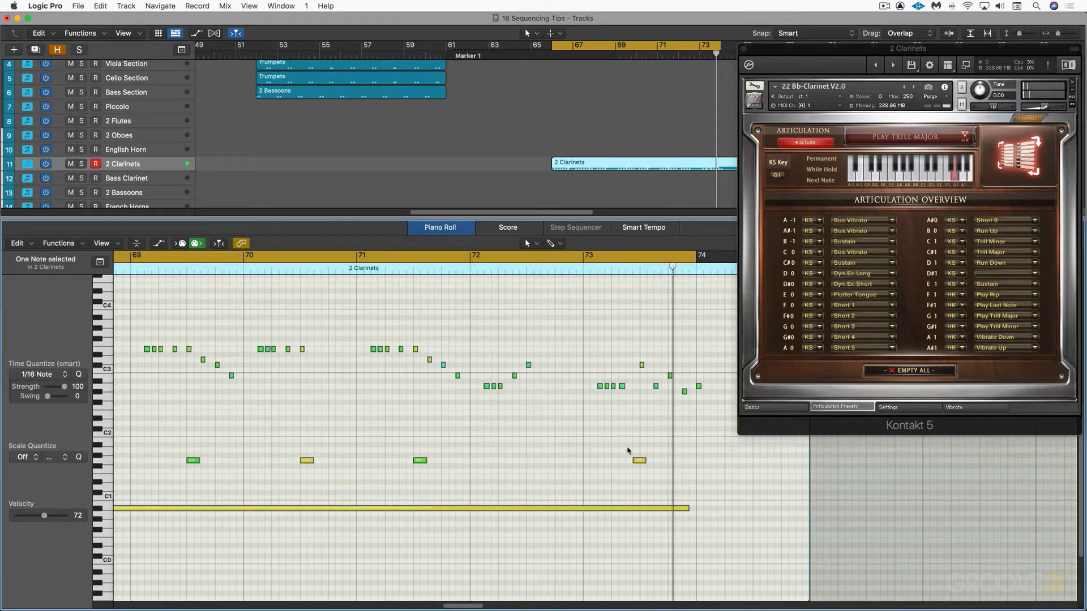
left_click_drag(629, 448, 651, 467)
key("Delete")
key("p")
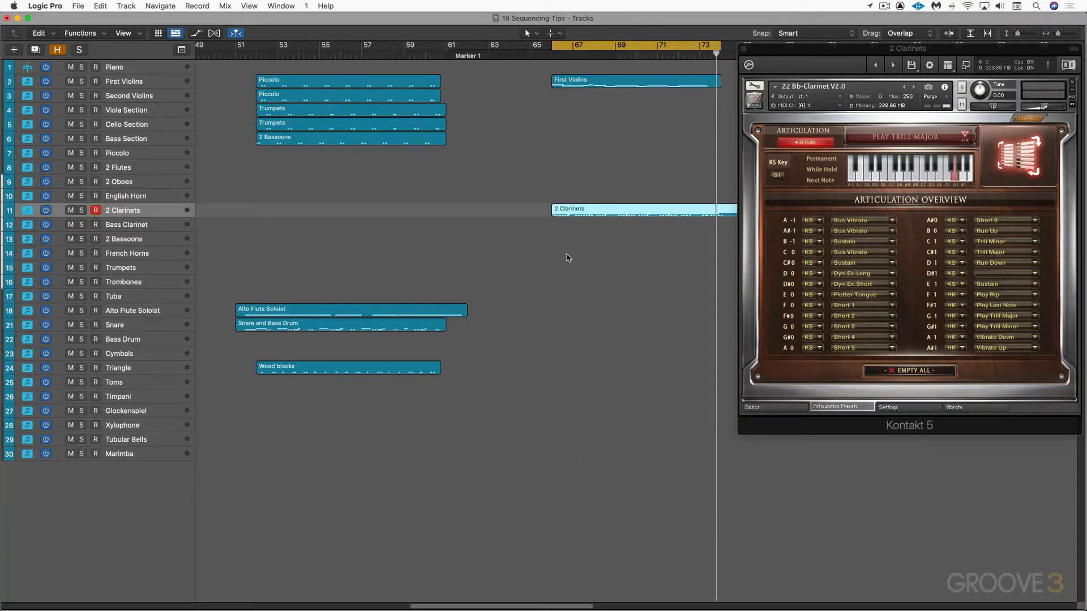
Solo First Violins, set the cycle range to its short region at bar 78, and play it in the Score editor
left_click(82, 81)
left_click(141, 83)
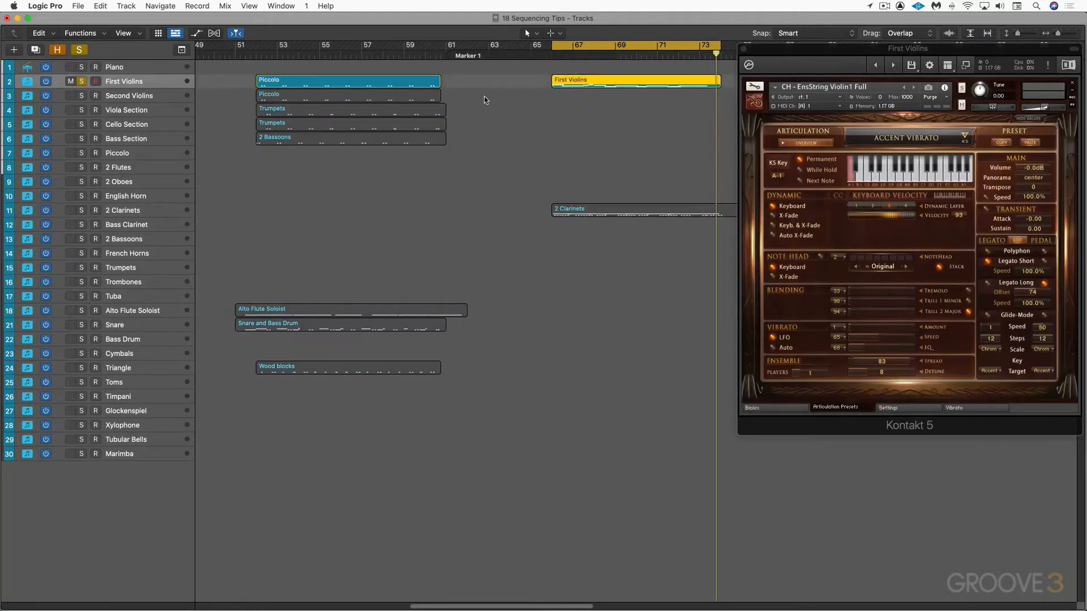
scroll(484, 96, "right", 10)
left_click(603, 83)
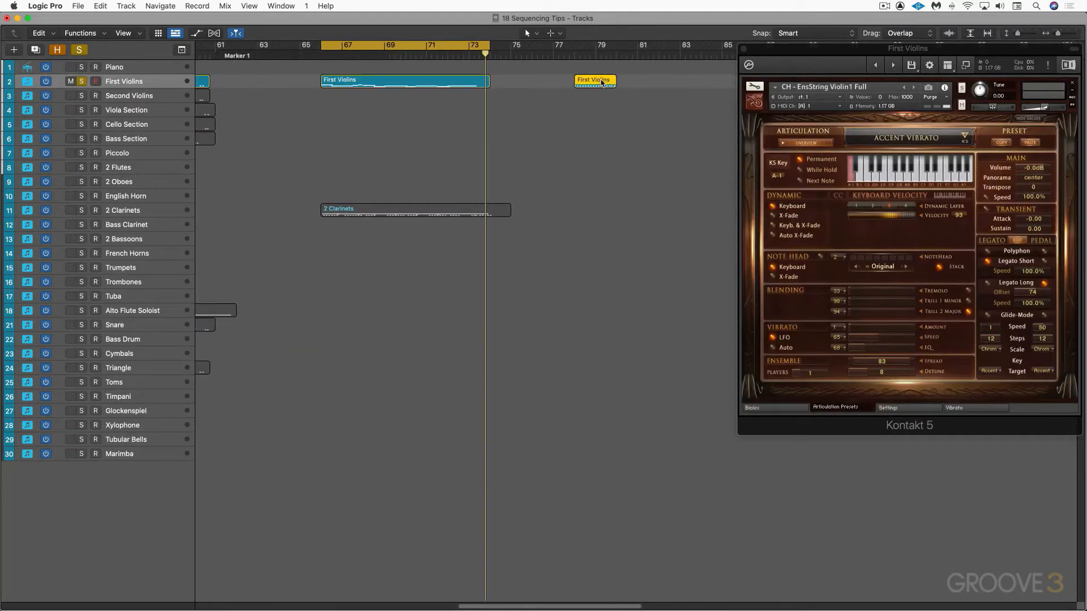
key("super+u")
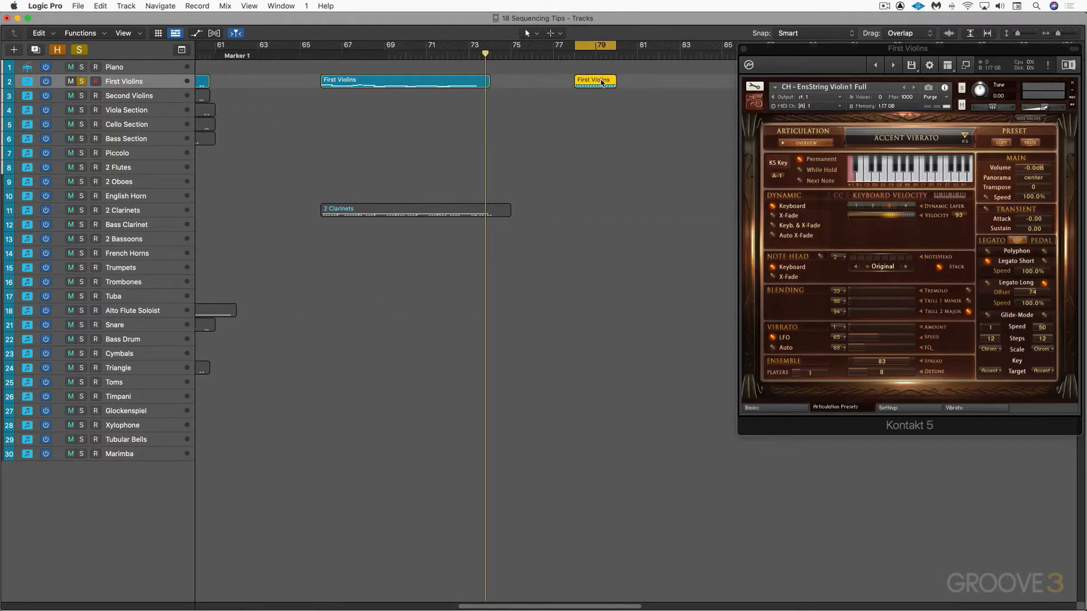
key("n")
key("space")
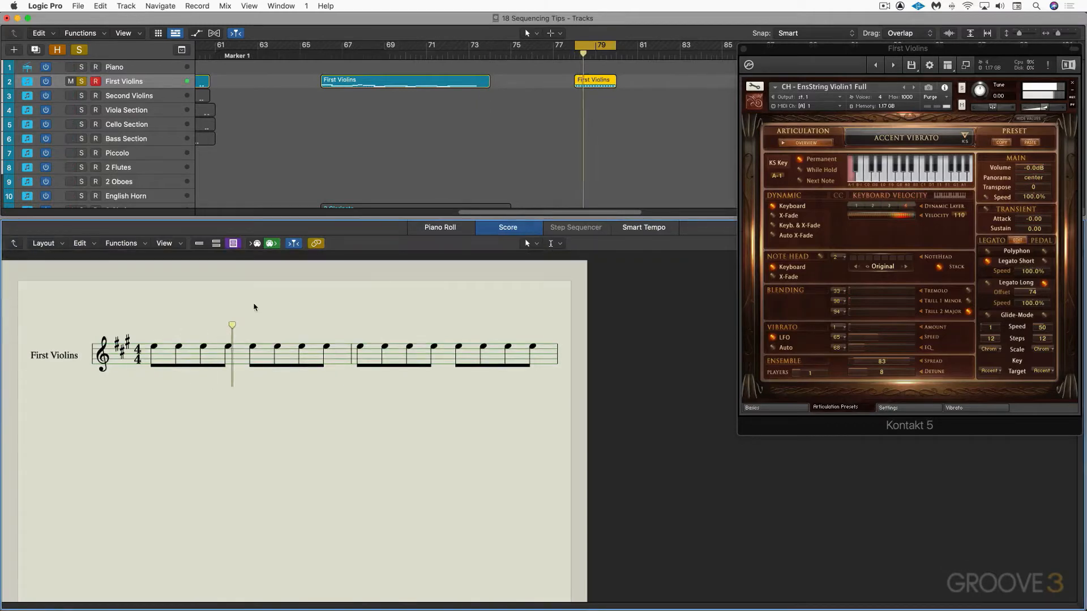
Examine the repeated notes of the bar 78 First Violins region in the Piano Roll during playback
key("p")
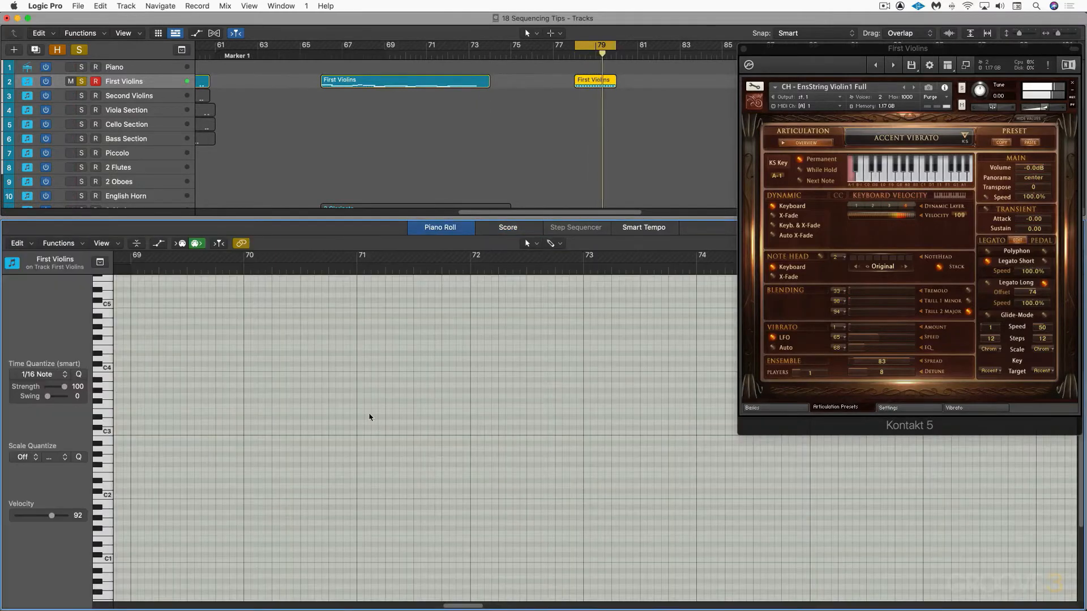
left_click(600, 84)
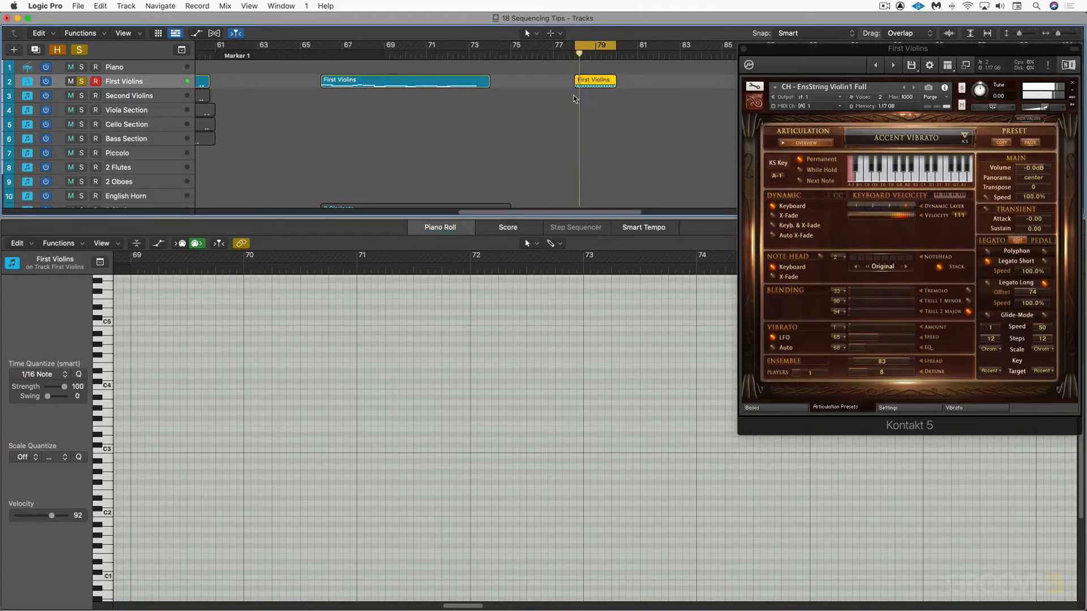
scroll(456, 332, "down", 6)
scroll(456, 333, "right", 12)
scroll(458, 333, "right", 5)
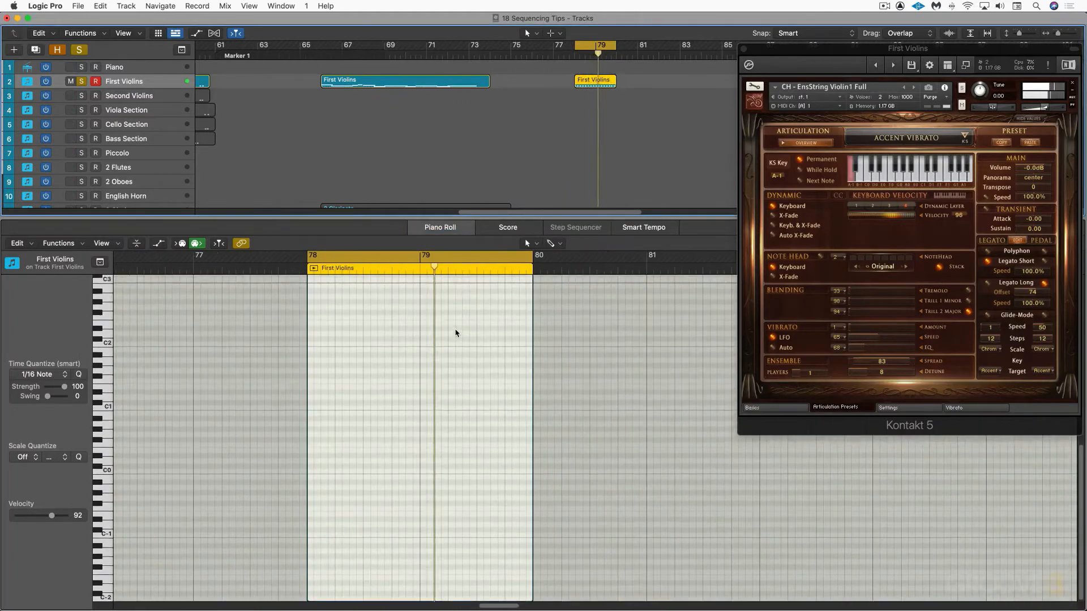
scroll(475, 332, "up", 10)
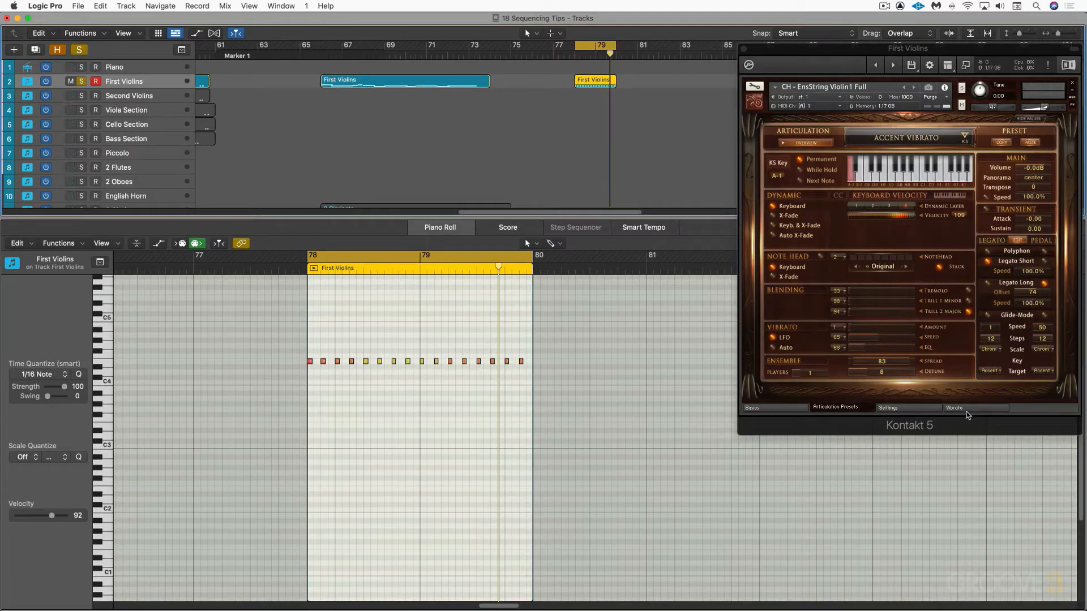
Compare the looped violin notes with Round Robin off and on in the patch's Settings, leaving Round Robin enabled
left_click(910, 408)
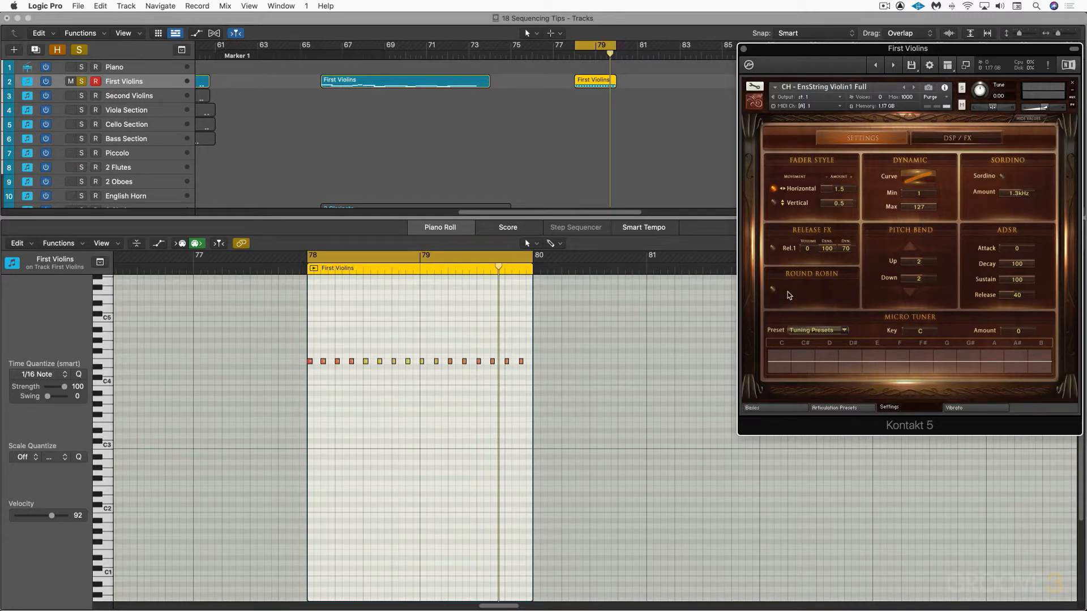
key("space")
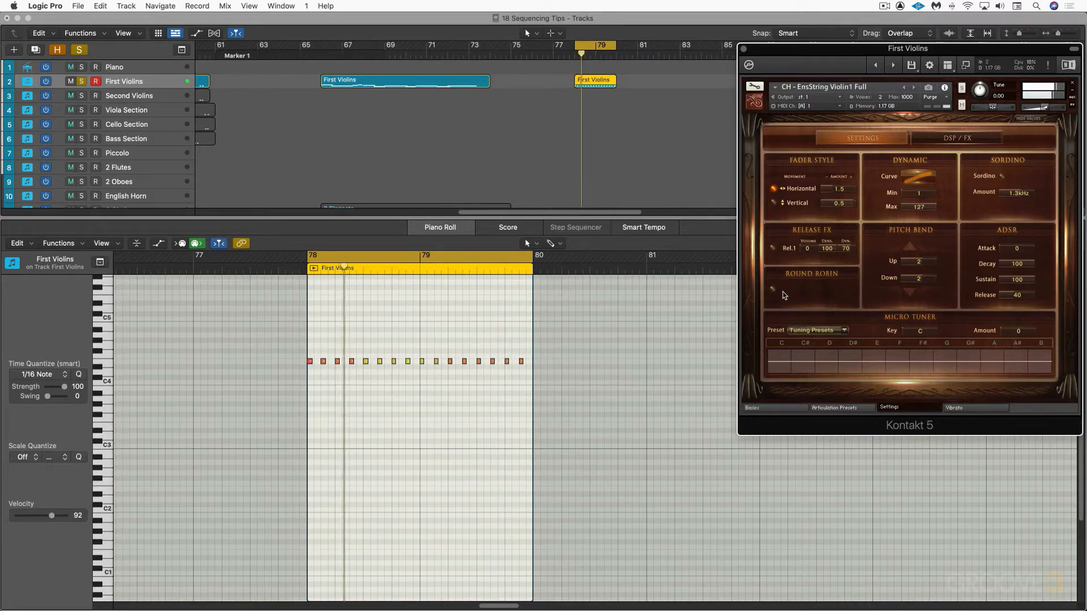
left_click(773, 290)
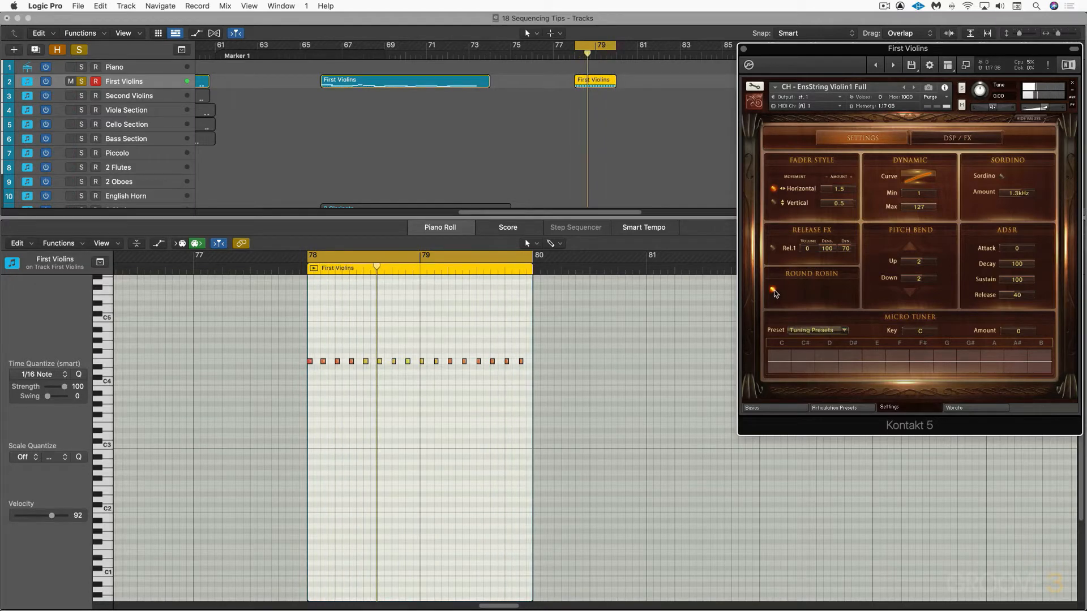
left_click(773, 291)
key("space")
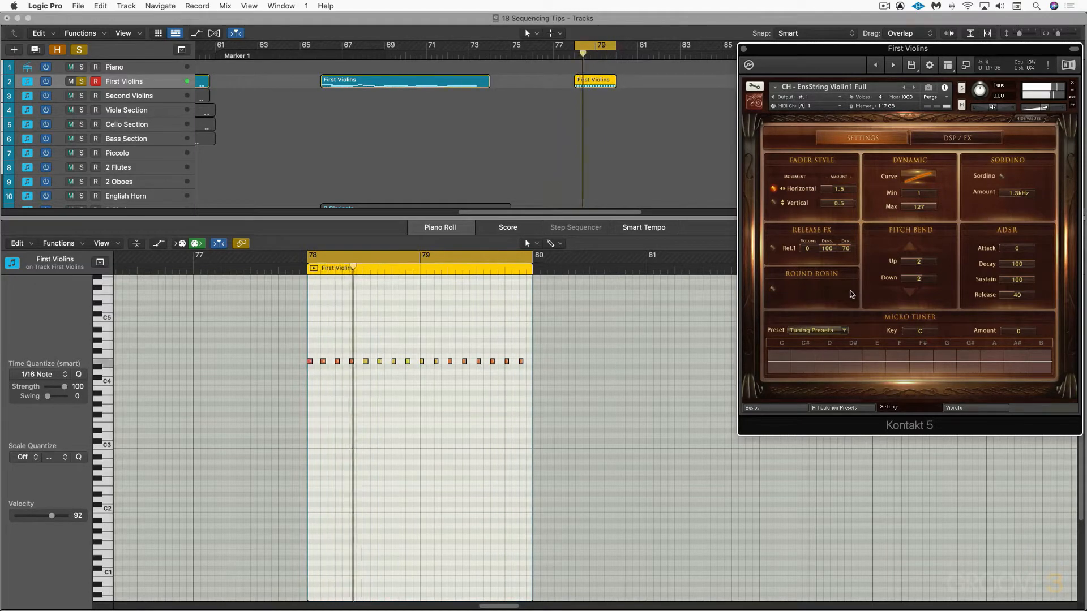
left_click(773, 290)
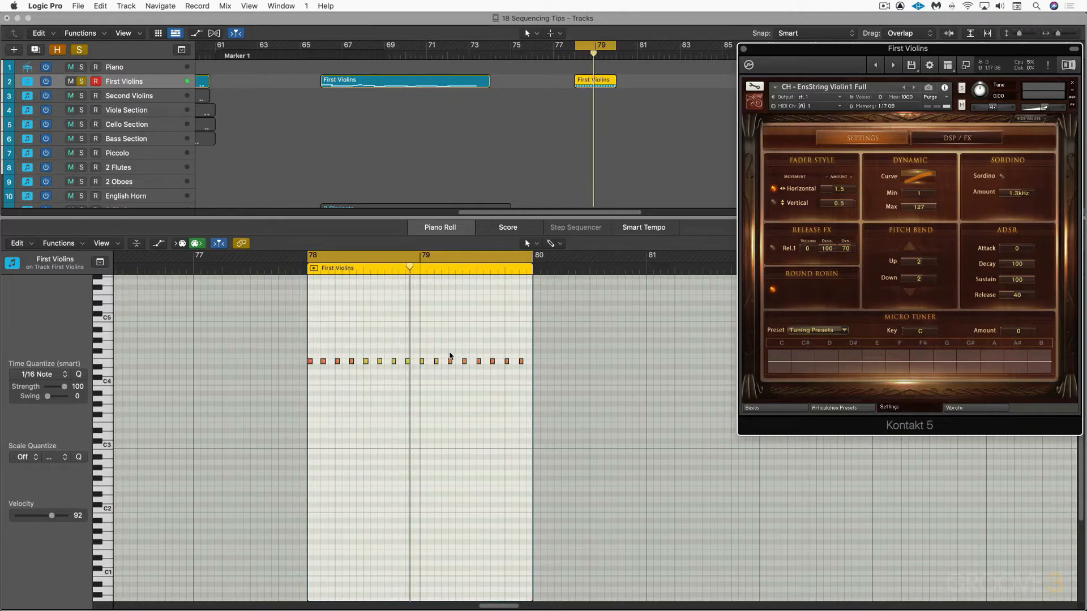
key("space")
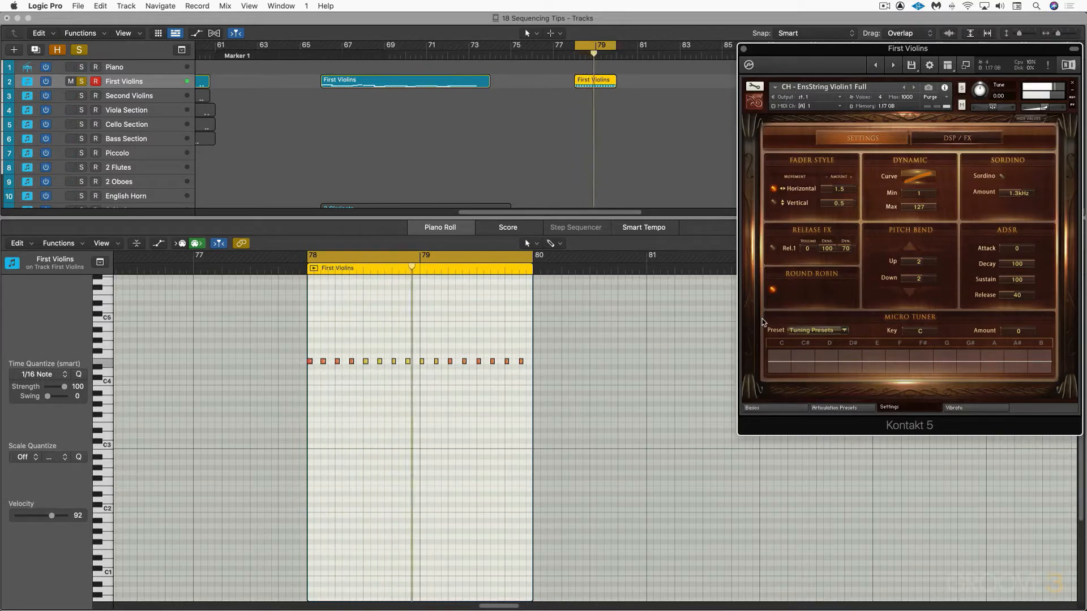
key("space")
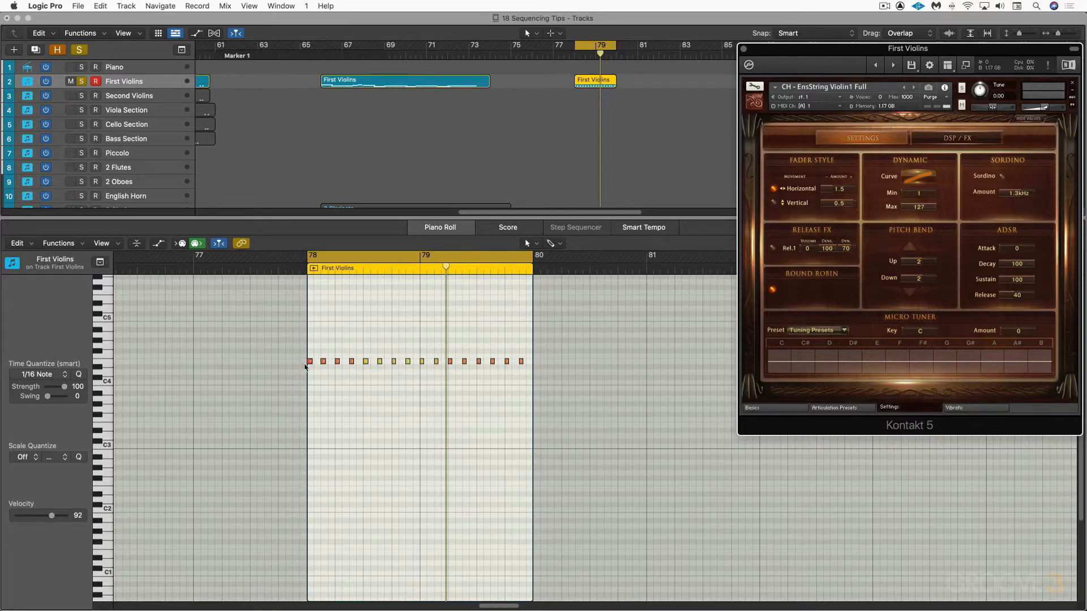
Show the 2 Clarinets region in the Piano Roll and examine its repeated short notes from bar 66
scroll(386, 192, "down", 2)
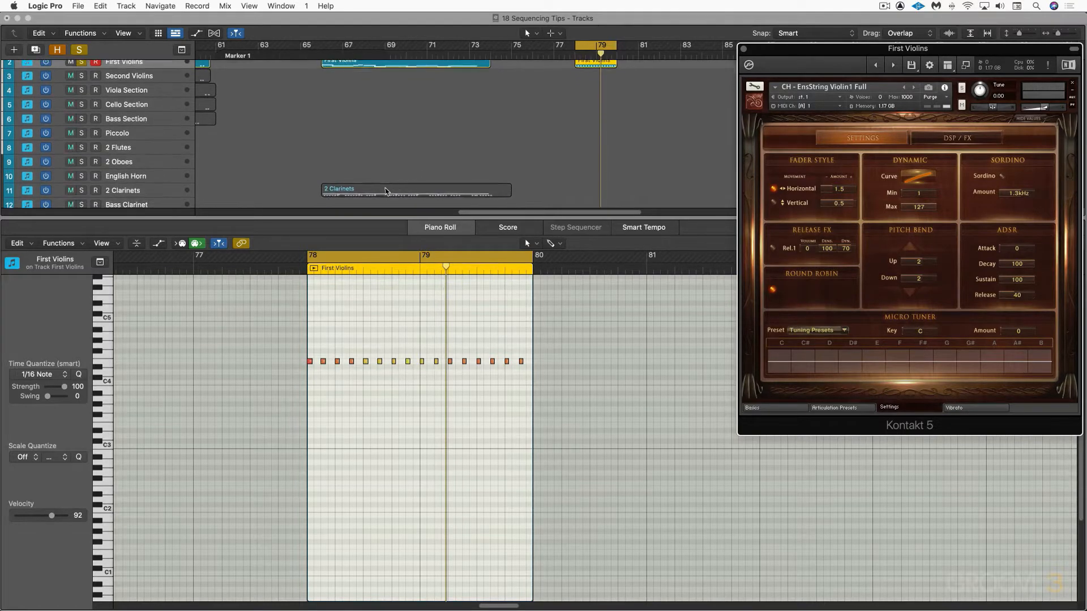
left_click(386, 191)
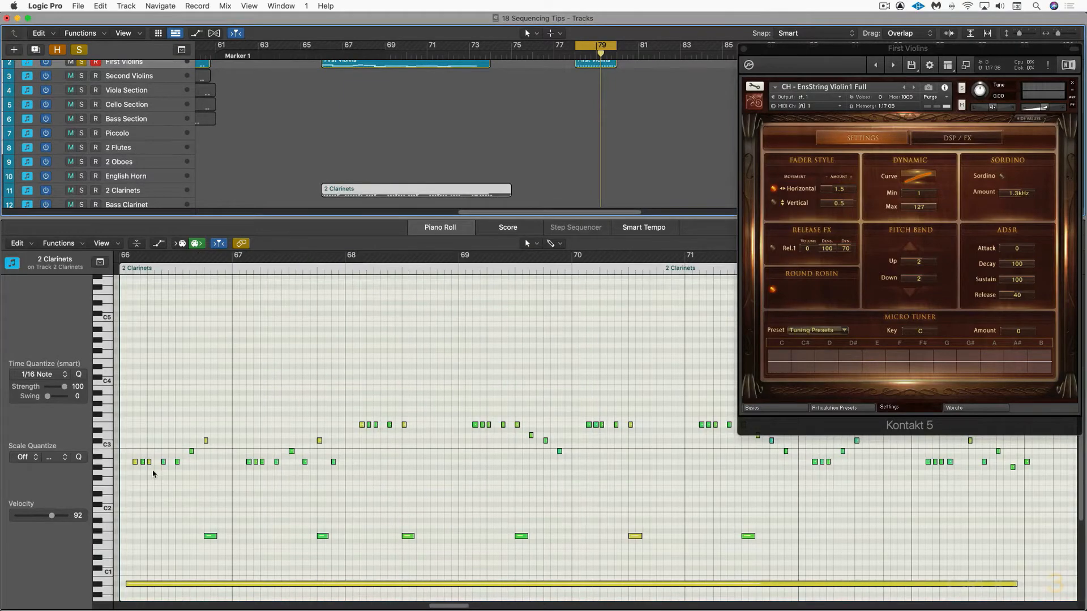
scroll(153, 474, "left", 2)
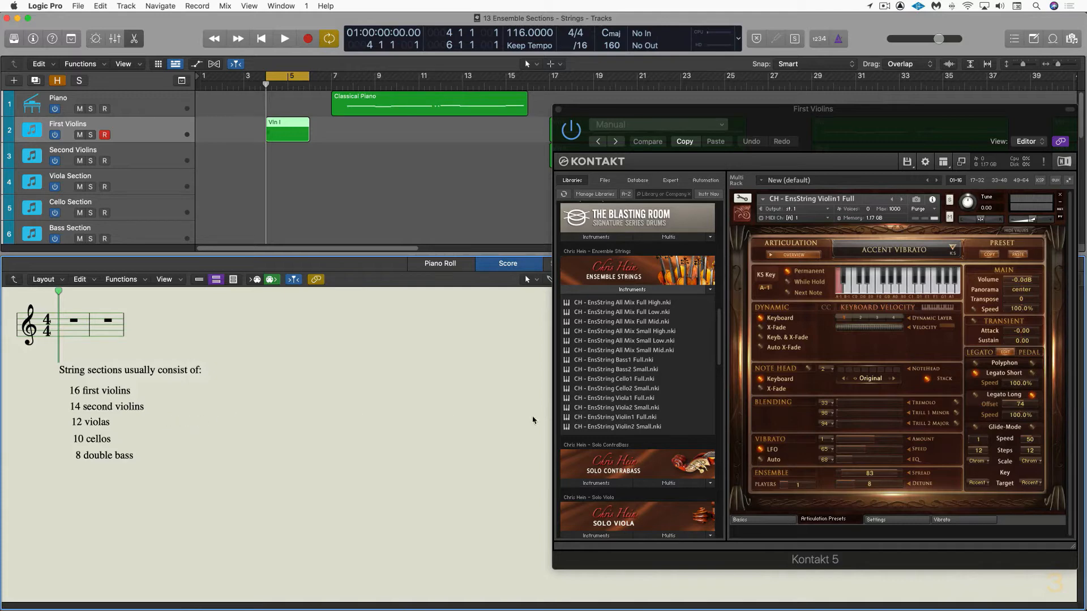
Review the Solo Violin and Solo Viola instrument lists in the Kontakt library browser, collapsing each one after viewing
scroll(667, 439, "down", 8)
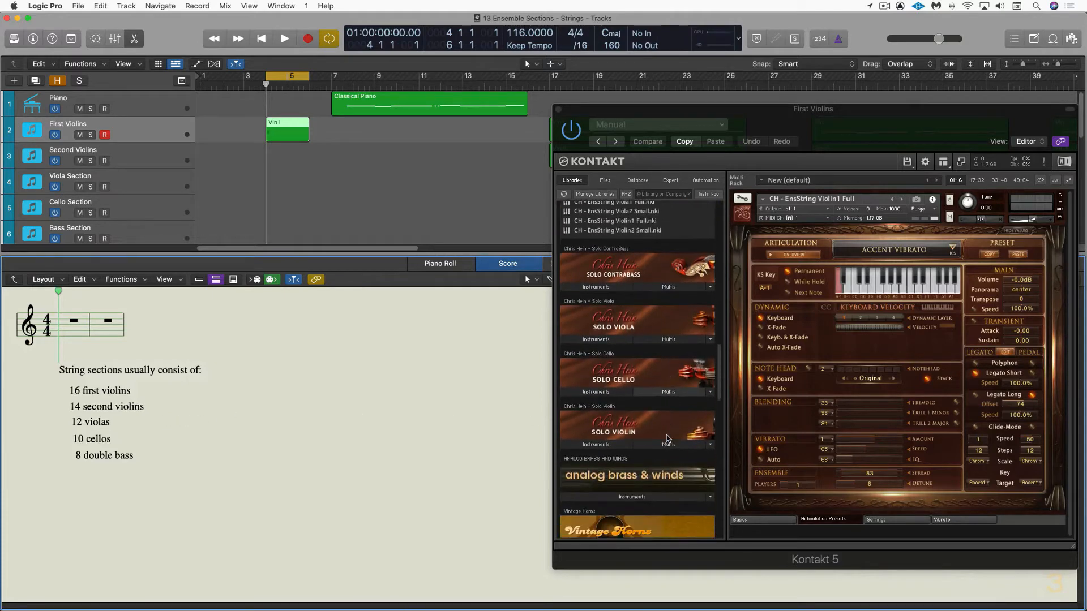
left_click(598, 445)
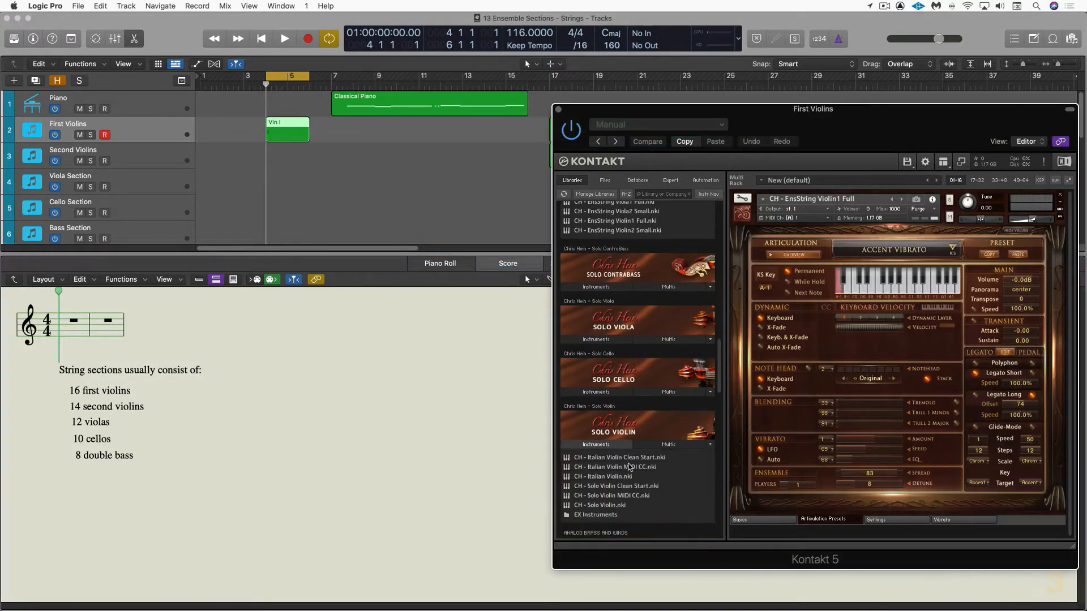
scroll(630, 467, "down", 1)
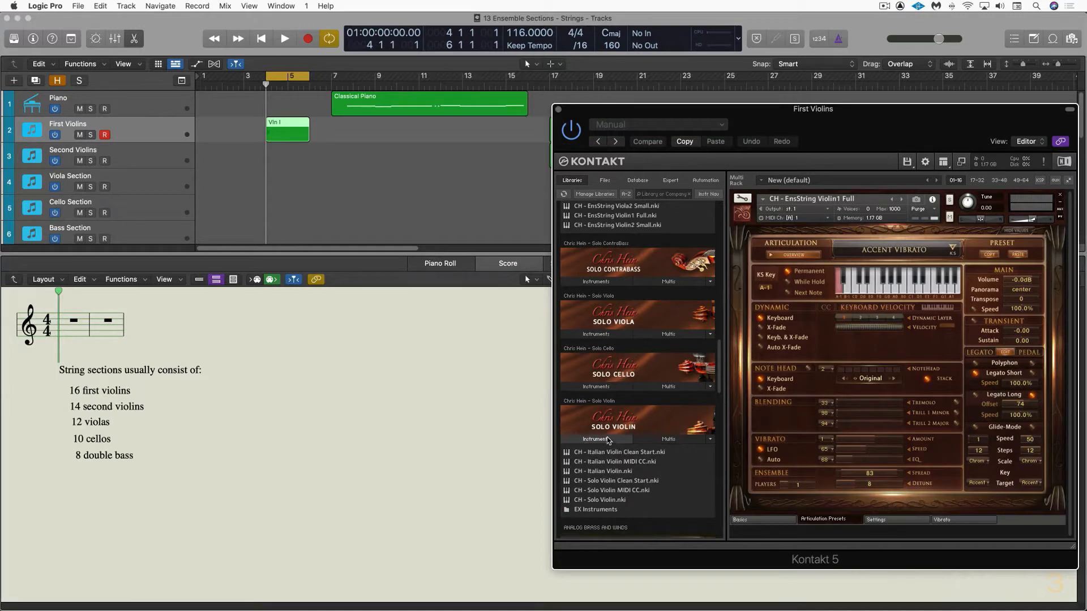
left_click(608, 440)
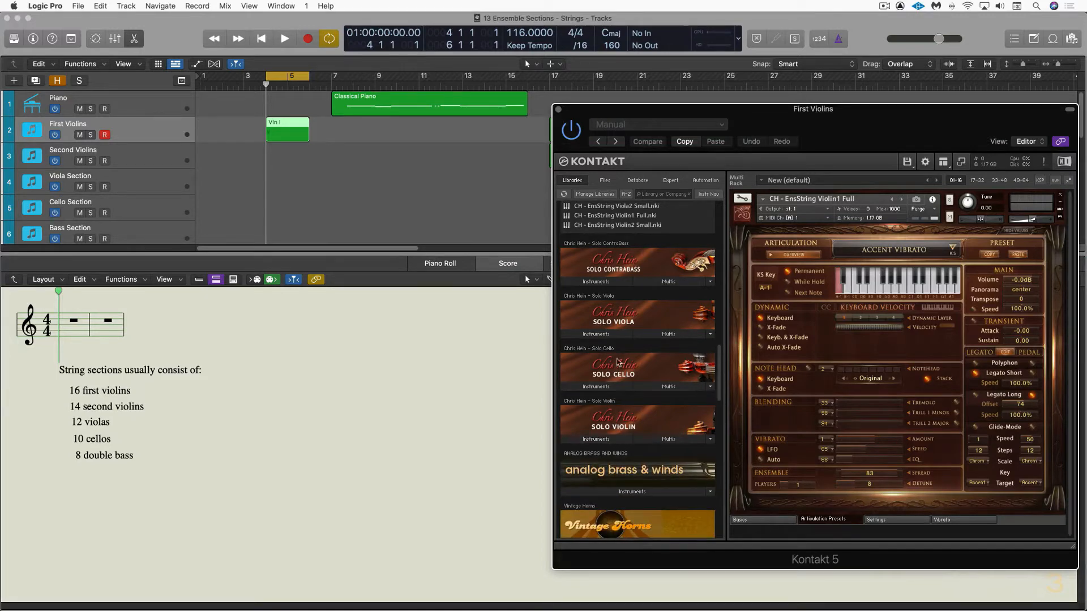
left_click(604, 335)
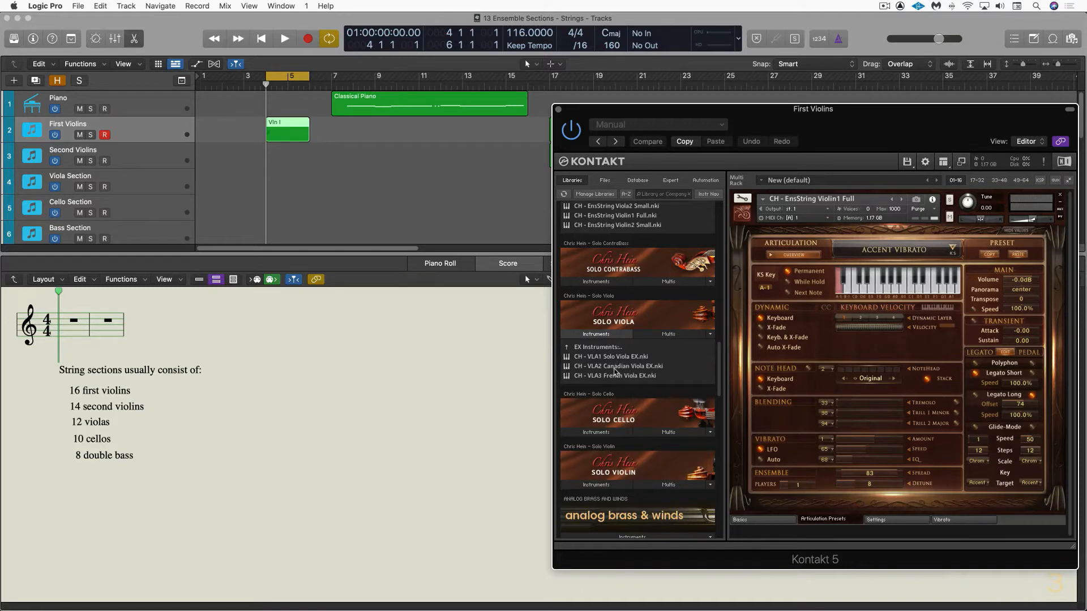
left_click(606, 335)
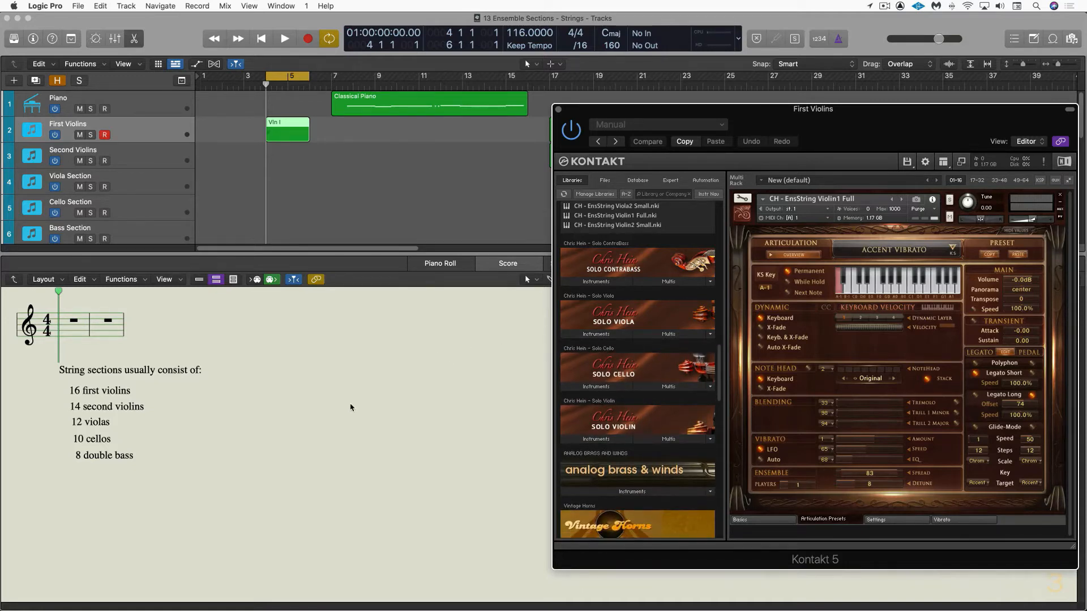
Examine the Ensemble Strings patch list in the Kontakt library and close the First Violins instrument window
scroll(622, 389, "up", 3)
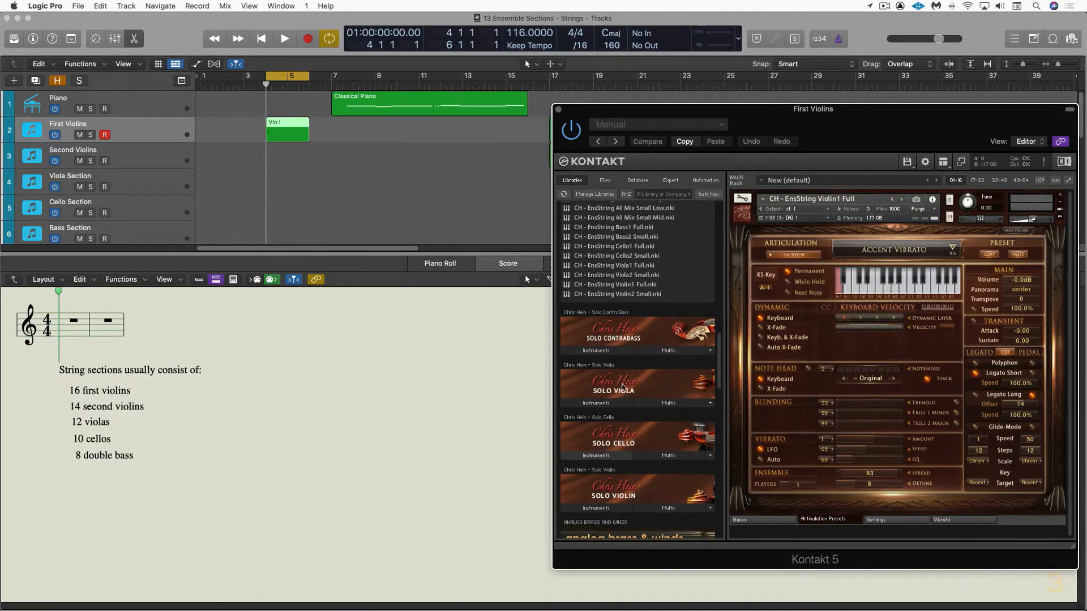
scroll(622, 388, "up", 5)
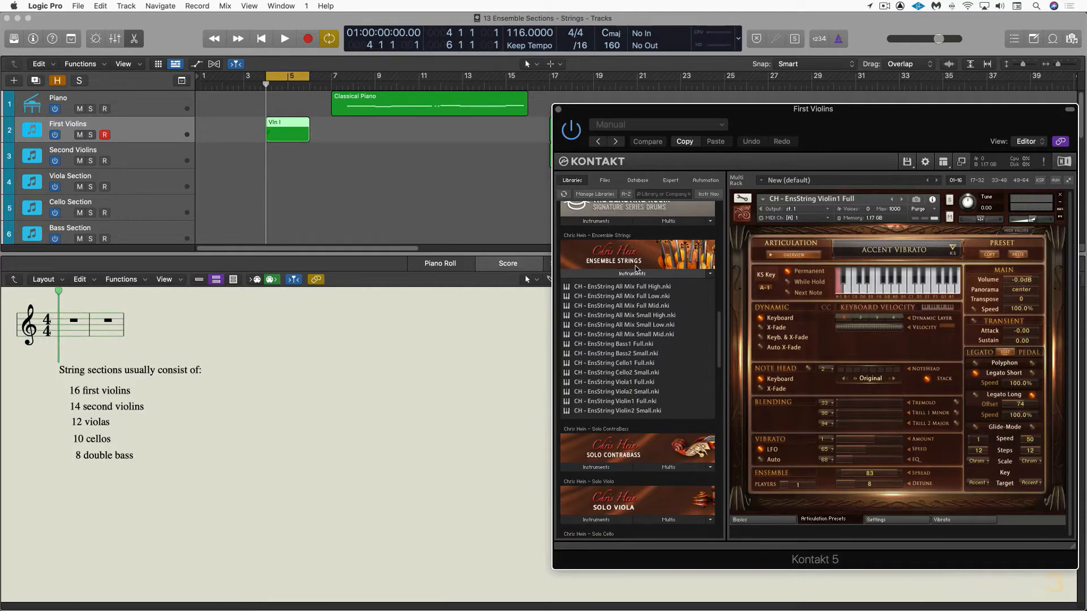
scroll(636, 269, "up", 1)
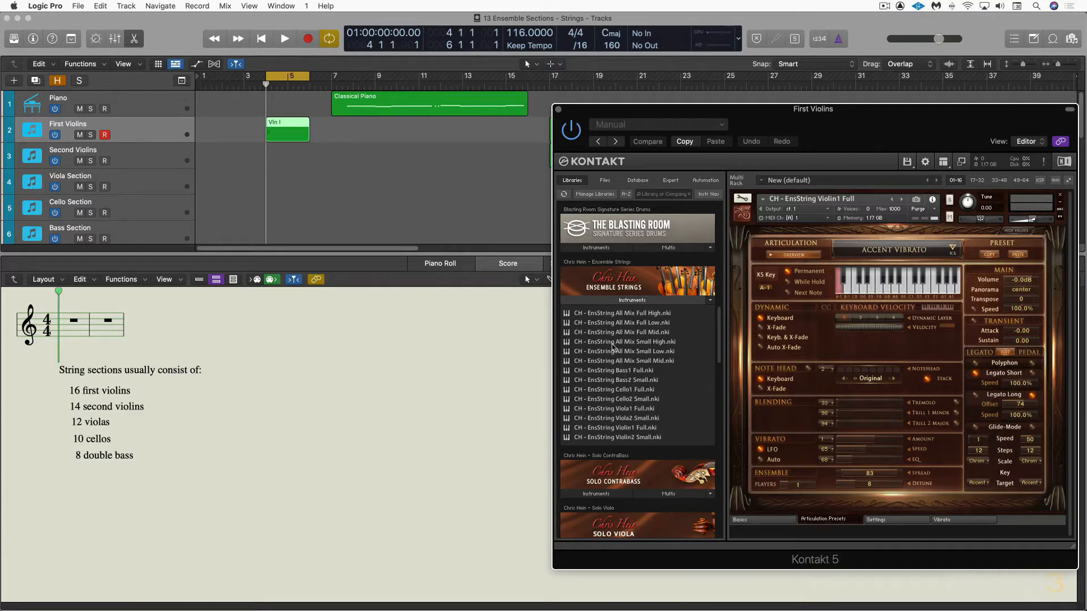
left_click(560, 110)
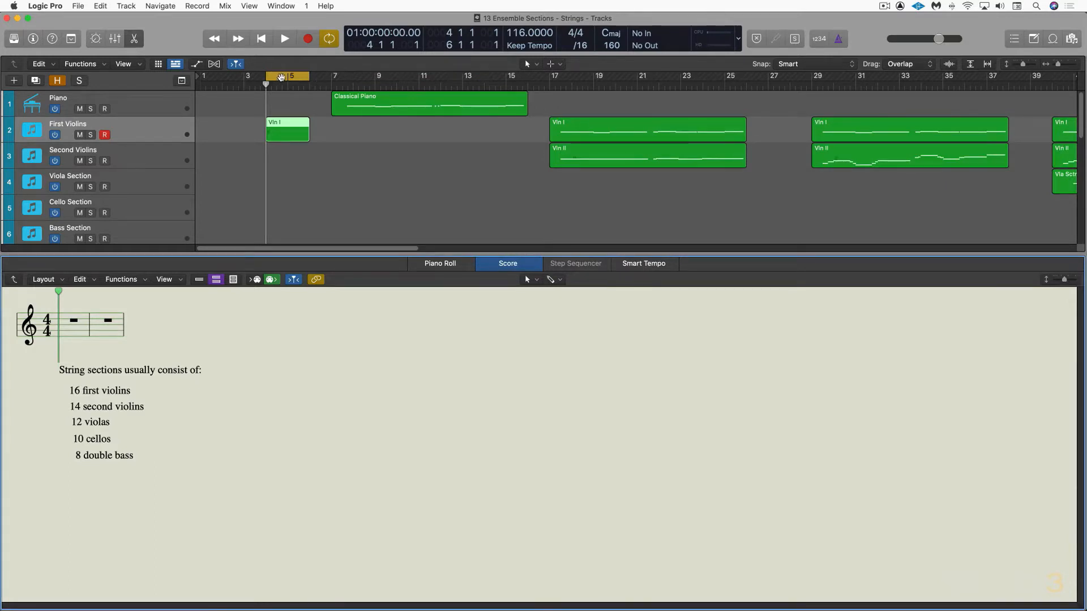
Set the cycle range to the Classical Piano region at bar 7 and play it with its notation shown
left_click(281, 77)
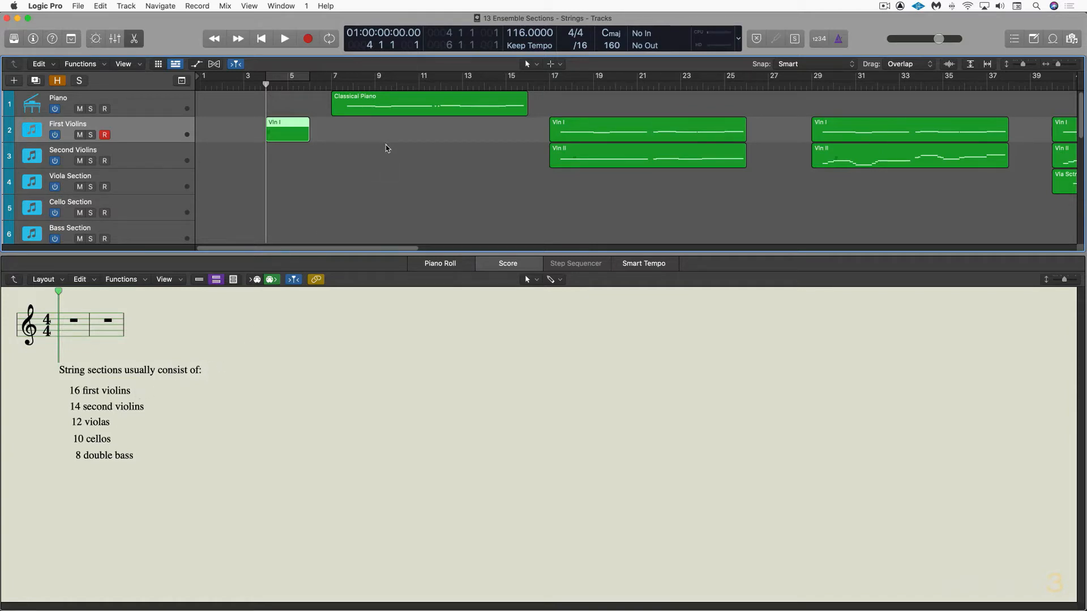
left_click(383, 103)
key("u")
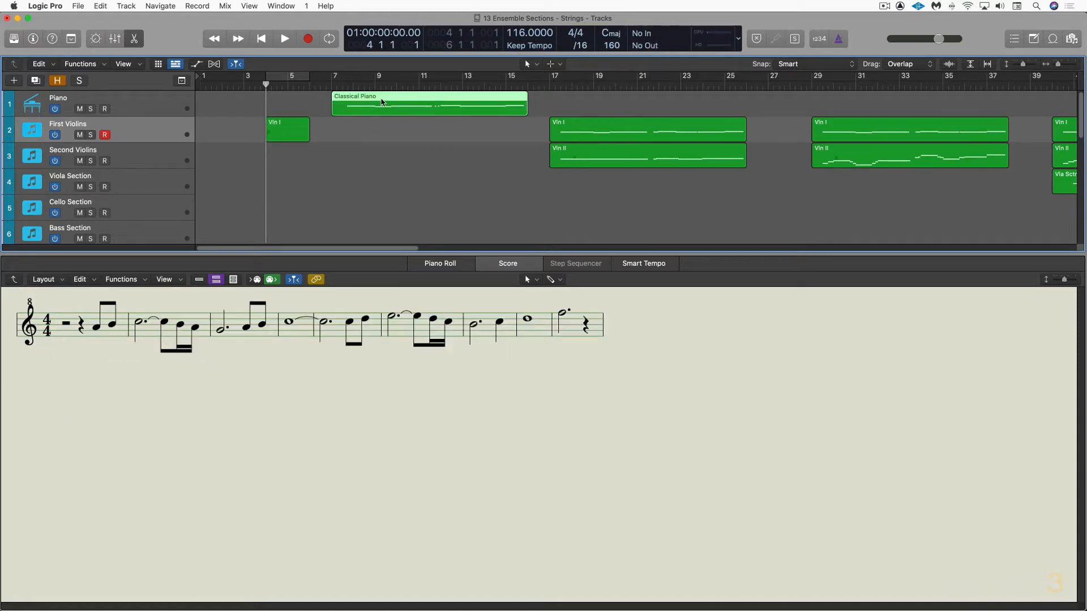
key("space")
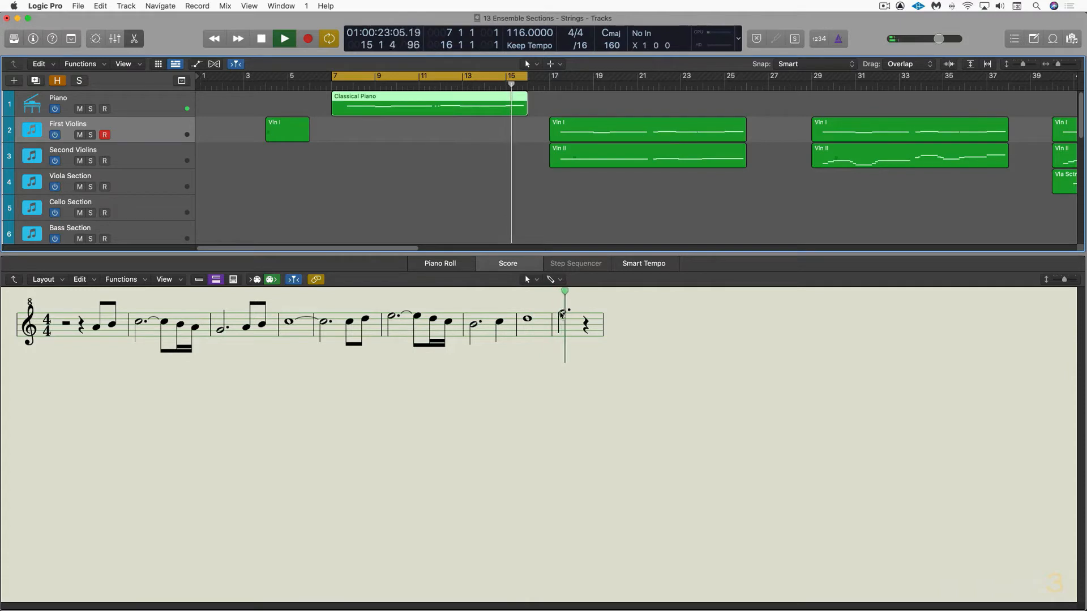
Stop playback, turn off cycling, and view the notation of the Vln I and Vln II regions at bar 17 in turn
key("space")
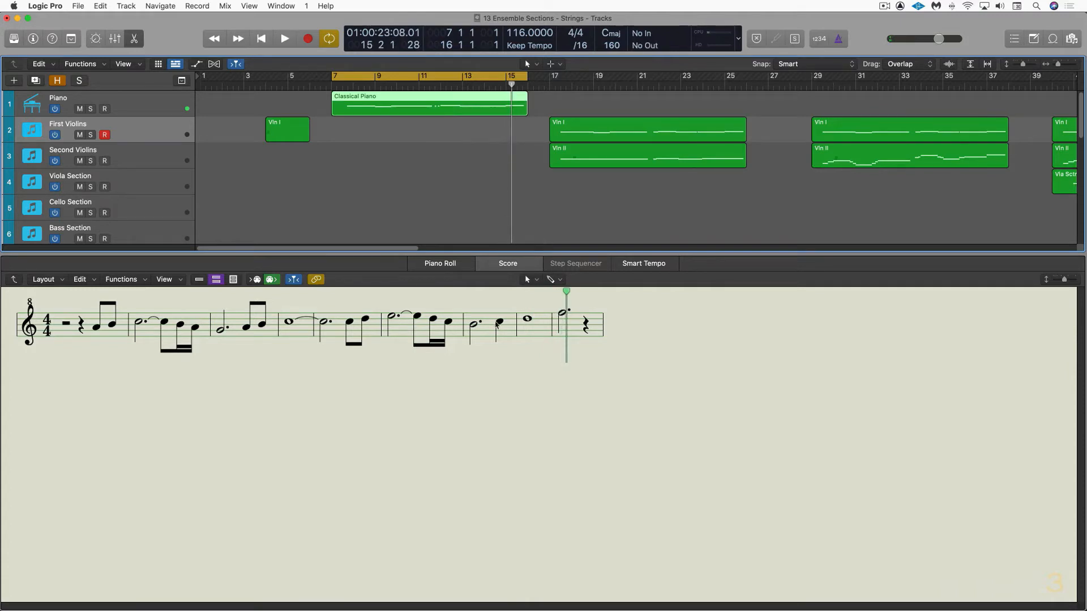
left_click(469, 82)
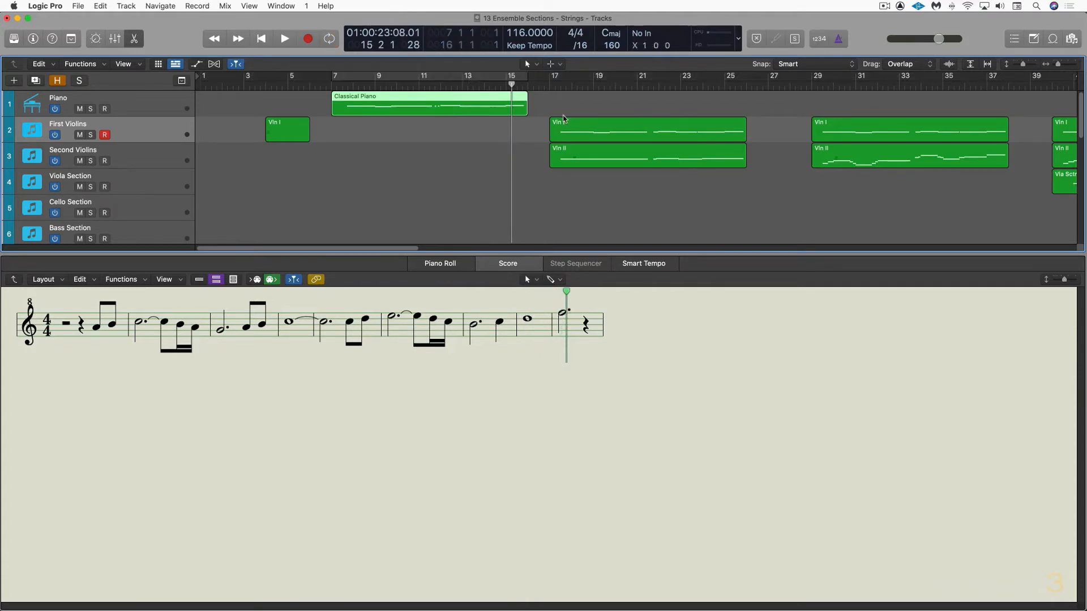
left_click(578, 128)
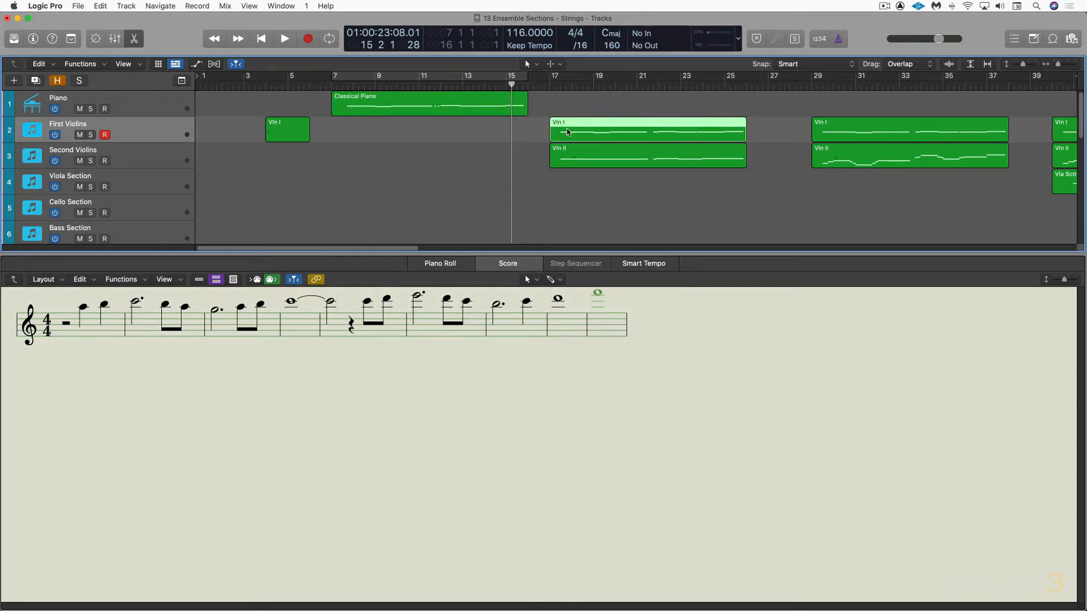
left_click(571, 153)
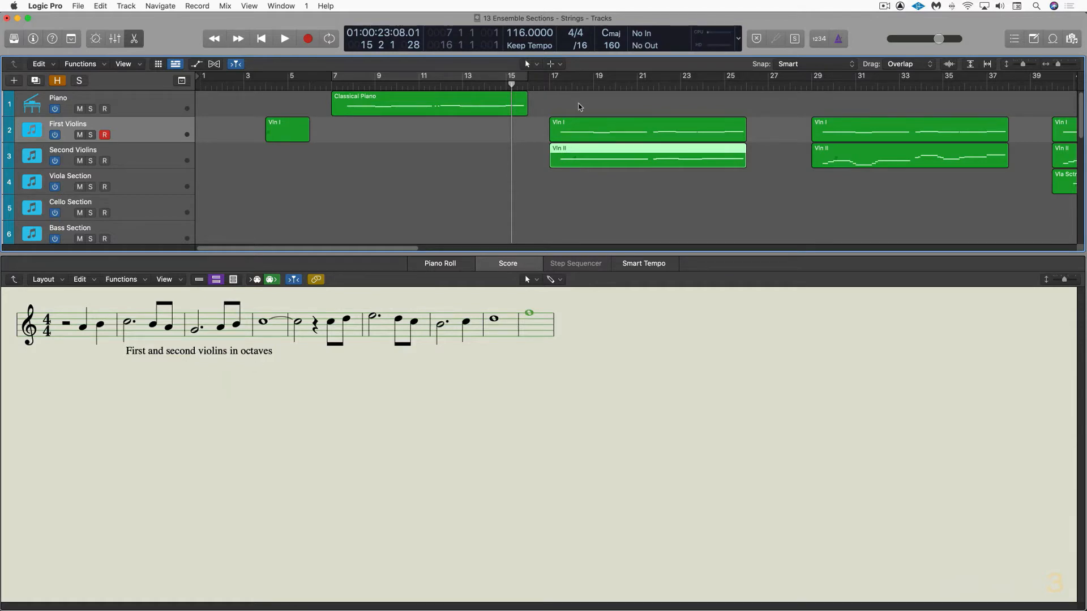
Set the cycle range to both violin regions at bar 17 and play it with the Second Violins track muted
left_click_drag(580, 112, 607, 166)
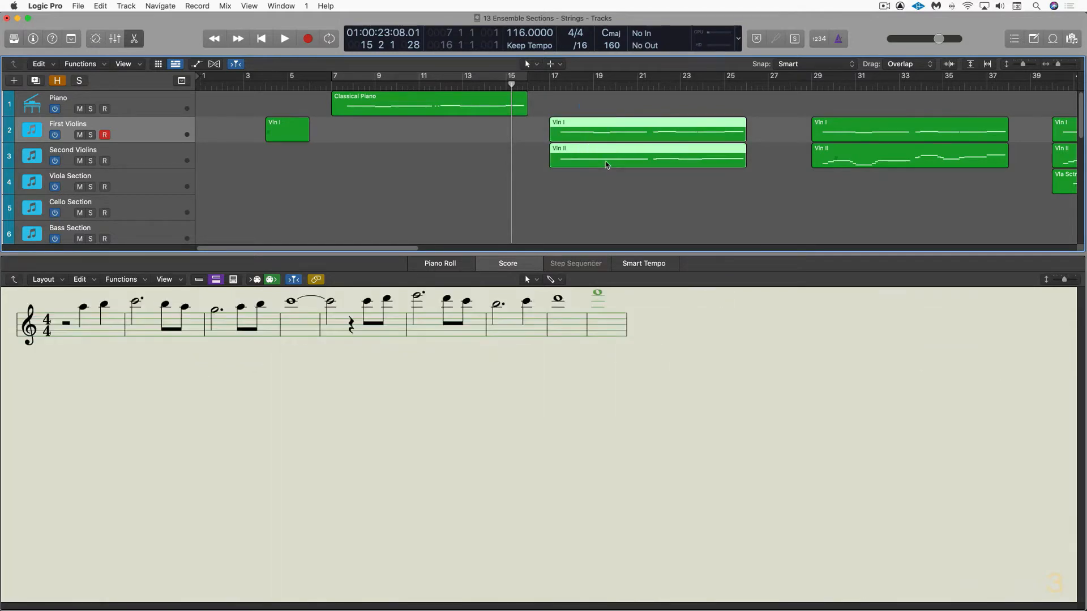
key("super+u")
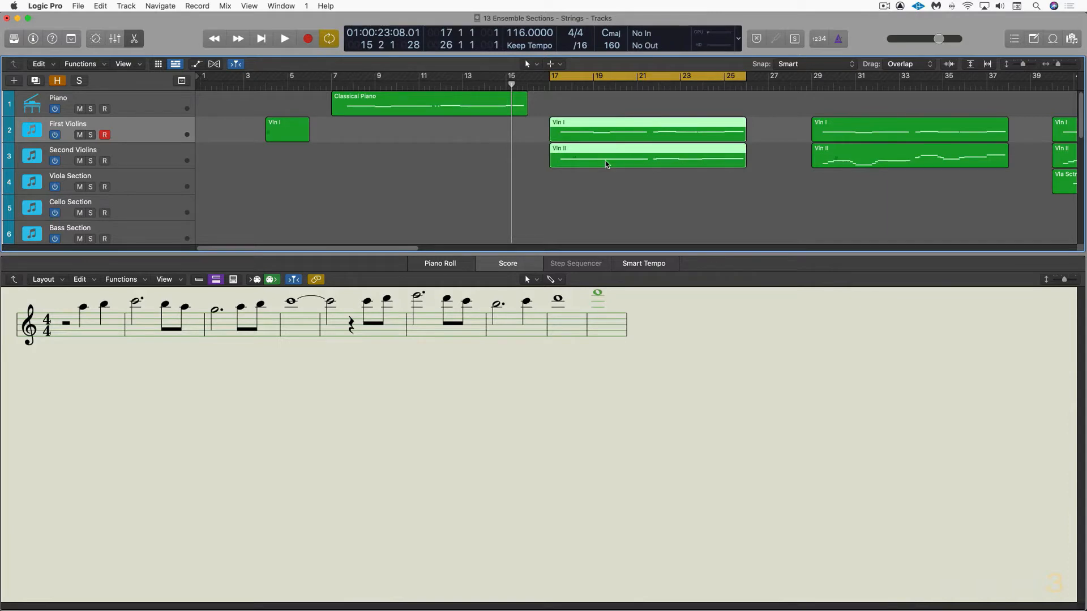
left_click(80, 161)
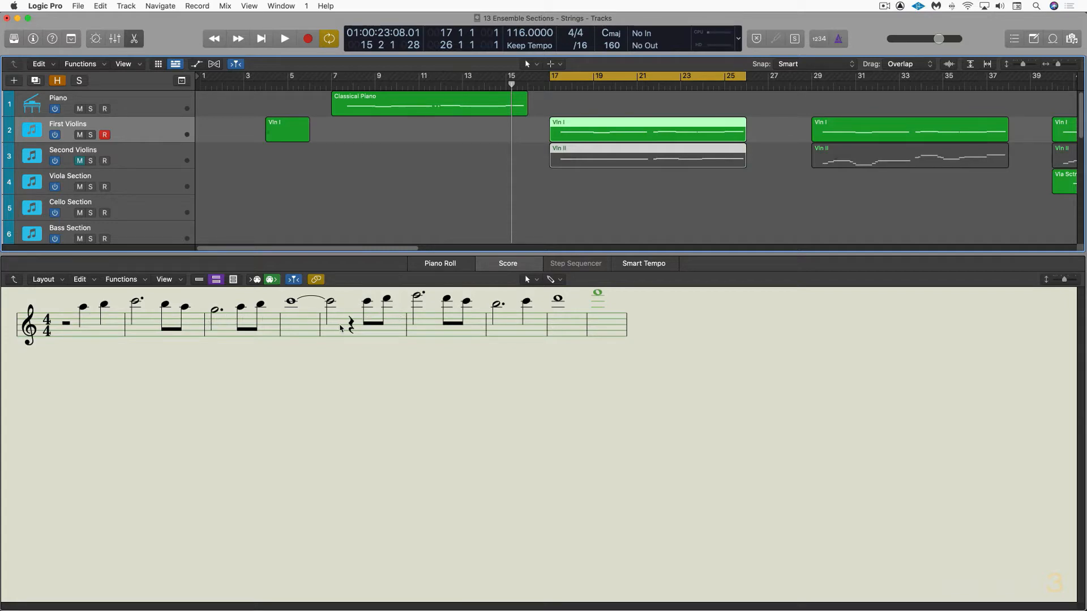
key("space")
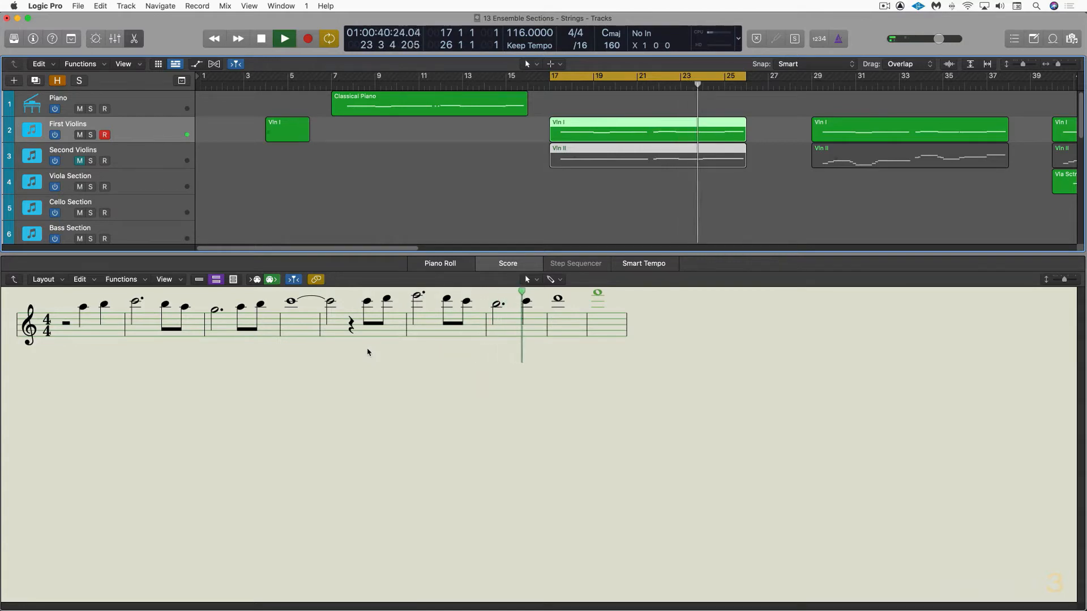
key("space")
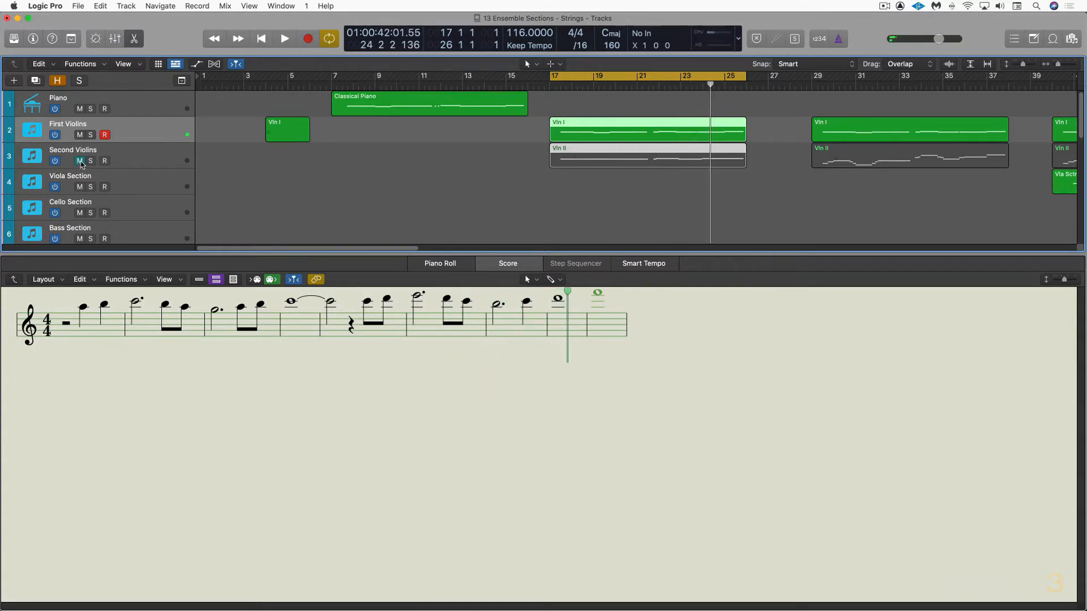
Unmute Second Violins and play both violin sections together, temporarily muting First Violins to hear the second part alone
left_click(80, 160)
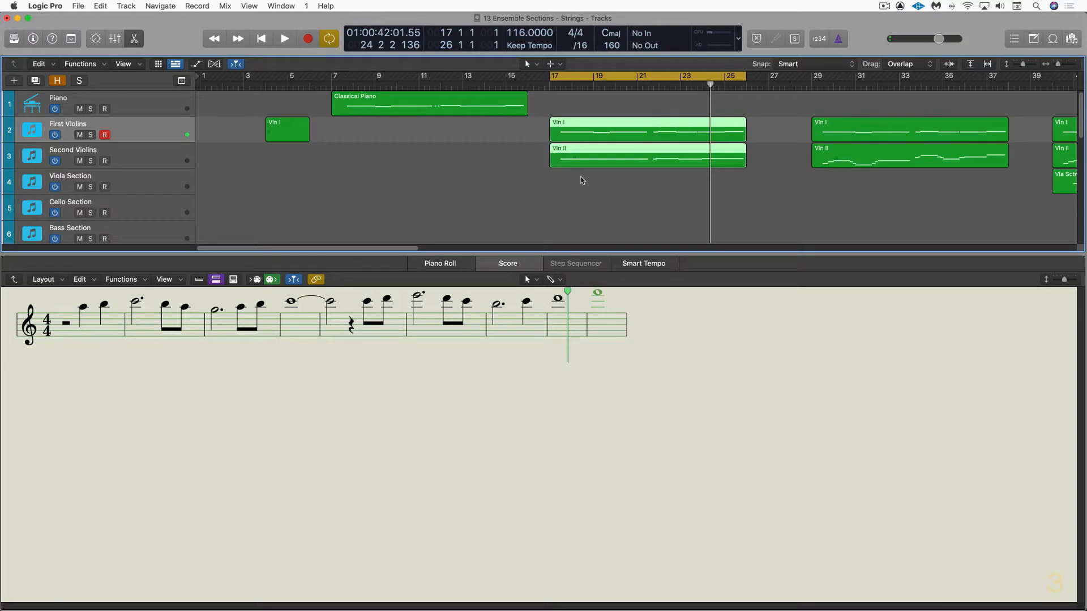
key("space")
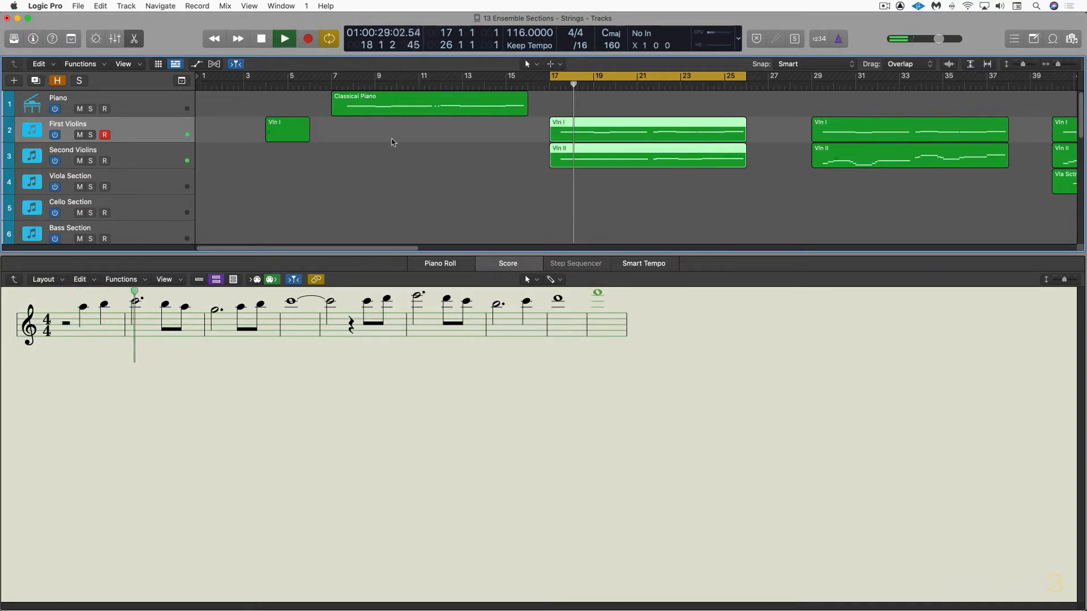
left_click(79, 135)
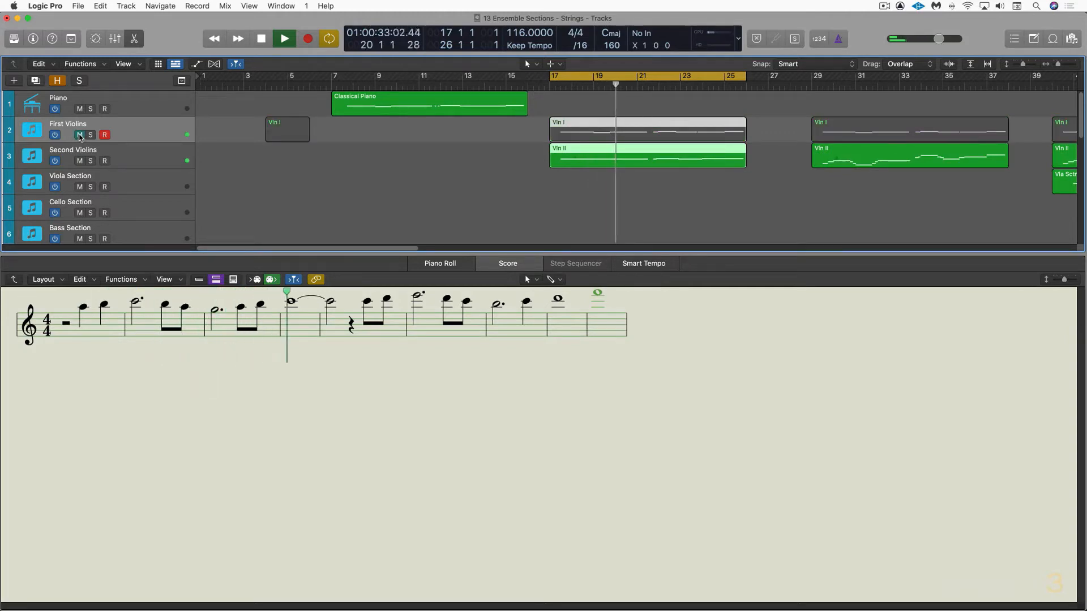
left_click(80, 135)
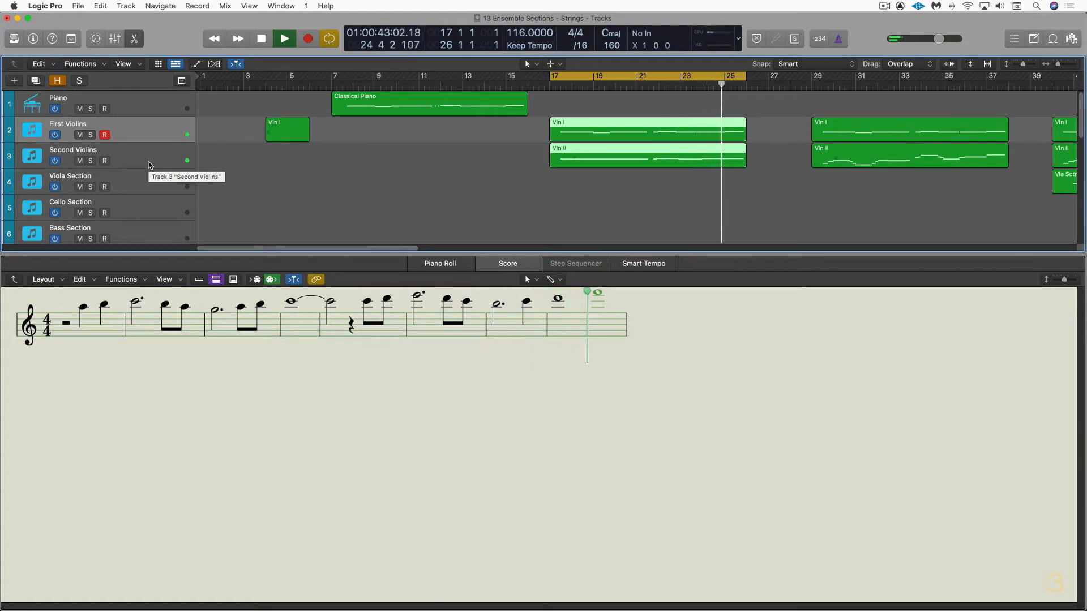
key("space")
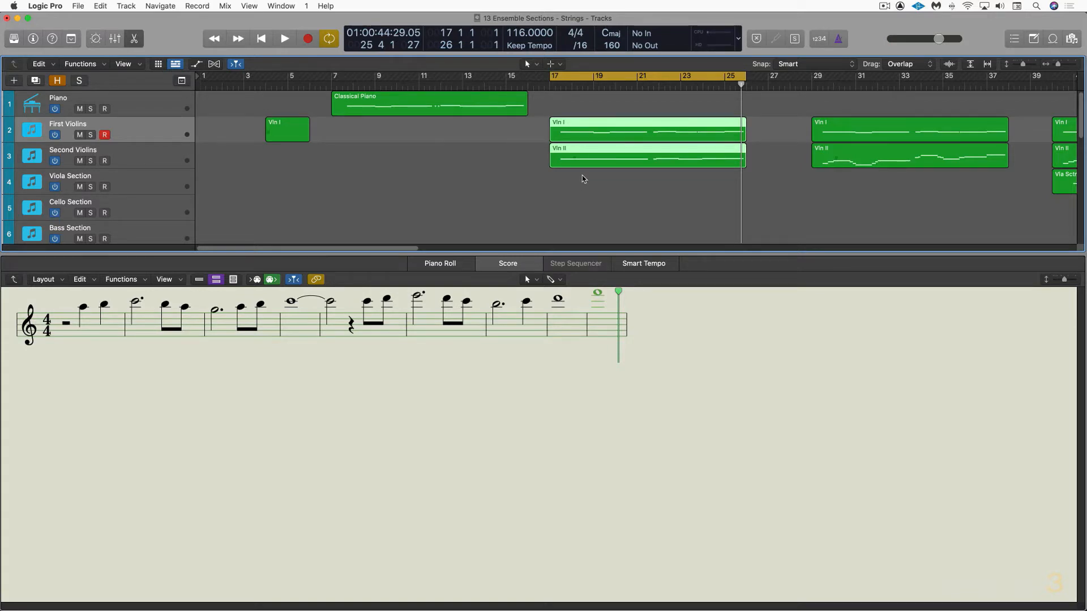
View the notation of the Vln I region at bar 29, and read the Vln II region's notation and harmony notes
scroll(595, 176, "right", 3)
scroll(609, 189, "right", 2)
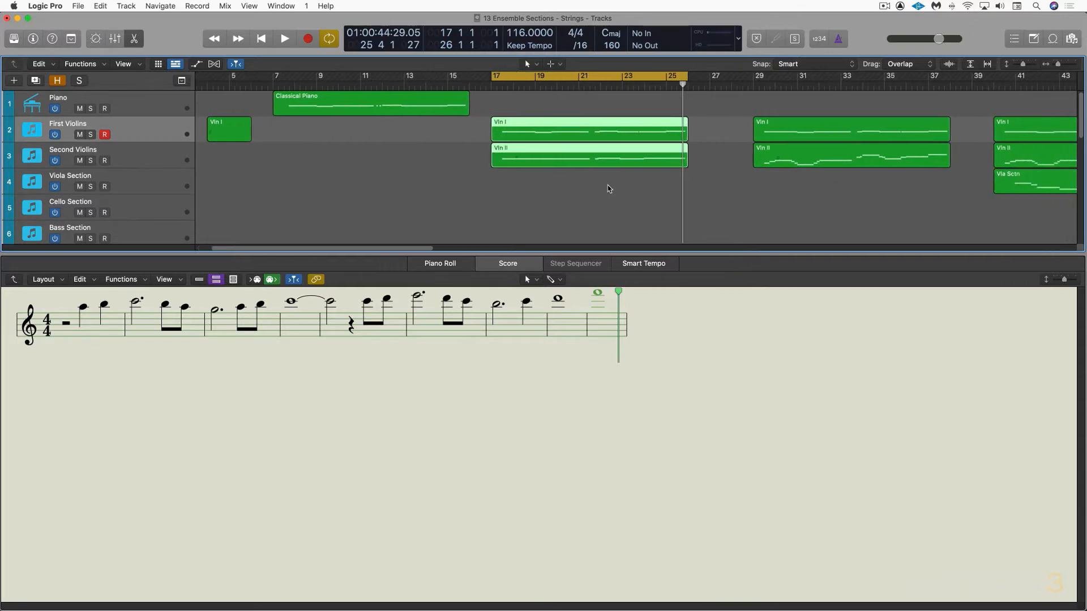
scroll(597, 193, "right", 6)
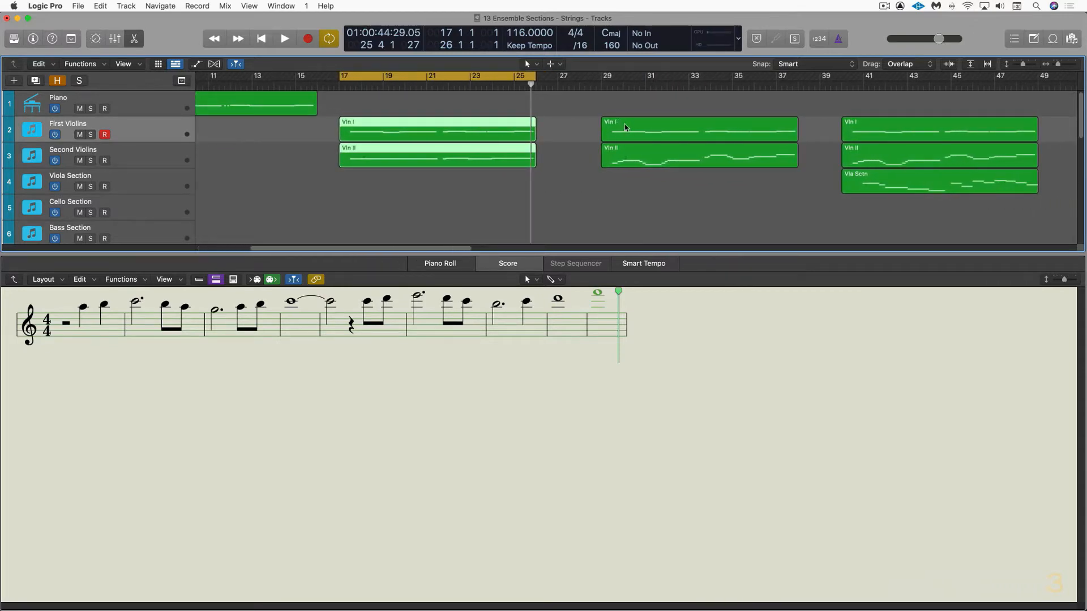
left_click(627, 129)
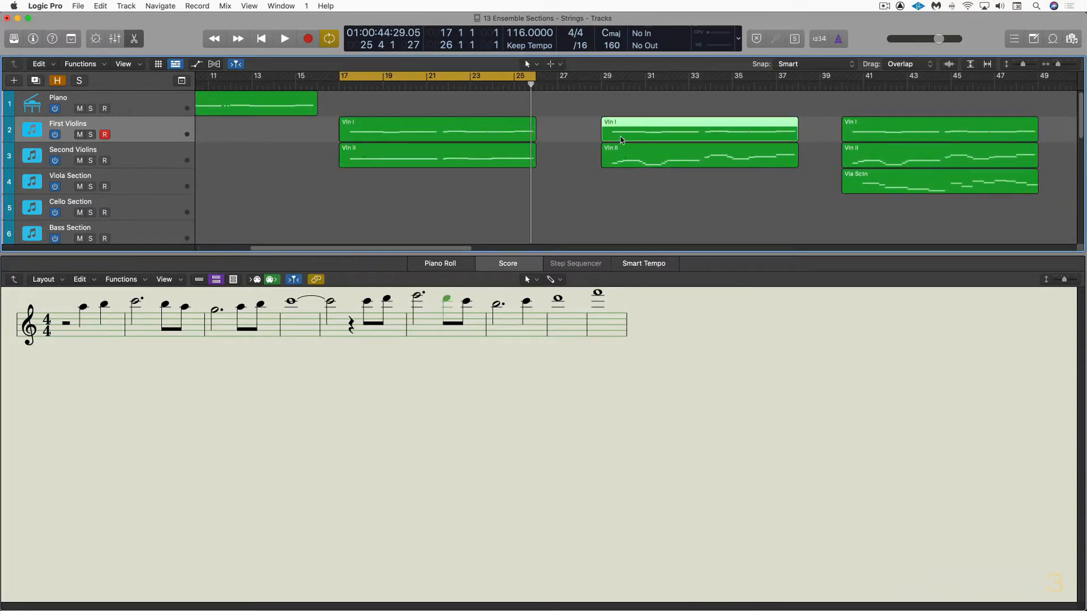
left_click(628, 155)
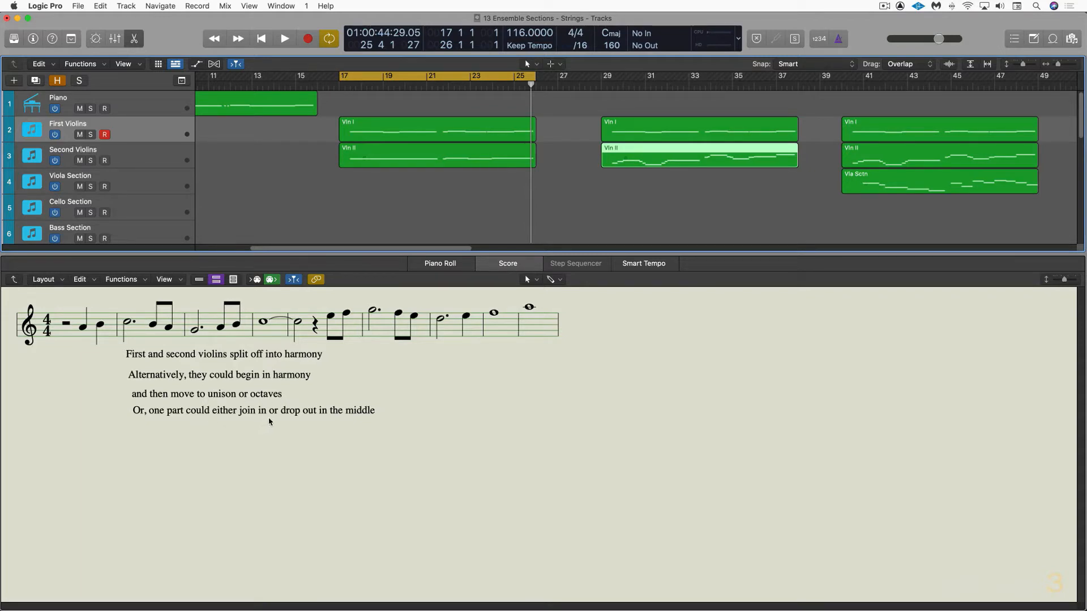
Set the cycle range to both violin regions at bar 29, play it through, and show the Vln II notation again
left_click(618, 105, "shift")
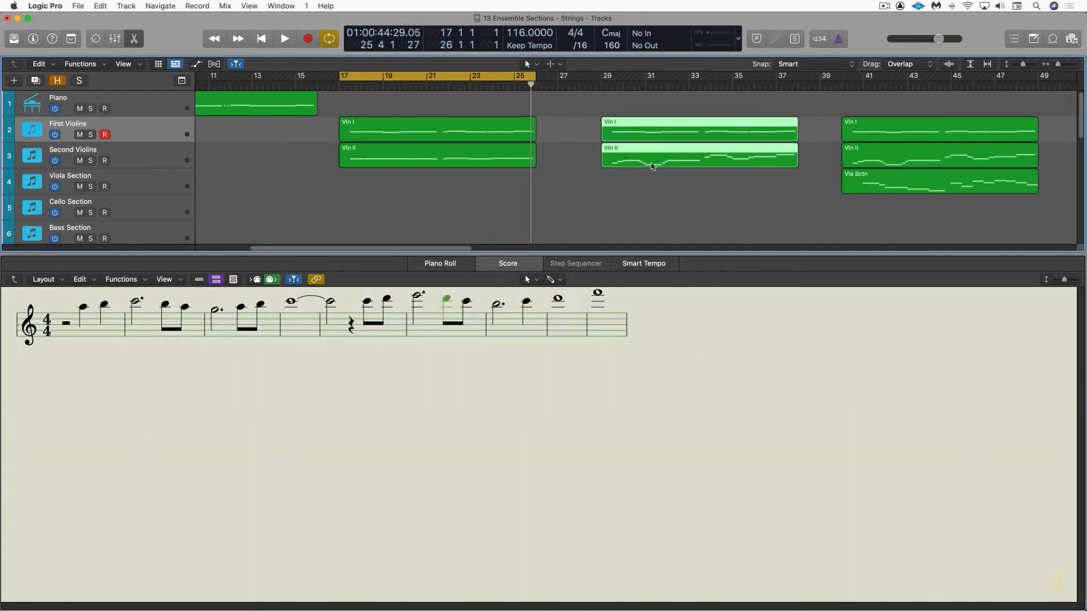
key("u")
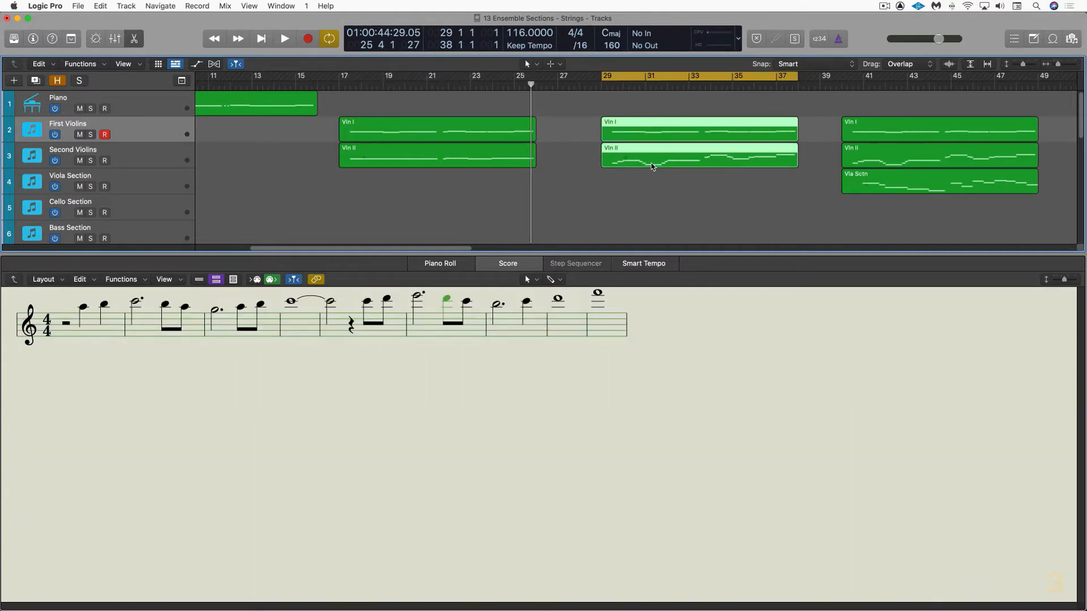
key("space")
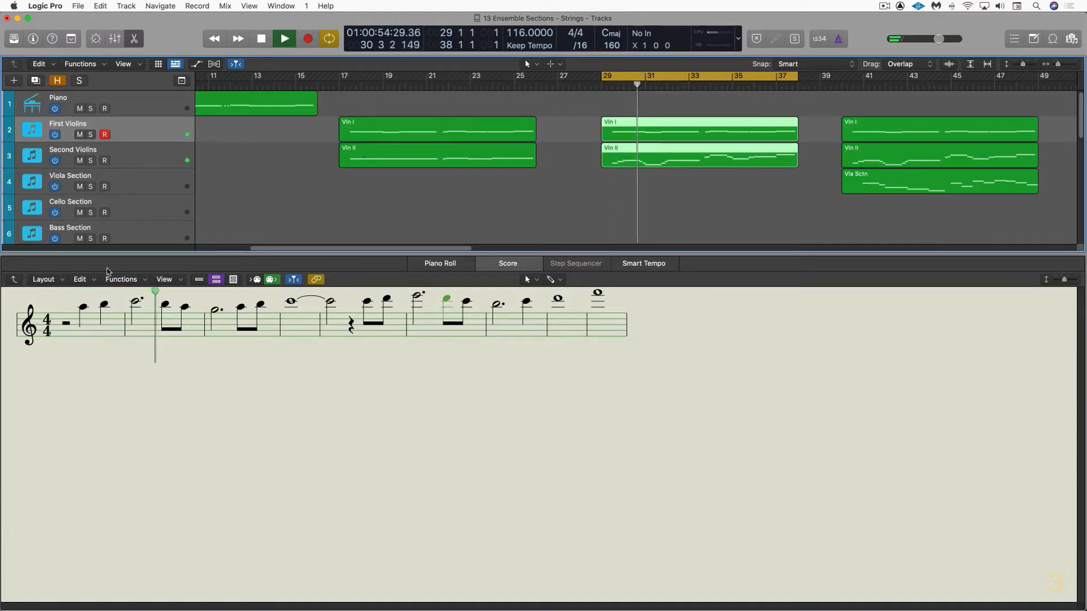
left_click(14, 279)
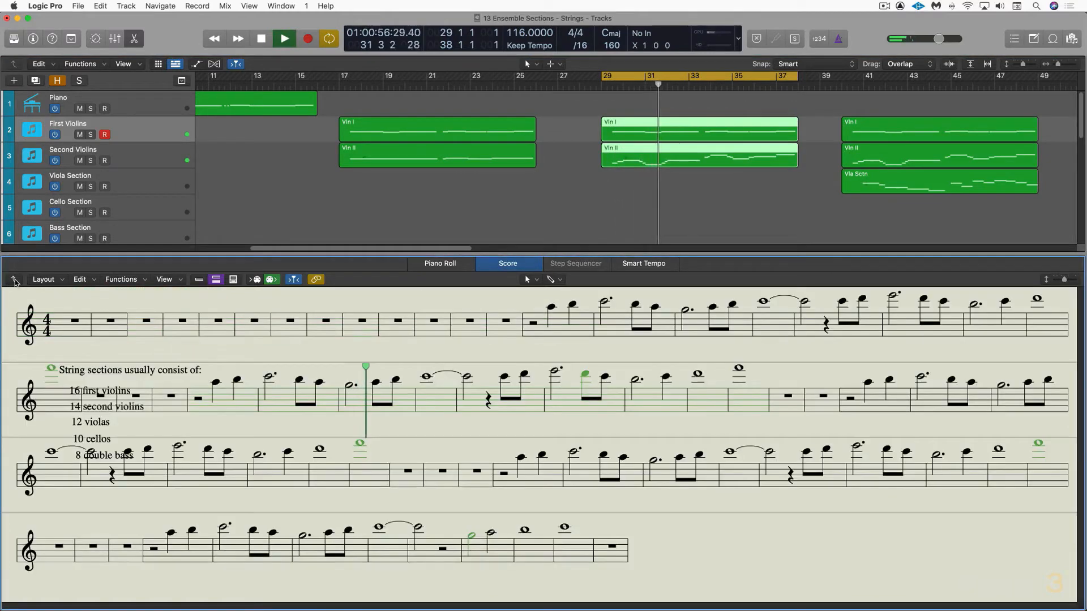
left_click(698, 135)
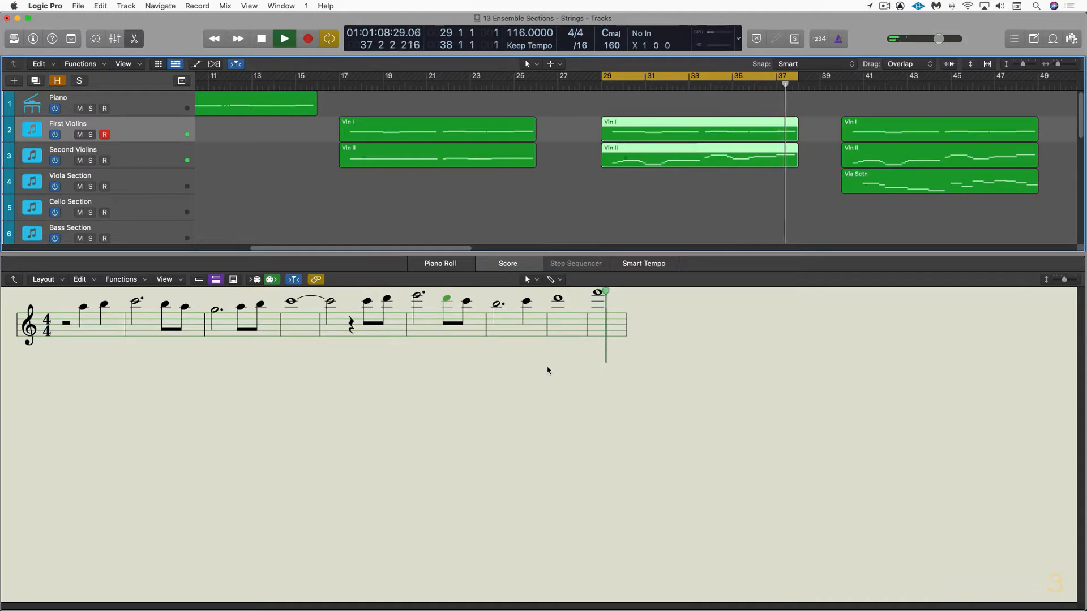
key("space")
left_click(671, 190)
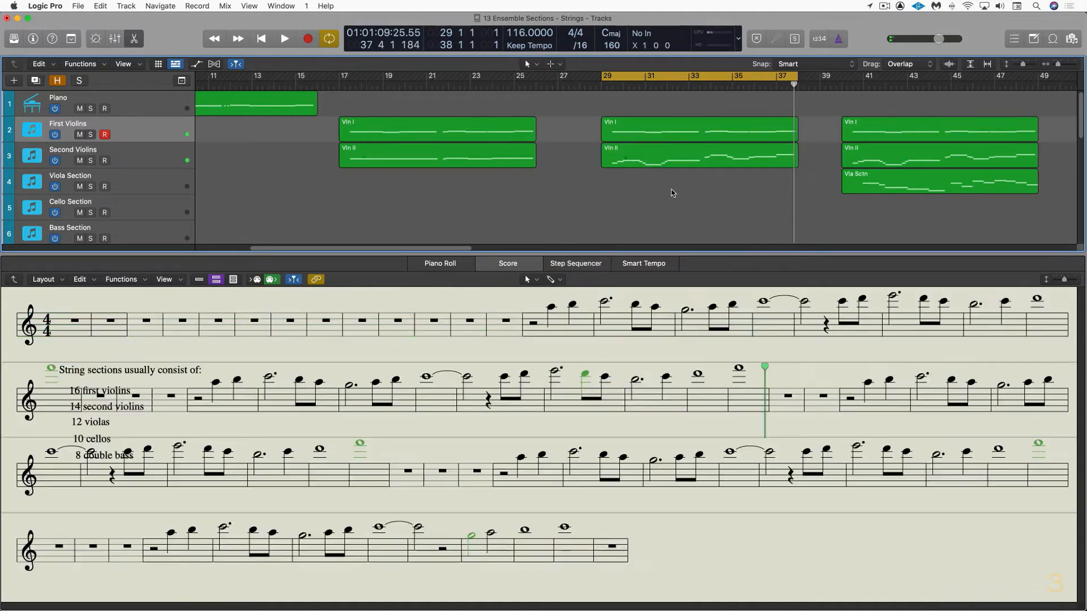
left_click(660, 163)
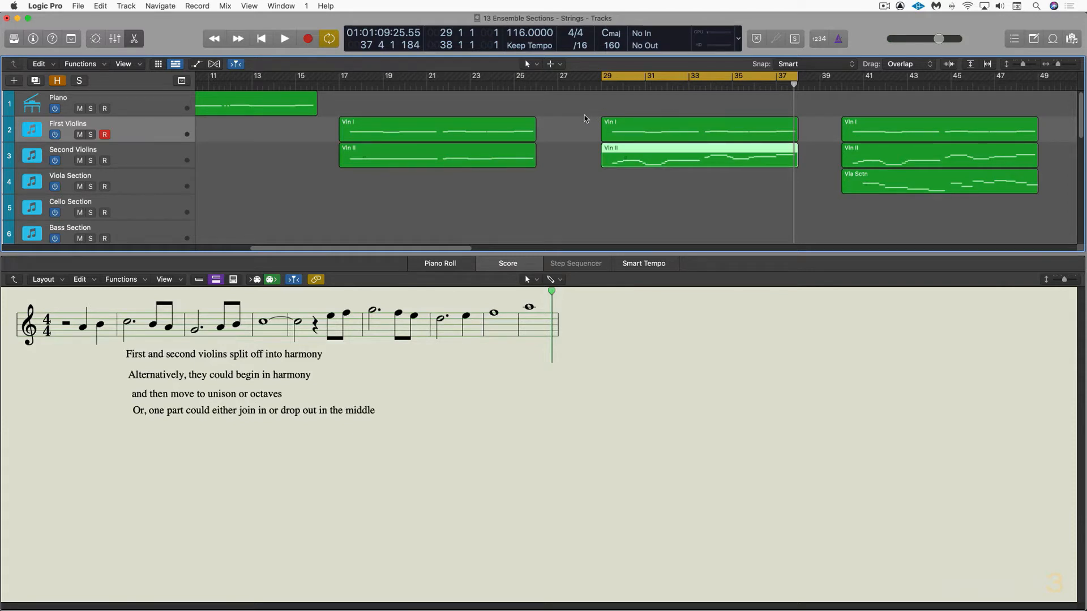
Show the notation of the Vla Sctn region at bar 40 and set the cycle range to that region
scroll(584, 119, "right", 5)
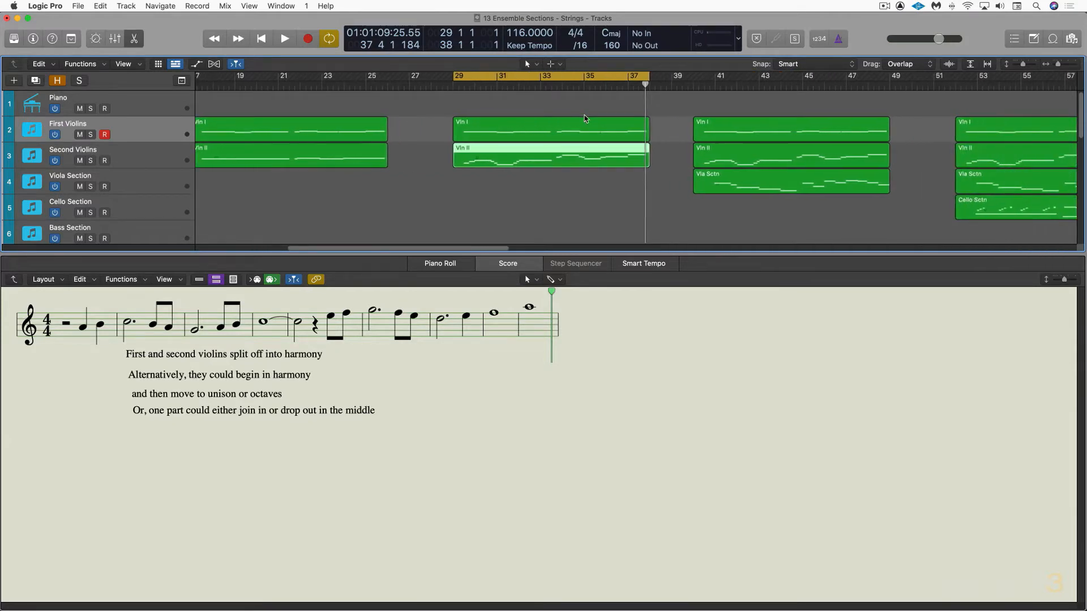
scroll(585, 118, "right", 6)
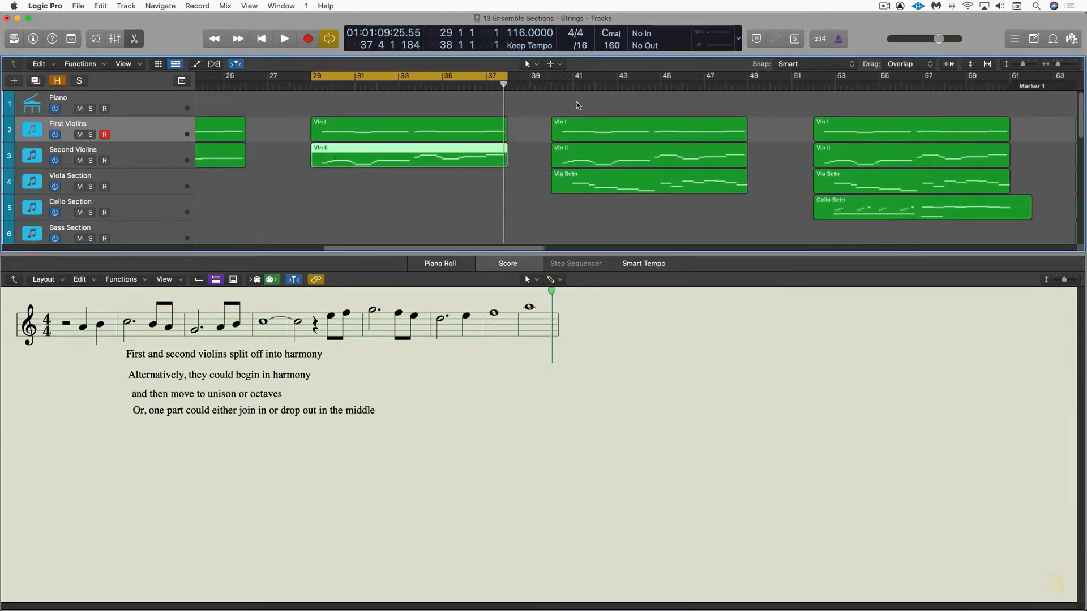
left_click_drag(577, 105, 563, 189)
left_click(577, 195)
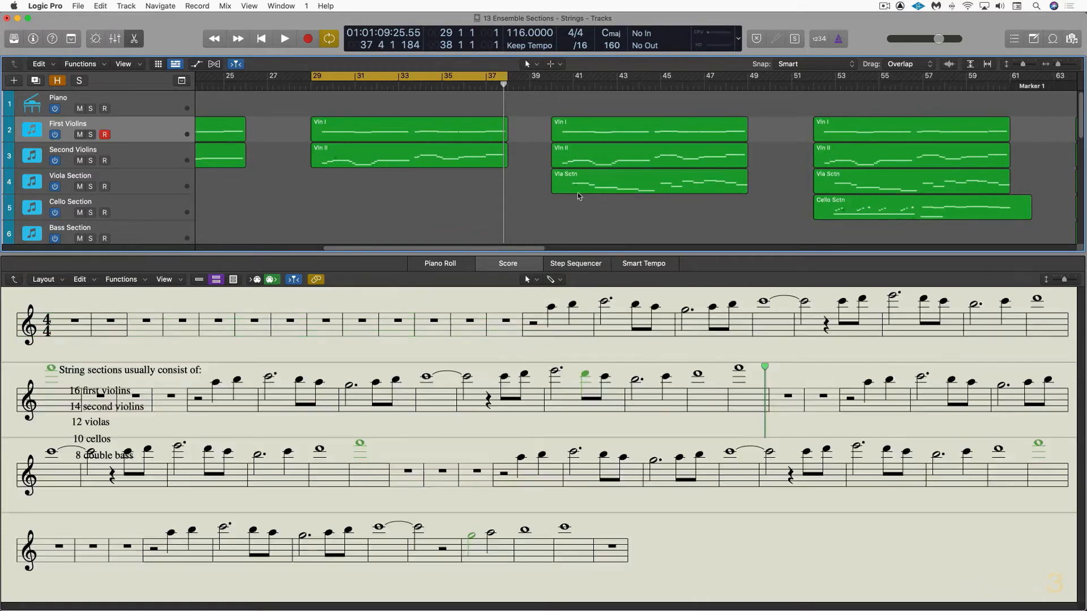
left_click(587, 184)
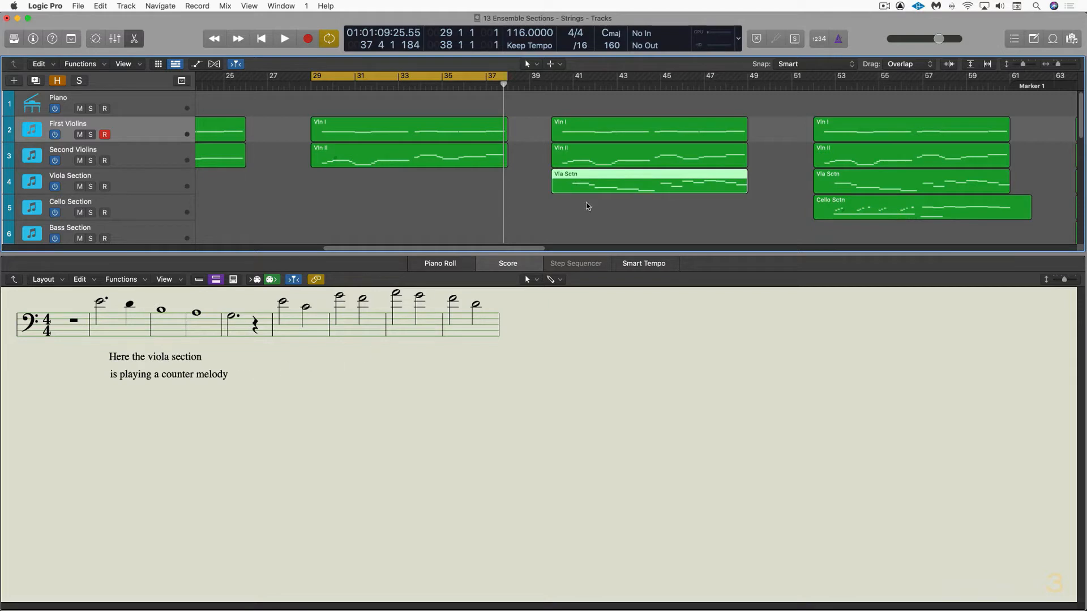
key("super+u")
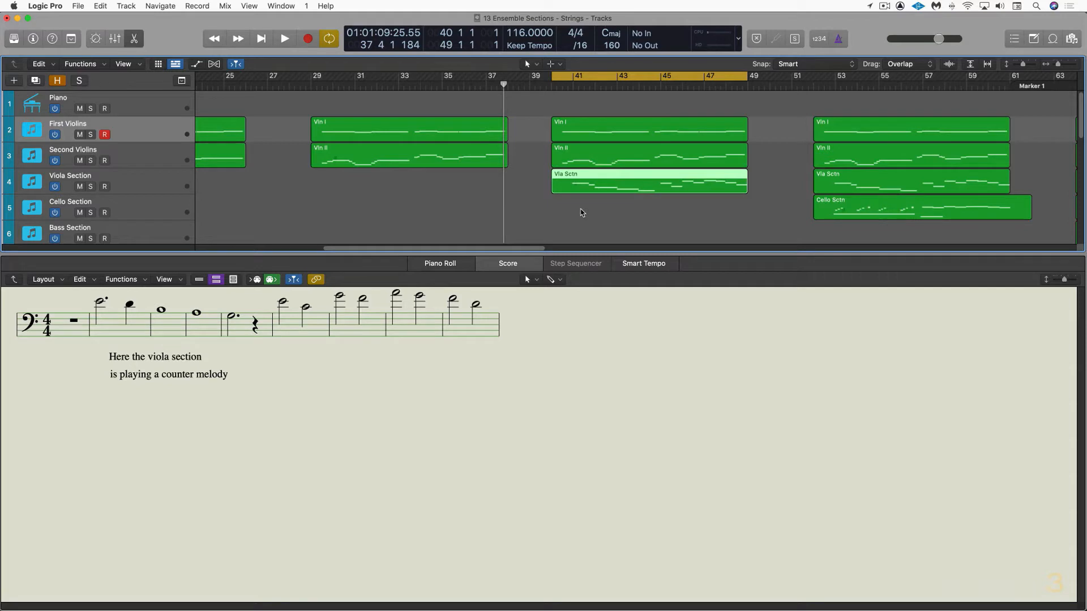
Review the Vln I and Vln II notation at bar 40, play the cycled passage with the viola notation shown, and turn off cycling
left_click(564, 134)
left_click(575, 156)
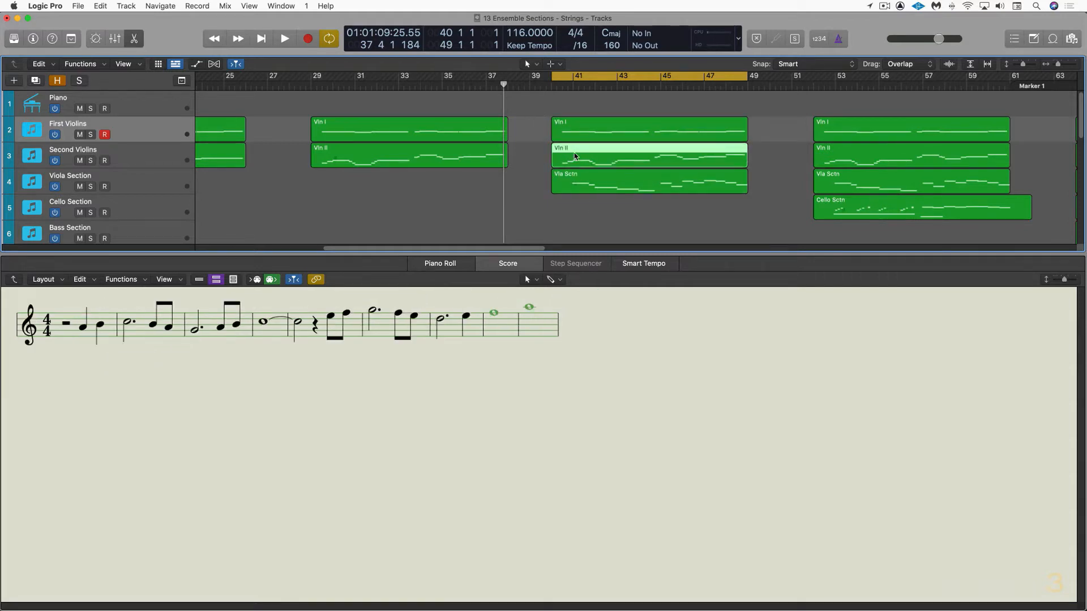
left_click(576, 135)
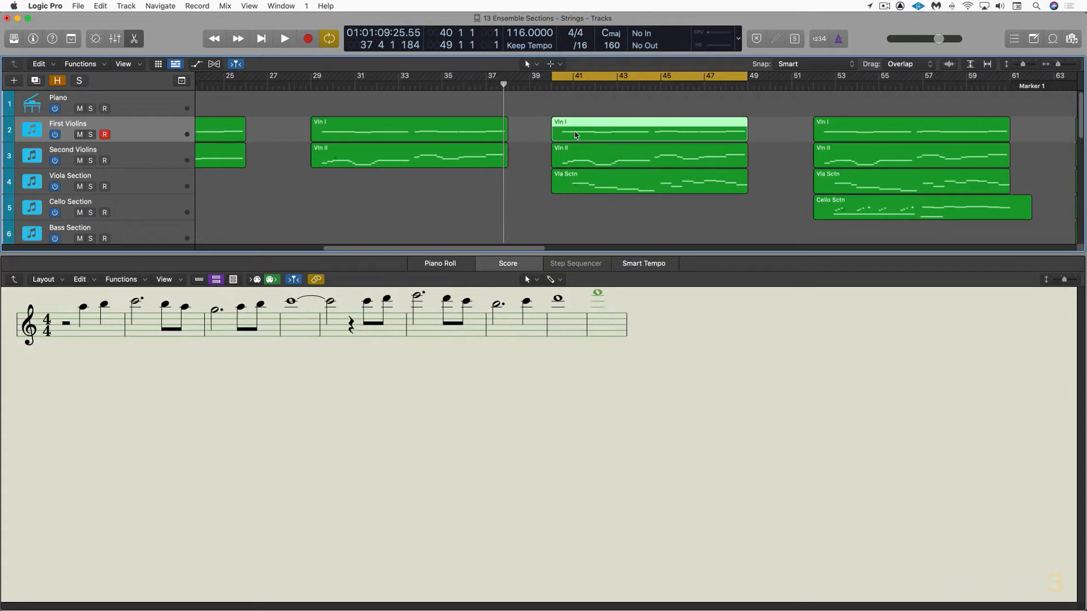
left_click(577, 188)
key("space")
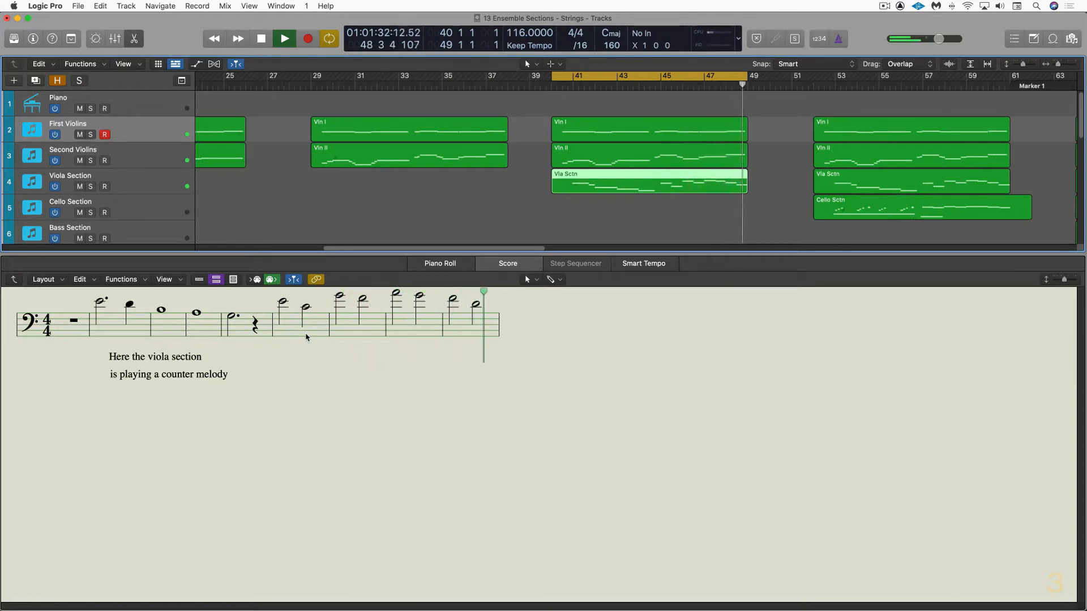
key("space")
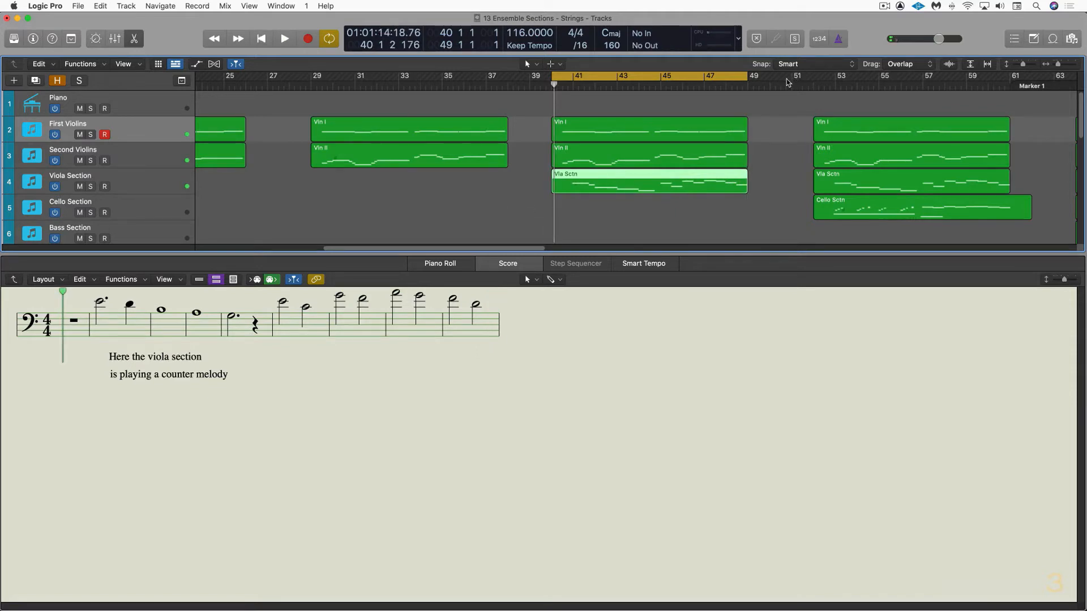
left_click(734, 75)
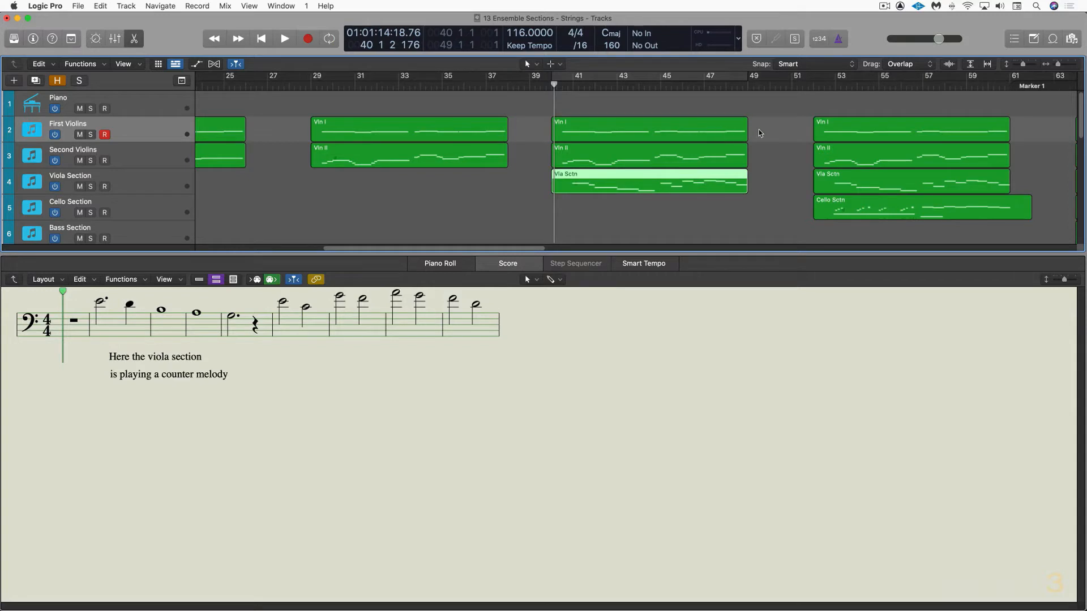
Show the notation of the Cello Sctn region at bar 52 and set the cycle range to that region
scroll(759, 129, "right", 2)
scroll(738, 124, "right", 8)
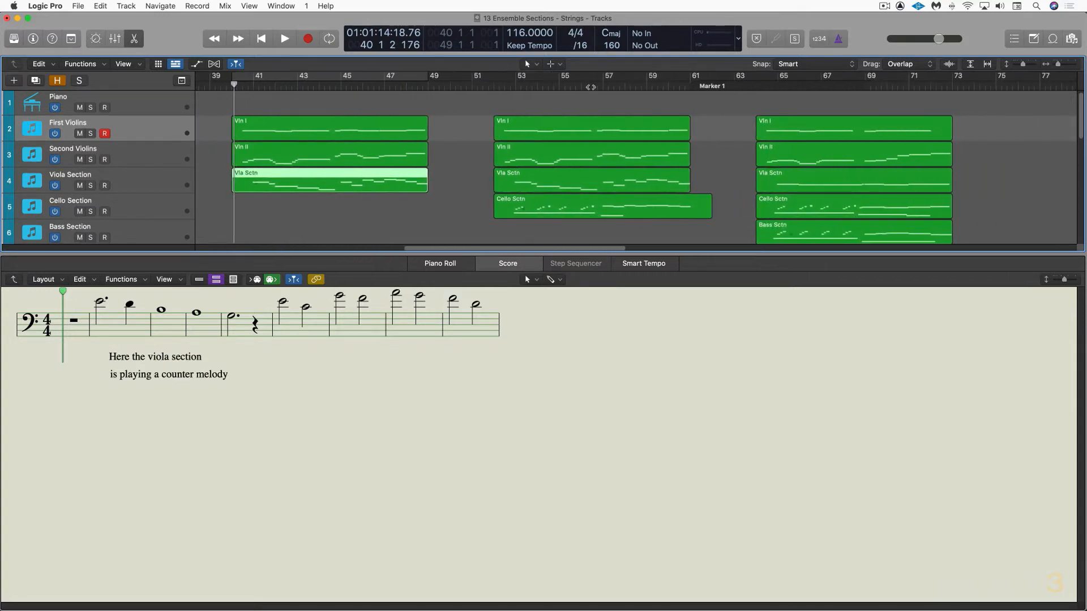
left_click(548, 207)
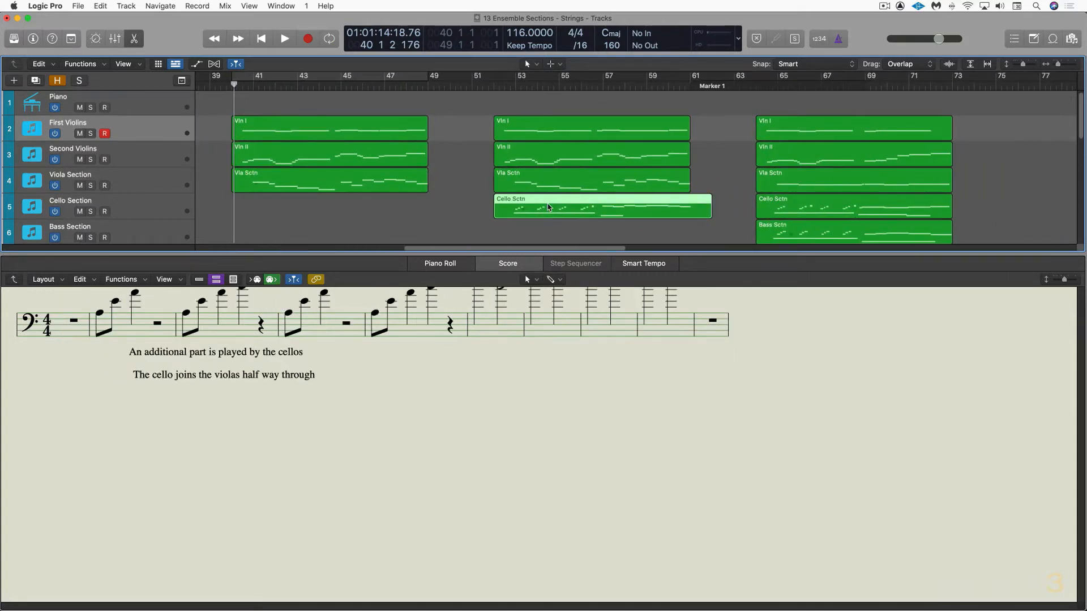
key("u")
scroll(408, 227, "left", 3)
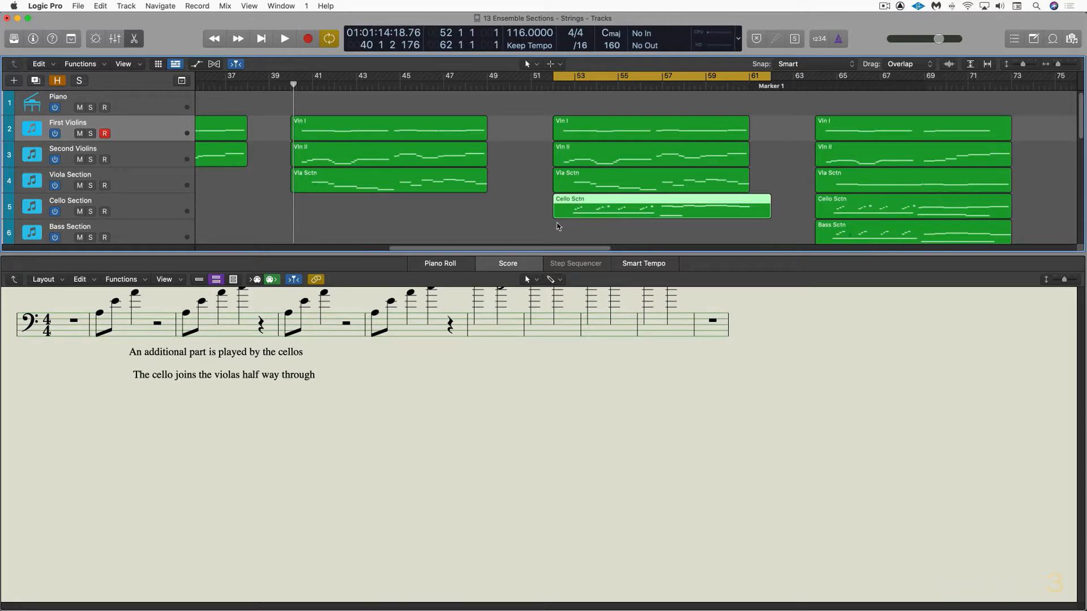
Check the cello notes in the Piano Roll, return to the Score, and play the cycled passage in page view
key("p")
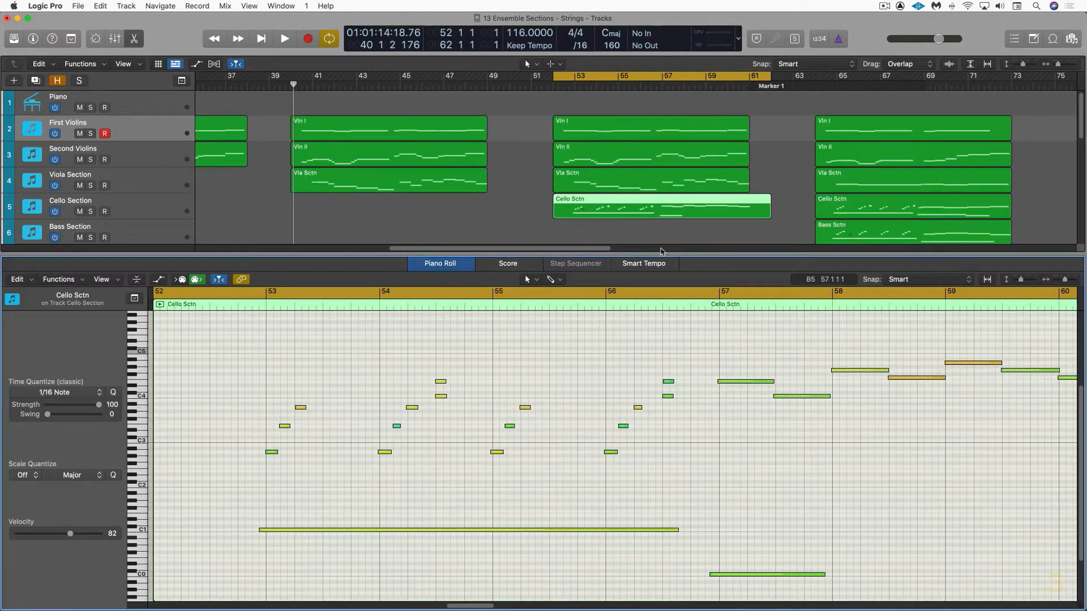
key("n")
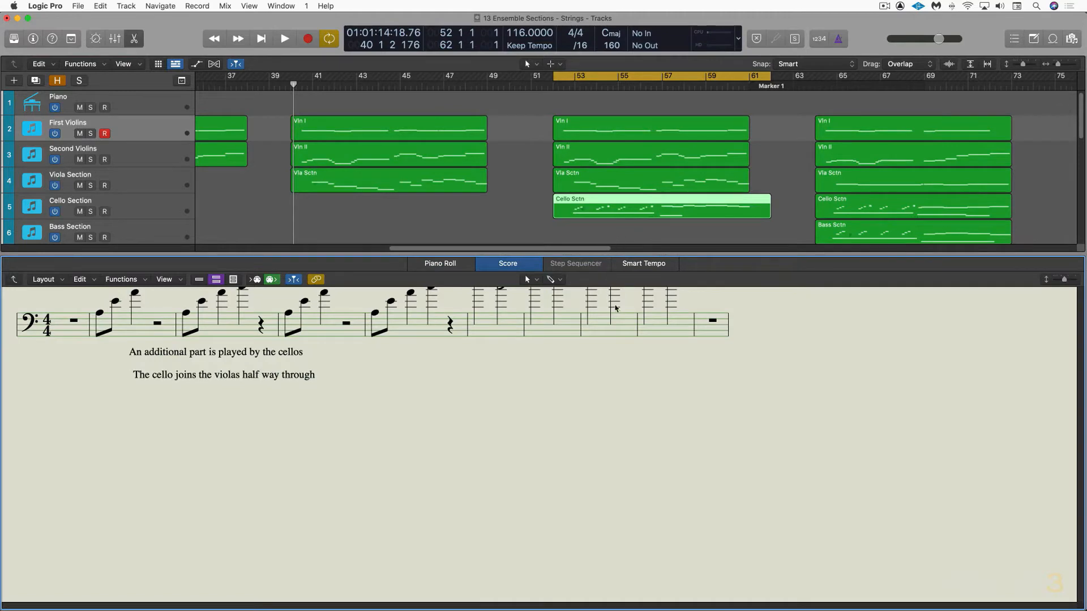
key("space")
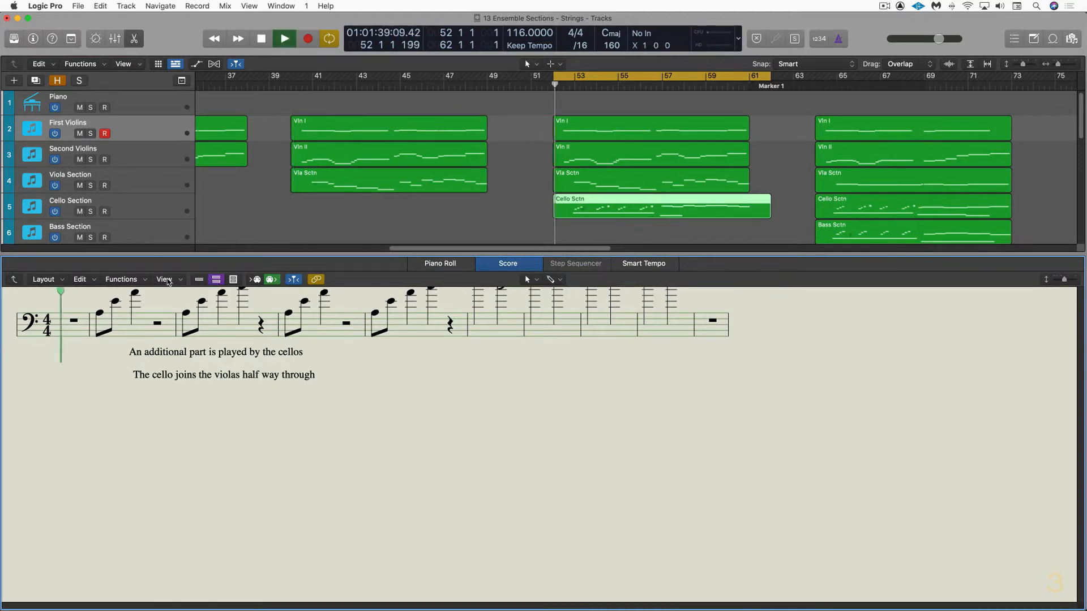
left_click(232, 280)
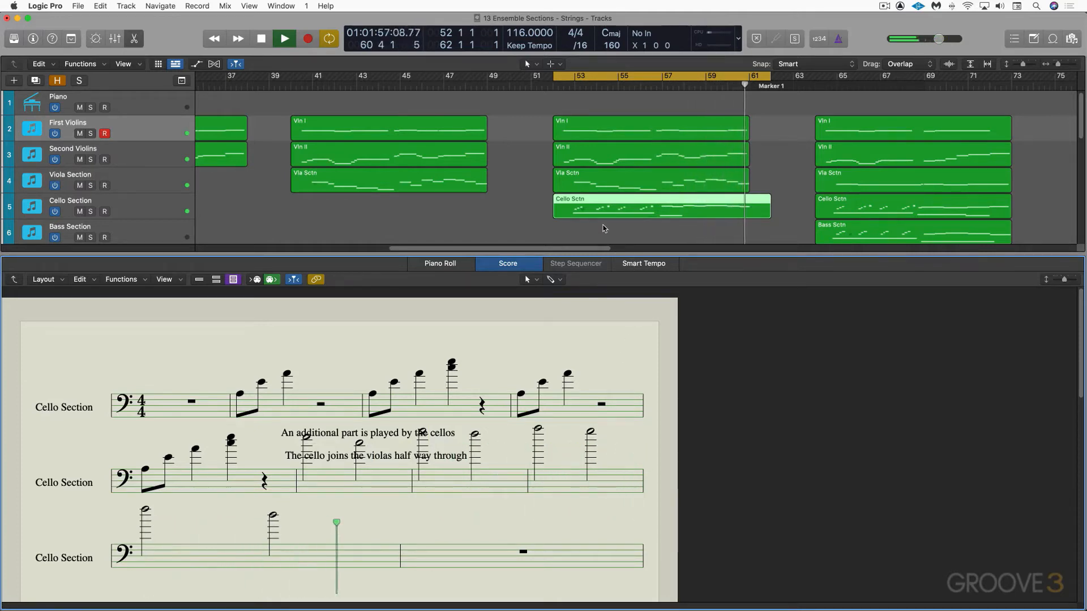
key("space")
Solo the Vla Sctn and Cello Sctn regions at bar 52 and play them together
left_click_drag(543, 182, 571, 205)
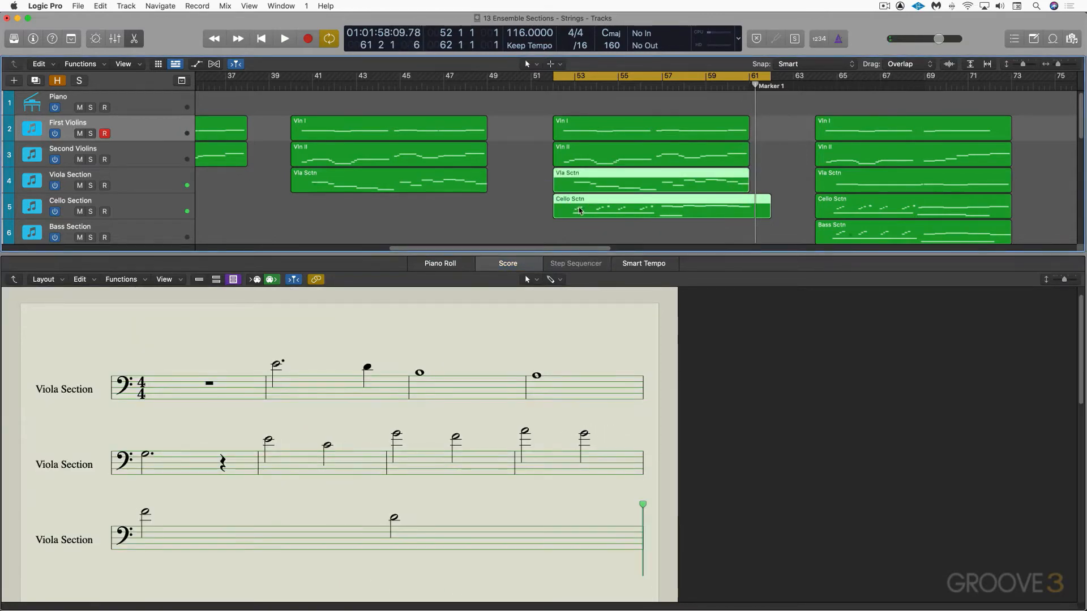
key("space")
key("ctrl+s")
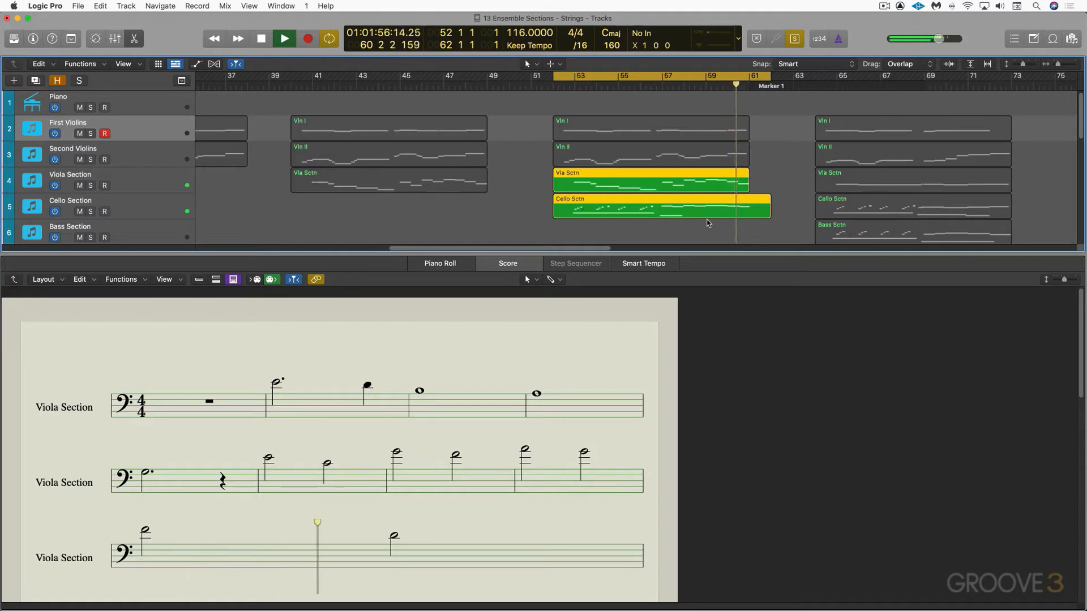
key("space")
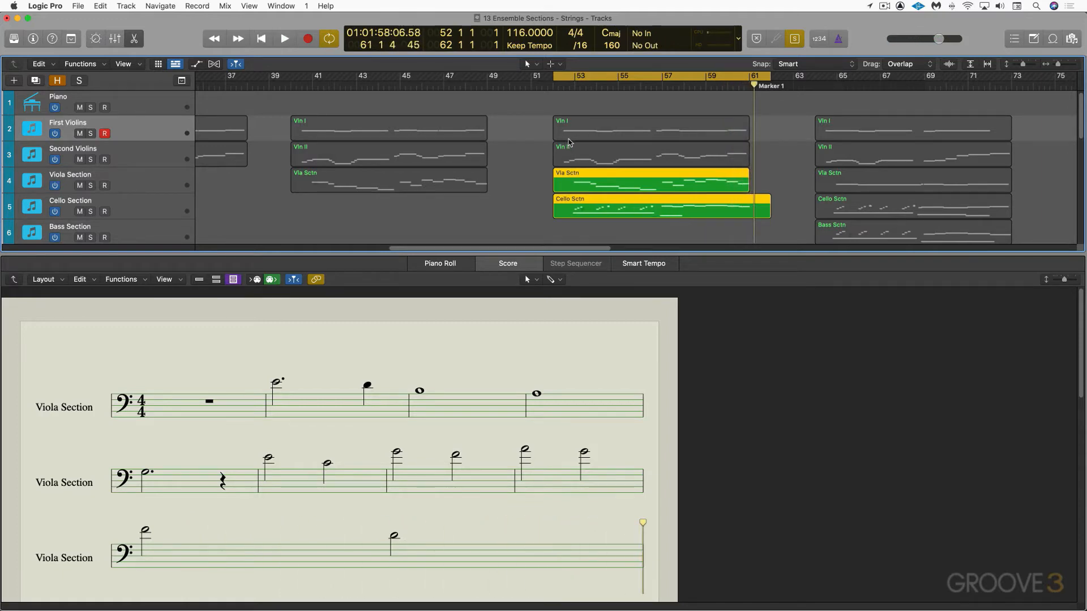
scroll(668, 205, "right", 1)
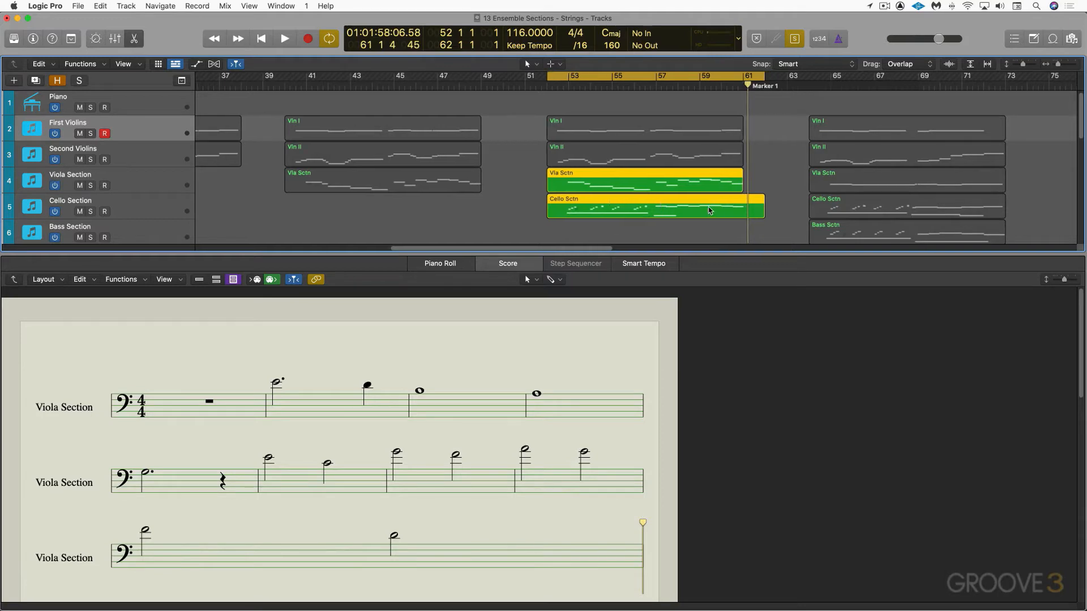
Turn off solo and show the notation of the Bass Sctn region at bar 64 in wrapped view
scroll(780, 215, "down", 2)
scroll(780, 215, "right", 2)
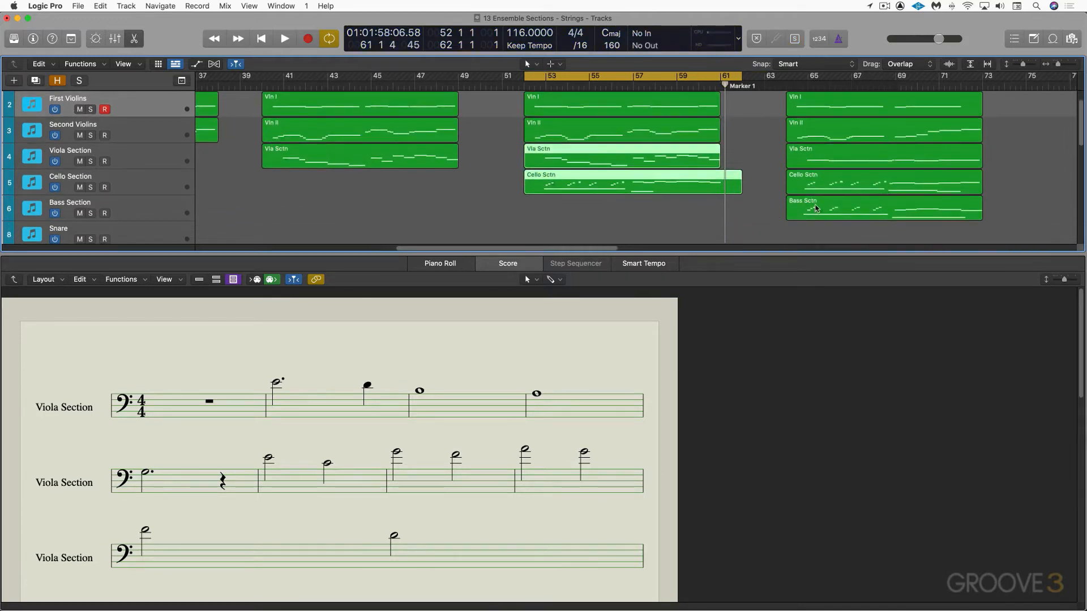
left_click(816, 208)
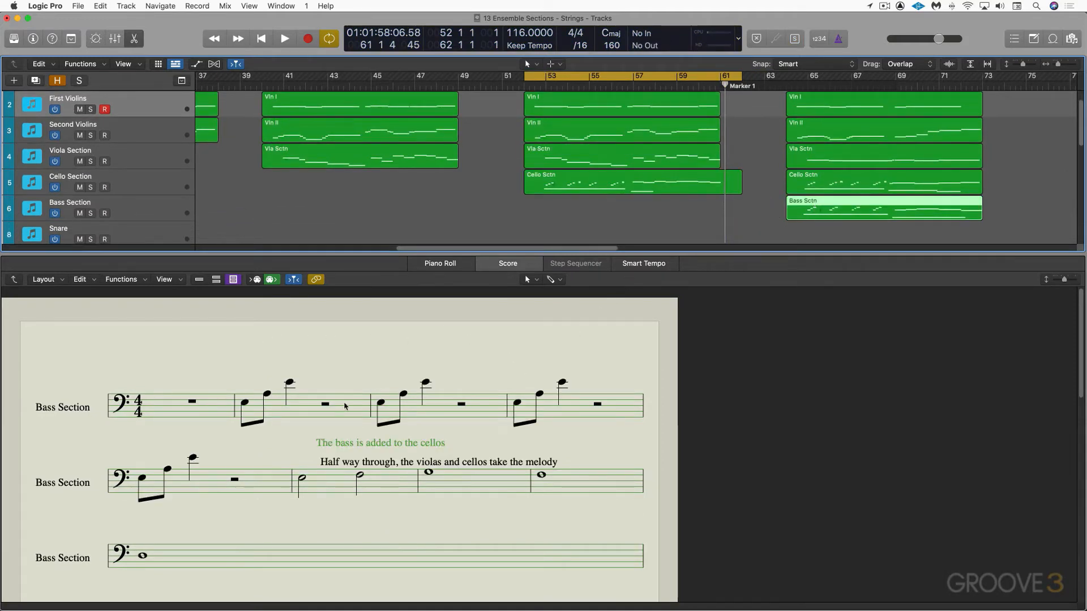
left_click(455, 446)
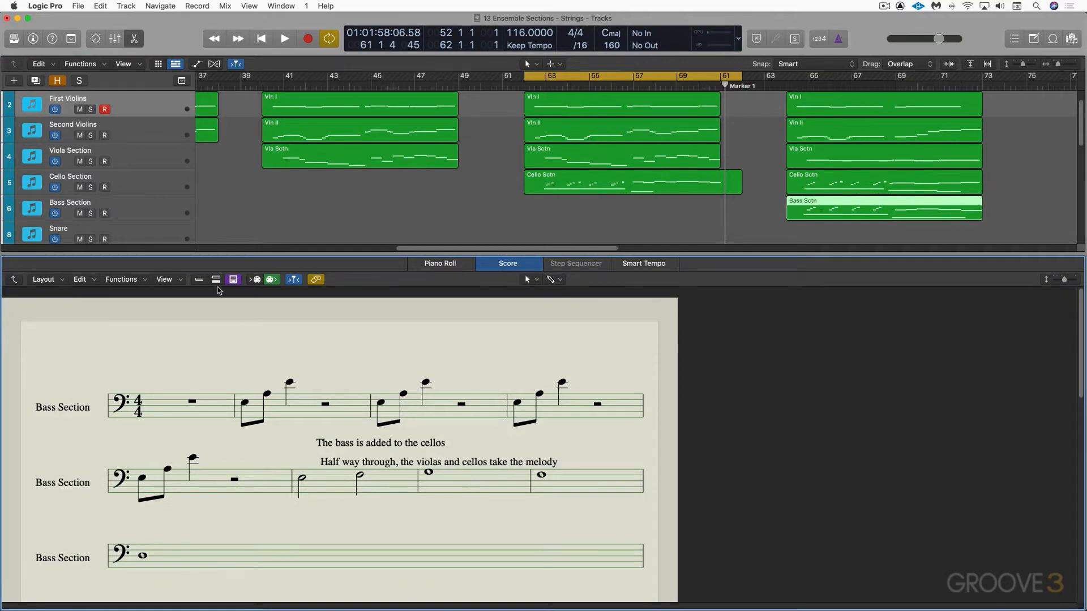
left_click(201, 279)
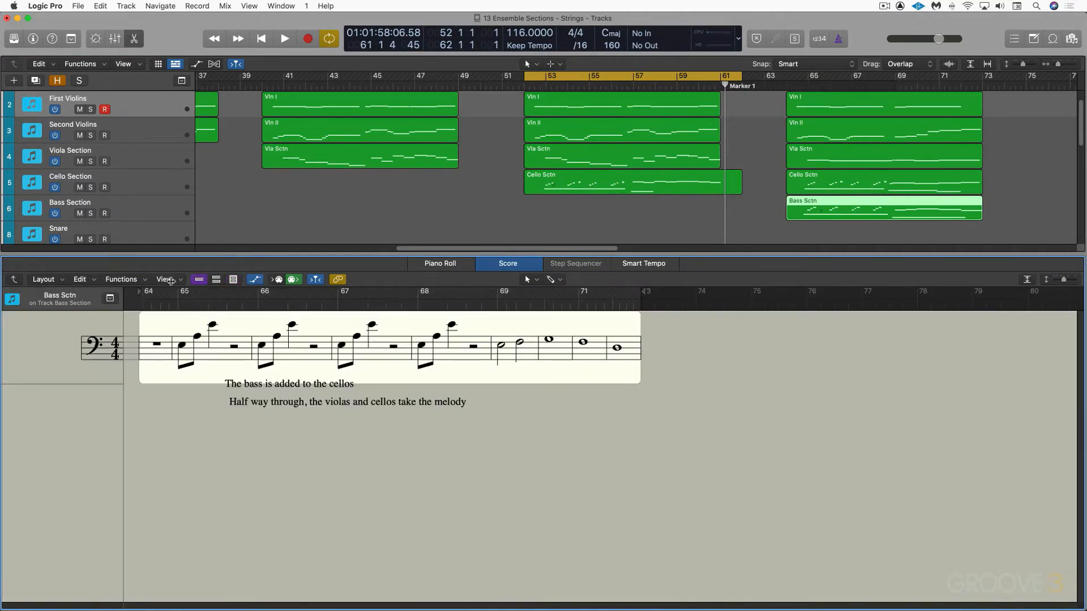
left_click(216, 280)
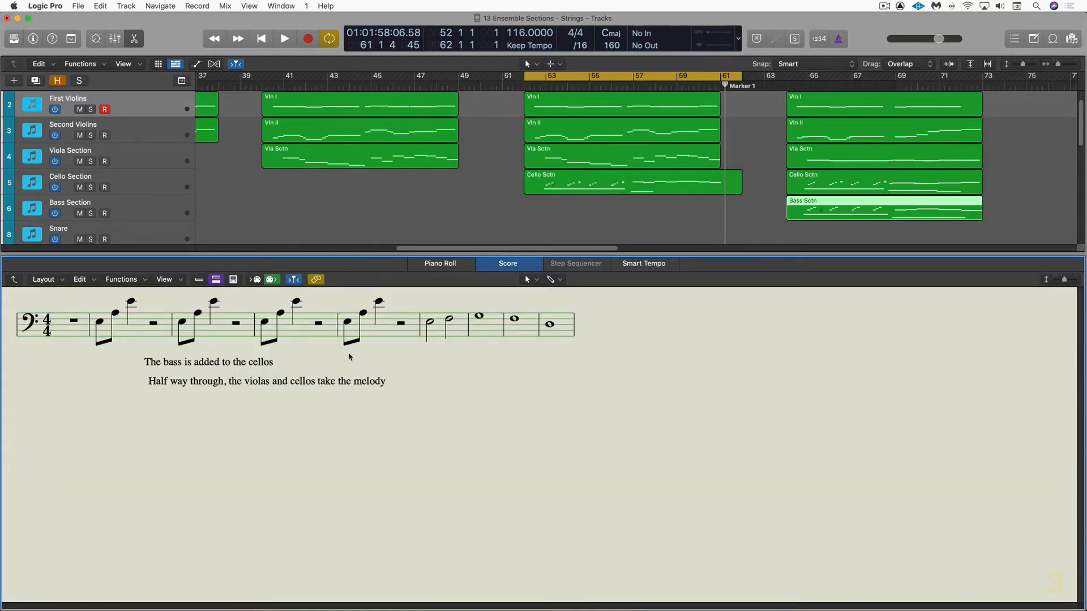
Set the cycle range to the Bass Sctn region at bar 64 and play the full string passage
key("super+u")
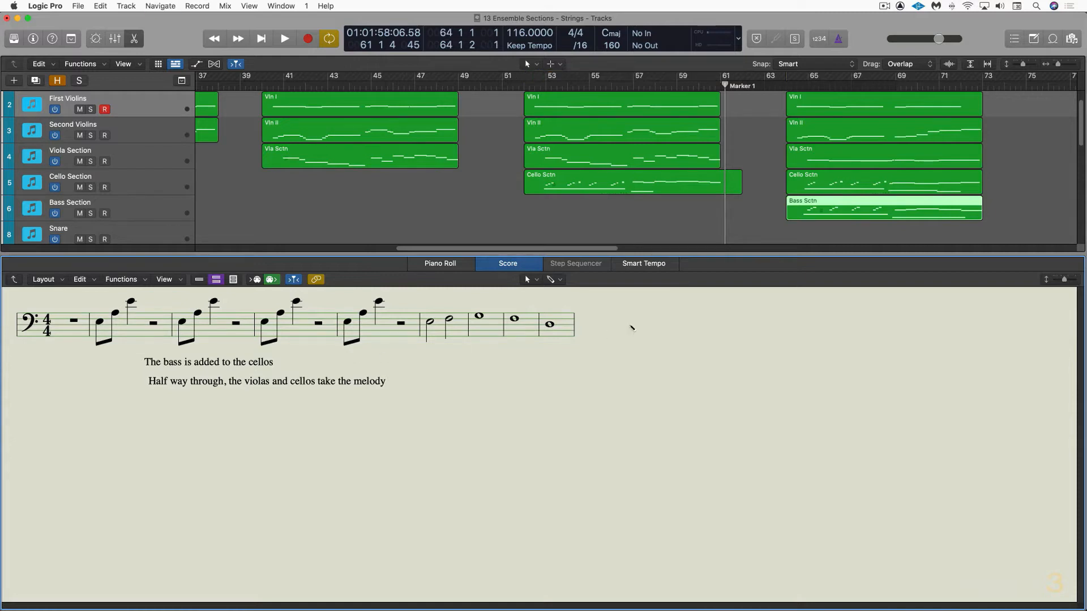
left_click(818, 215)
key("super+u")
key("space")
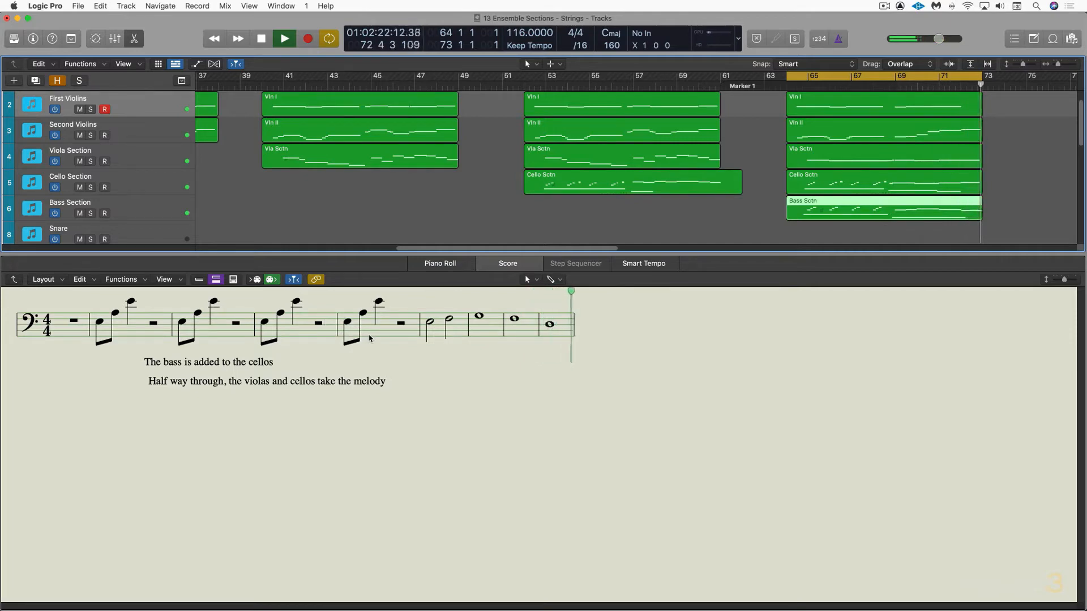
key("space")
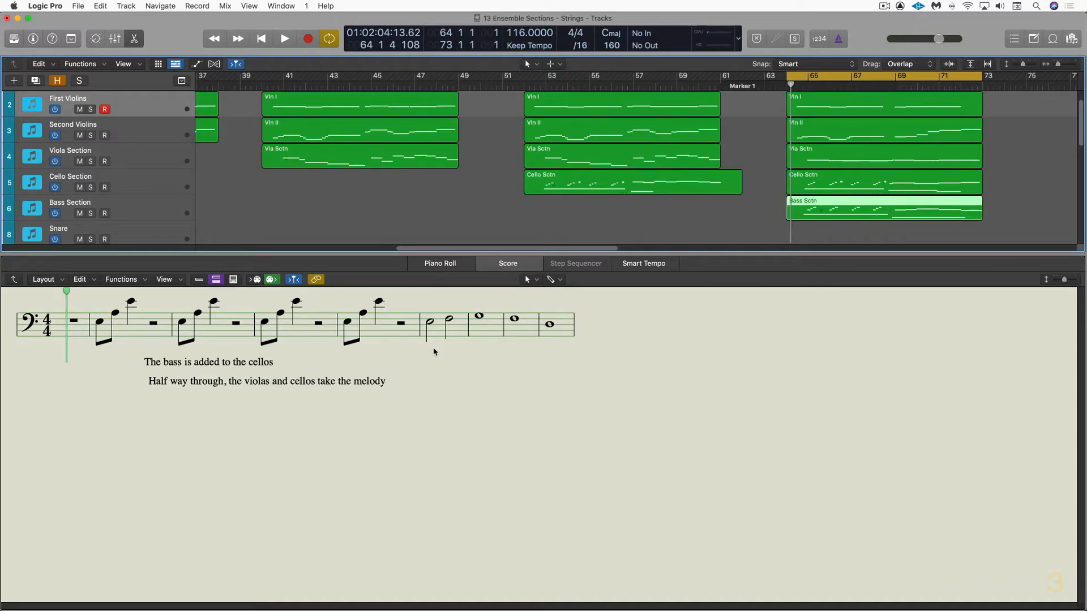
Solo the Cello Sctn and Bass Sctn regions at bar 64 and play them together
left_click_drag(780, 181, 803, 207)
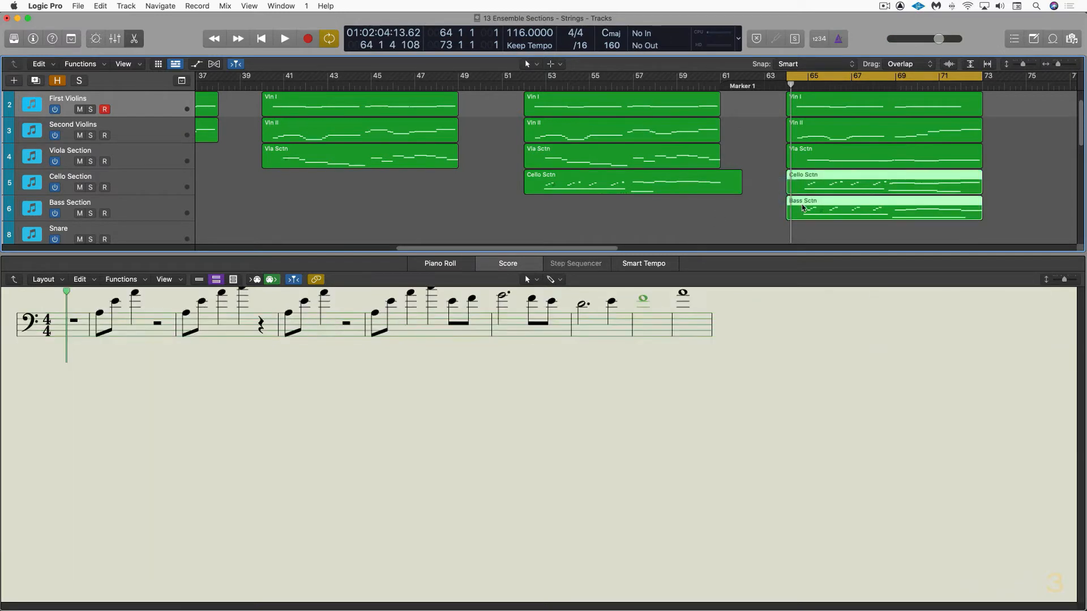
key("ctrl+s")
key("space")
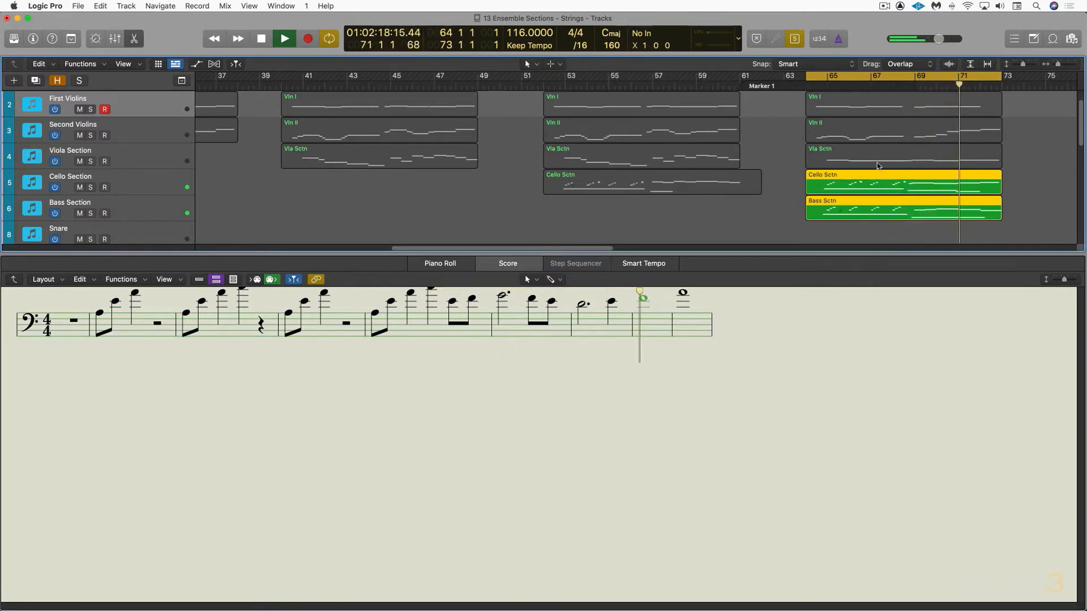
key("space")
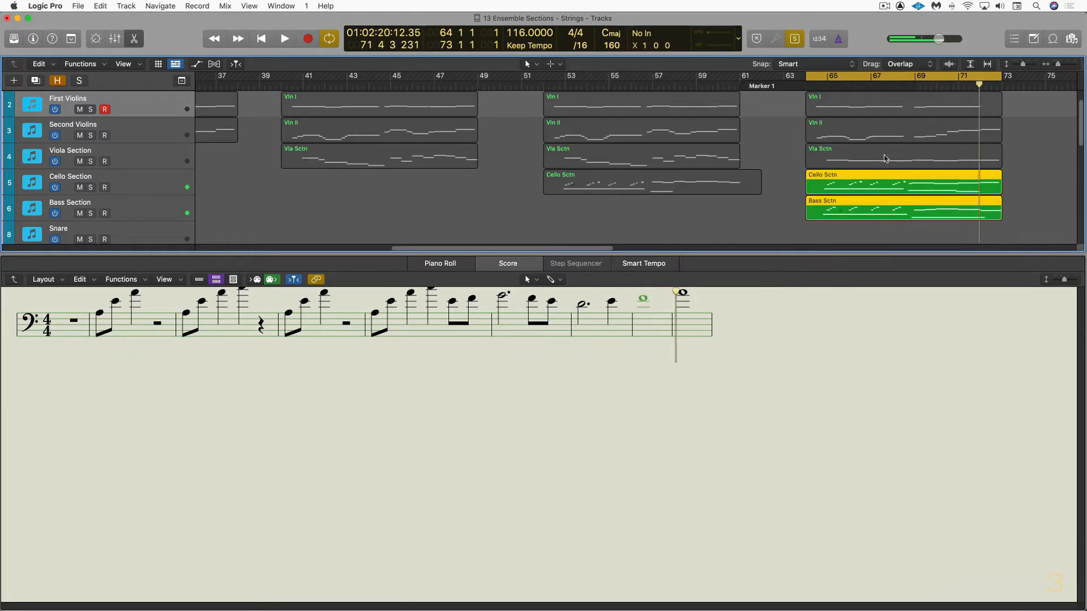
Play the Vla Sctn region soloed with the cello and bass, then turn off solo and select all five string regions at bar 64
left_click(878, 158, "shift")
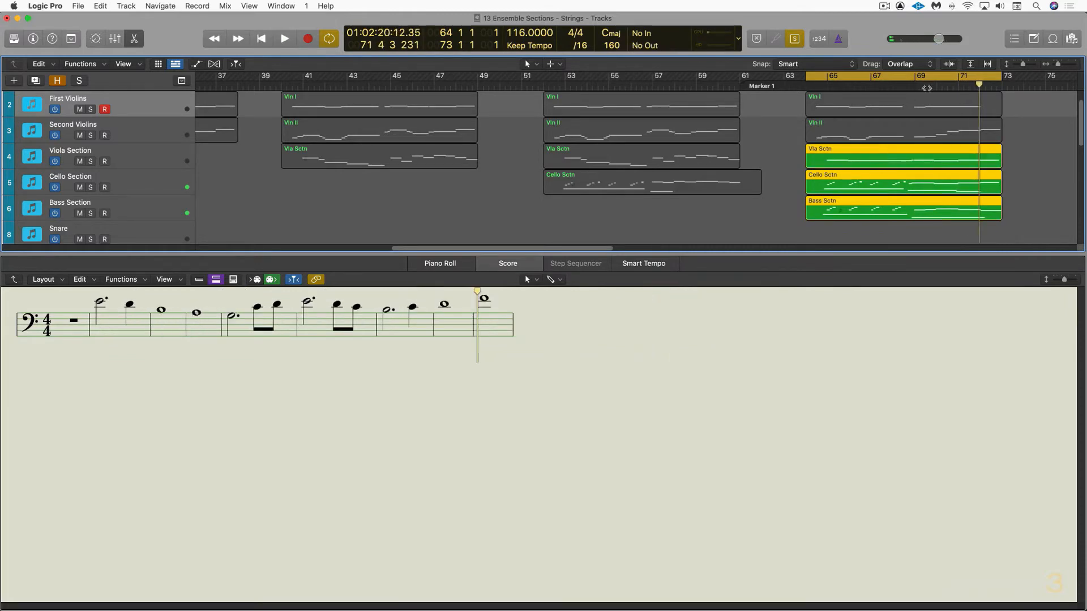
key("space")
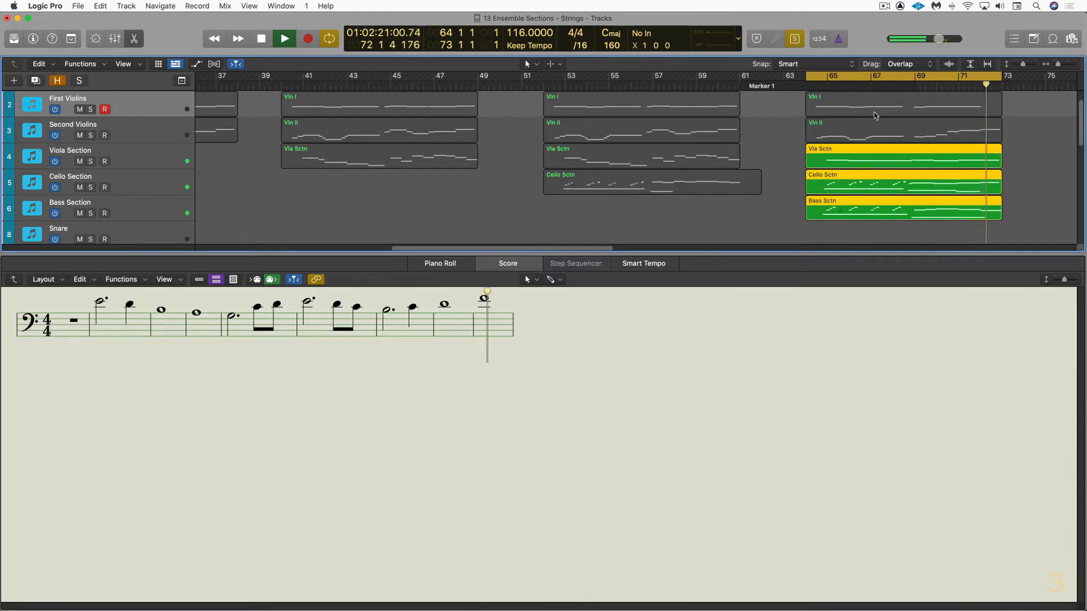
key("space")
left_click_drag(790, 103, 912, 213)
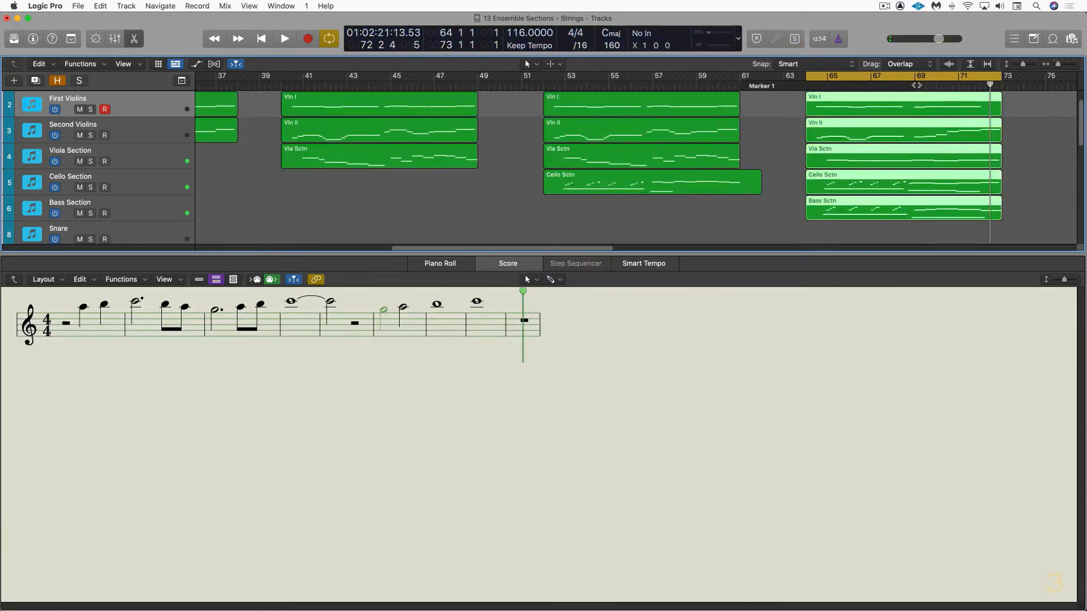
Play back the five string section regions in bars 64–73 and follow their staves in the score
key("space")
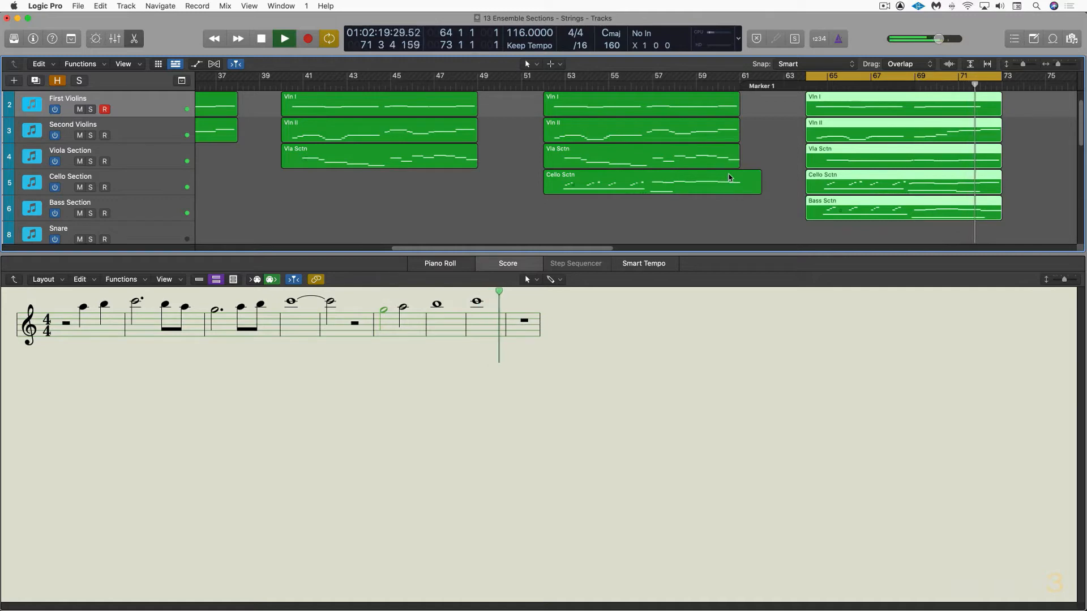
key("space")
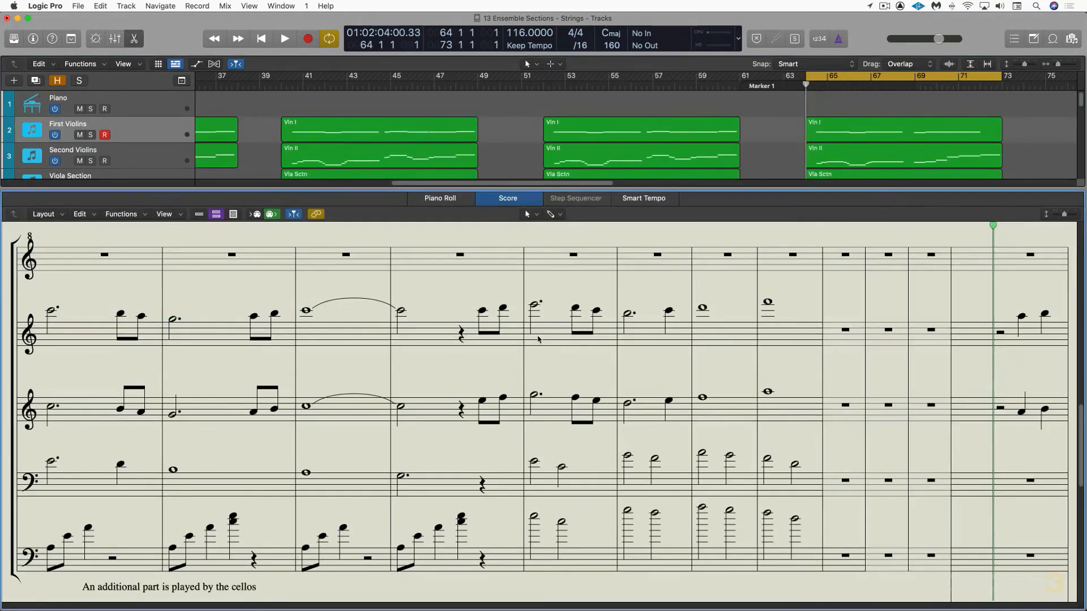
key("space")
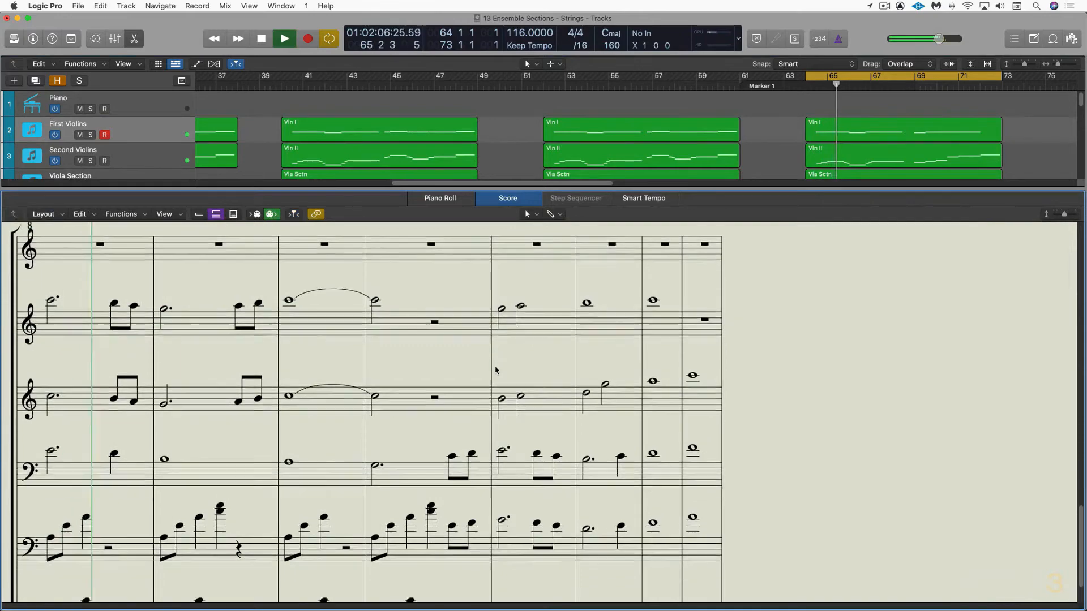
scroll(498, 371, "down", 3)
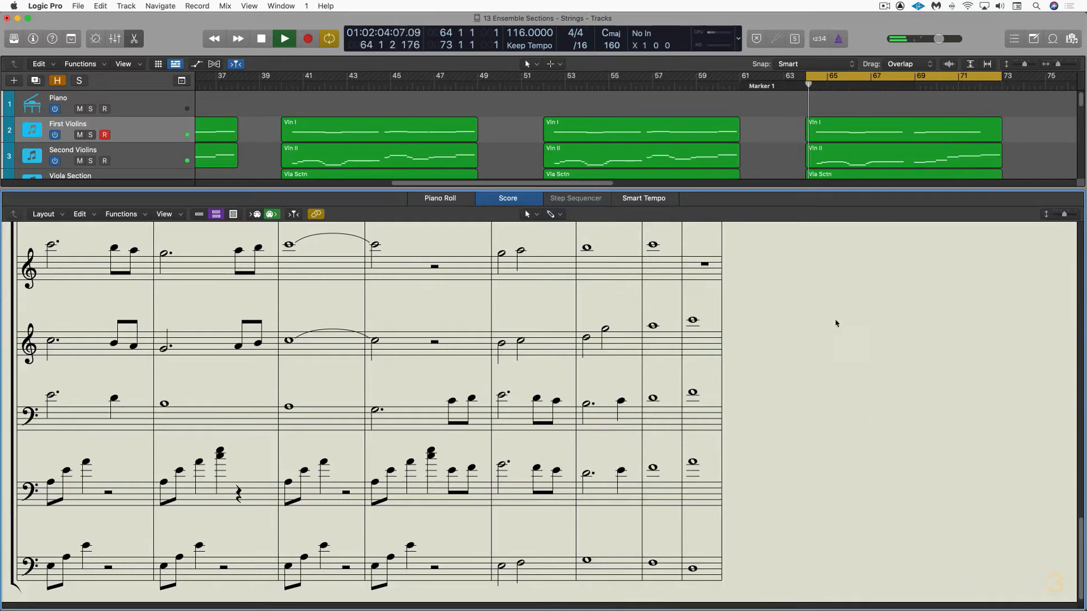
key("space")
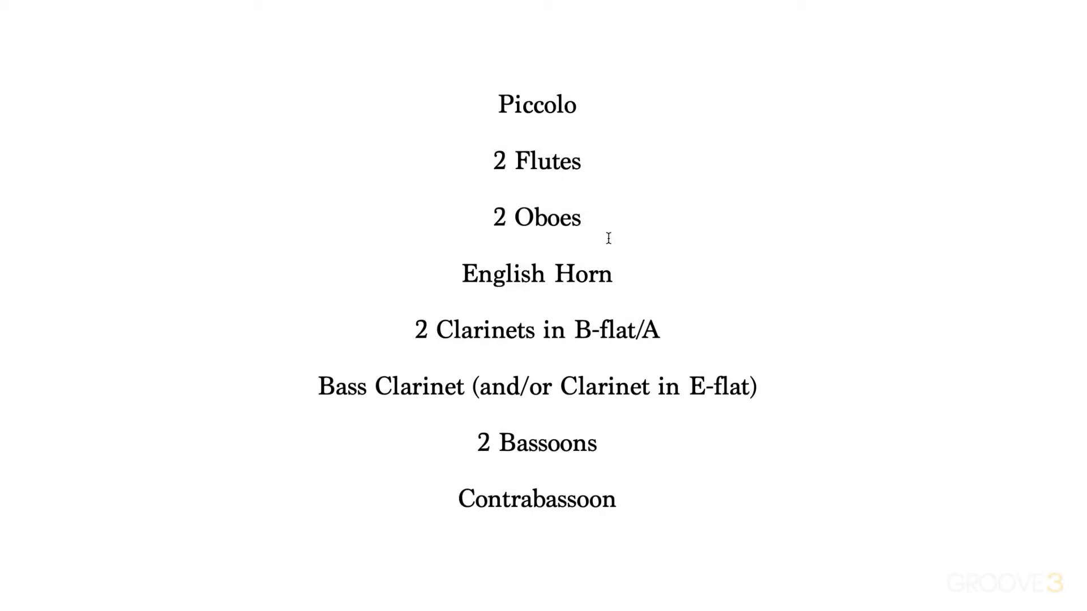
Play back the oboe section region in bars 83–91 on the 2 Oboes track
scroll(608, 238, "down", 1)
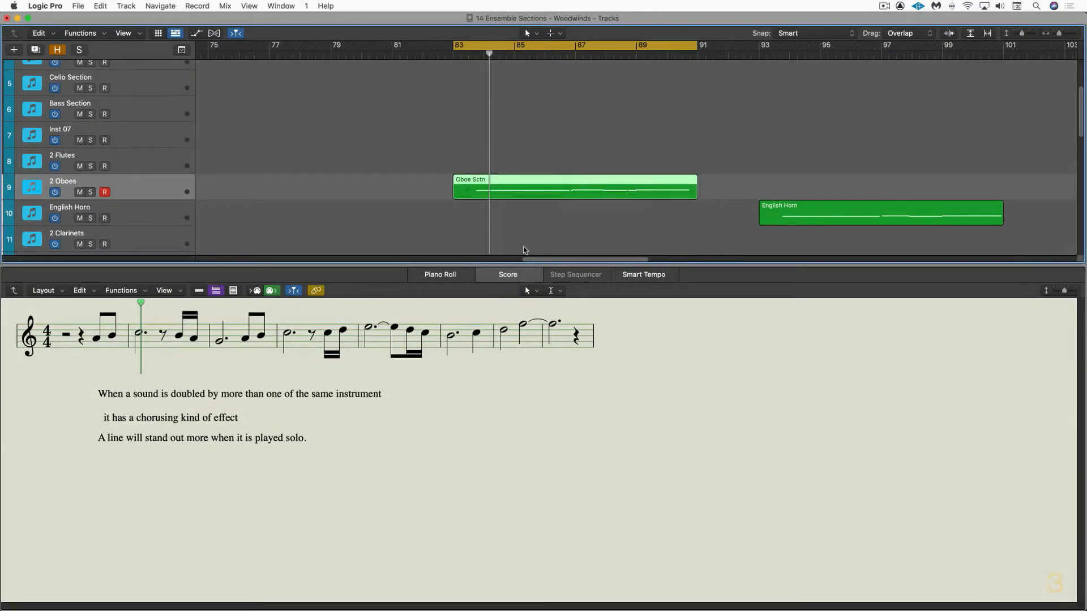
scroll(525, 227, "left", 1)
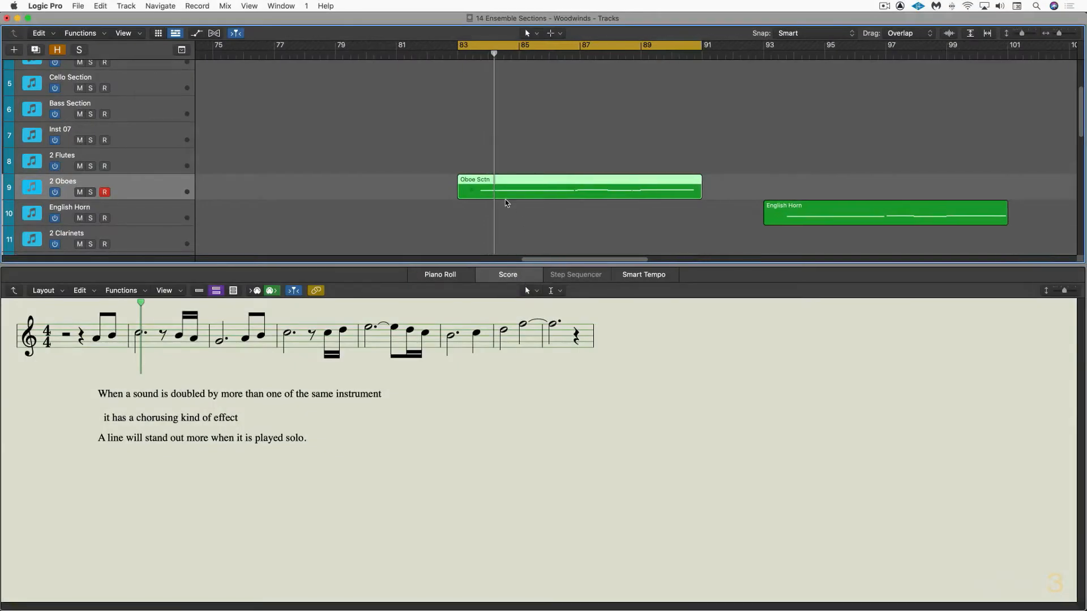
key("space")
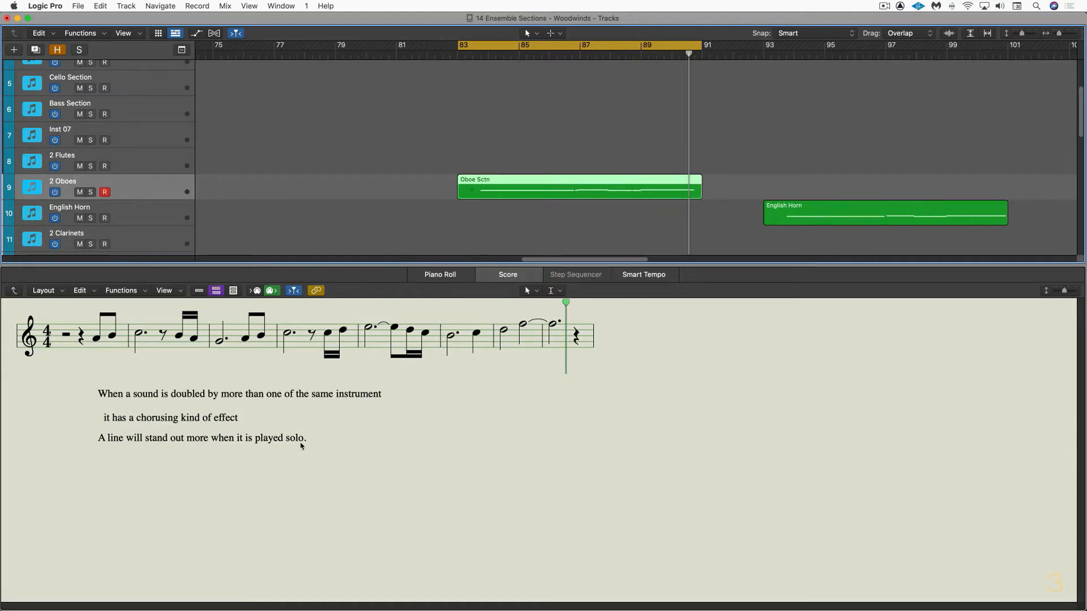
Set the cycle range to the English Horn region at bar 93 and play it back
left_click(830, 204)
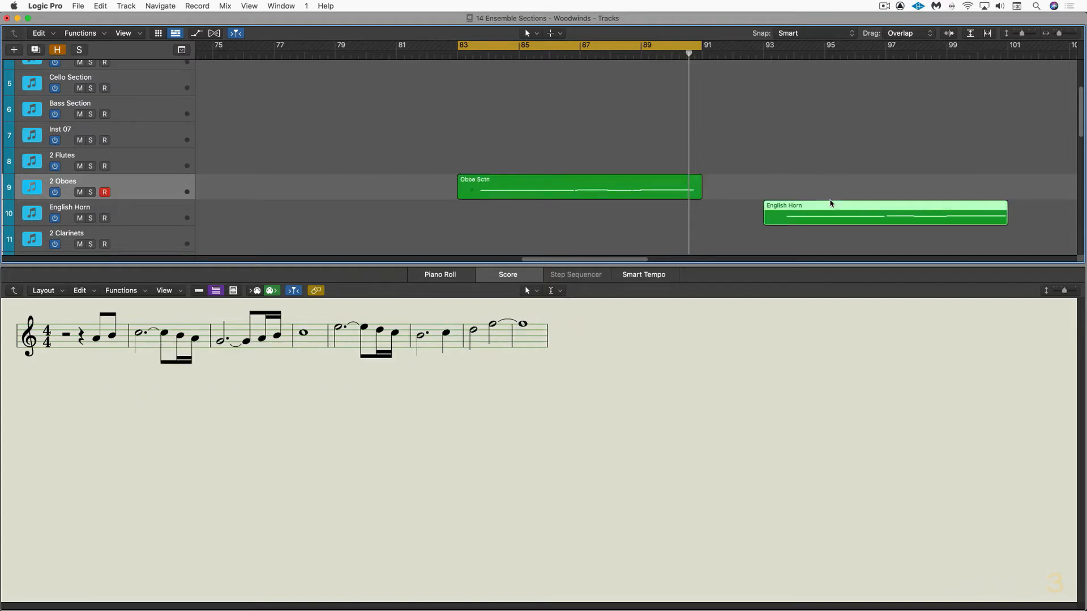
key("super+u")
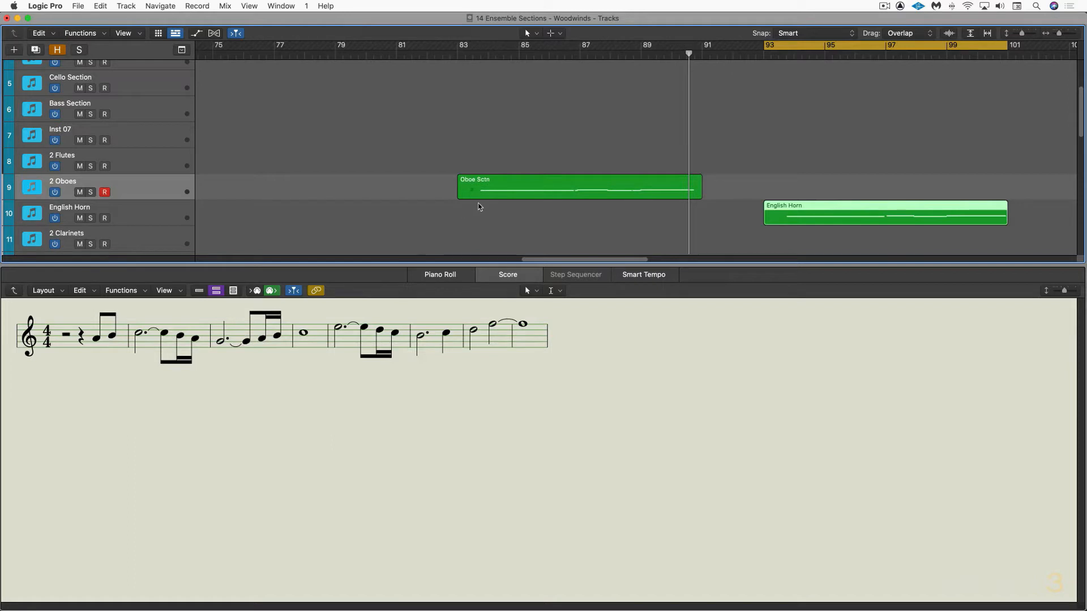
key("space")
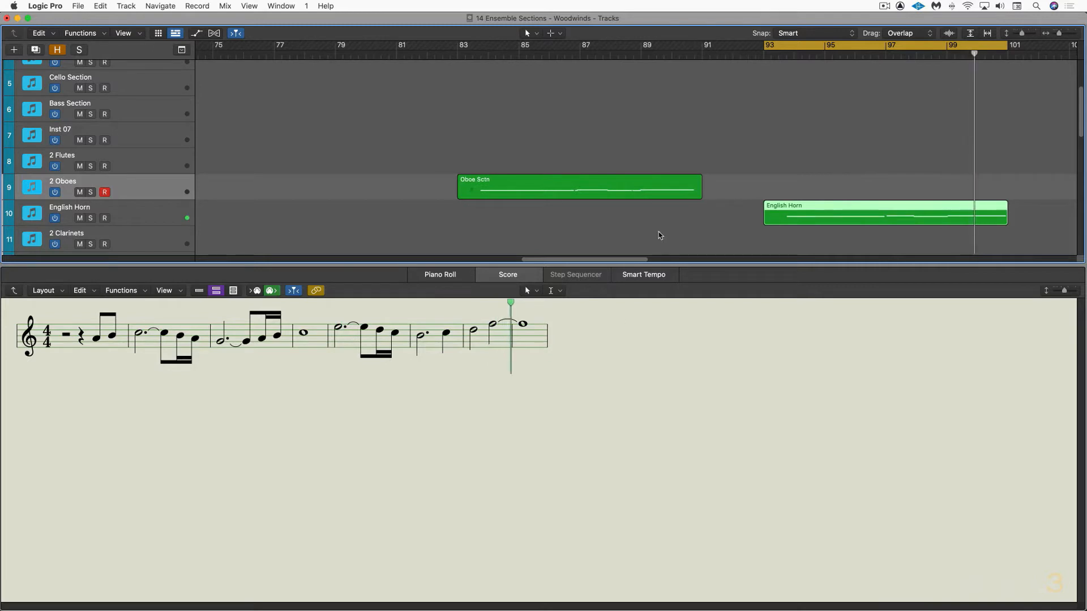
Play back the soloed flute and oboe section regions from bar 108 and follow their staves in the score
scroll(653, 235, "right", 15)
scroll(623, 232, "left", 2)
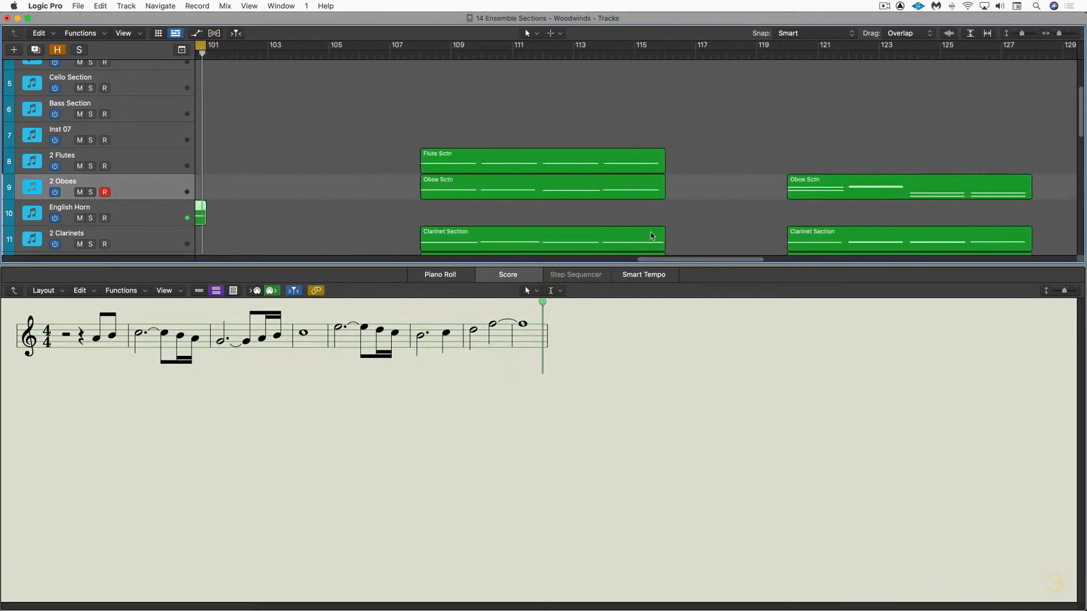
scroll(419, 208, "down", 3)
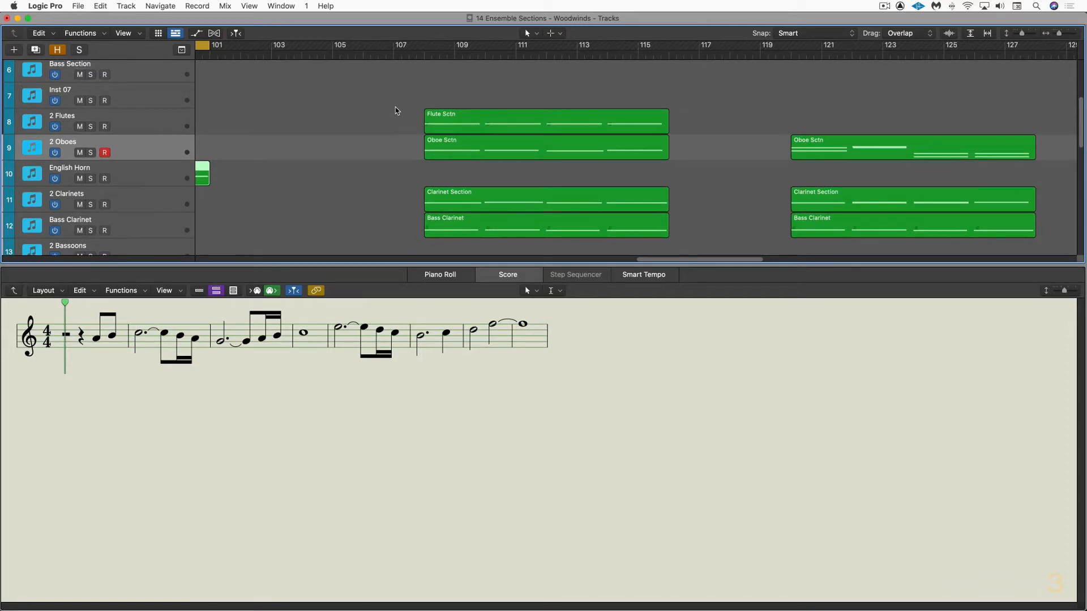
scroll(397, 111, "up", 3)
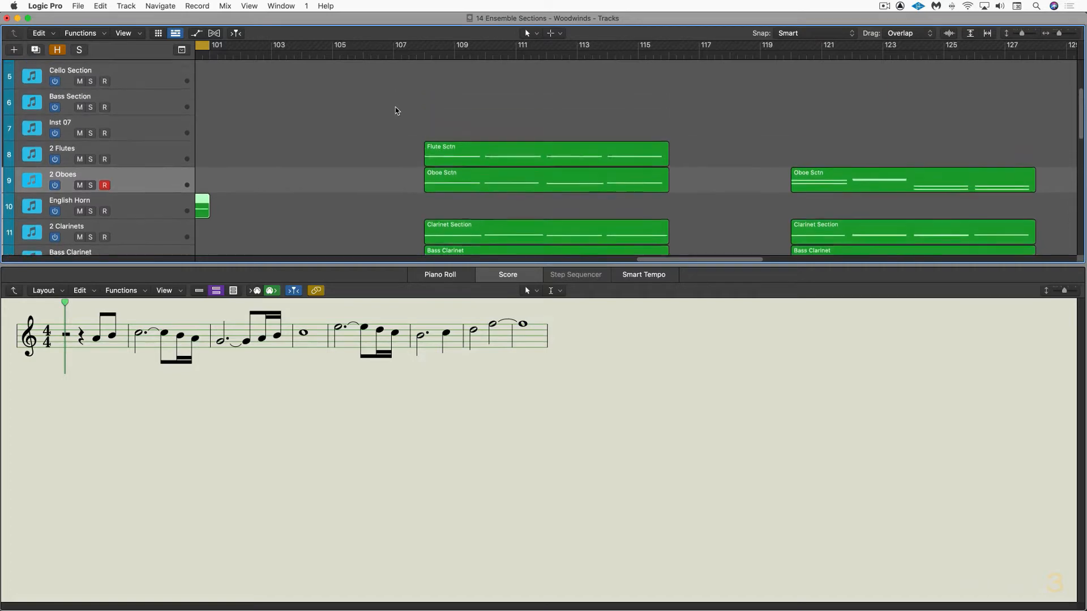
scroll(398, 121, "down", 2)
left_click(434, 146)
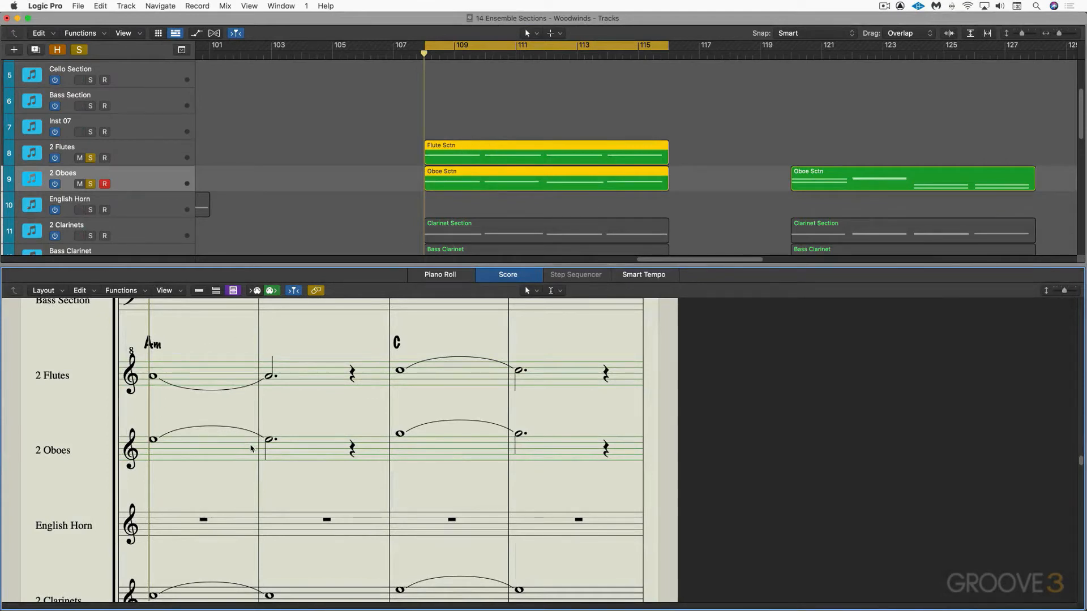
key("space")
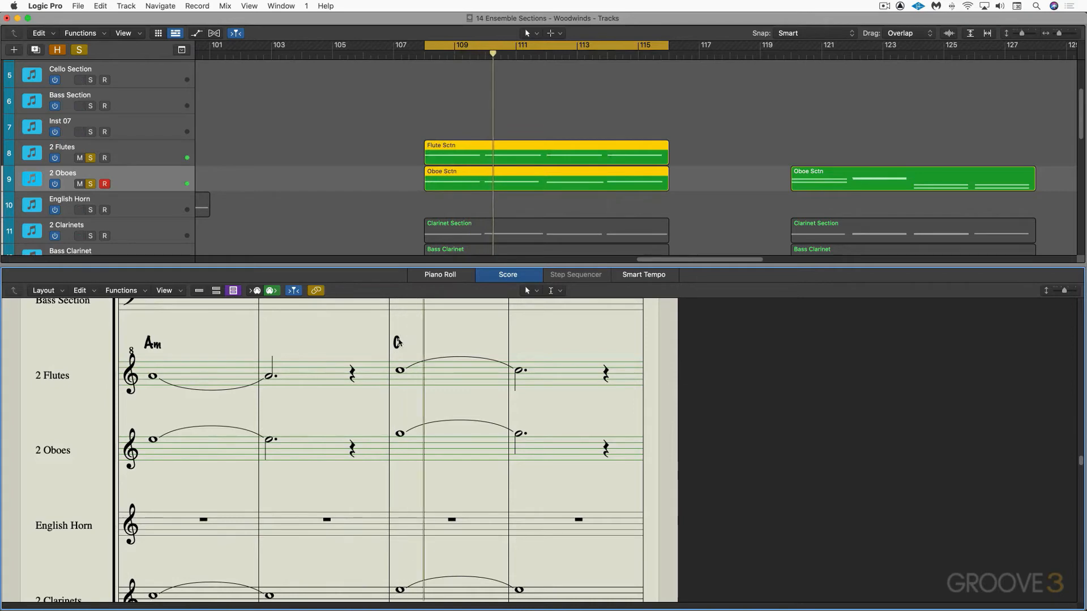
scroll(497, 436, "down", 10)
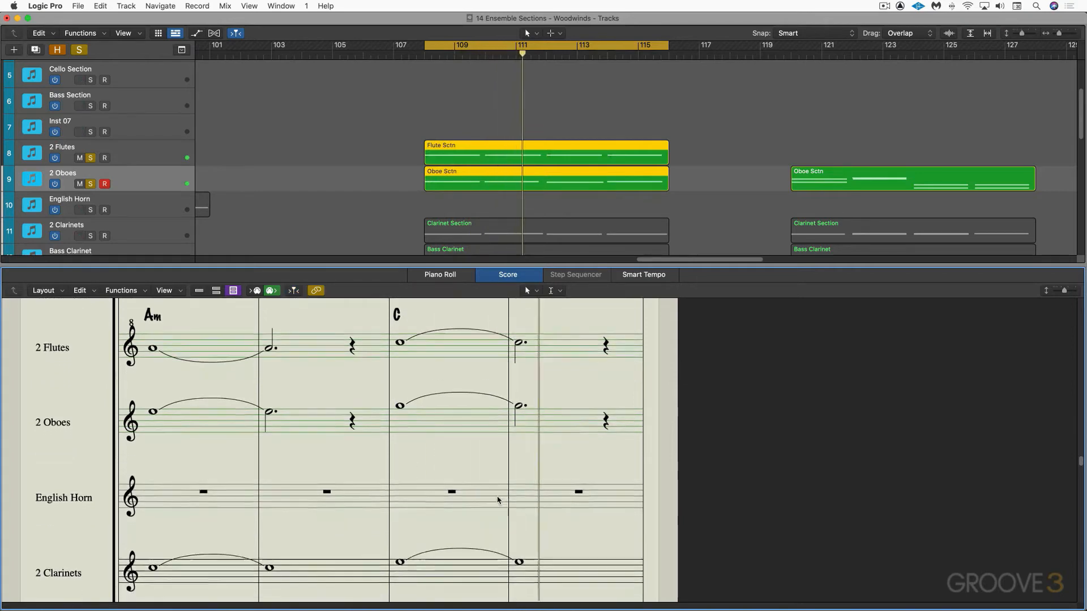
scroll(498, 464, "down", 15)
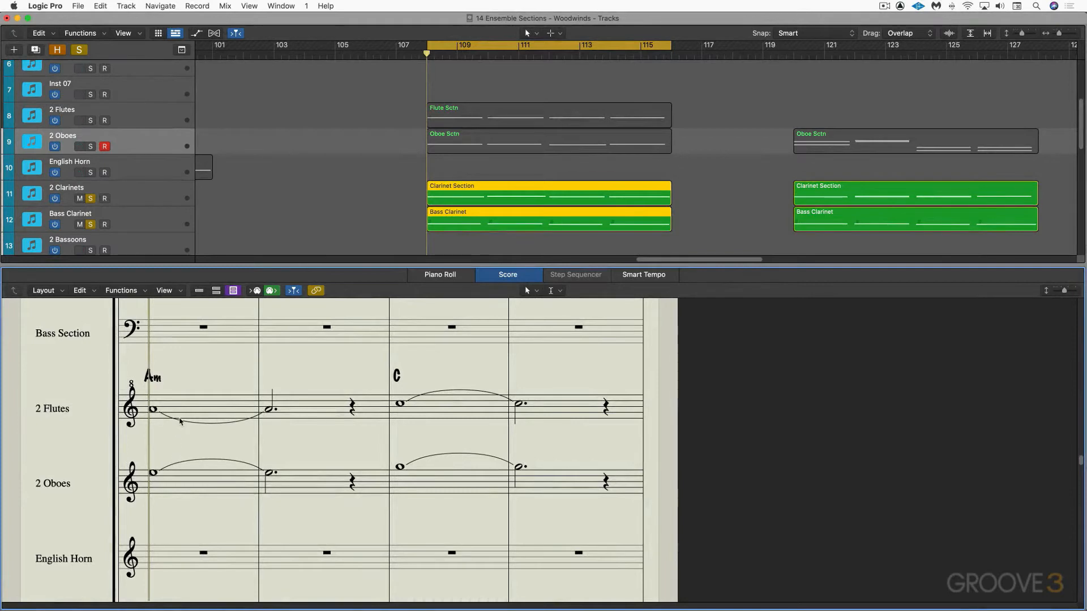
Play back the soloed clarinet section and bass clarinet regions from bar 108 while following them in the score
key("space")
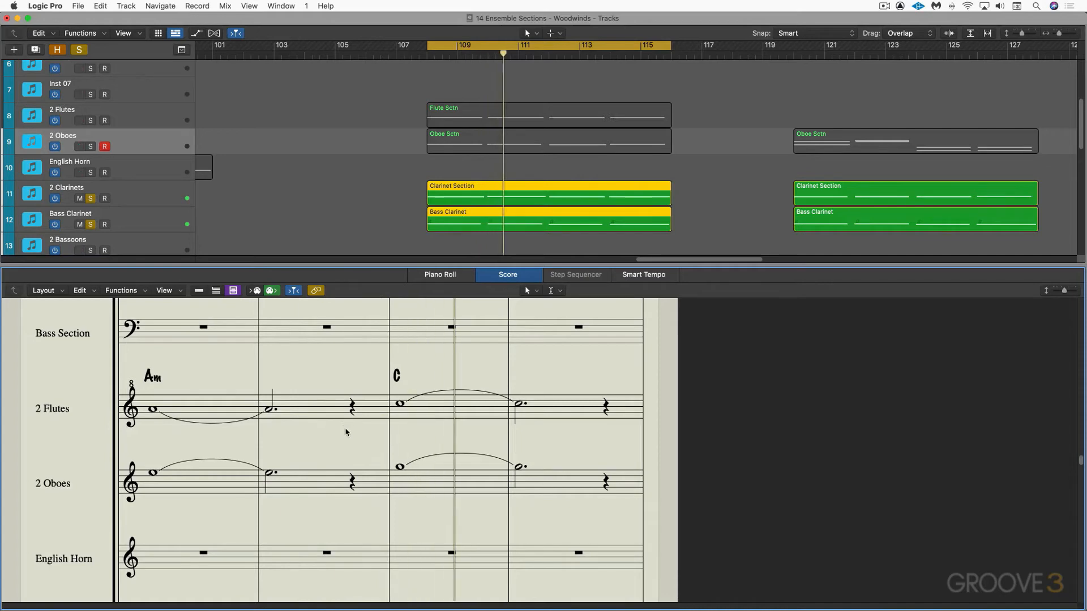
scroll(385, 447, "down", 5)
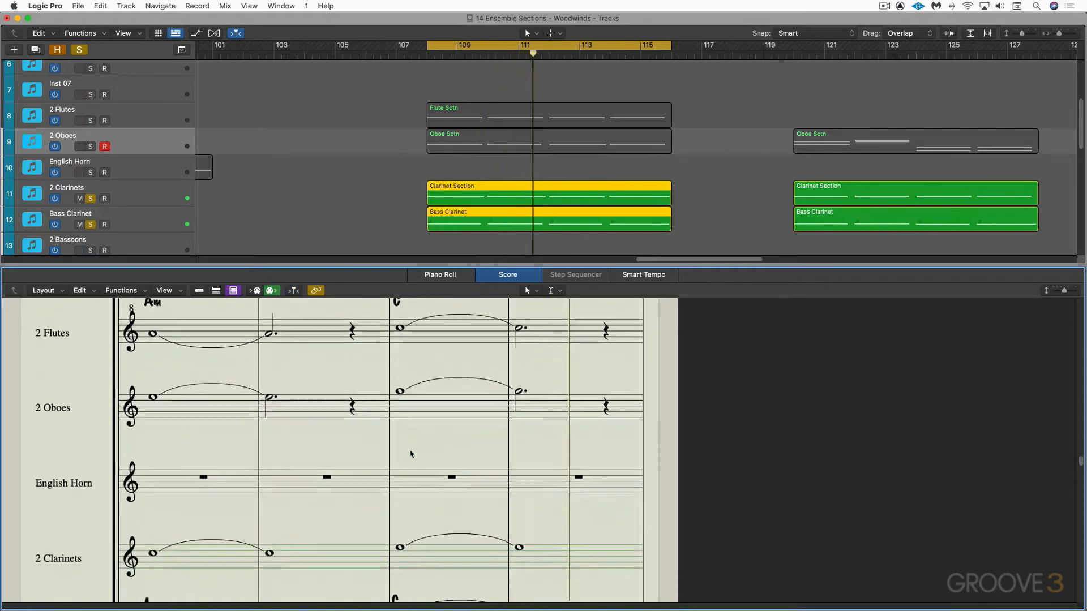
scroll(411, 452, "down", 15)
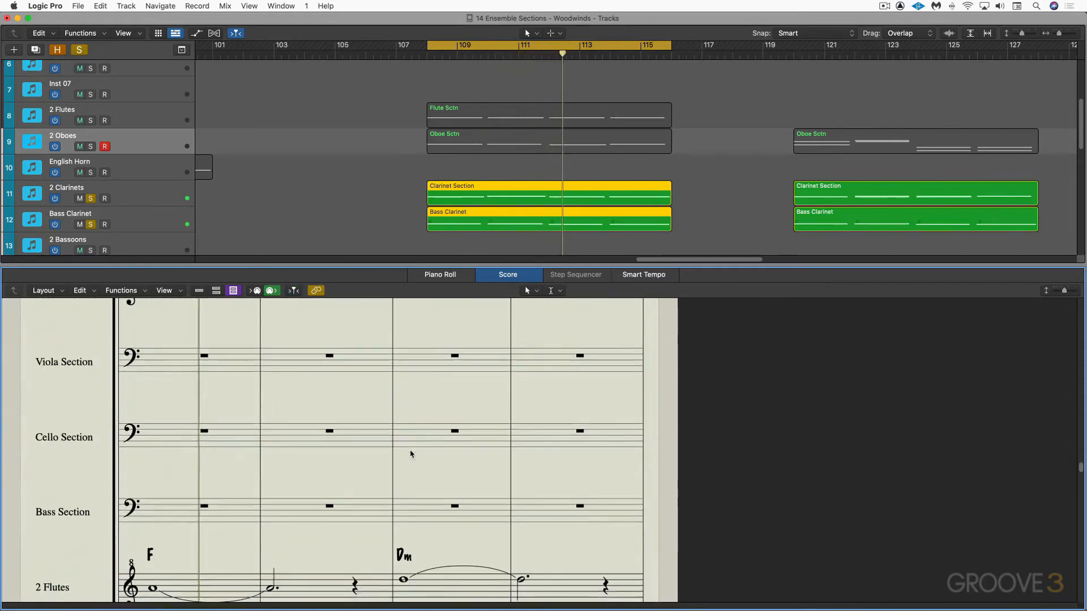
scroll(411, 452, "down", 1)
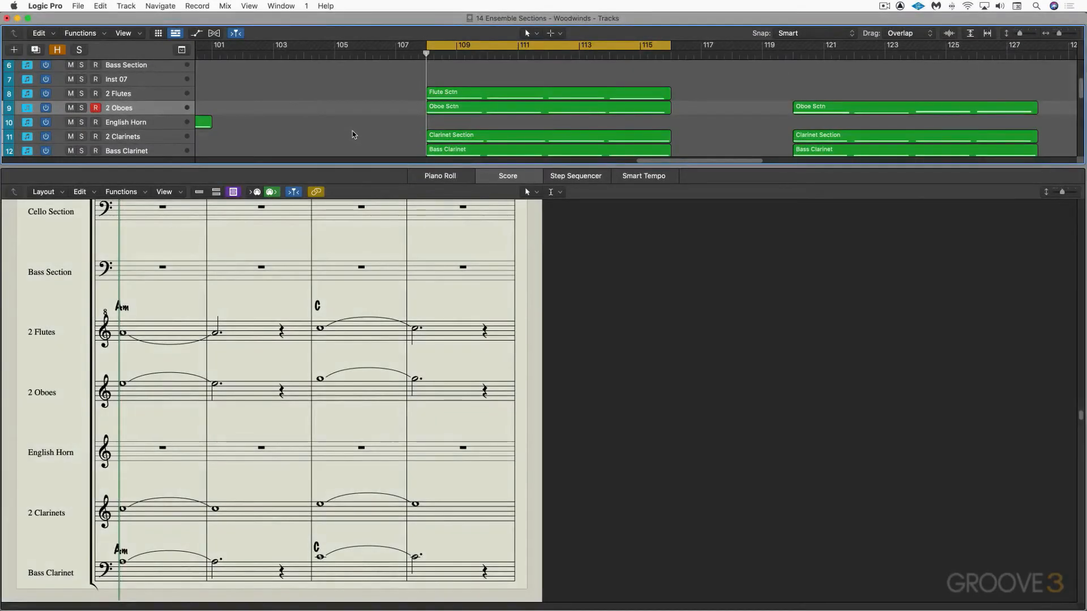
Play back the combined woodwind regions from bar 108 and the oboe, clarinet and bass clarinet voicing from bar 120
key("space")
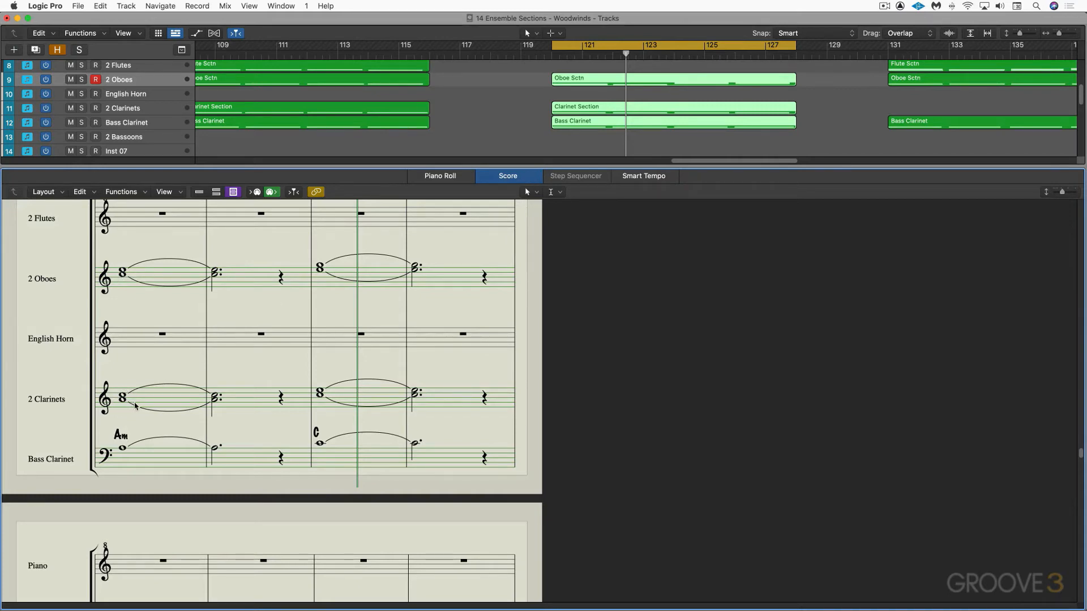
key("space")
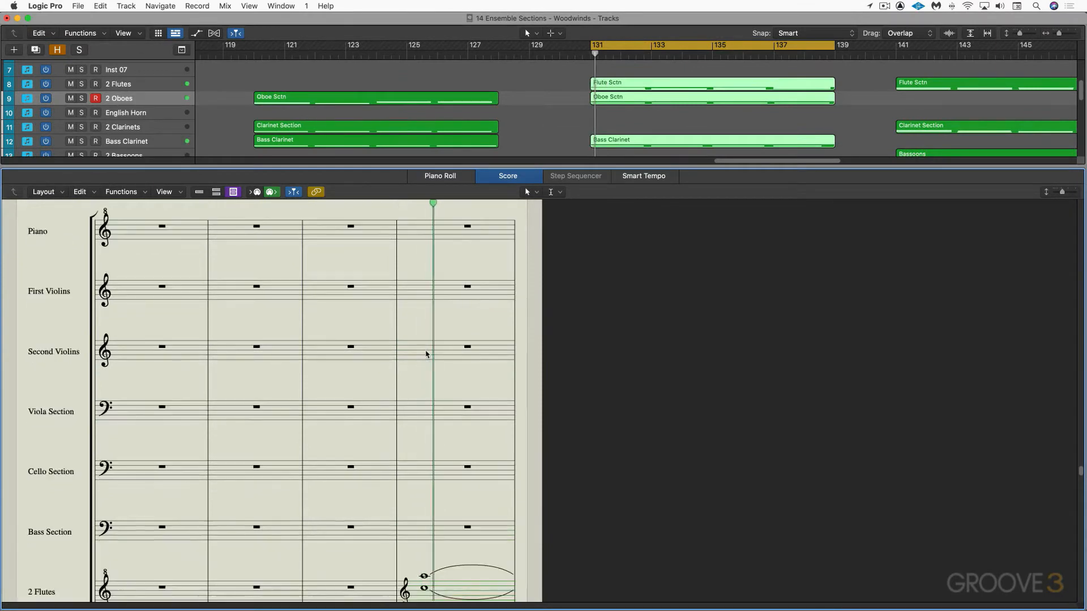
Follow the flute, oboe and bass clarinet parts through the score pages during playback of bars 131–139
scroll(497, 417, "down", 5)
scroll(457, 389, "down", 2)
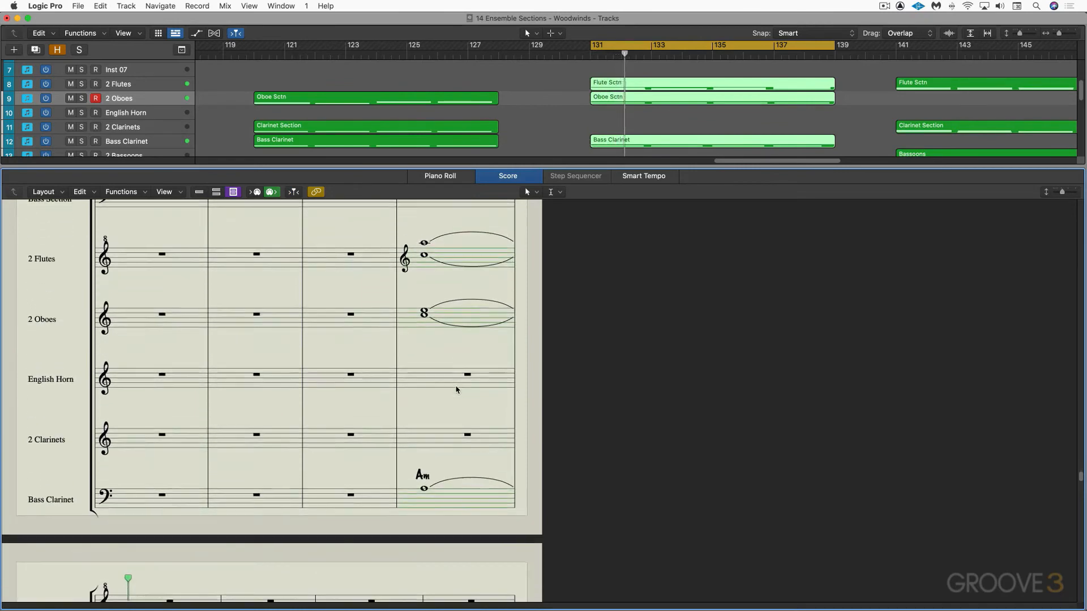
scroll(457, 433, "down", 15)
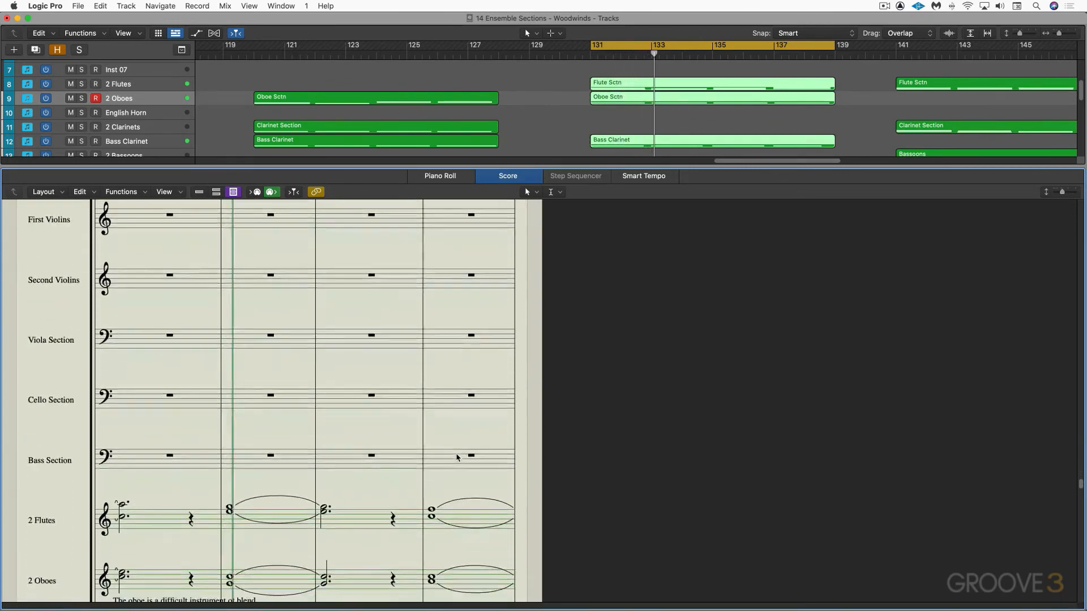
scroll(457, 458, "down", 2)
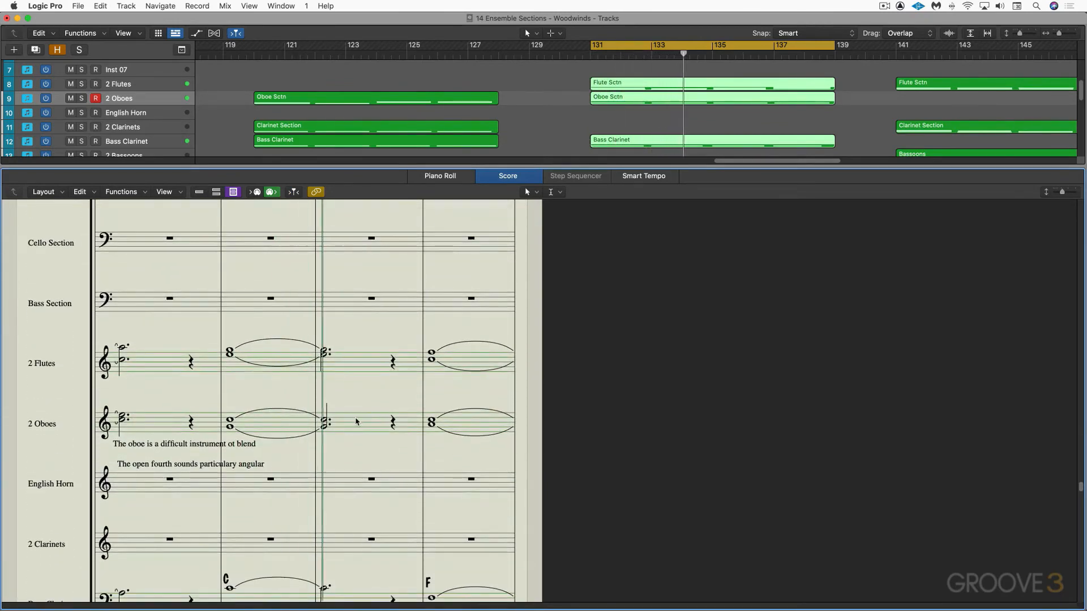
scroll(362, 425, "down", 3)
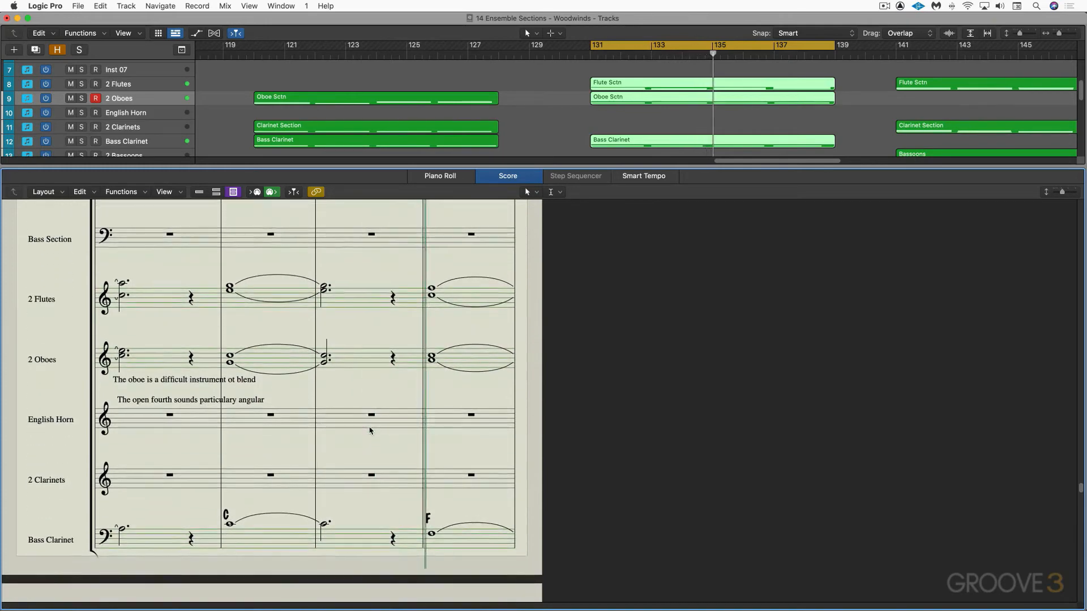
scroll(369, 431, "down", 15)
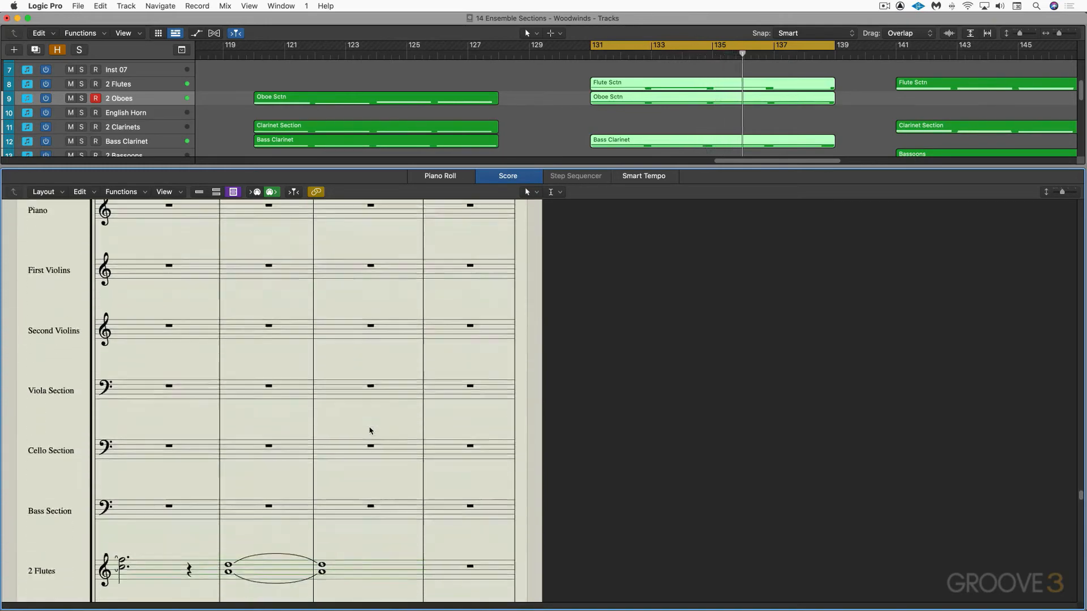
scroll(370, 430, "down", 2)
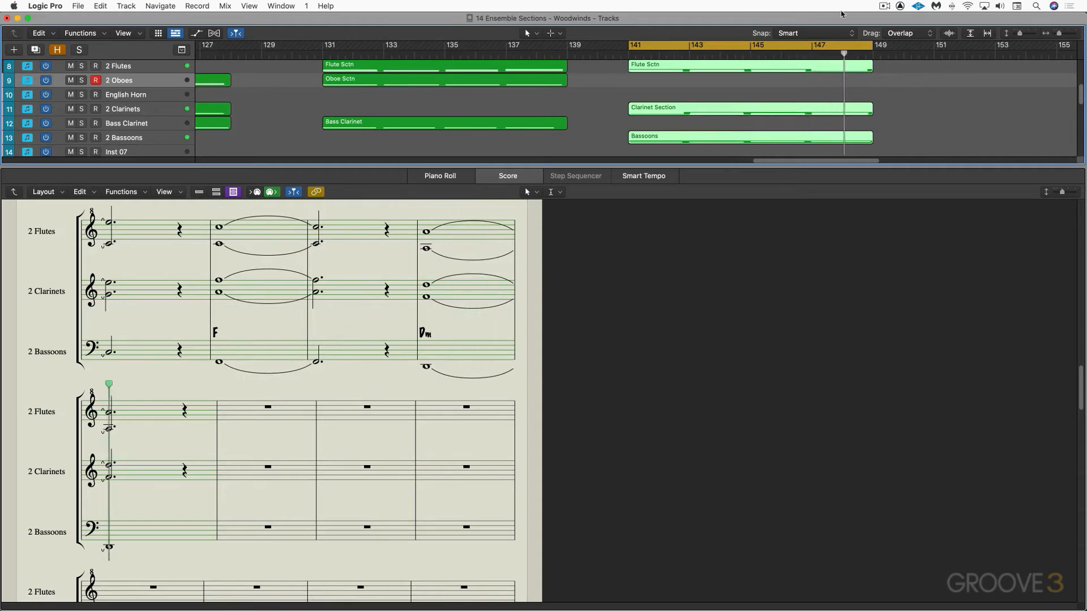
Hide the score editor and turn off the cycle range over the string regions
left_click(811, 47)
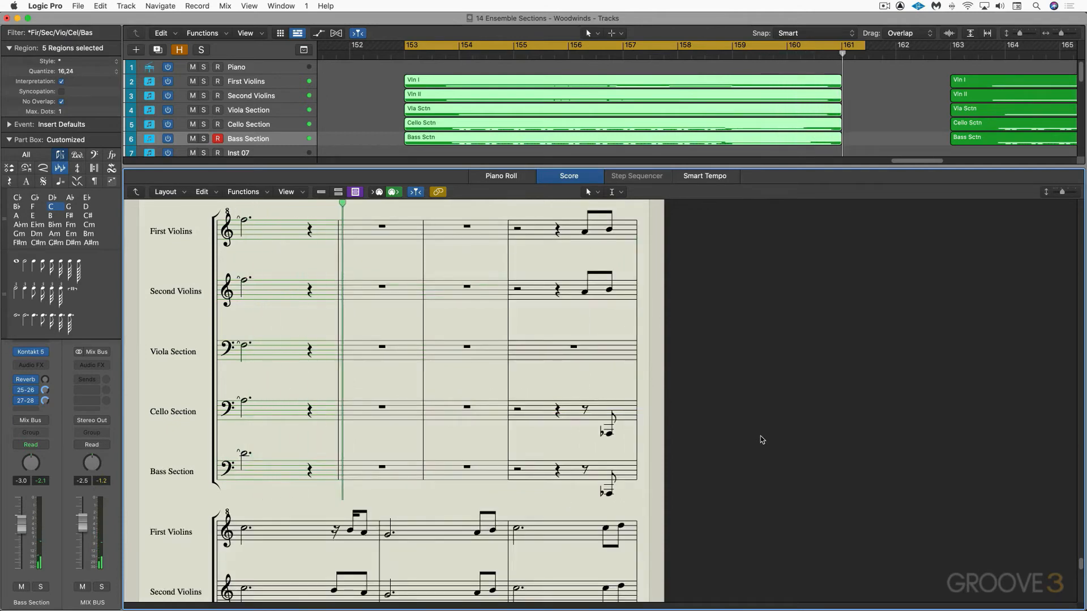
key("n")
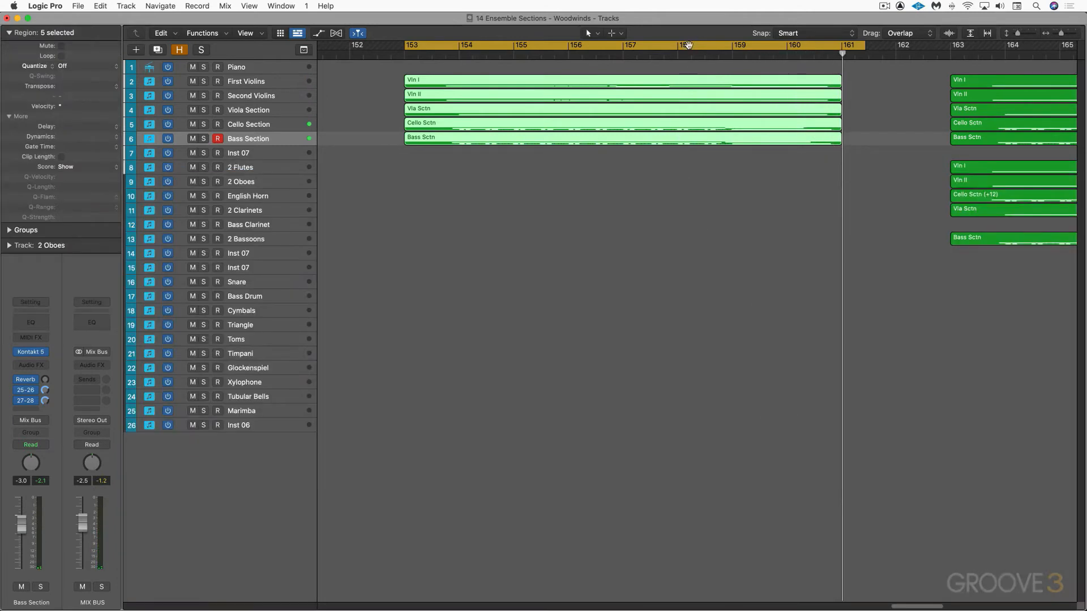
left_click(687, 45)
Place the playhead just before bar 163, deselect all regions and play the combined strings and woodwinds
scroll(766, 112, "right", 5)
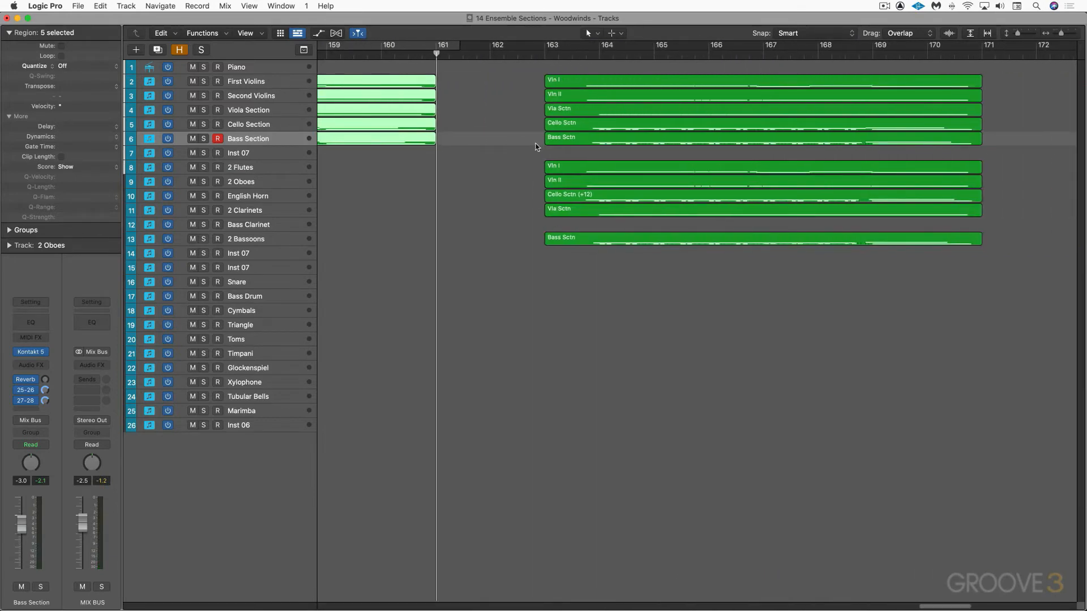
left_click(538, 55)
left_click(526, 70)
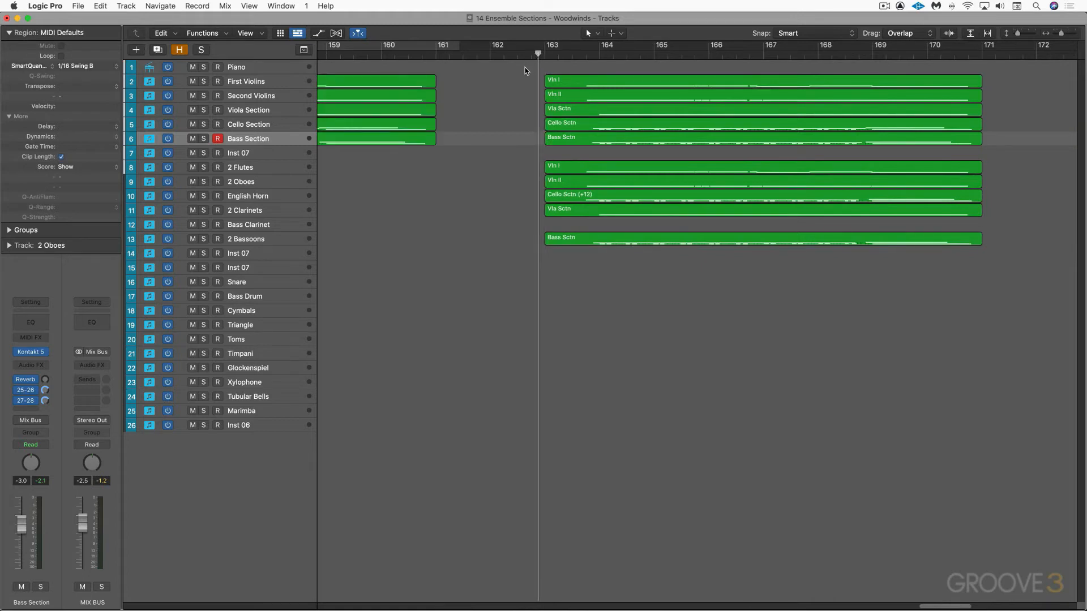
key("space")
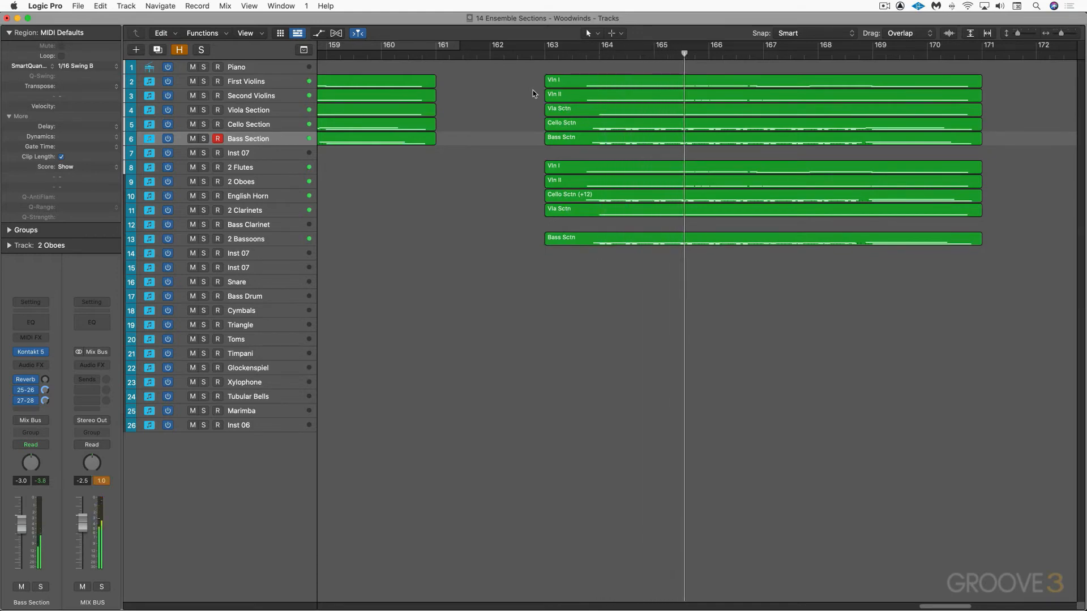
Hide the inspector, solo the Vln I regions on First Violins and 2 Flutes, and play them from bar 163
key("i")
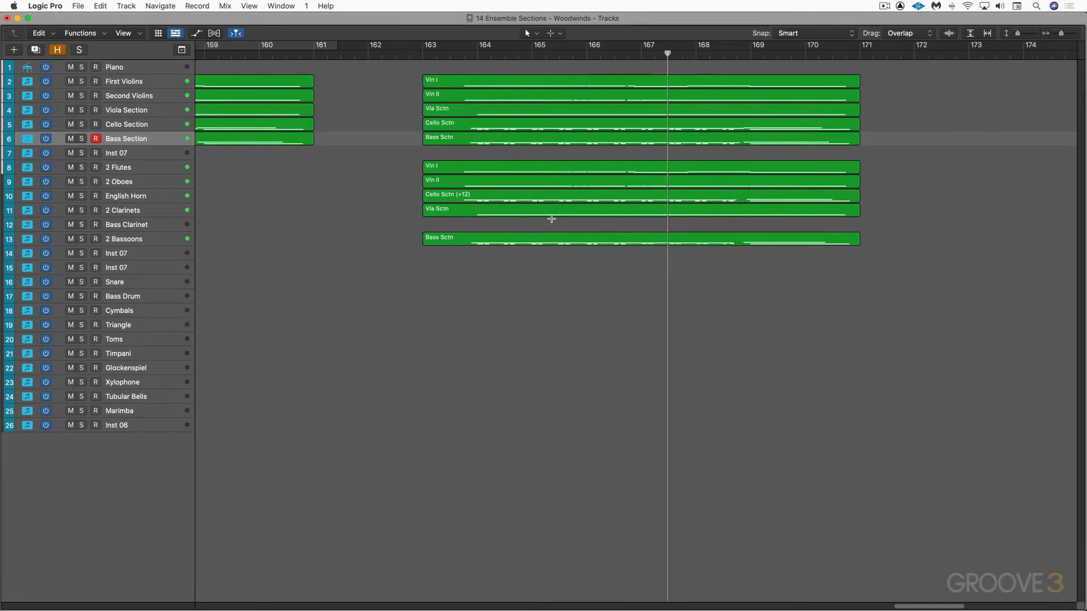
key("super+Down")
key("super+Down")
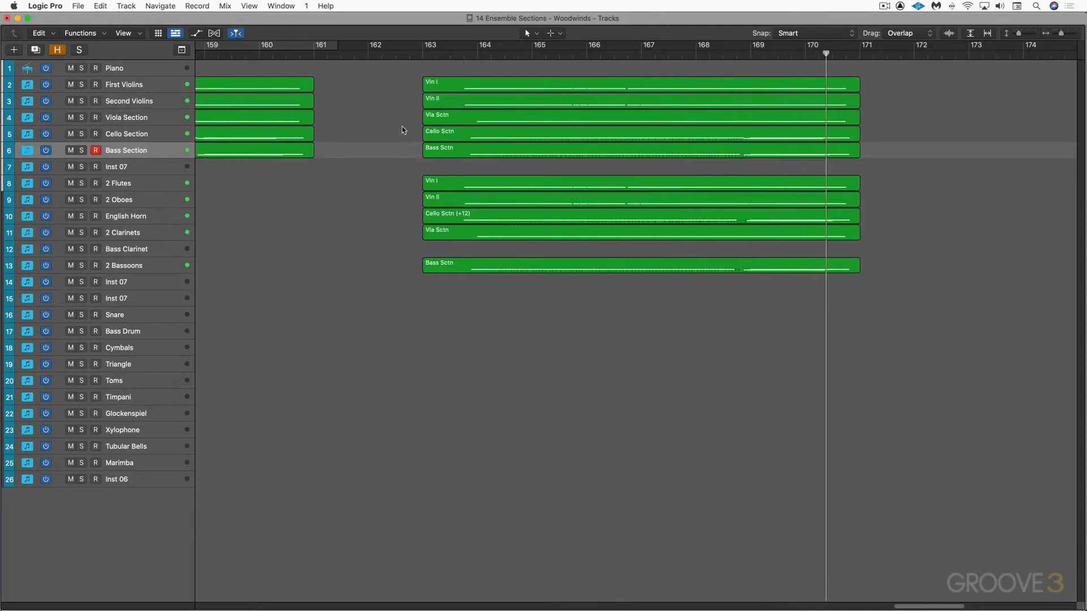
left_click(446, 85)
left_click(452, 184, "shift")
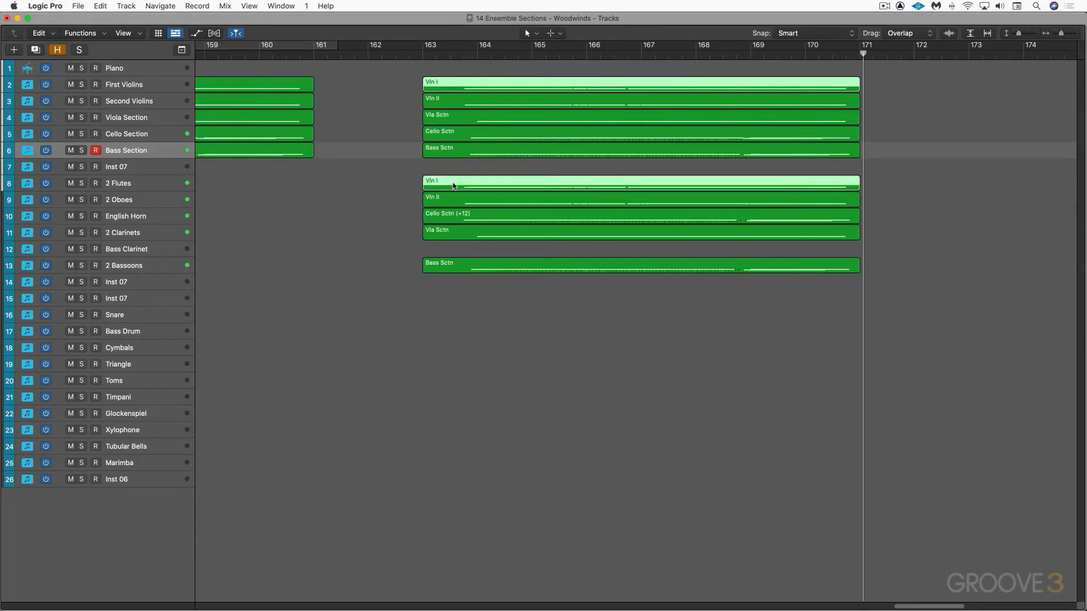
key("ctrl+s")
left_click(452, 53)
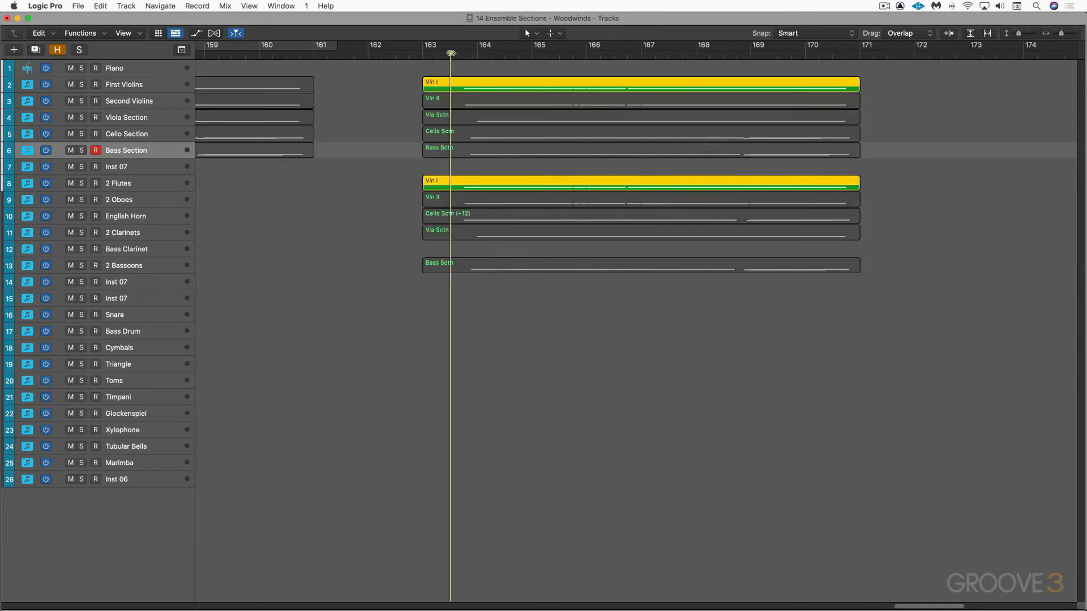
key("space")
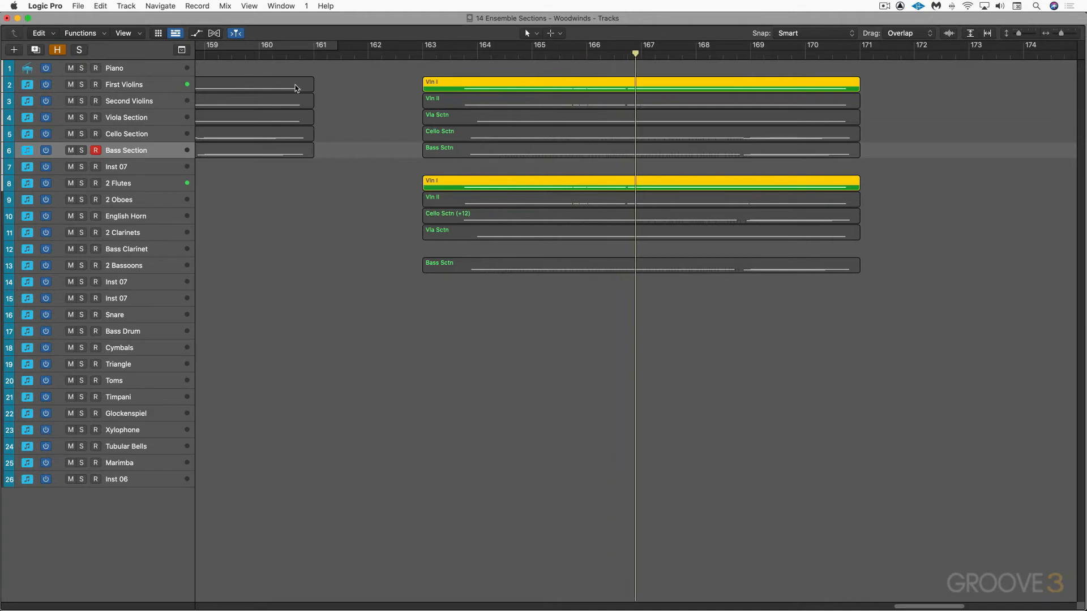
Solo the Vln II regions on Second Violins and 2 Oboes and play them from bar 163
left_click(441, 101)
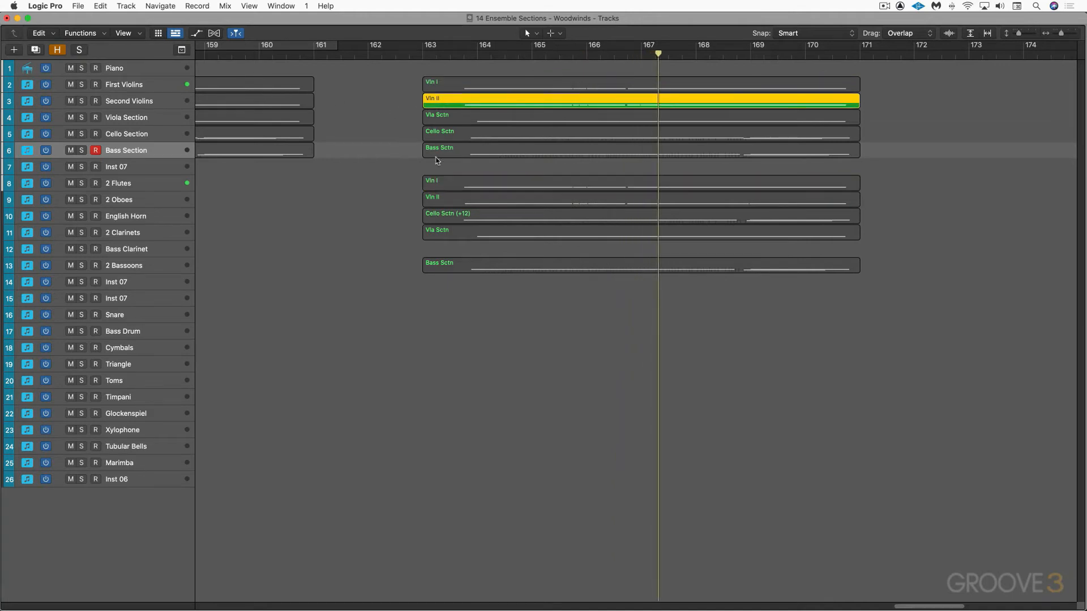
left_click(447, 198, "shift")
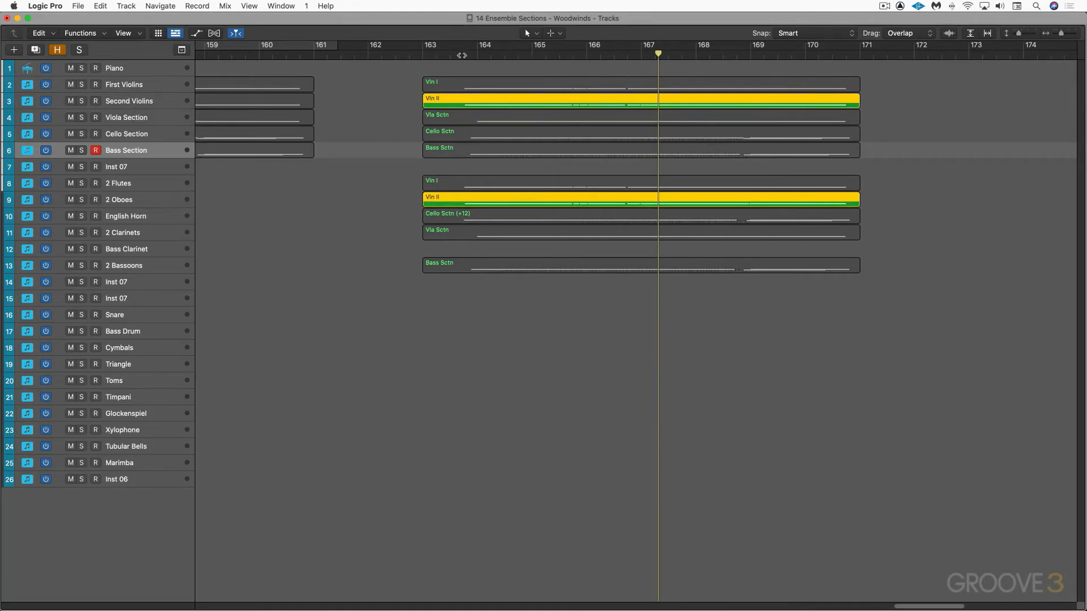
double_click(462, 55)
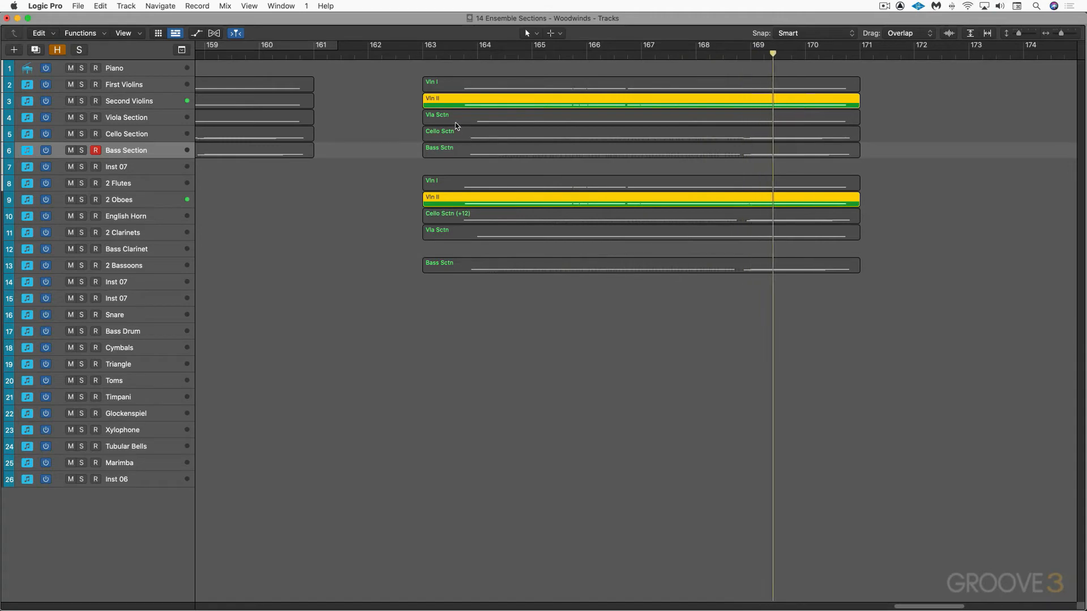
Play the soloed Cello Section and English Horn regions from bar 163, briefly muting the cellos to hear the English horn alone
left_click(448, 135)
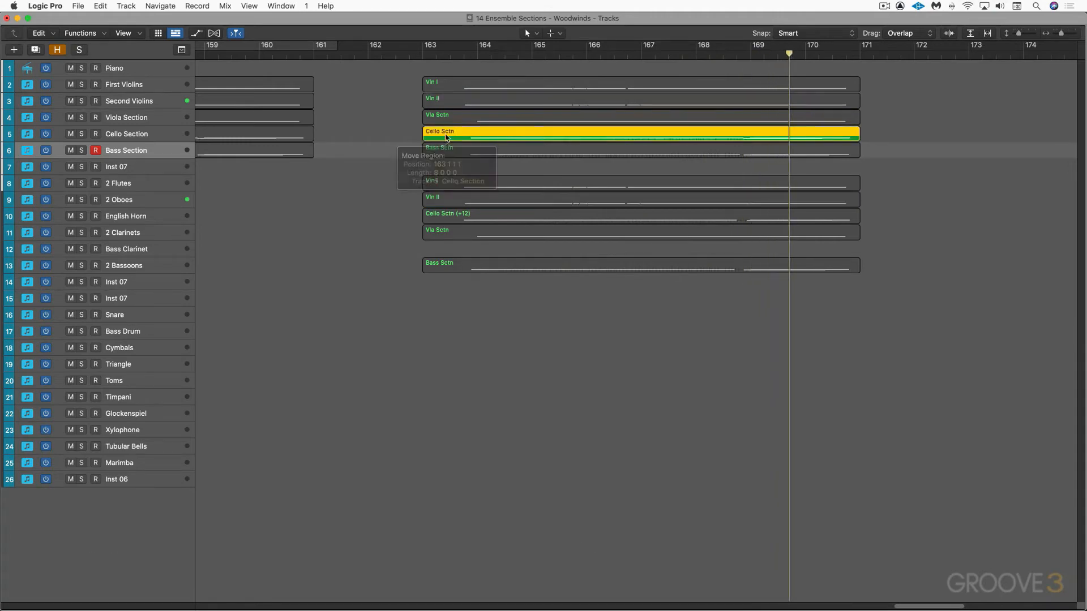
left_click(451, 218, "shift")
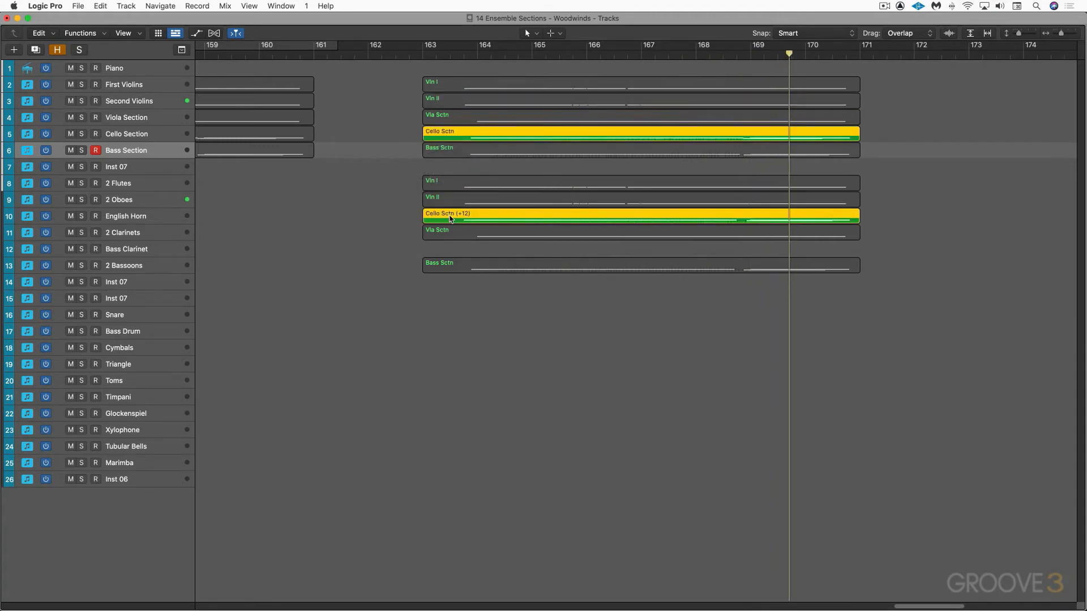
left_click(465, 53)
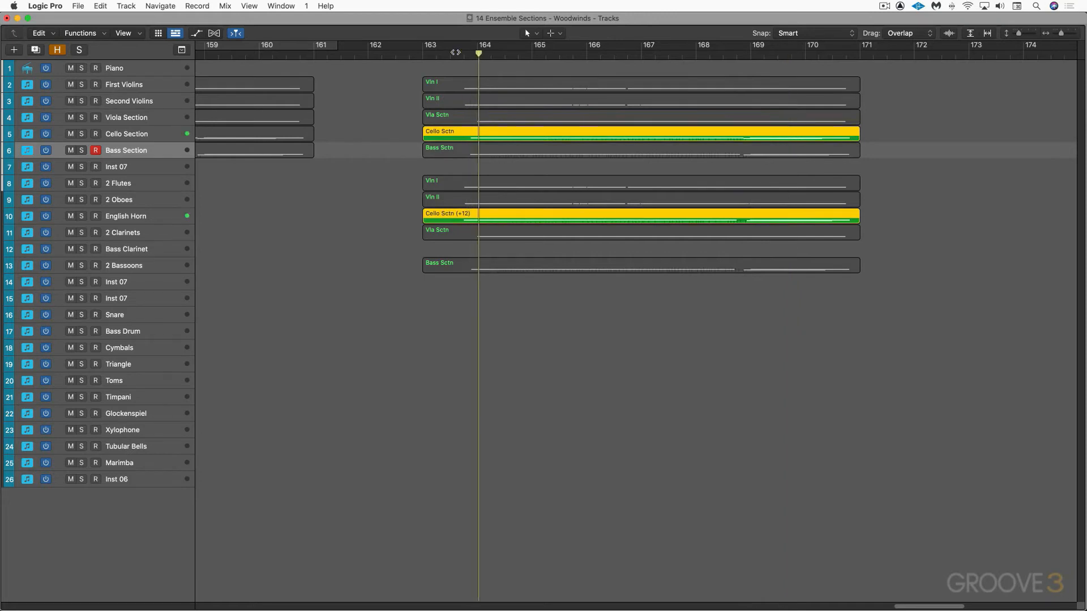
left_click(452, 53)
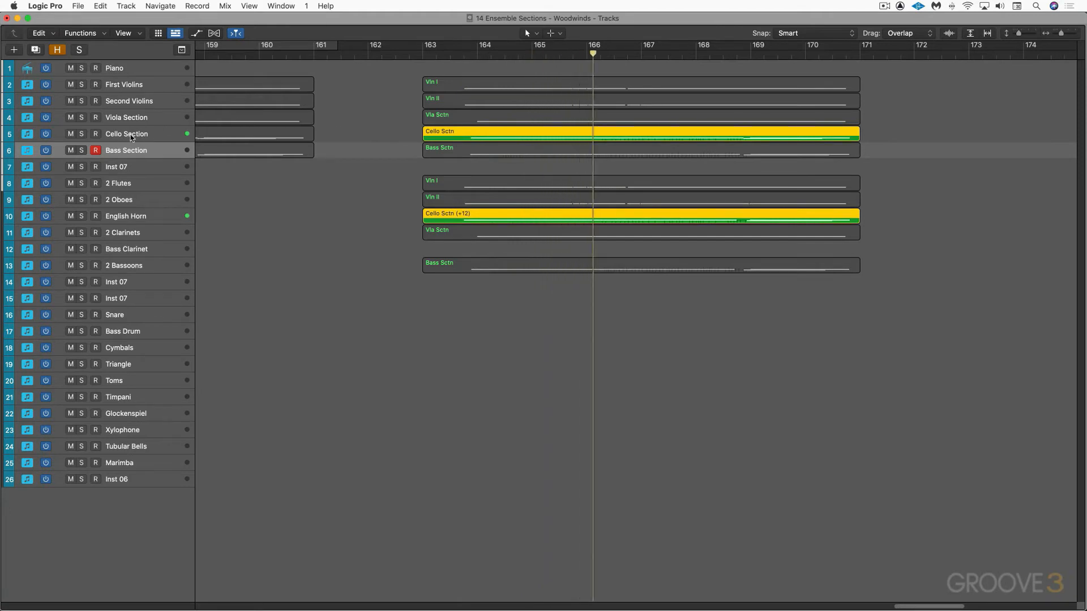
left_click(71, 134)
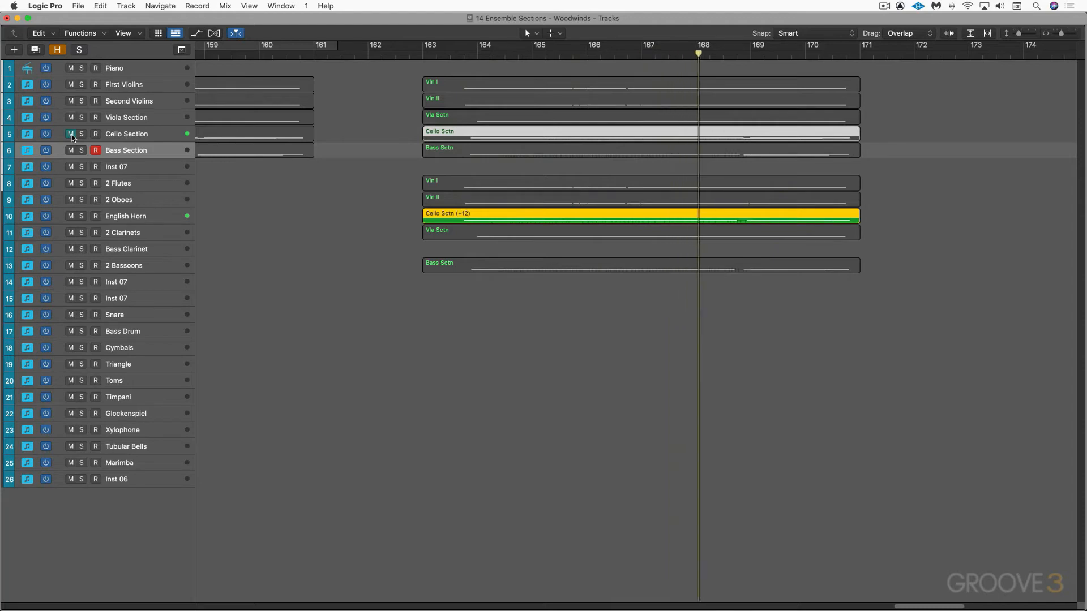
left_click(71, 134)
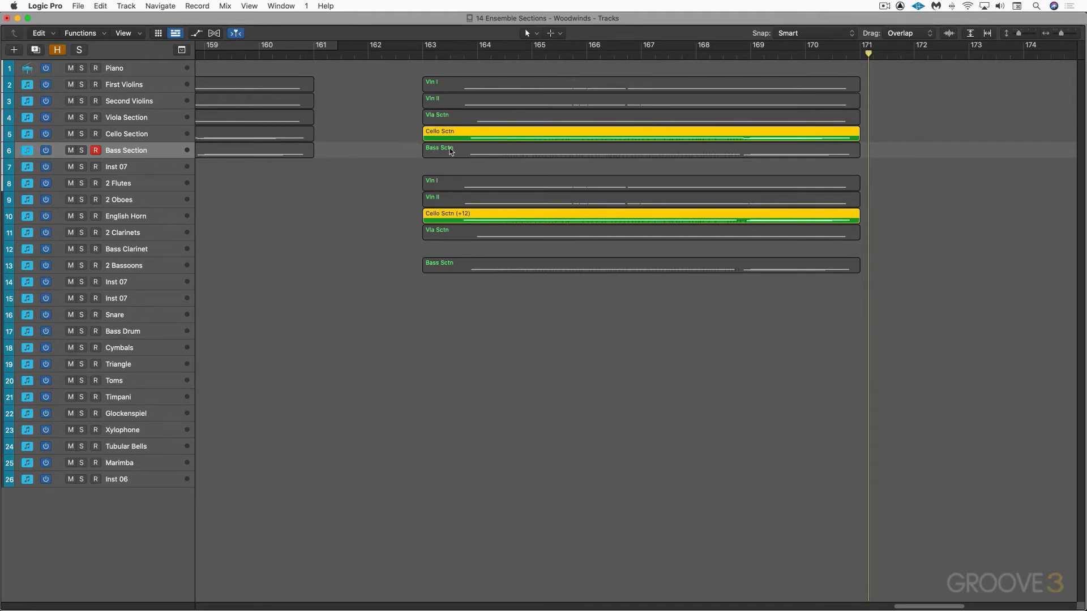
Play the soloed Viola Section and 2 Clarinets regions from bar 163, briefly muting the violas to hear the clarinets alone
left_click(451, 122)
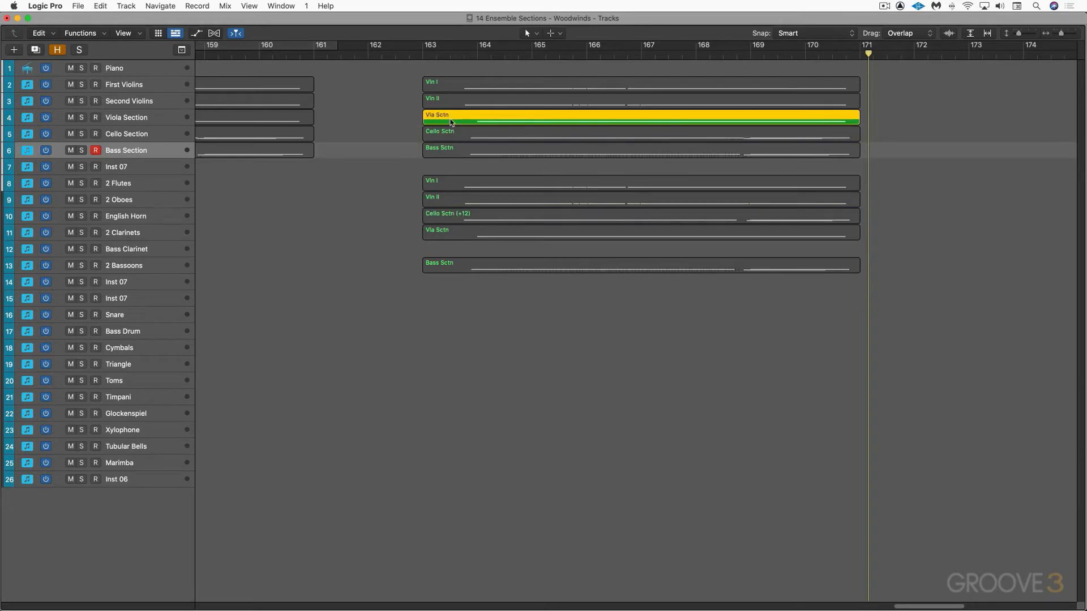
left_click(452, 236, "shift")
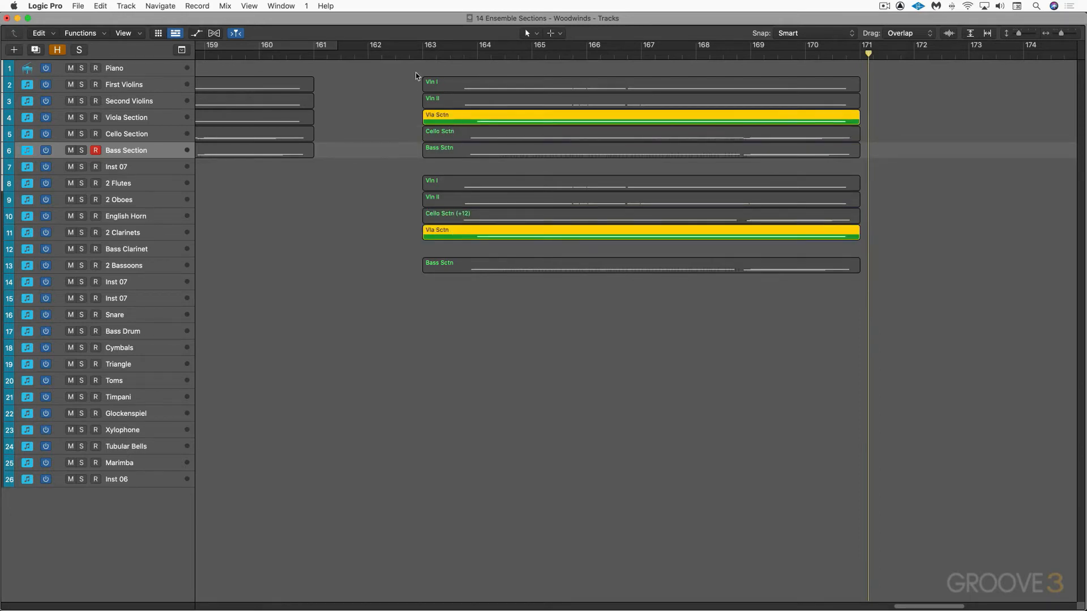
left_click(432, 55)
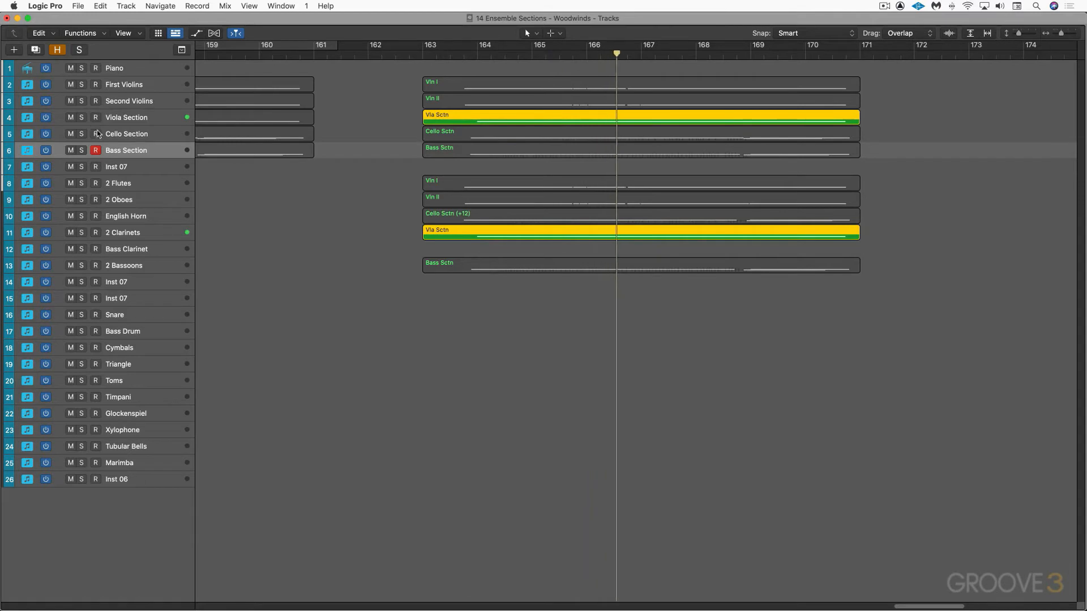
left_click(71, 118)
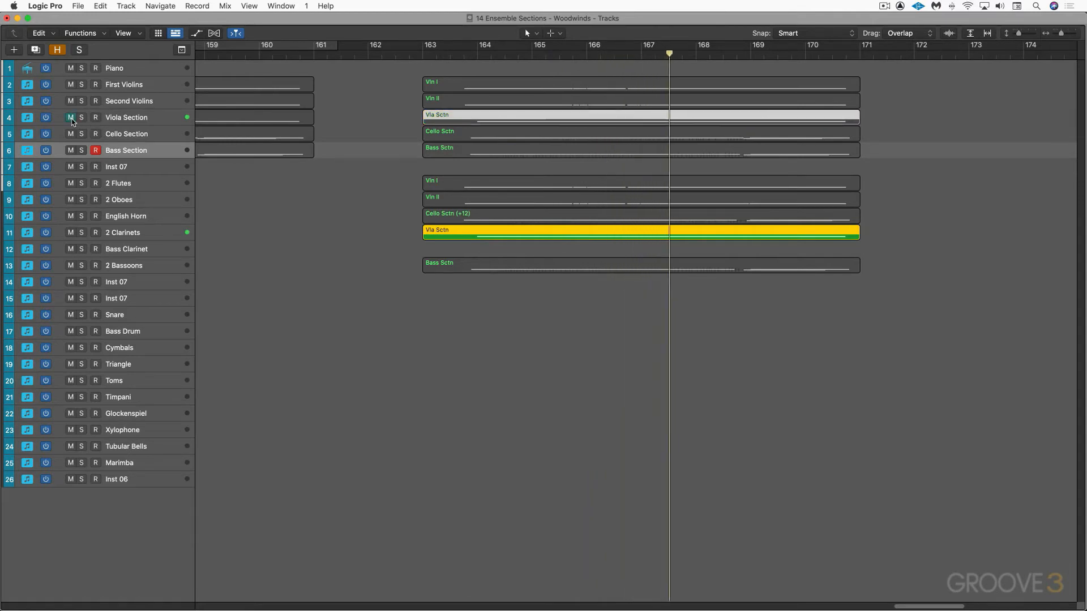
left_click(71, 118)
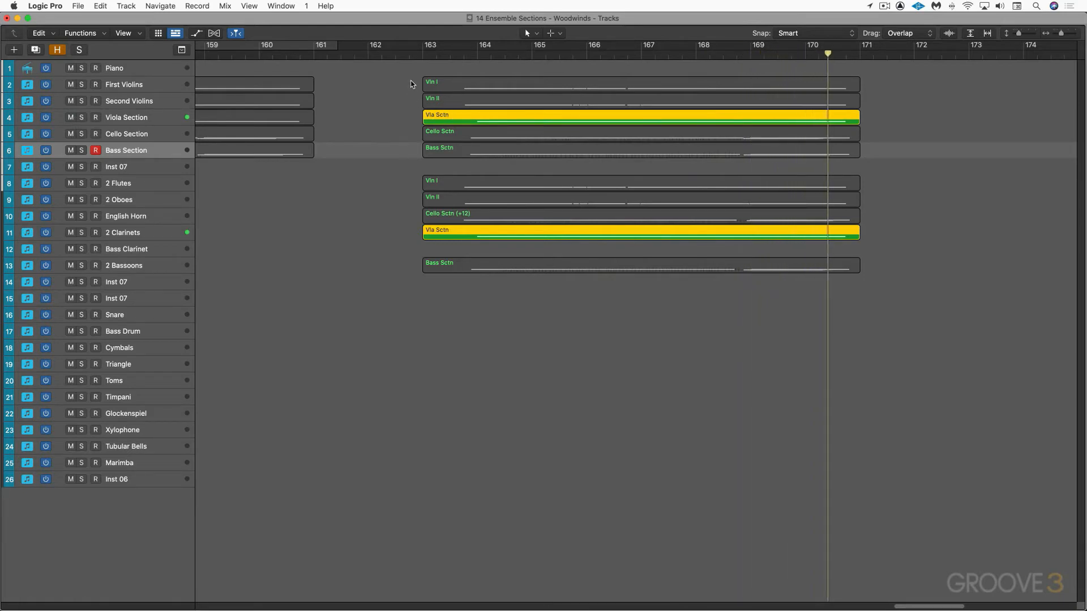
Solo the violin and viola regions together with the flute, oboe, English horn and clarinet regions and play from bar 163
left_click_drag(414, 83, 455, 124)
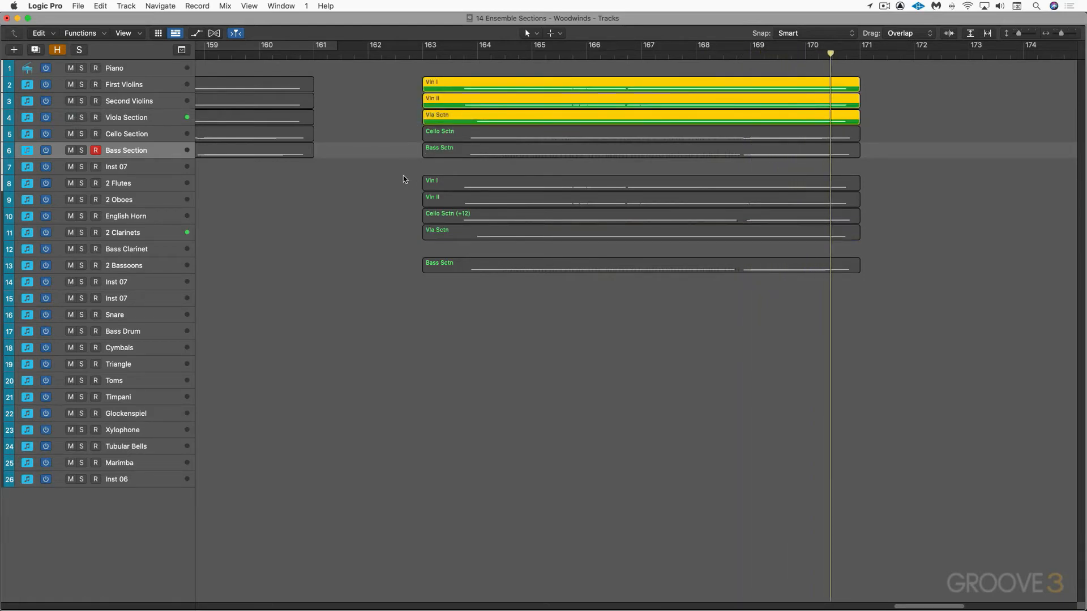
left_click_drag(412, 174, 456, 234)
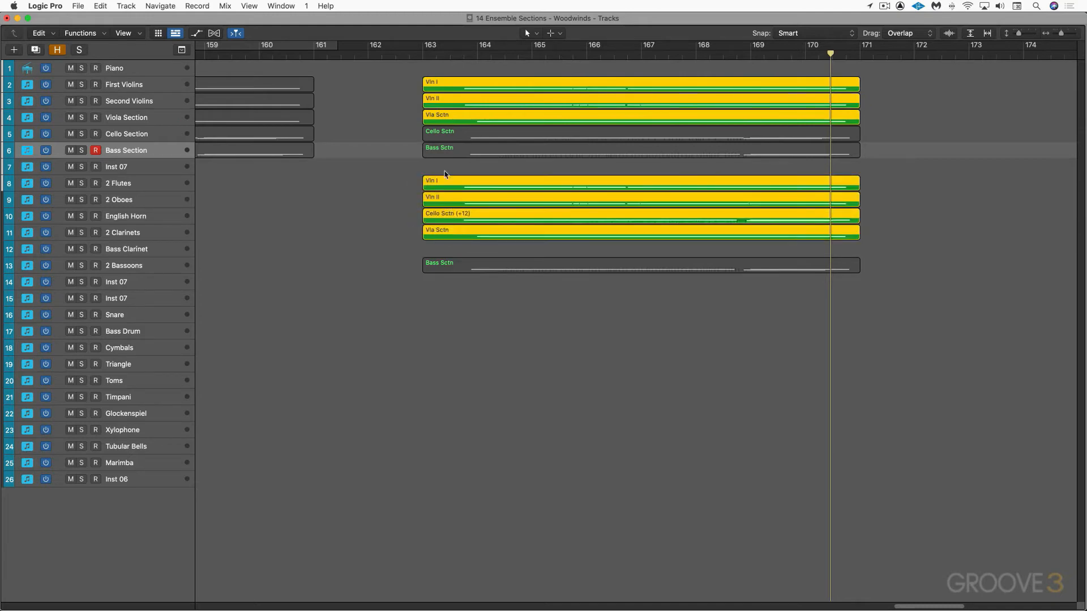
left_click(426, 53)
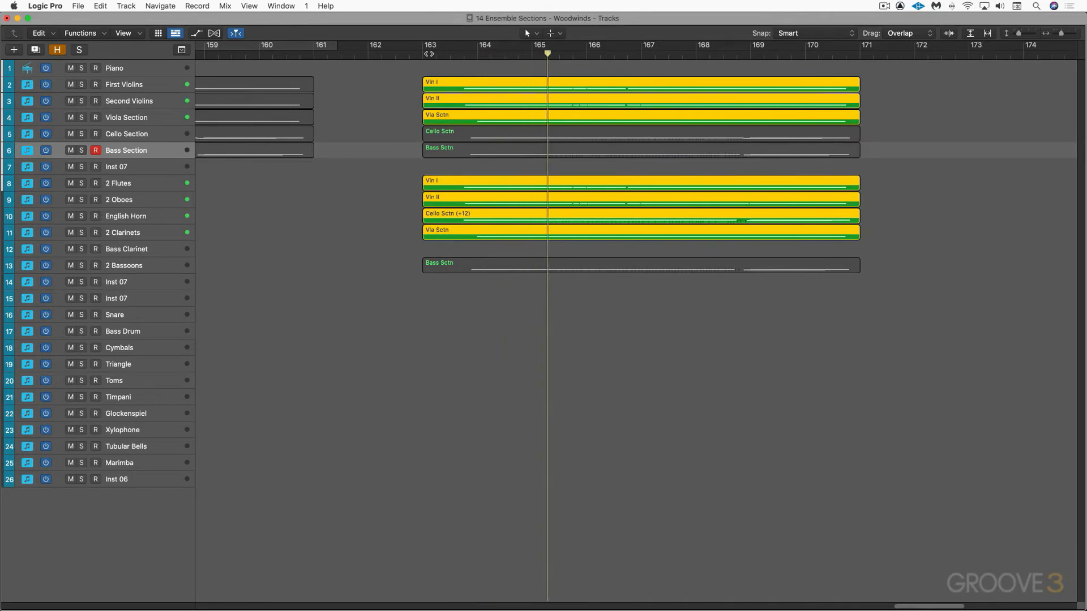
Play the soloed Bass Section and 2 Bassoons regions from bar 163, briefly muting the basses to hear the bassoons alone
left_click(456, 131)
left_click(448, 149)
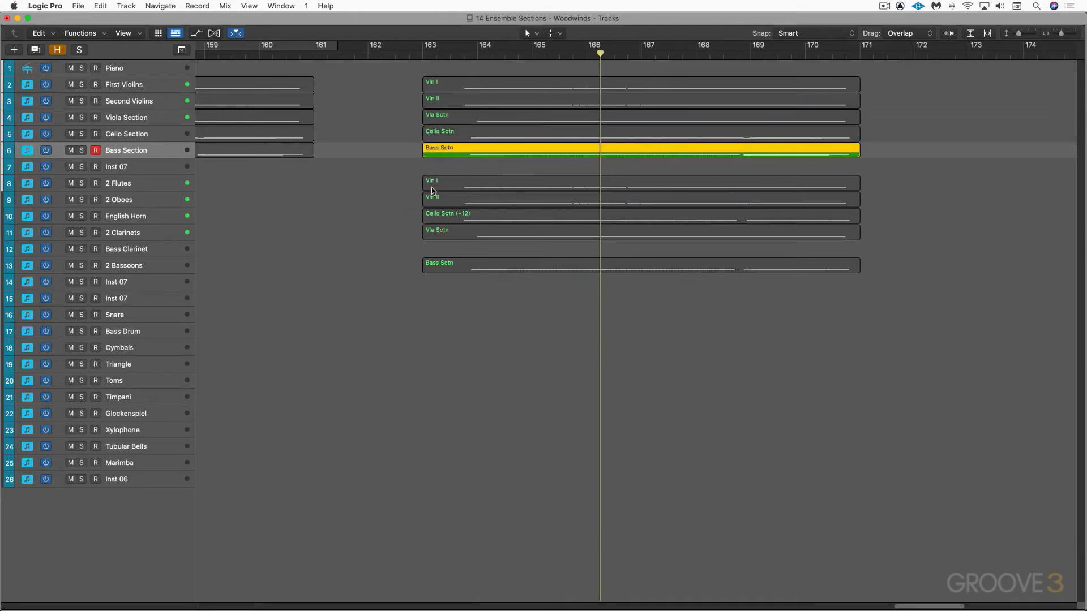
left_click(489, 269, "shift")
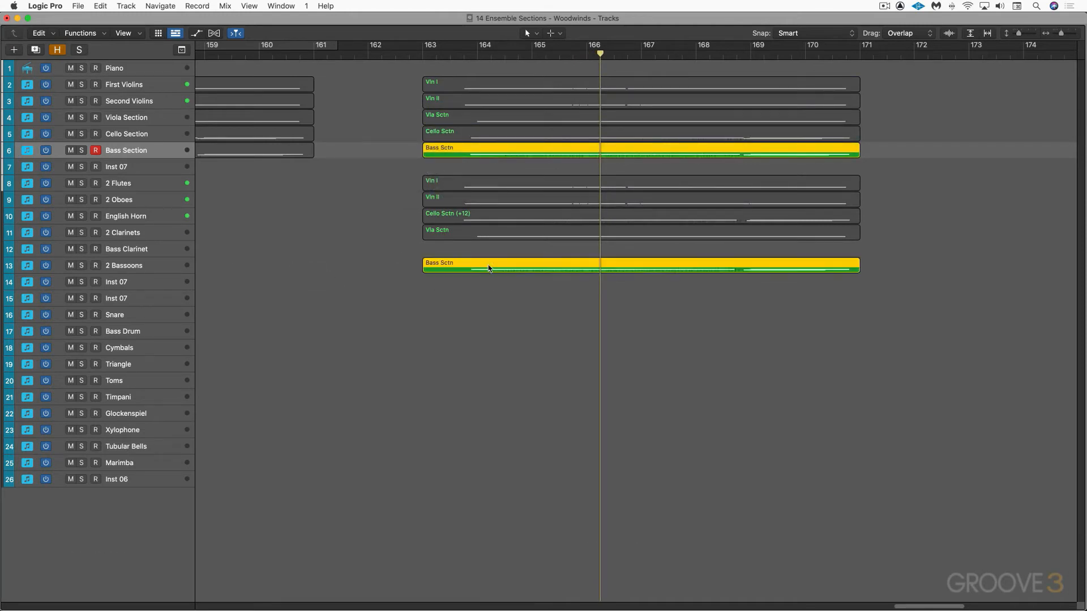
left_click(463, 54)
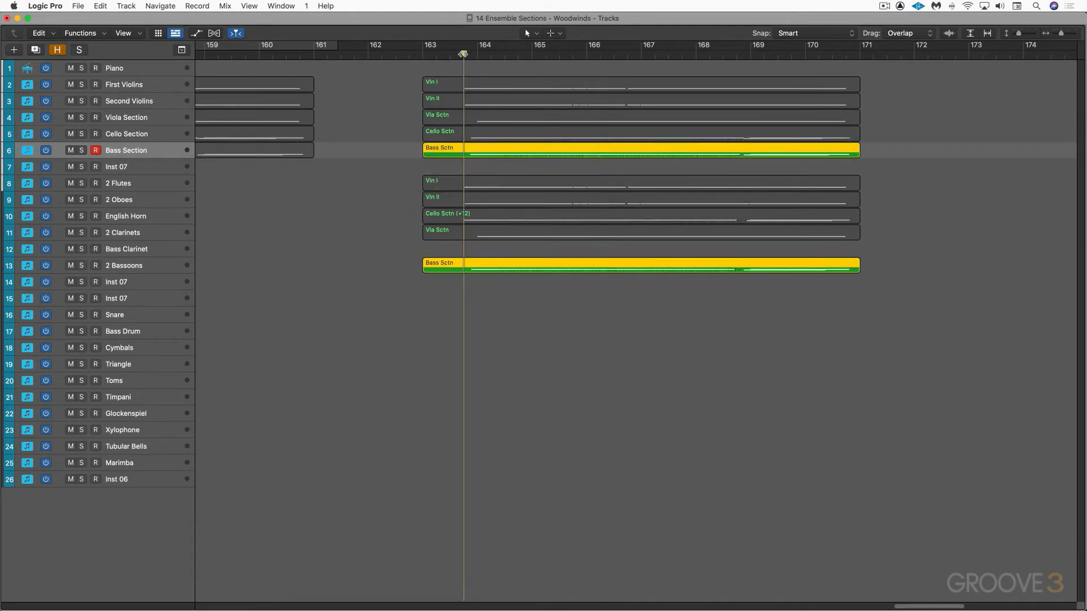
key("space")
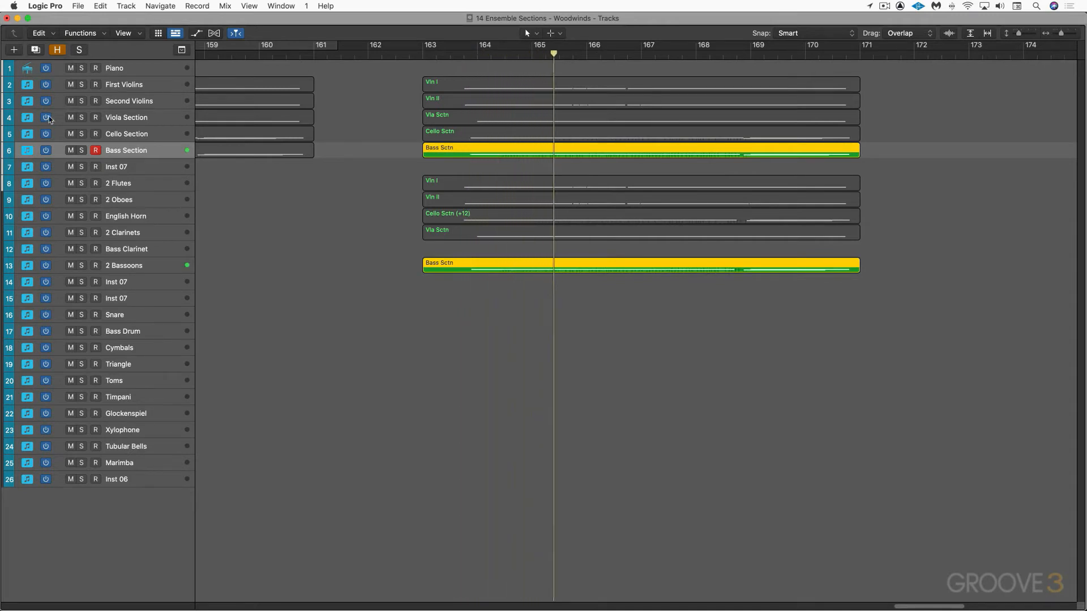
left_click(71, 150)
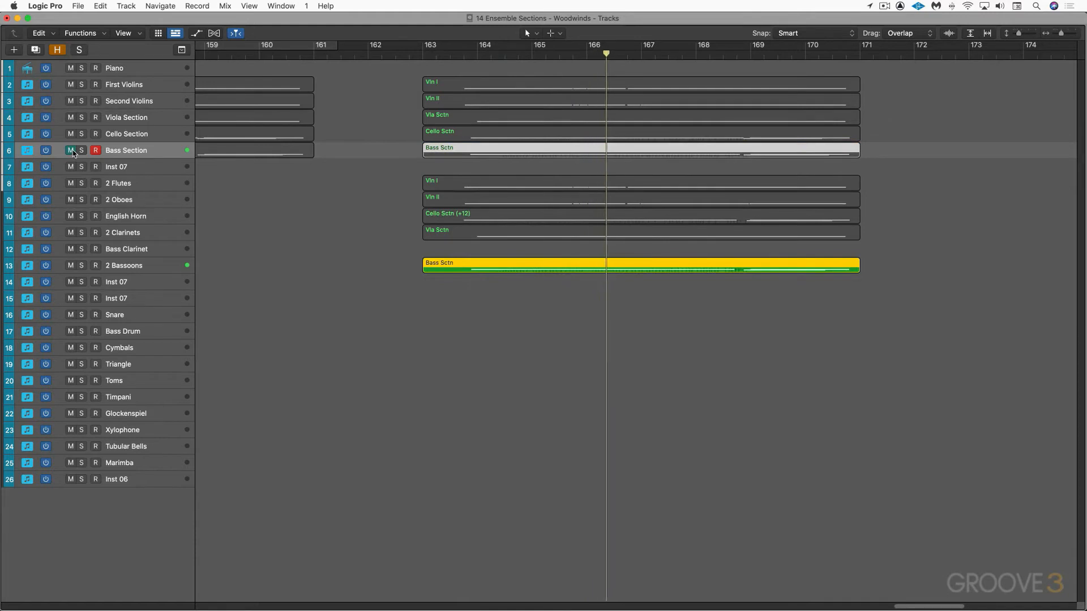
left_click(71, 150)
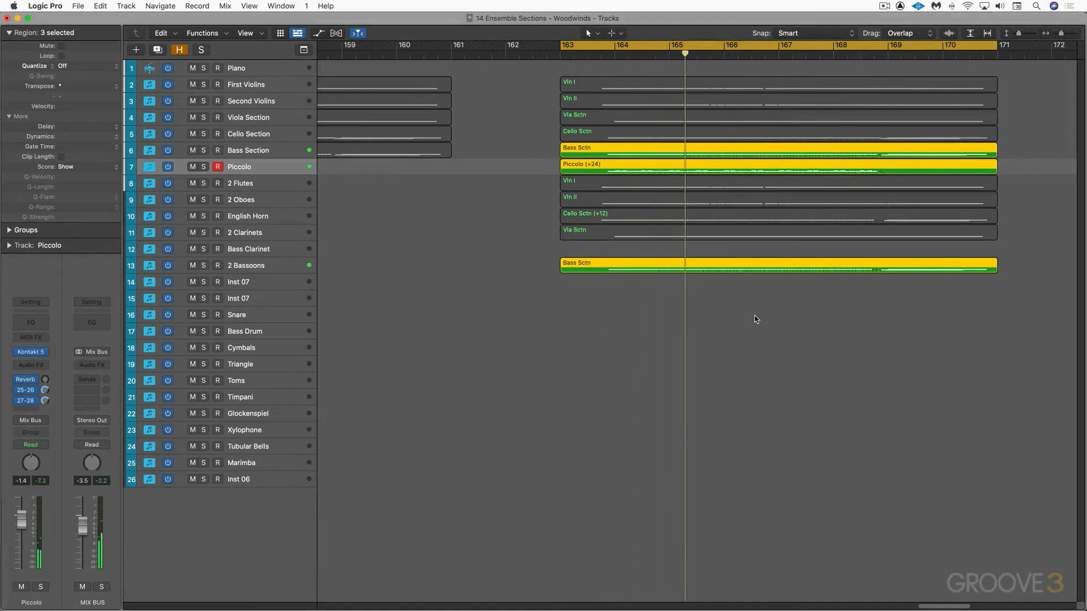
Hide the inspector, turn off solo and play all strings and woodwinds with the piccolo from bar 163
key("i")
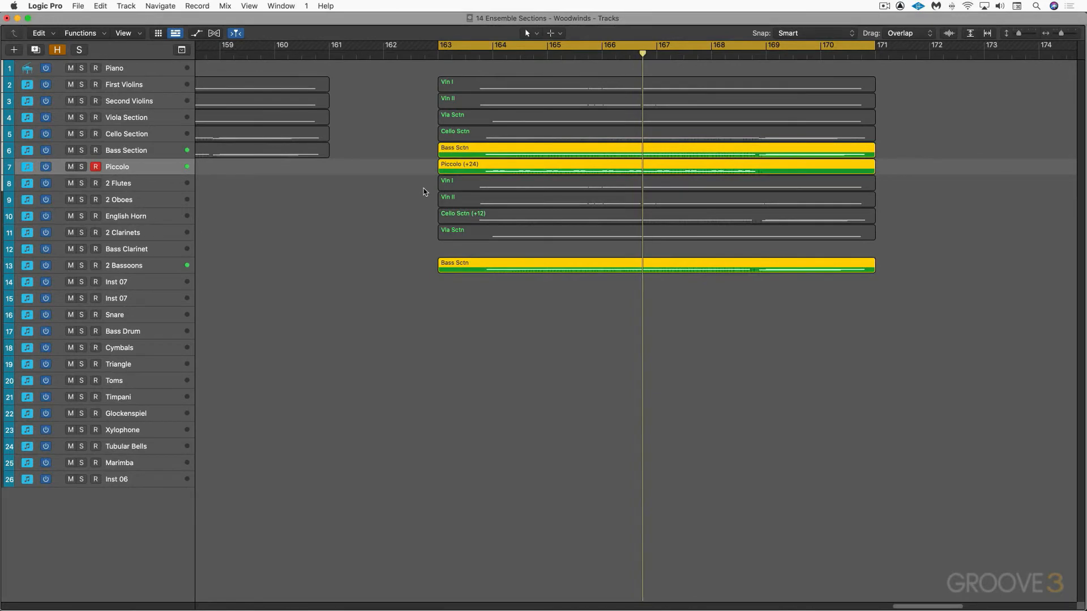
key("ctrl+s")
key("space")
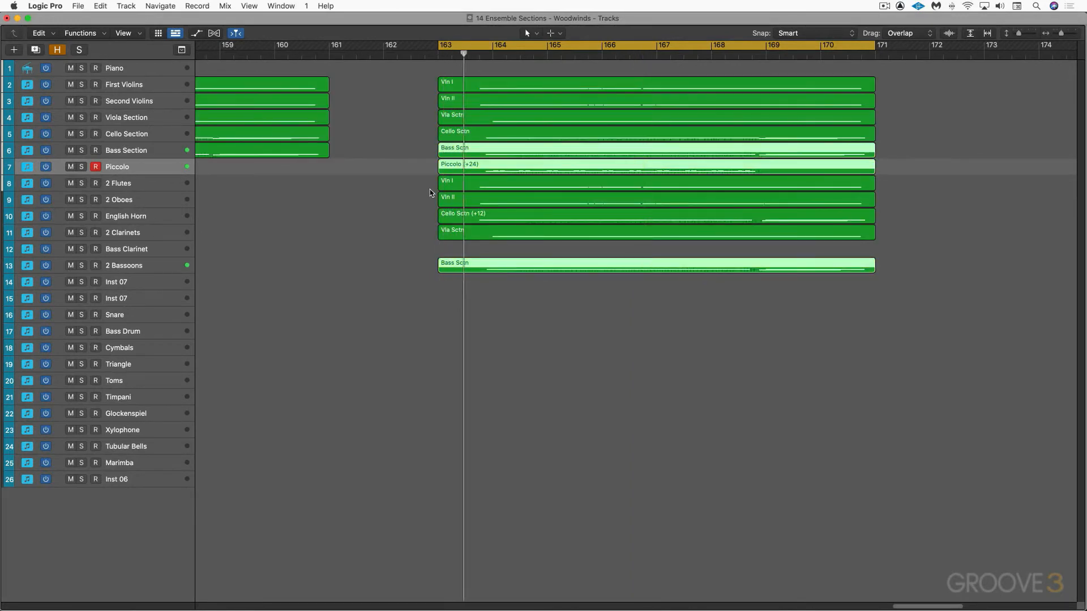
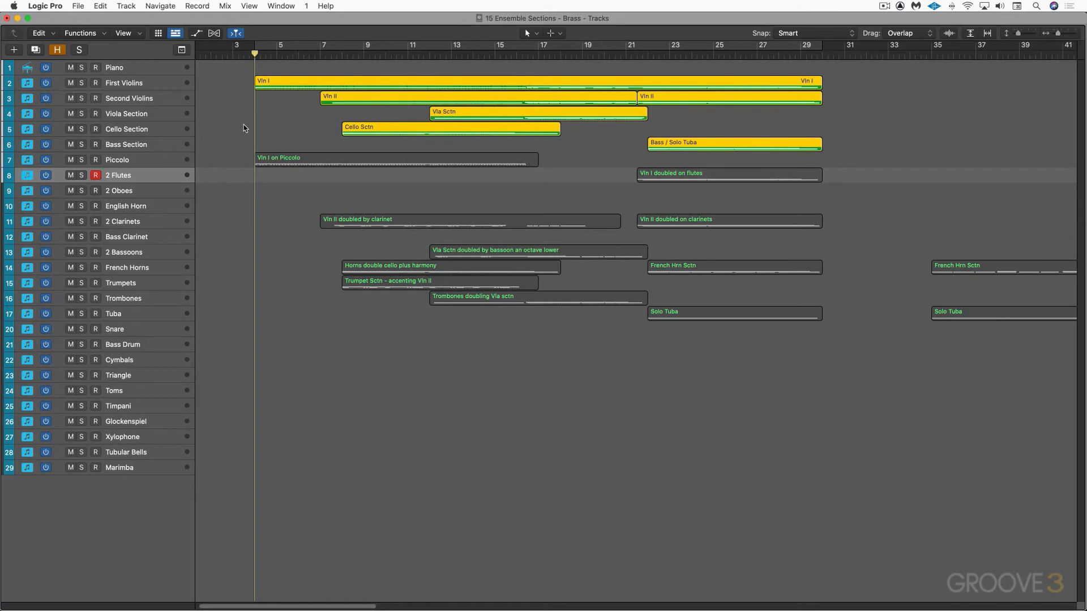
Follow the soloed string parts in the score editor, and play the full brass, woodwind and string arrangement unsoloed from bar 4
key("n")
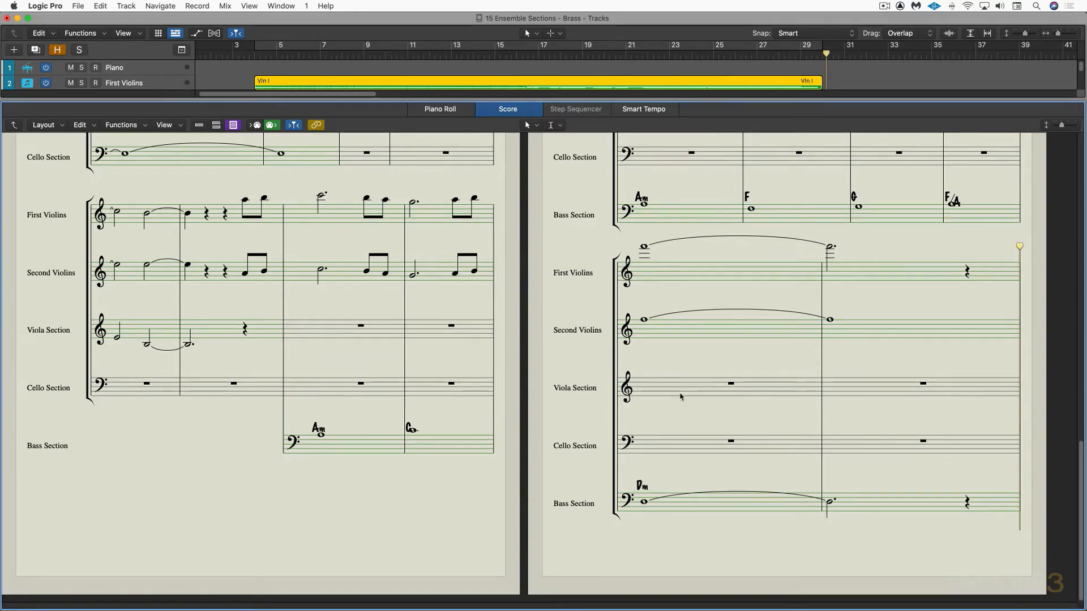
key("n")
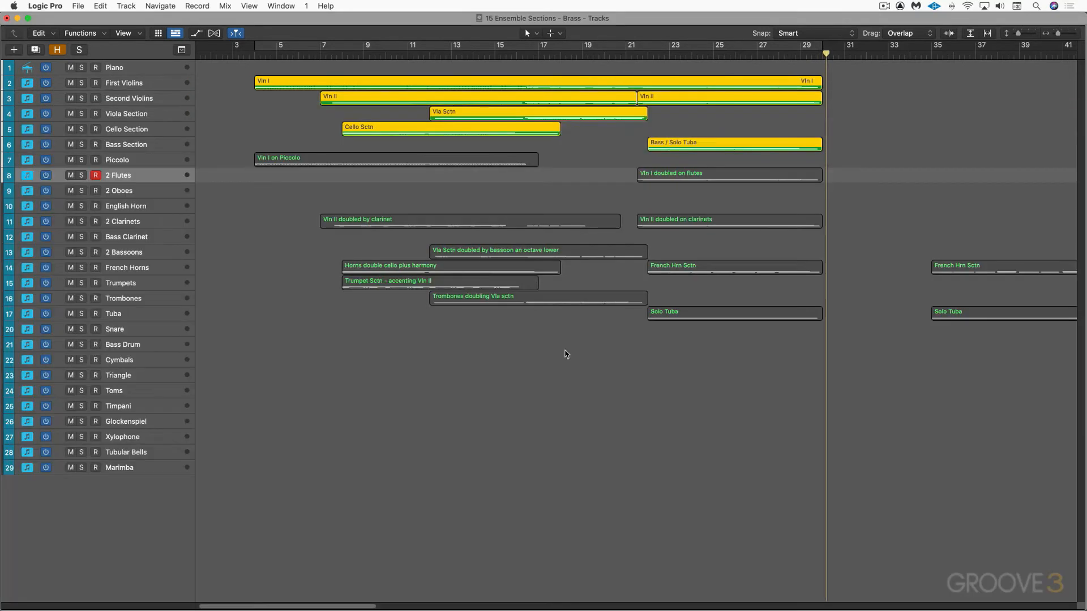
key("ctrl+s")
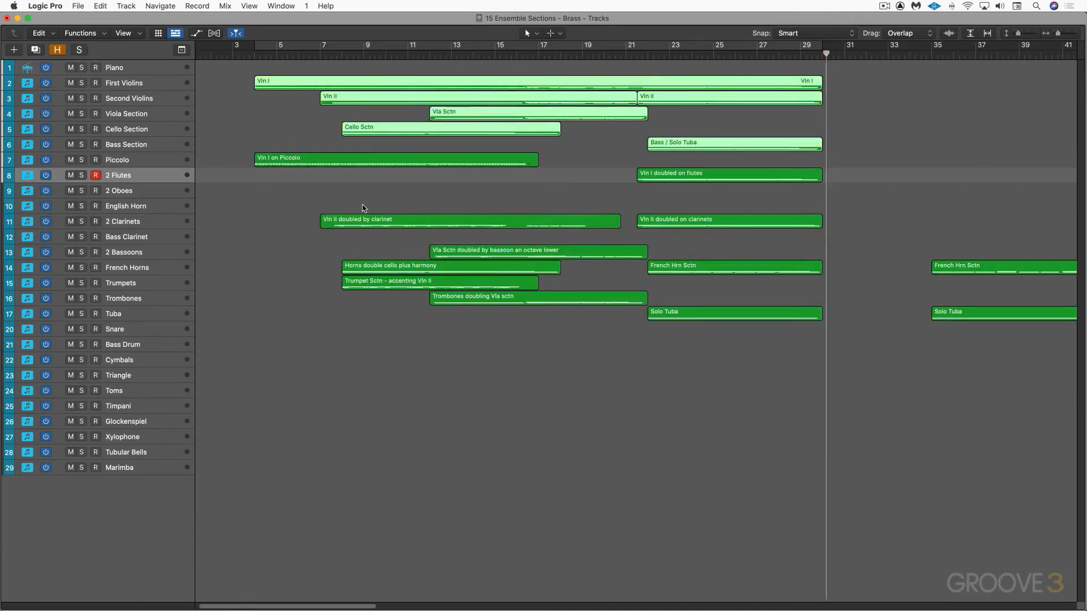
key("shift+space")
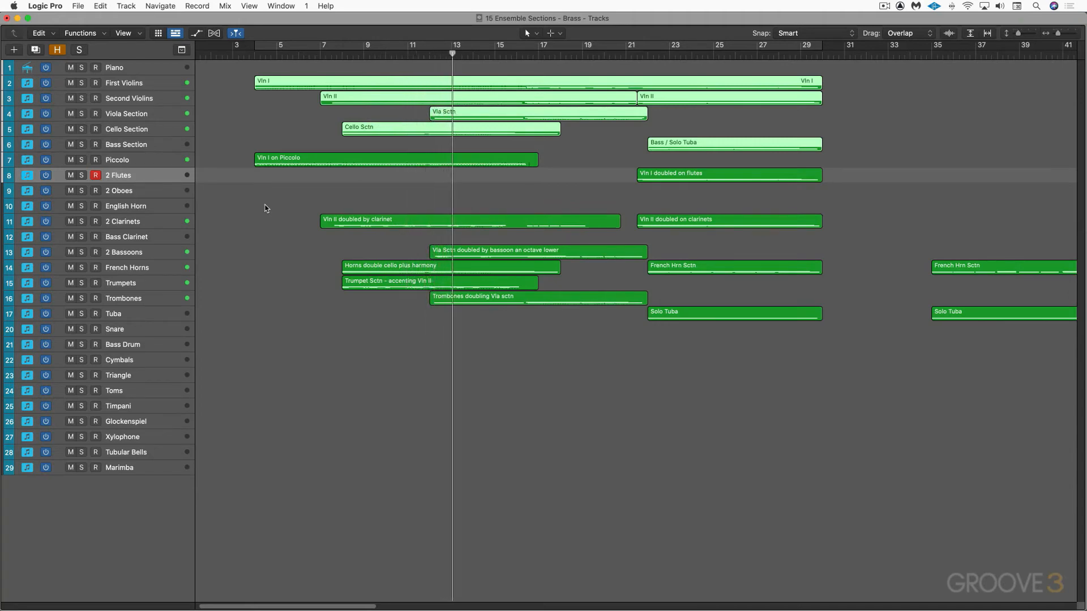
Clear the region selection and check the Piccolo region's notation in the score editor, closing the editor again
left_click(335, 179)
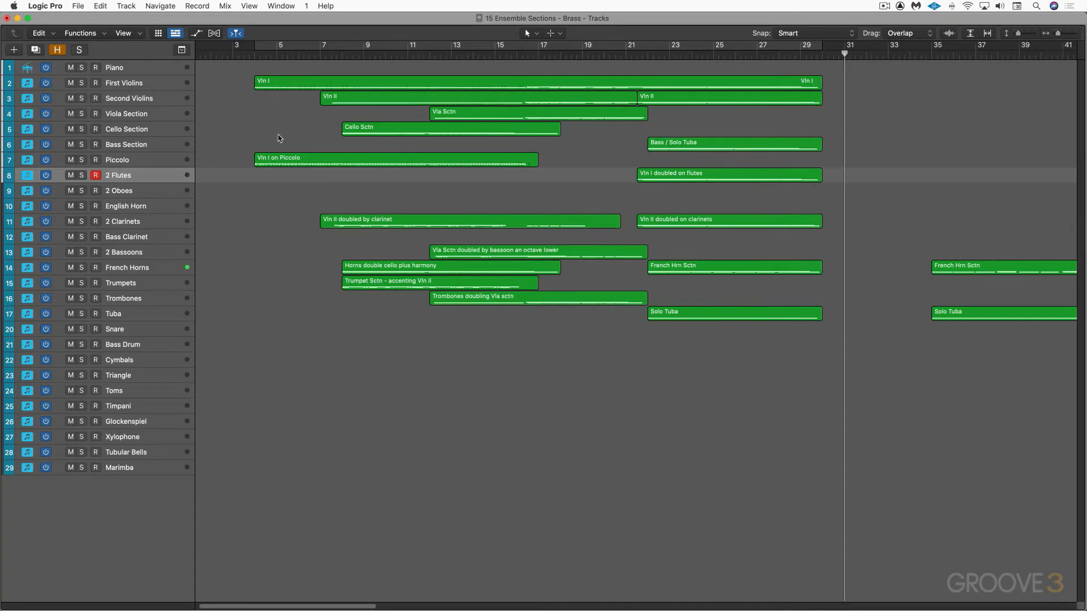
left_click(287, 159)
key("n")
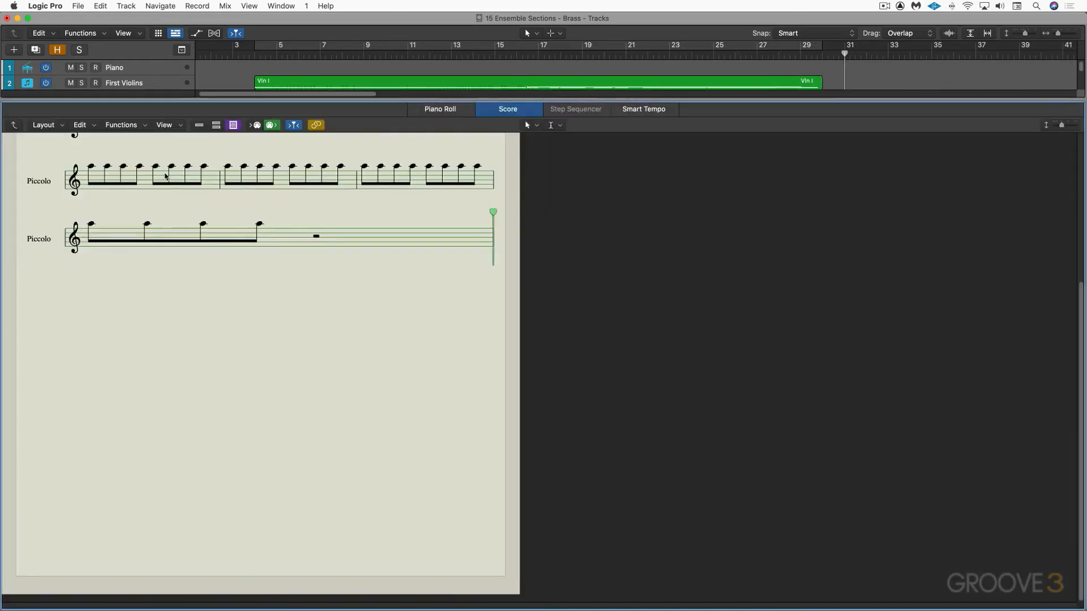
key("n")
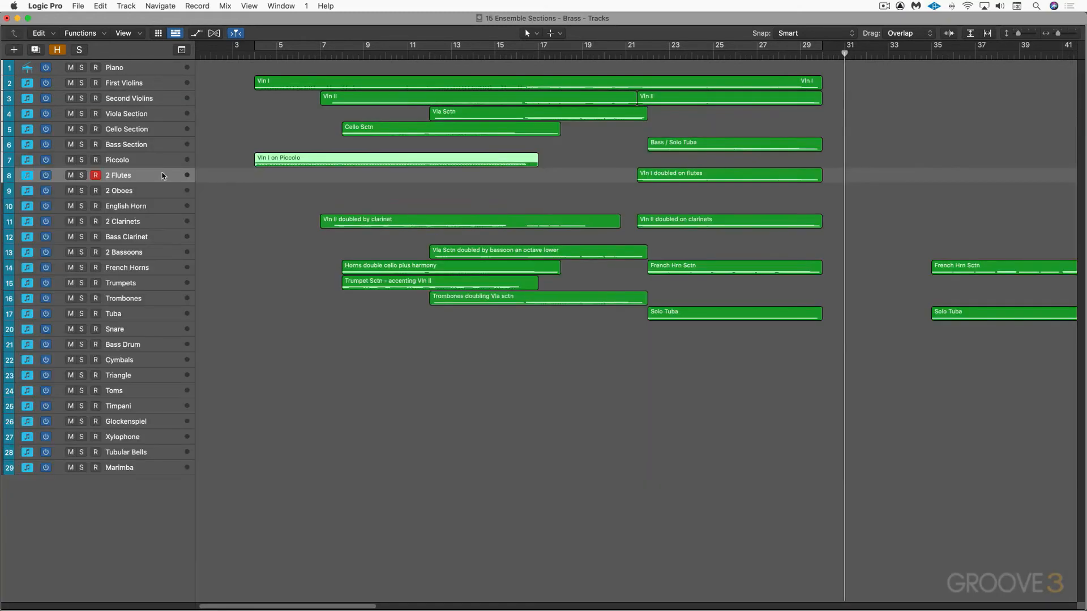
Play the arrangement from the selected Vln I and Vln I on Piccolo regions at bar 4, briefly soloing the Piccolo track
left_click(272, 84, "shift")
key("shift+space")
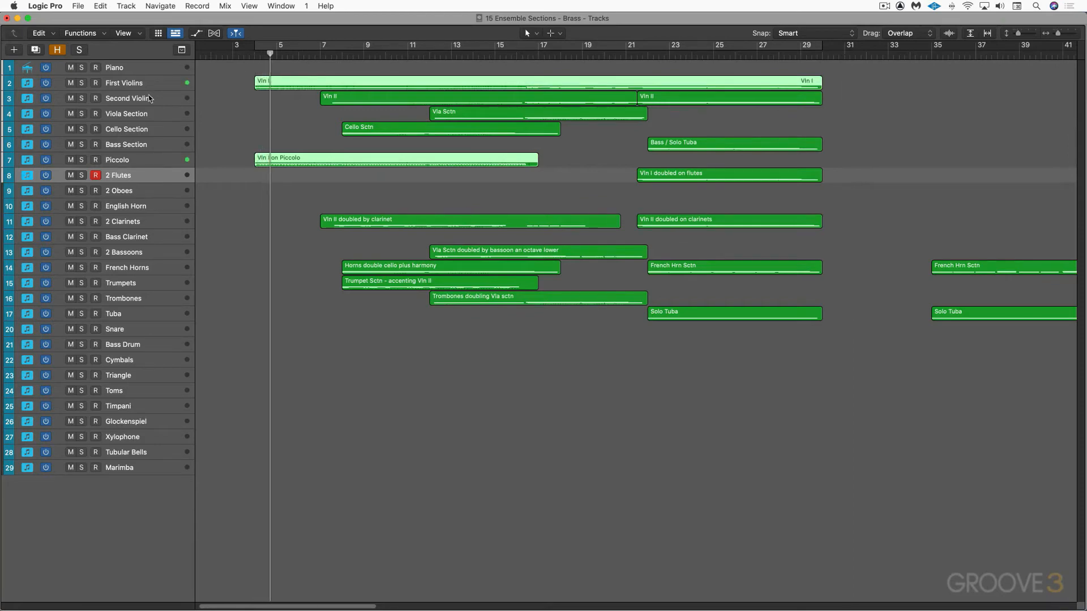
left_click(82, 176)
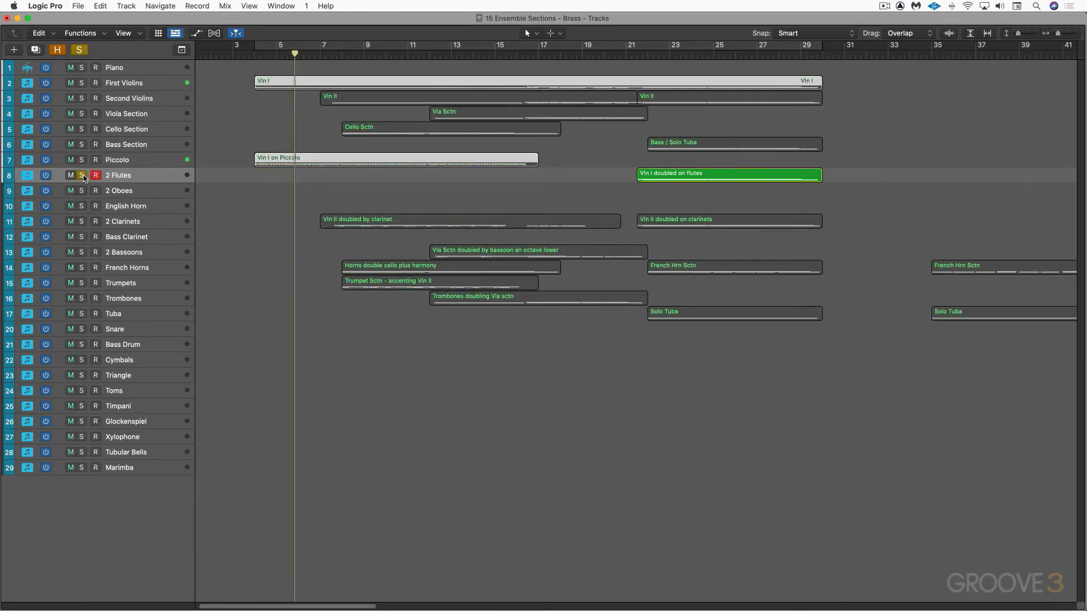
left_click(83, 176)
left_click(82, 160)
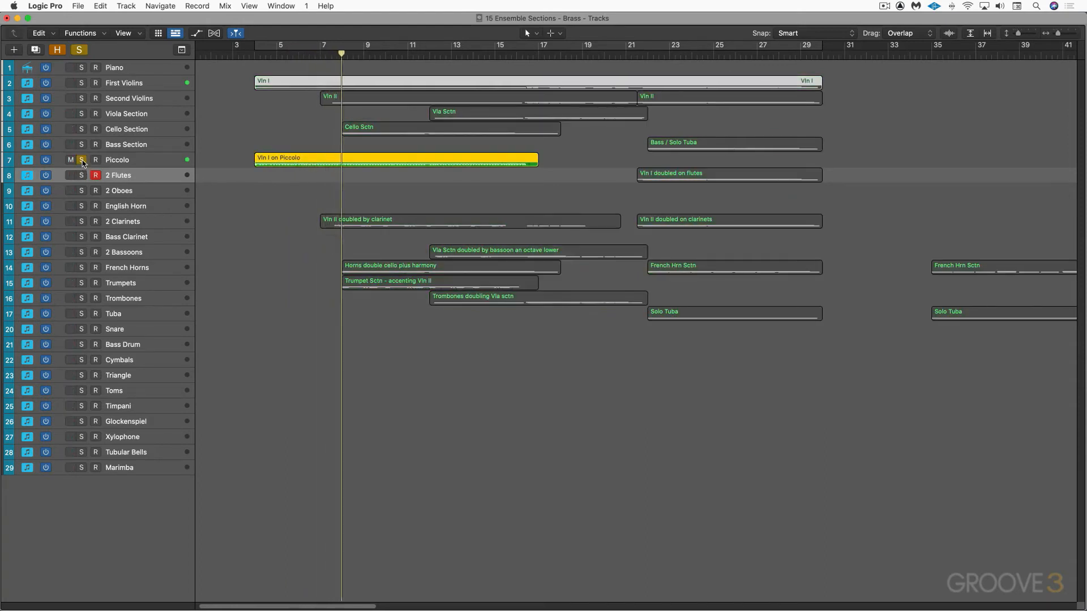
left_click(82, 161)
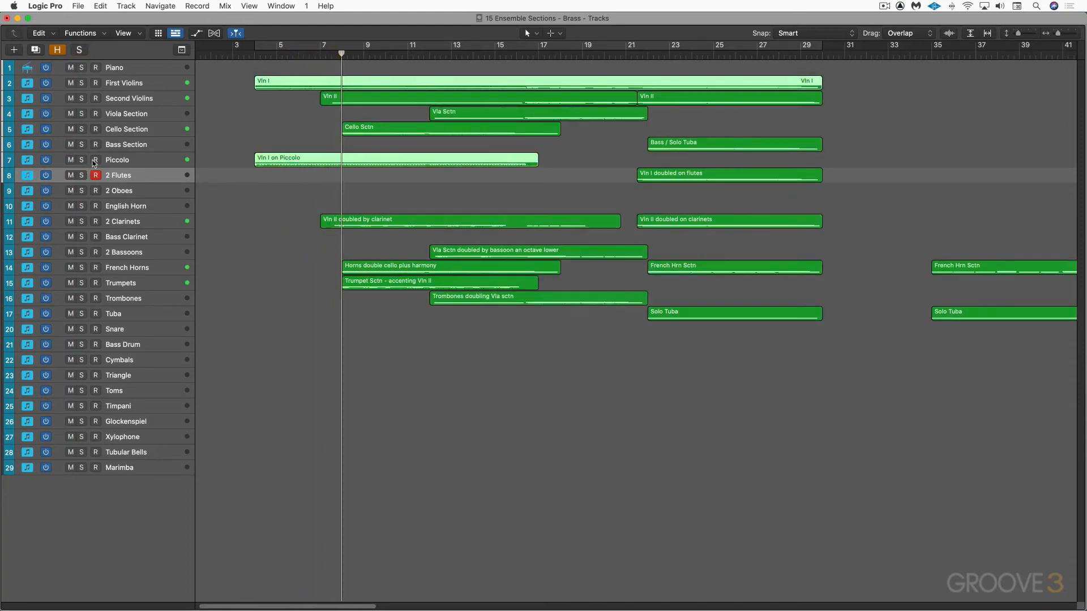
Solo the first Vln II region with its clarinet doubling and play from bar 7, briefly isolating the 2 Clarinets track
left_click(357, 103)
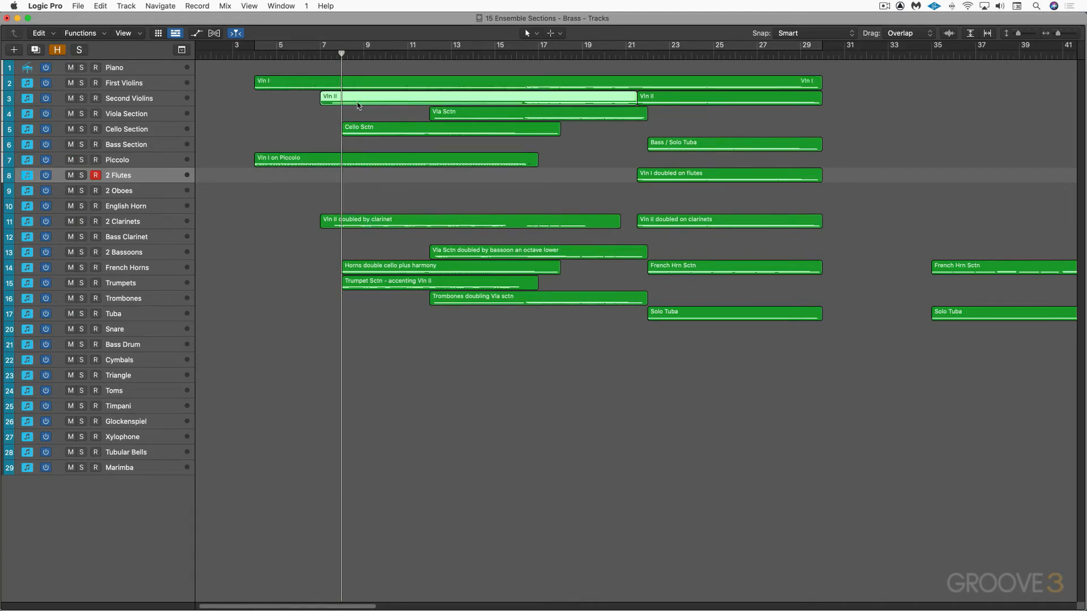
left_click(364, 222, "shift")
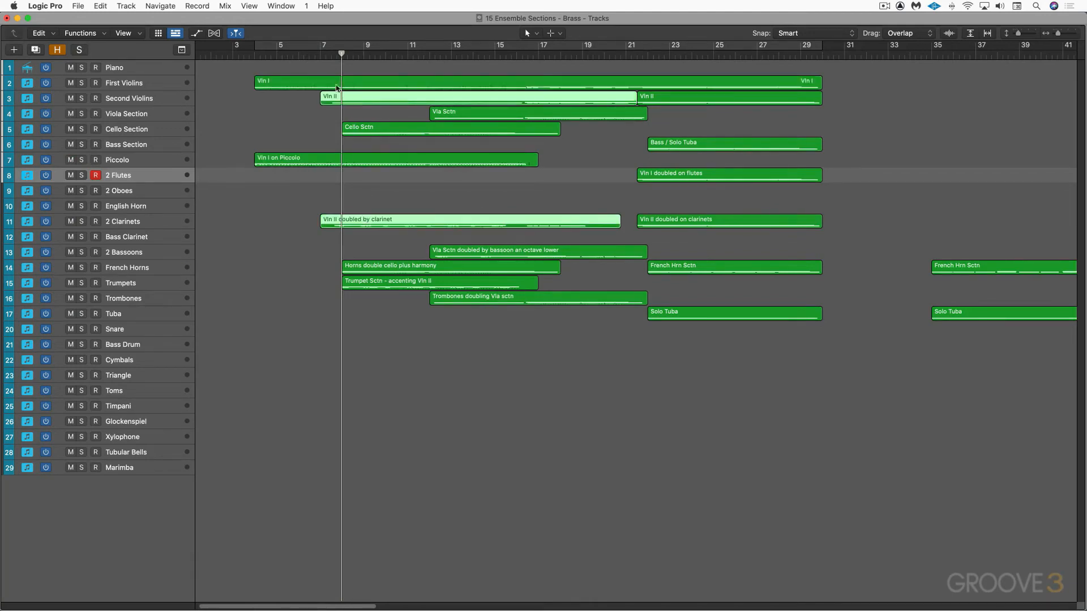
left_click(330, 55)
key("ctrl+s")
key("space")
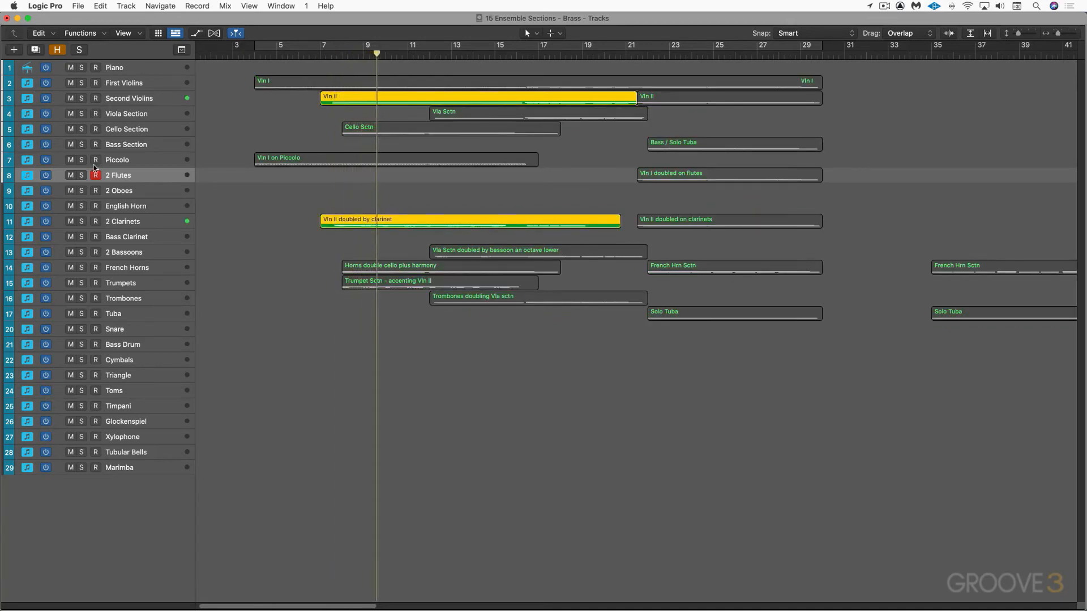
left_click(81, 222)
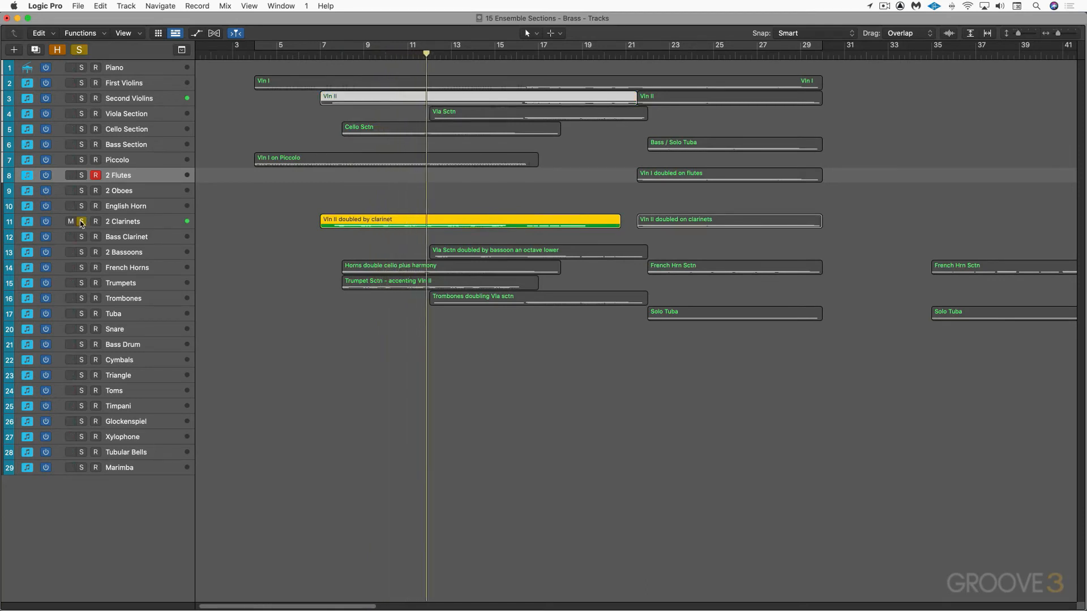
left_click(82, 222)
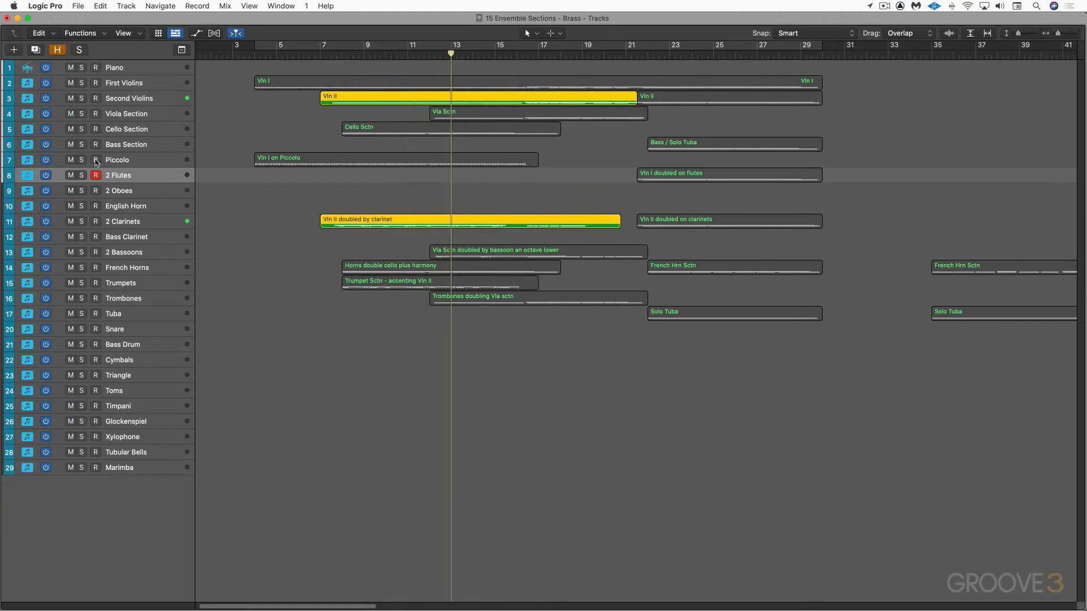
Switch the solo to the Vla Sctn region and its bassoon doubling and play from just before bar 12
left_click(465, 117)
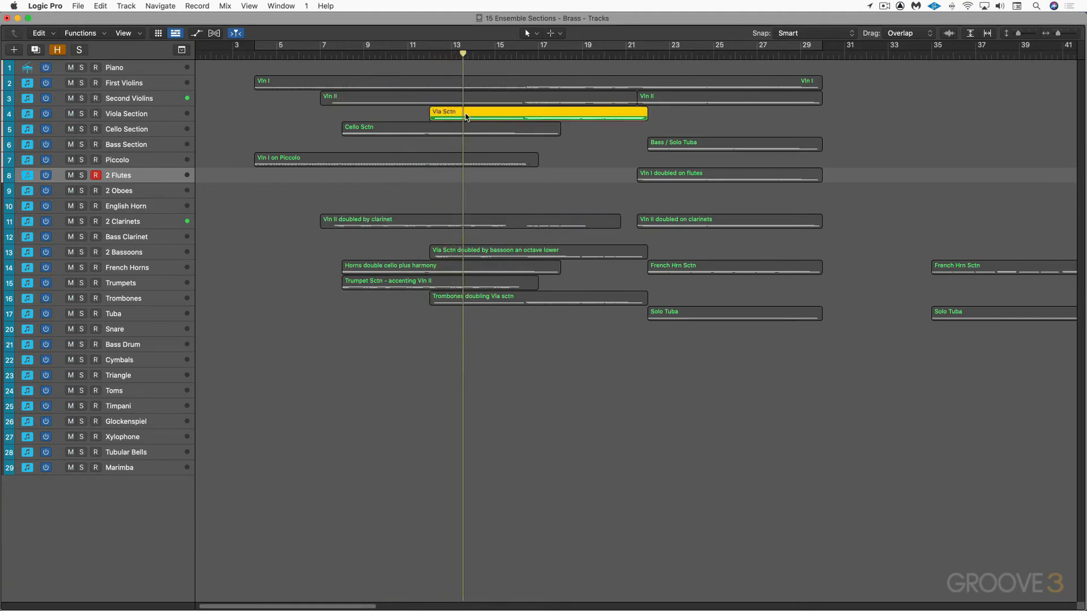
left_click(535, 253, "shift")
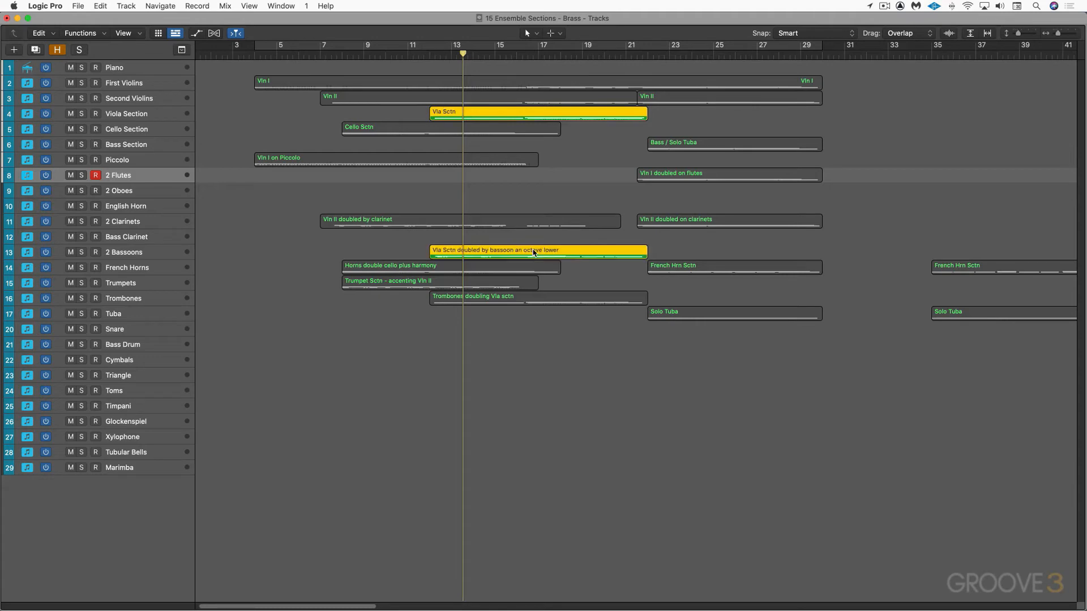
left_click(426, 53)
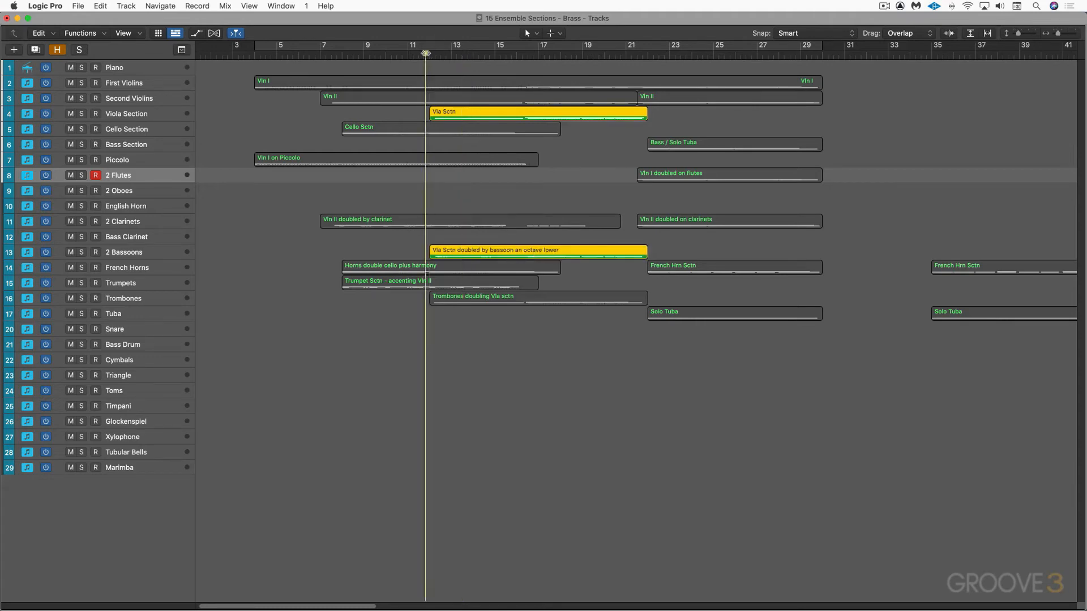
key("space")
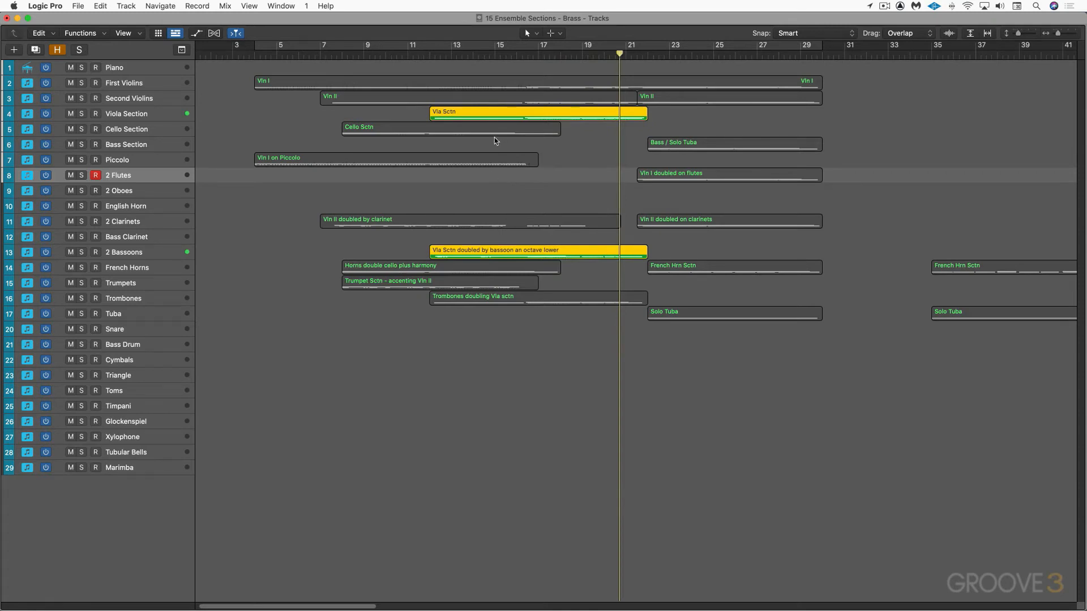
Solo the Cello Section and French Horns tracks with their doubled regions selected, and play from just before bar 8
left_click(378, 131)
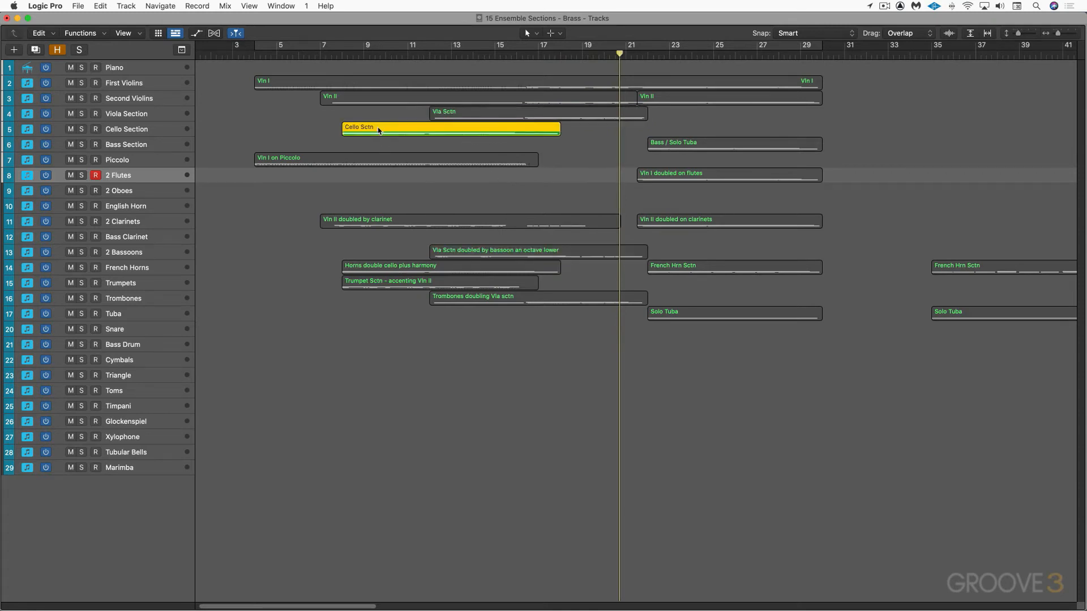
left_click(365, 266, "shift")
left_click(81, 268)
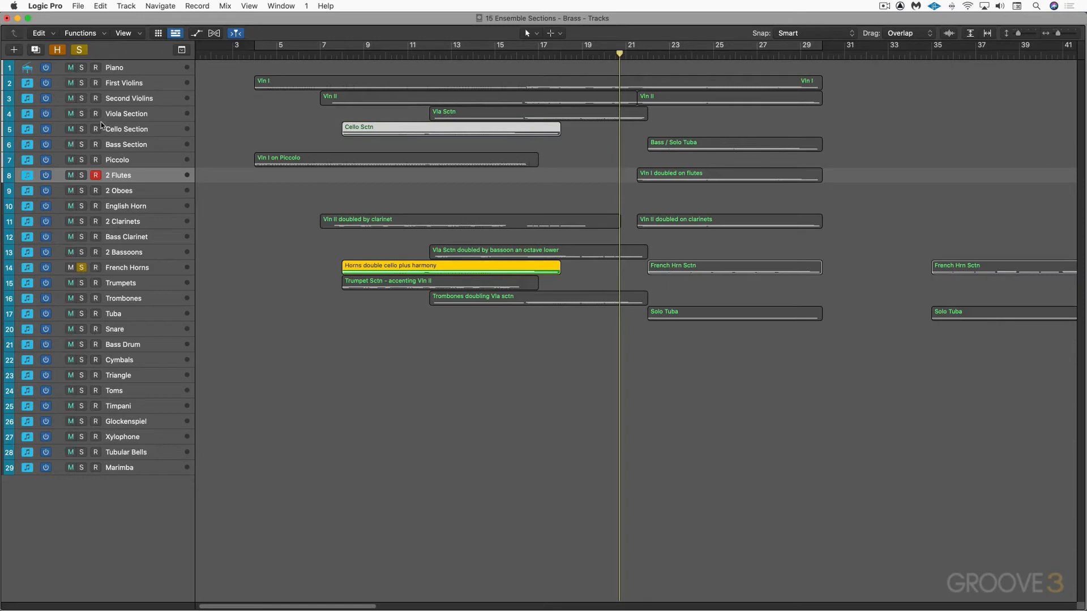
left_click(81, 129)
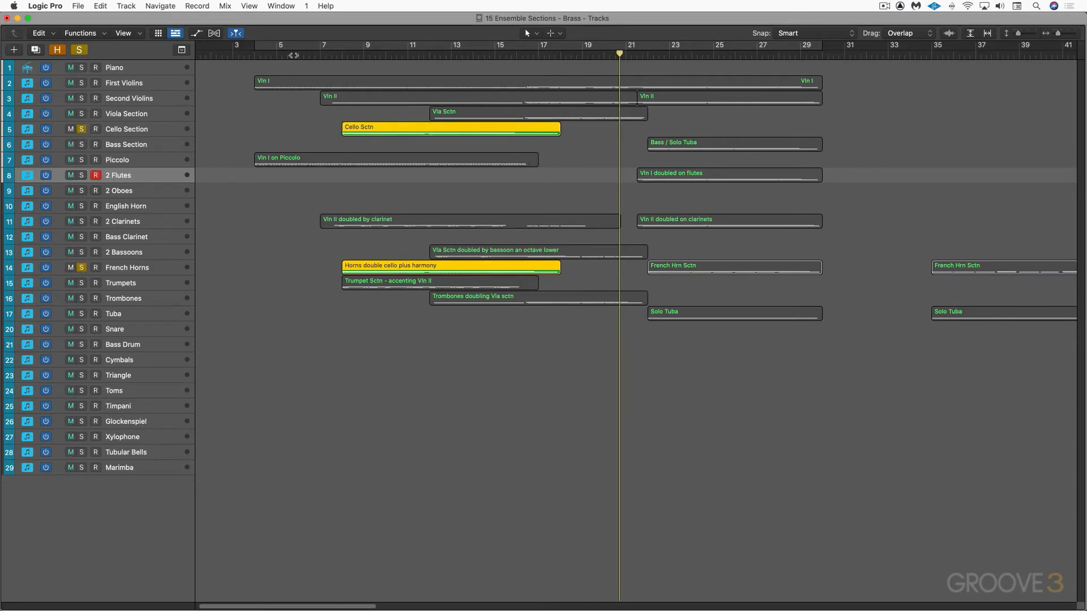
left_click(336, 55)
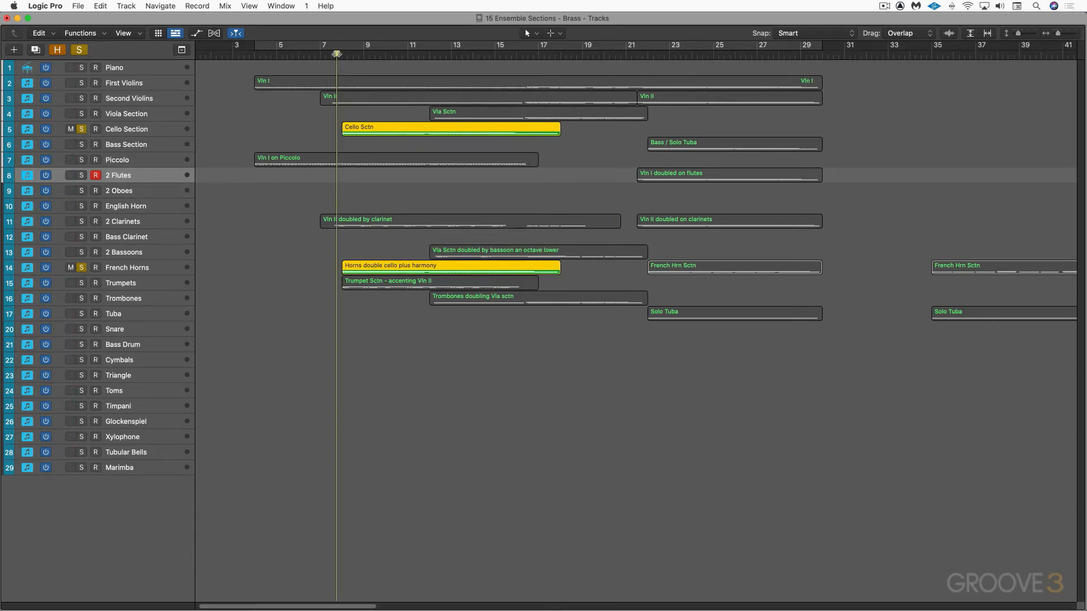
key("space")
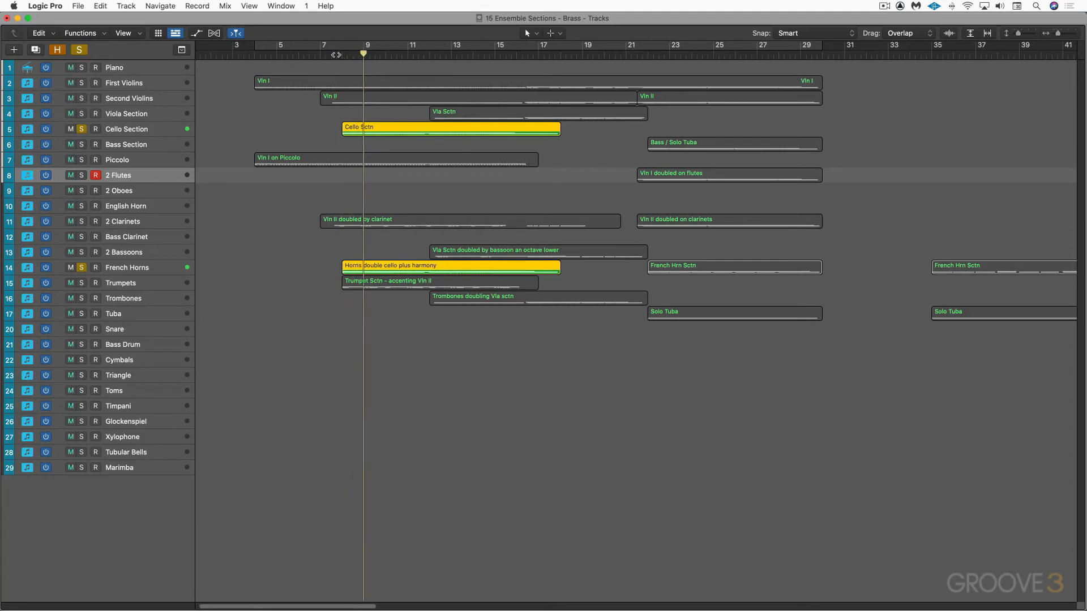
During playback, glance at the cello score and compare the French Horns alone and the Cello Section alone, restoring both solos
key("n")
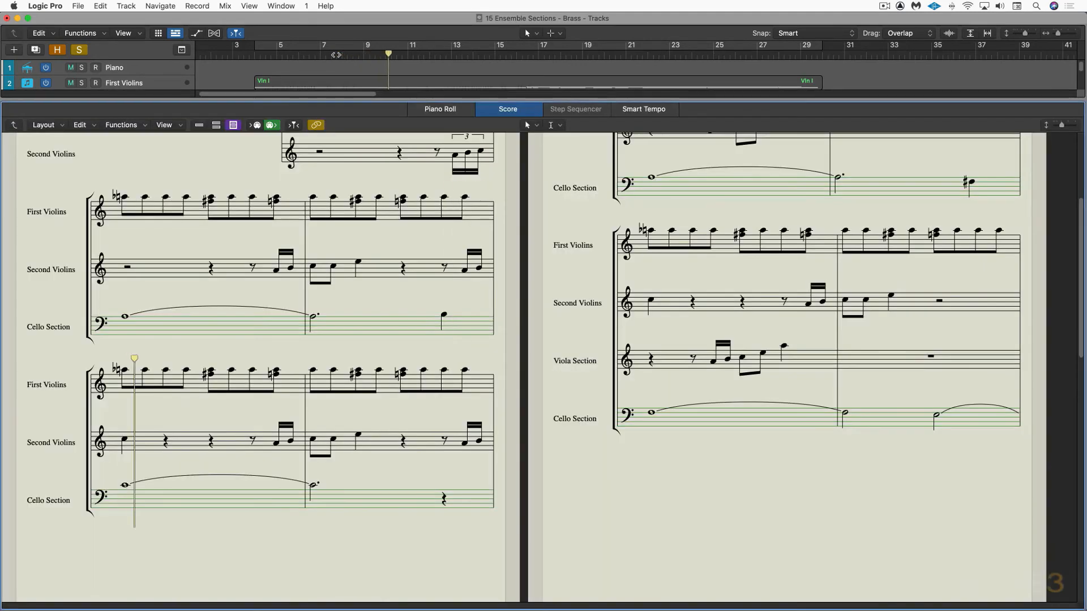
key("n")
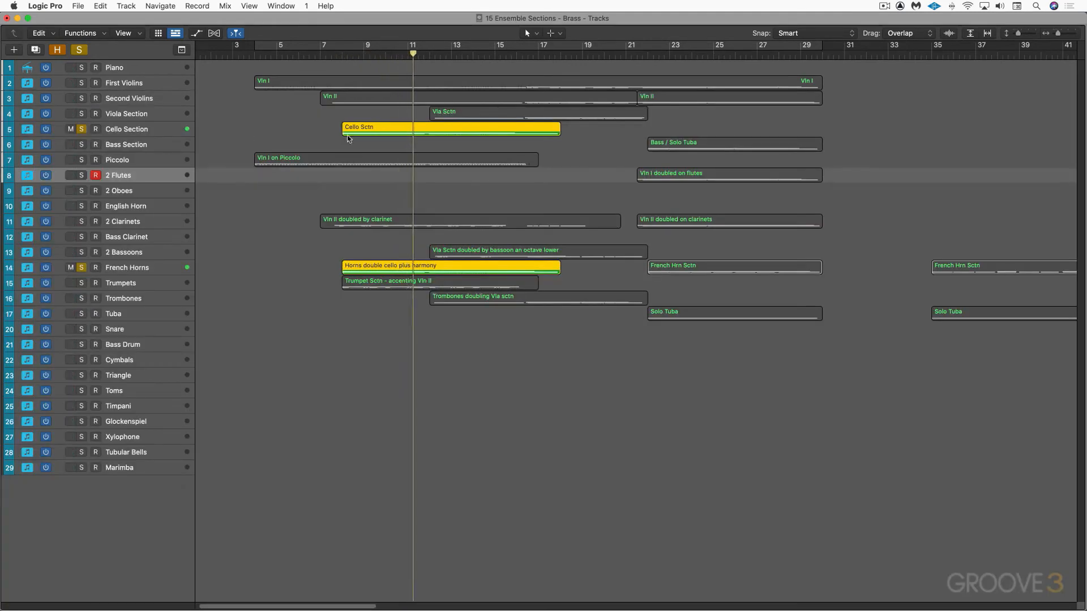
left_click(82, 130)
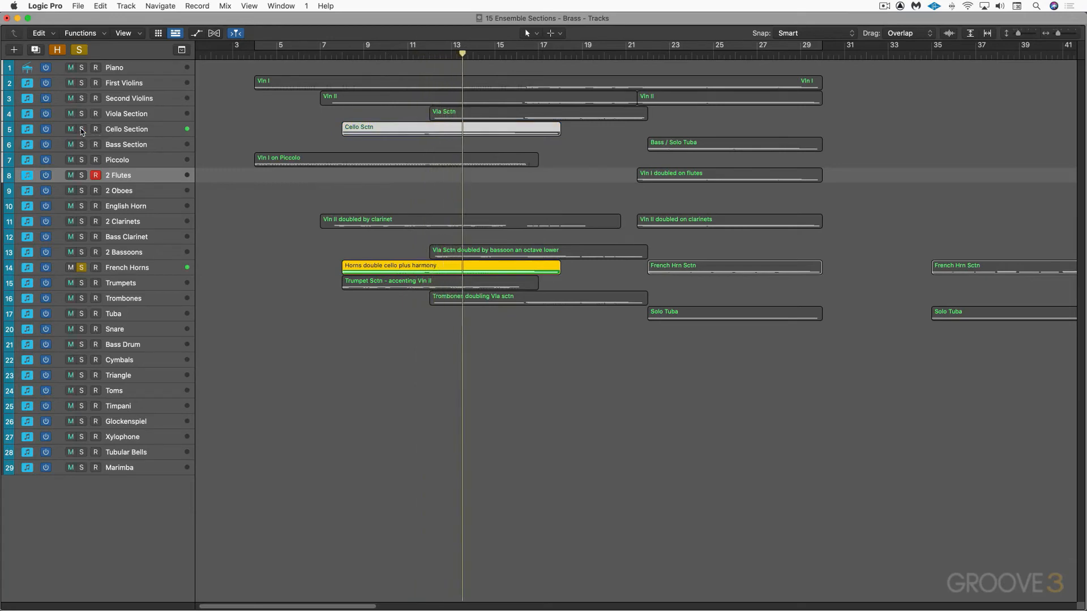
left_click(81, 129)
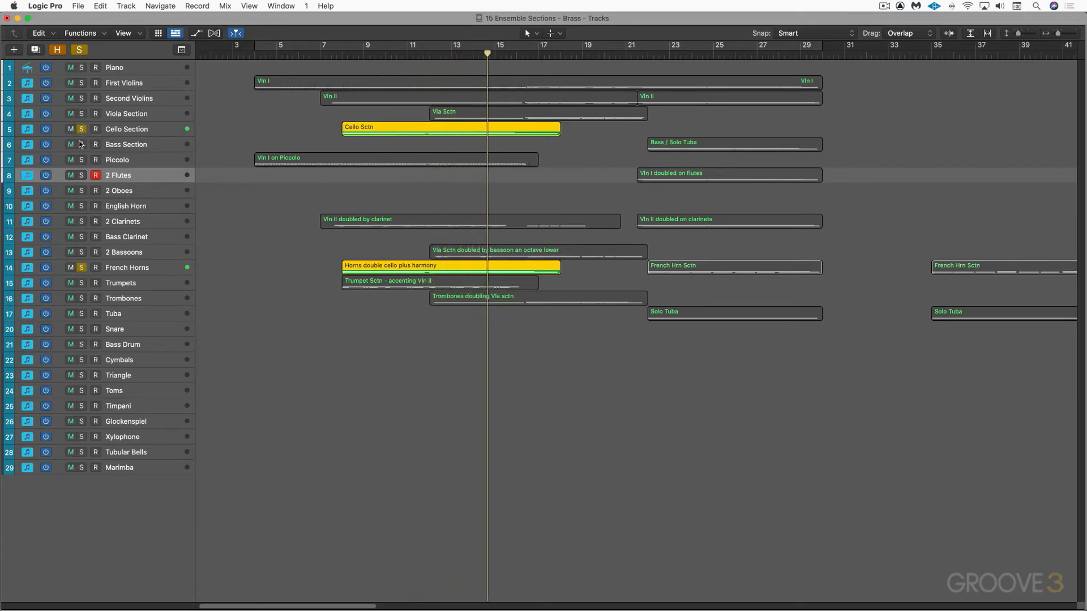
left_click(82, 270)
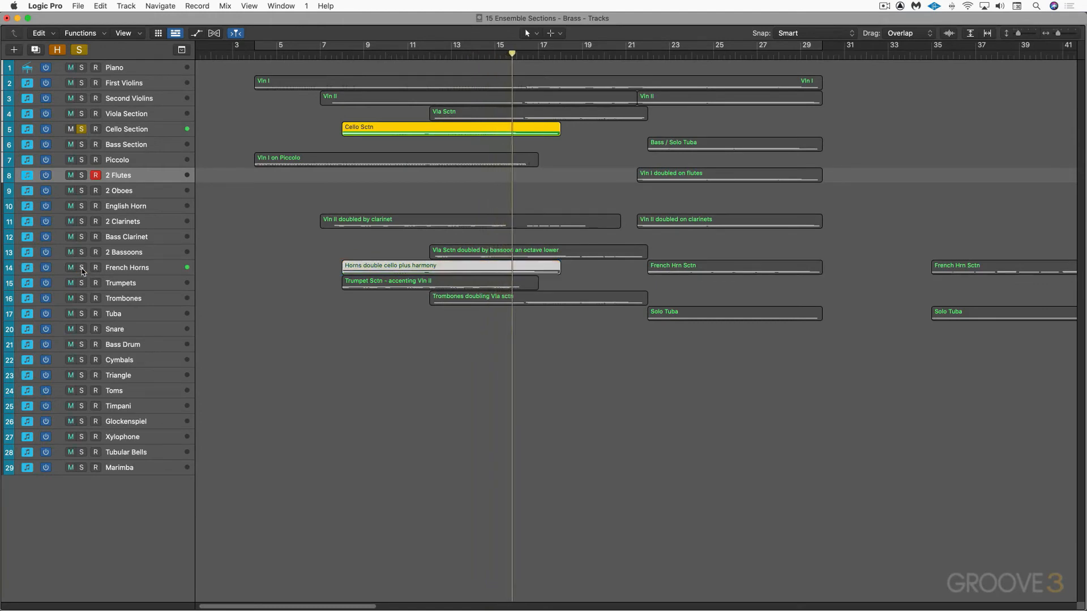
left_click(82, 269)
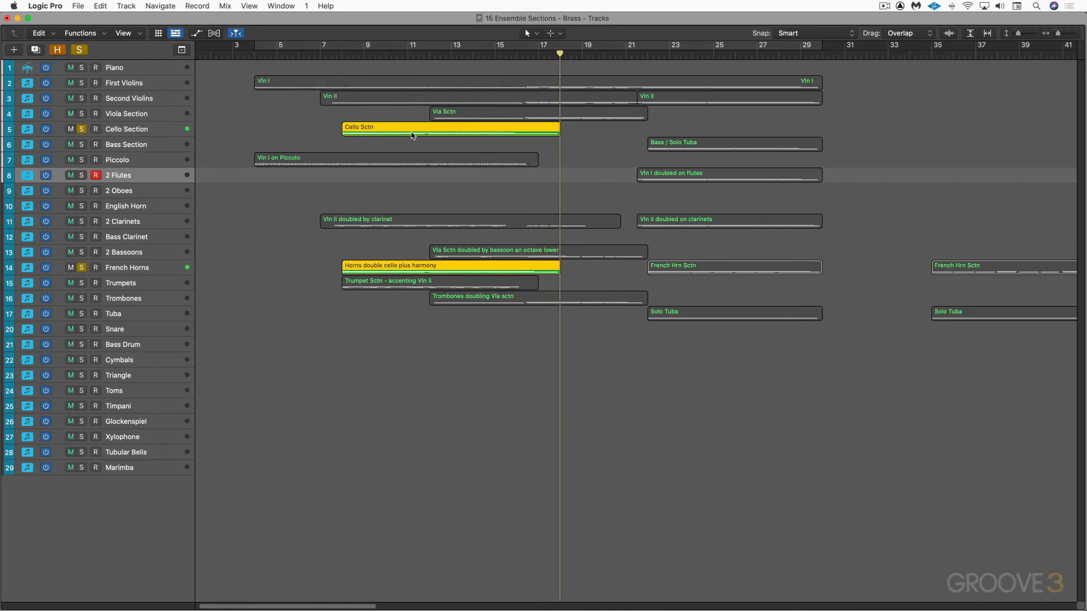
Select the first Vln II region, solo the Second Violins and Trumpets tracks, and play them from just before bar 8
left_click(352, 98)
left_click(82, 98)
left_click(332, 55)
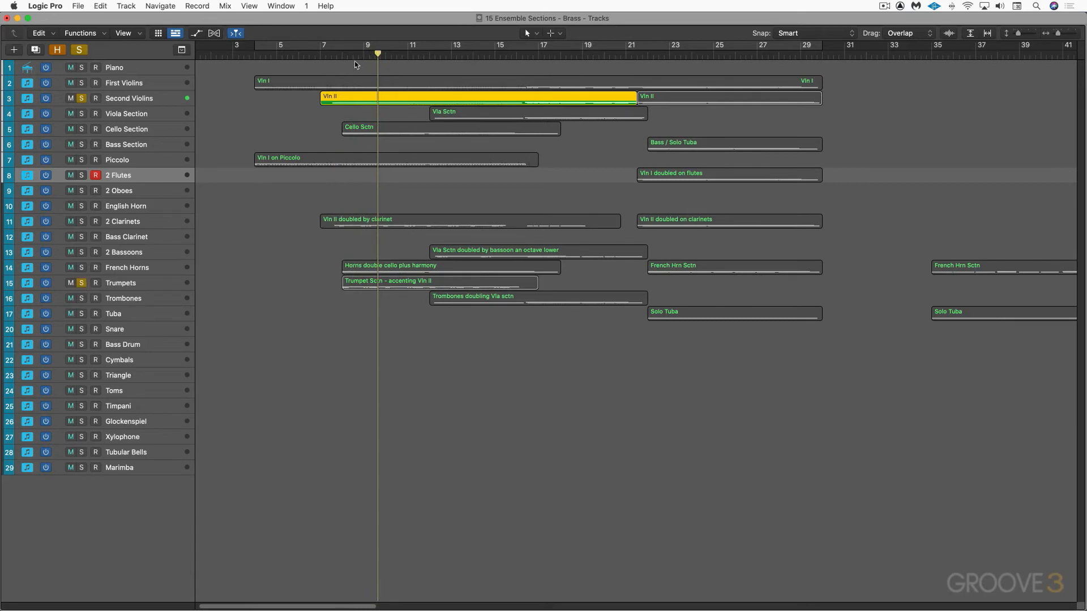
left_click(336, 54)
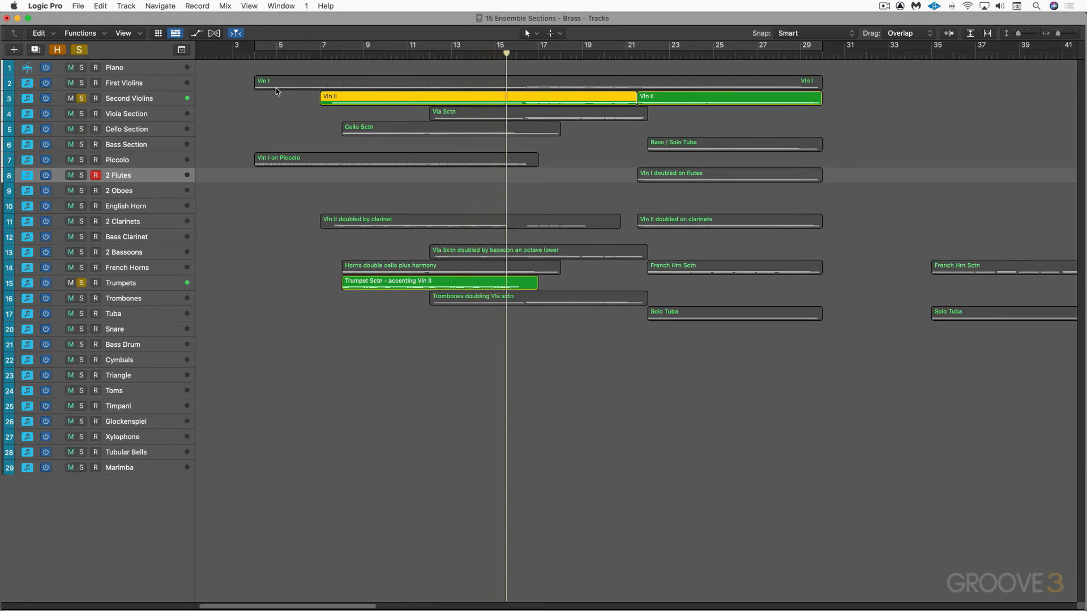
Play the Viola Section and Trombones tracks soloed, add 2 Bassoons to the solo, and replay from bar 12
left_click(494, 116)
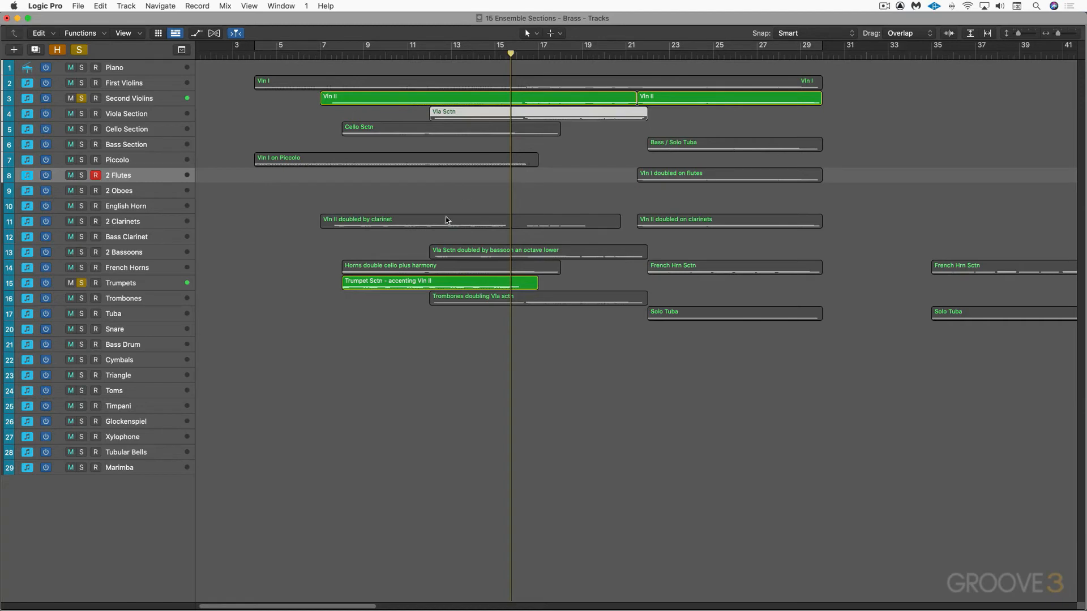
left_click(81, 299, "alt")
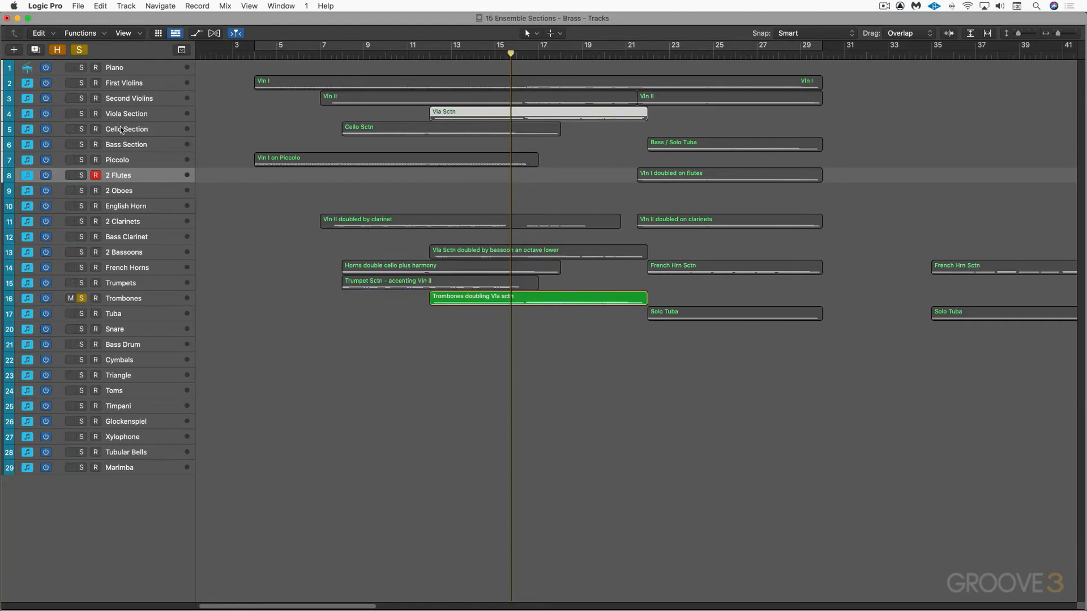
left_click(82, 114)
key("shift+Return")
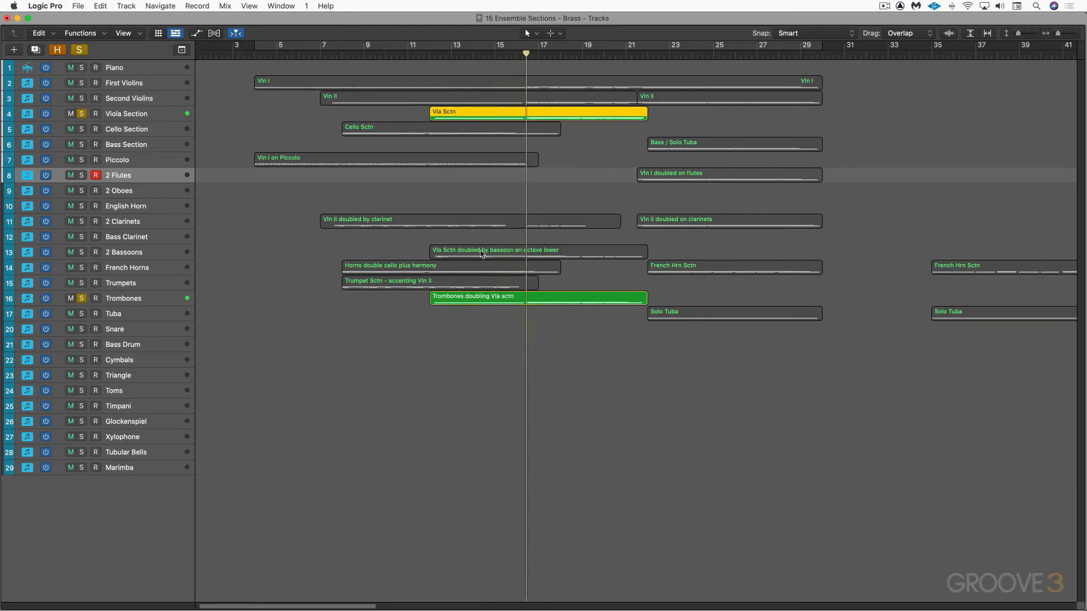
left_click(82, 253)
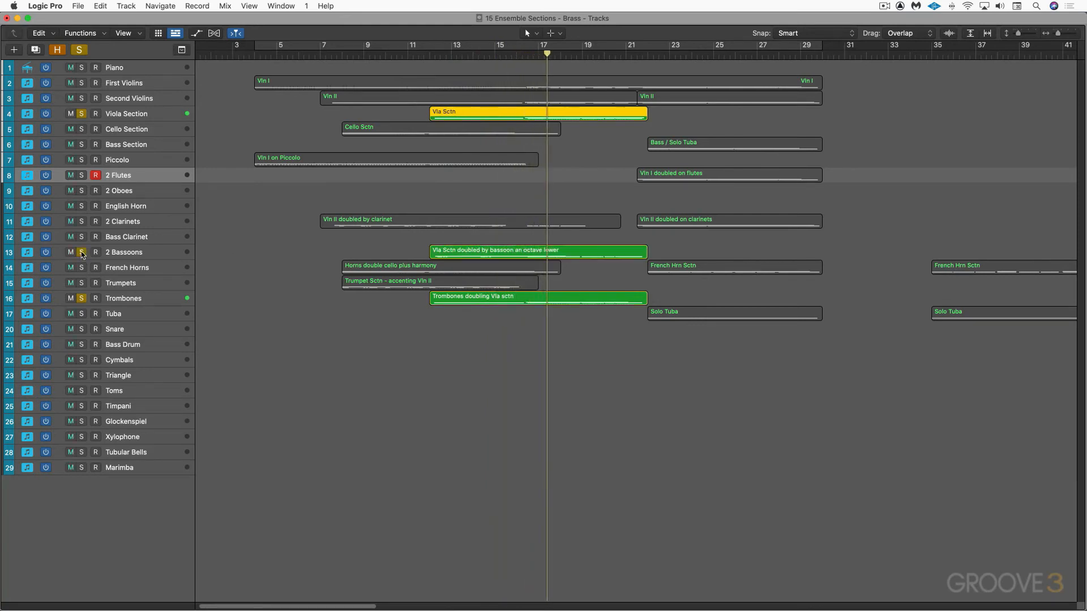
left_click(432, 55)
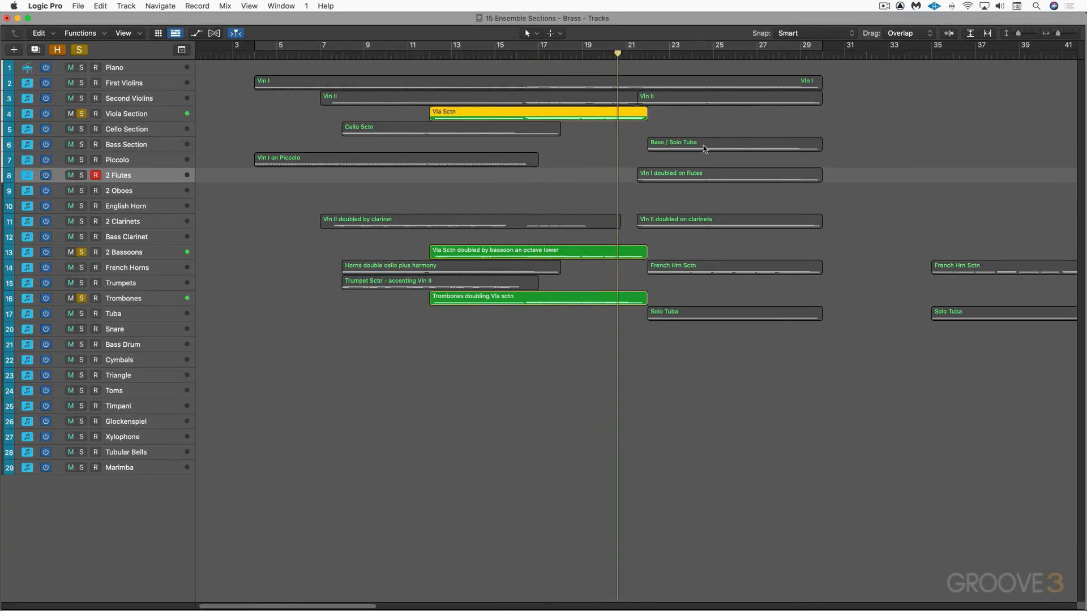
Solo the Bass Section and Tuba tracks, play from just before bar 22, and compare with the Bass Section solo toggled off and on
left_click(82, 146, "alt")
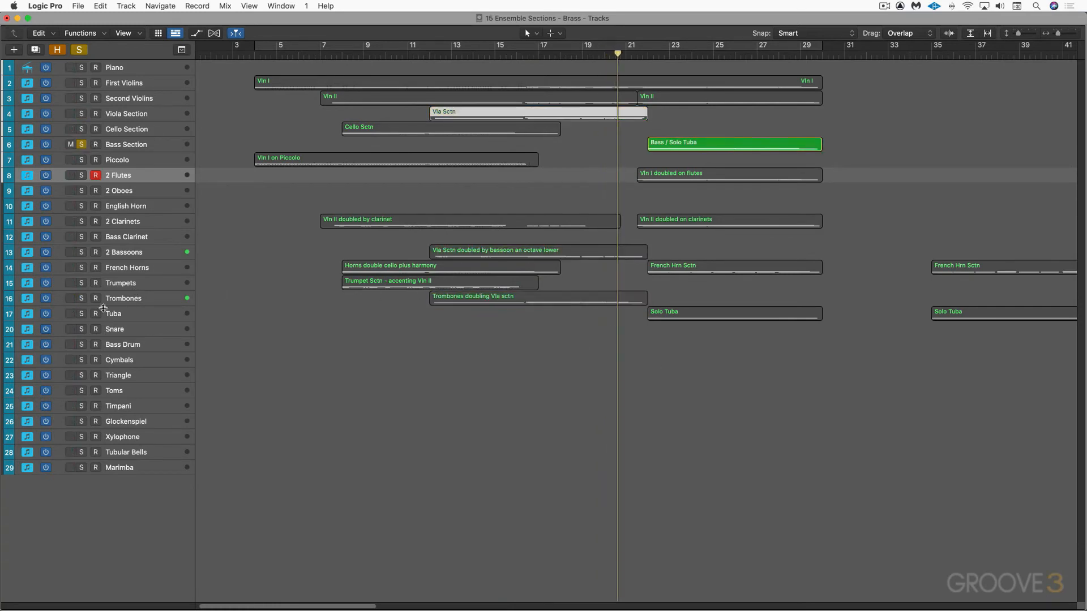
left_click(85, 314)
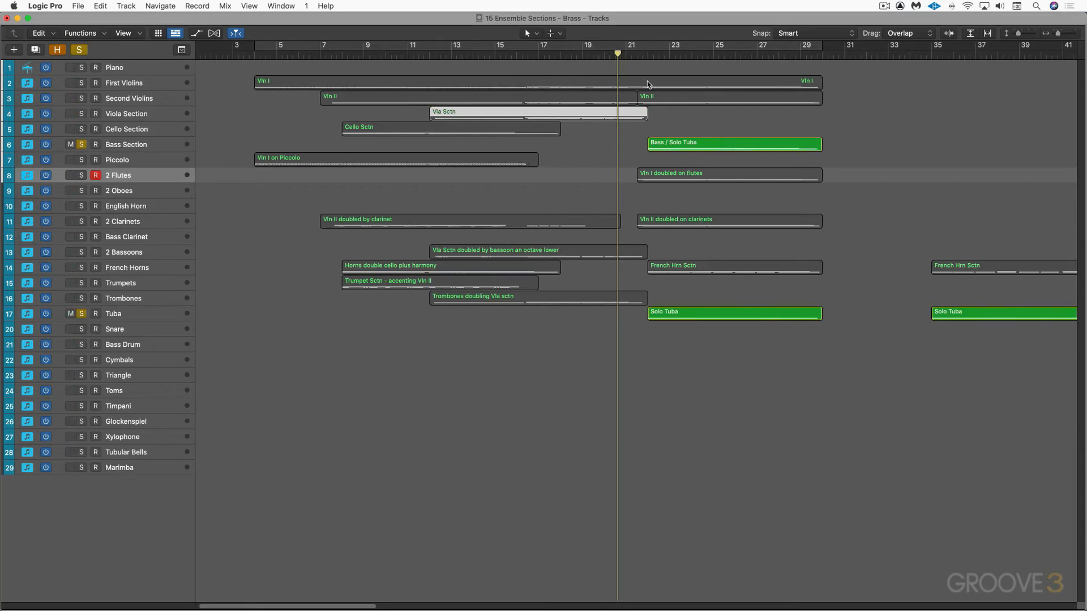
left_click(645, 54)
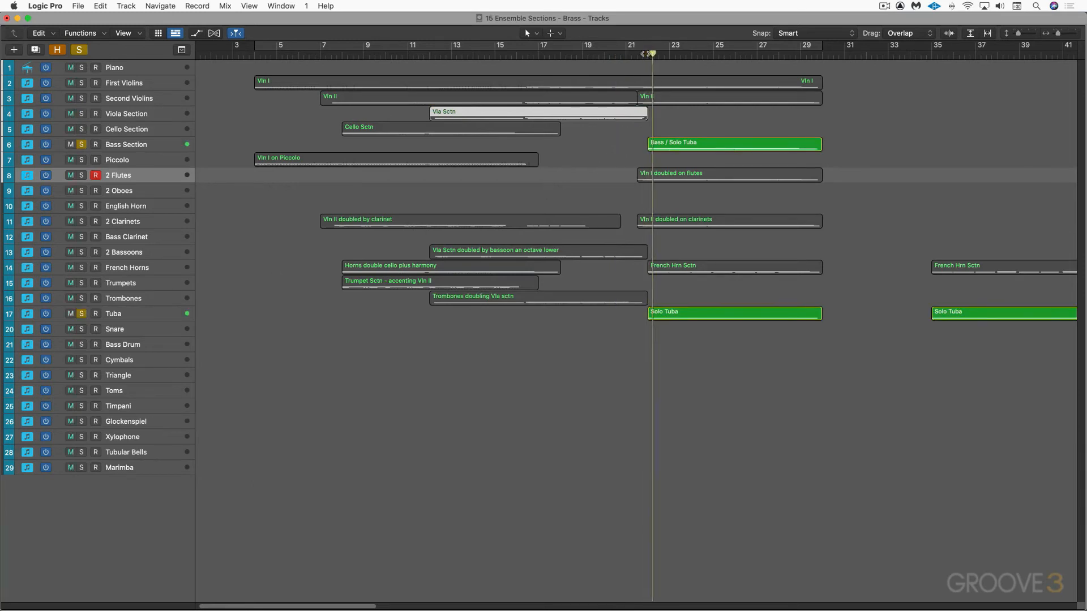
left_click(82, 145)
left_click(82, 145)
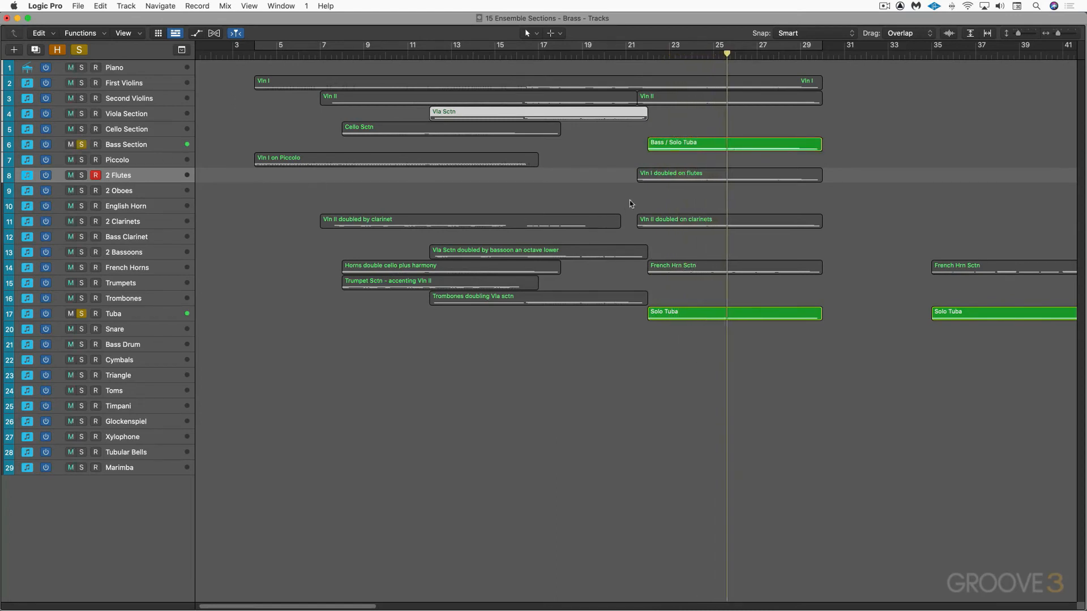
Solo the 2 Flutes and First Violins tracks with the Vln I region selected, and play from mid bar 21
left_click(82, 176, "alt")
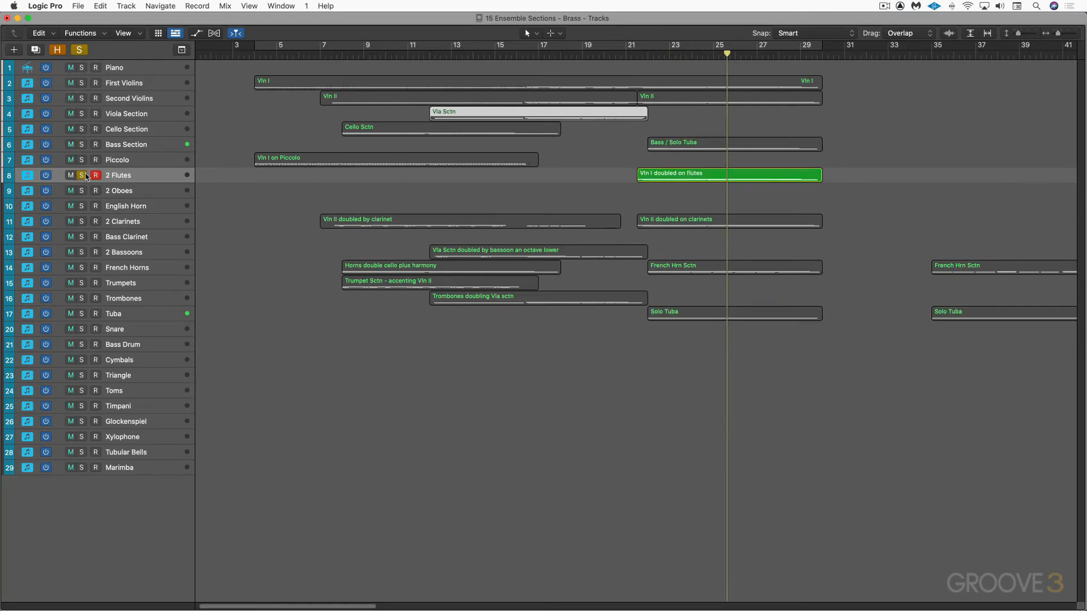
left_click(680, 82)
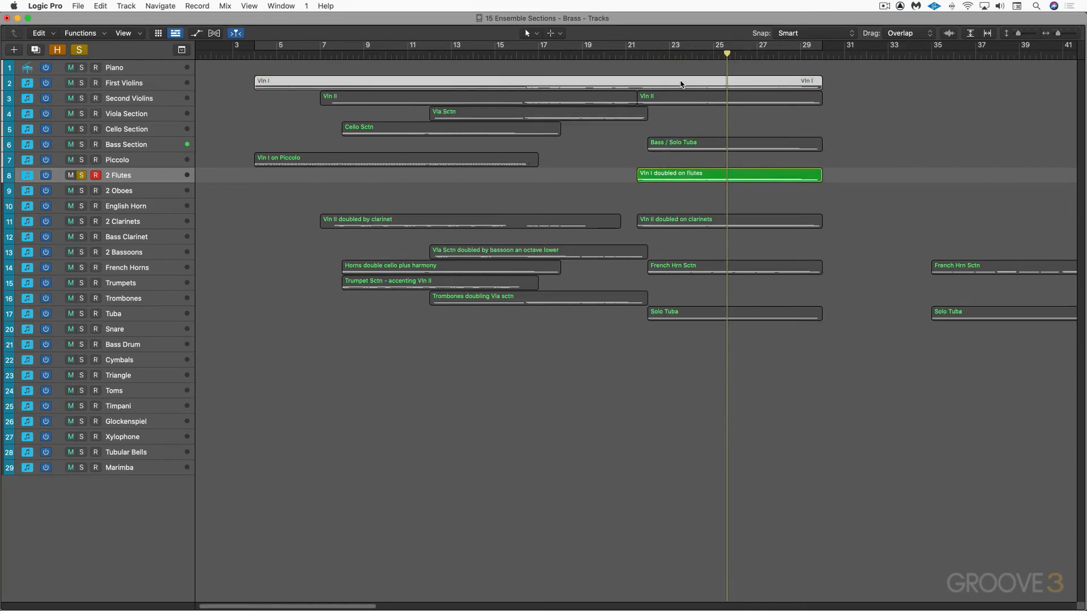
left_click(81, 84)
left_click_drag(653, 54, 638, 55)
key("space")
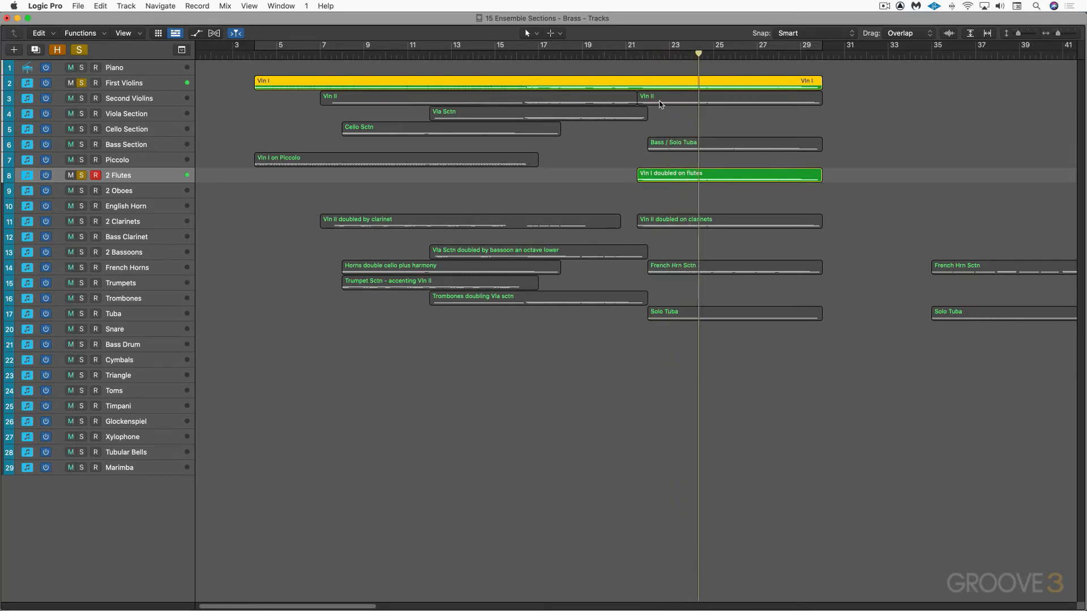
Solo the Second Violins and 2 Clarinets tracks with the second clarinet doubling region selected, and play from mid bar 21
left_click(82, 98, "alt")
left_click(684, 222)
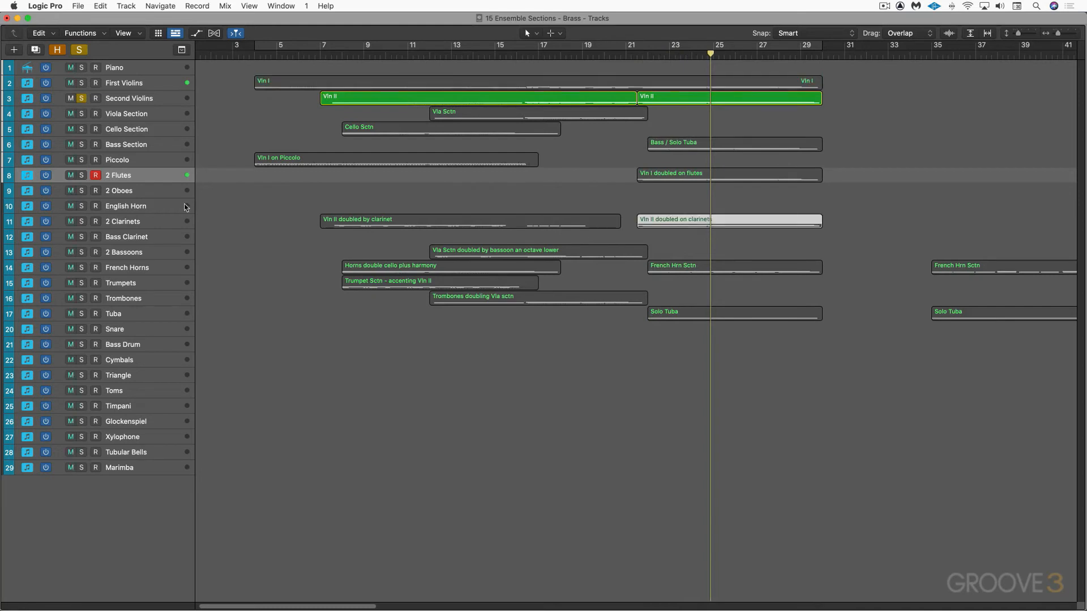
left_click(81, 221)
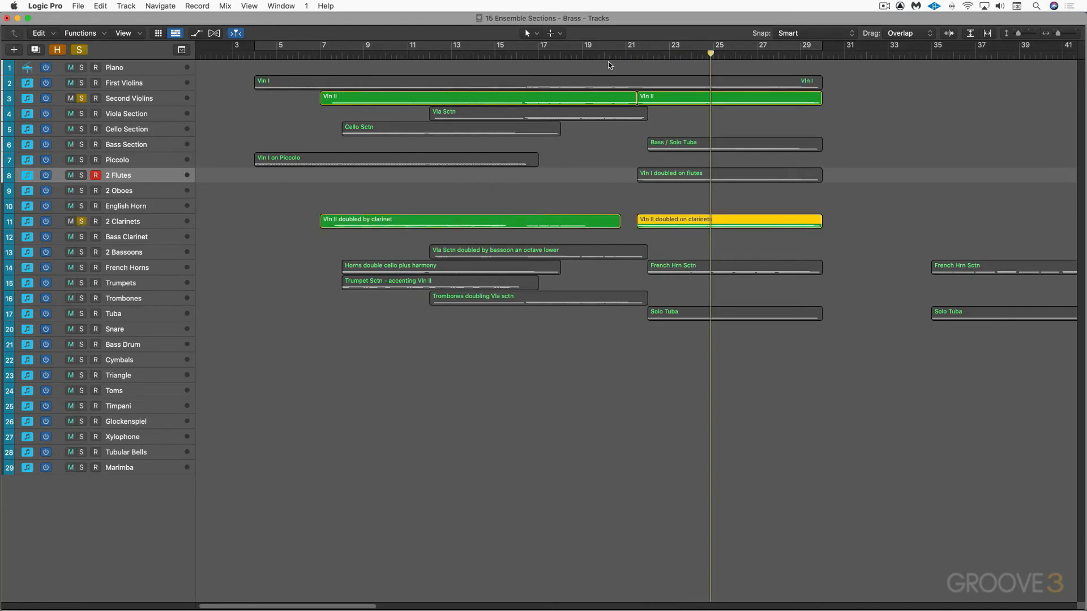
left_click(635, 55)
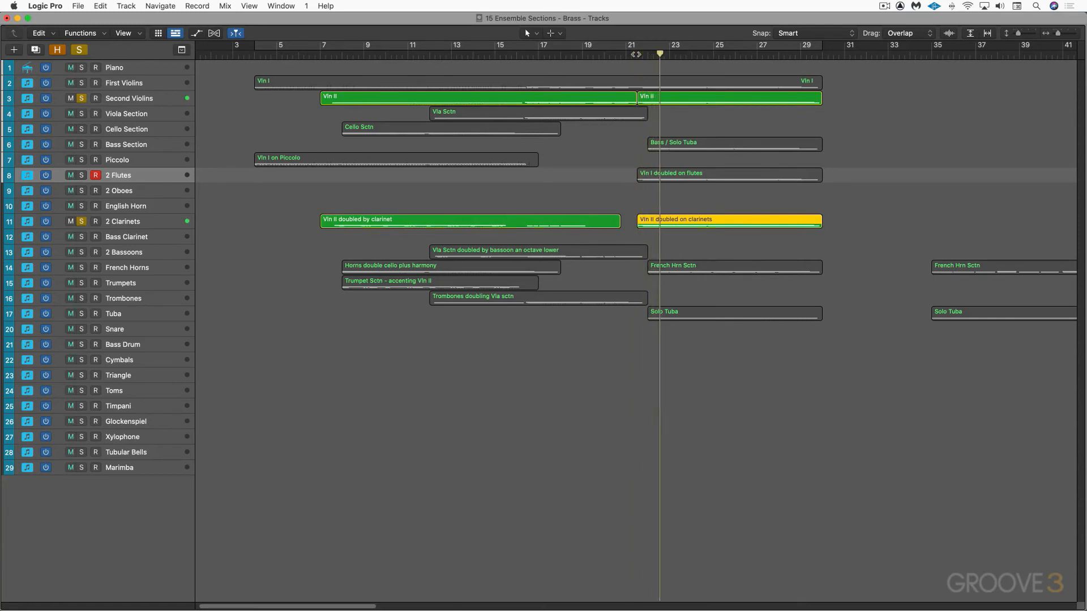
Solo the French Horns alone, play the French Hrn Sctn region from bar 22 while following its score, and close the score
left_click(82, 268, "alt")
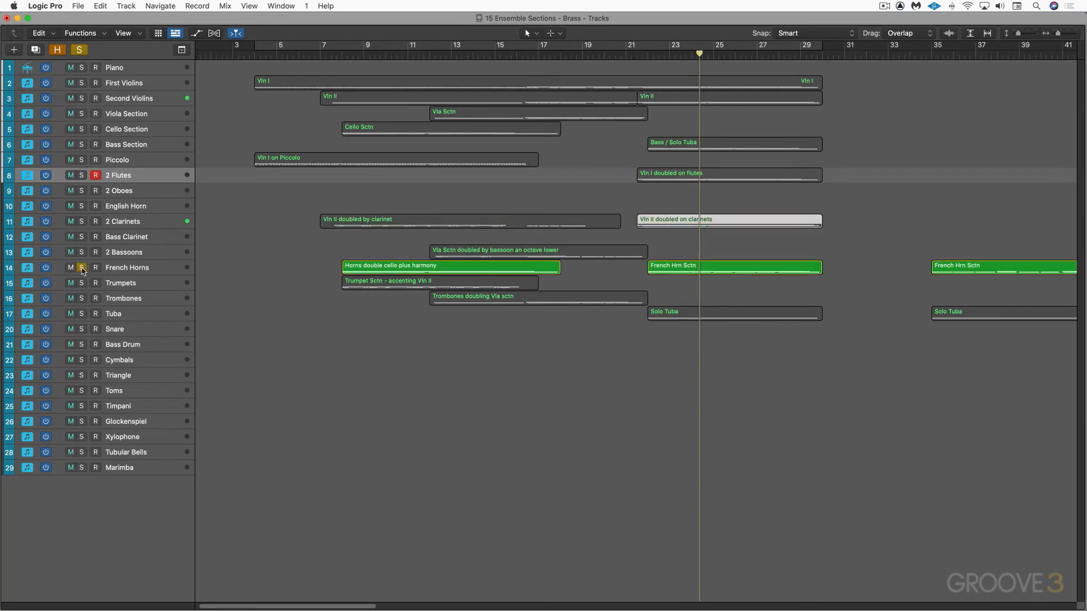
left_click(647, 55)
left_click(662, 269)
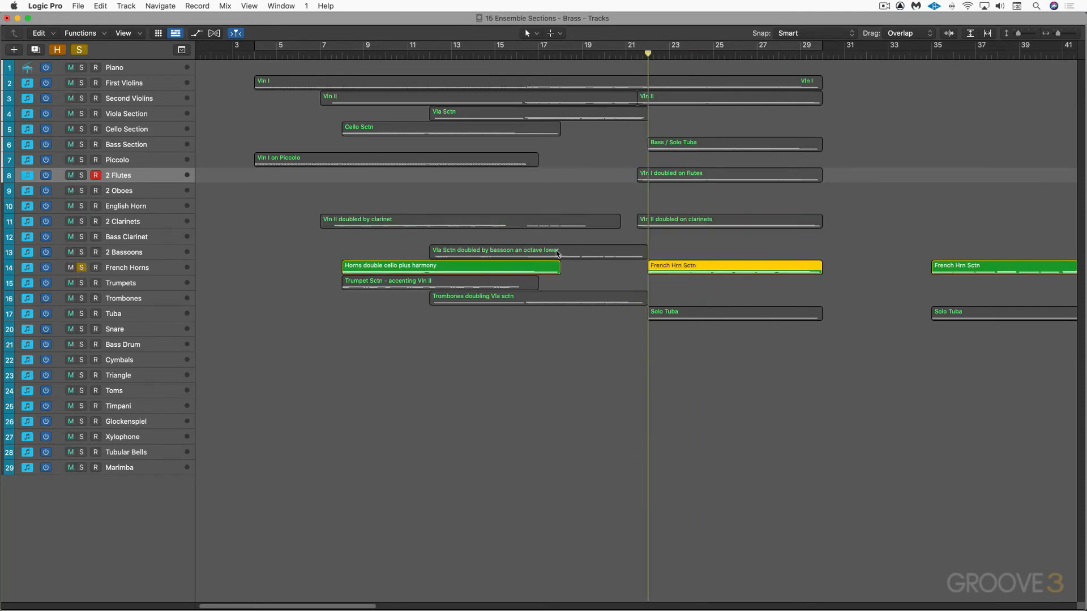
key("n")
key("space")
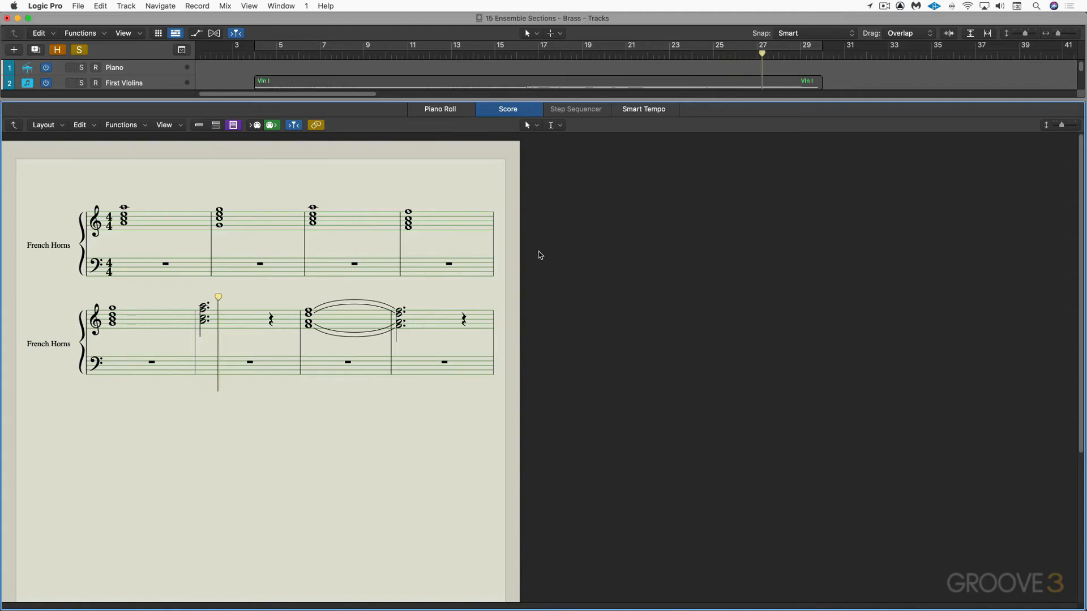
key("n")
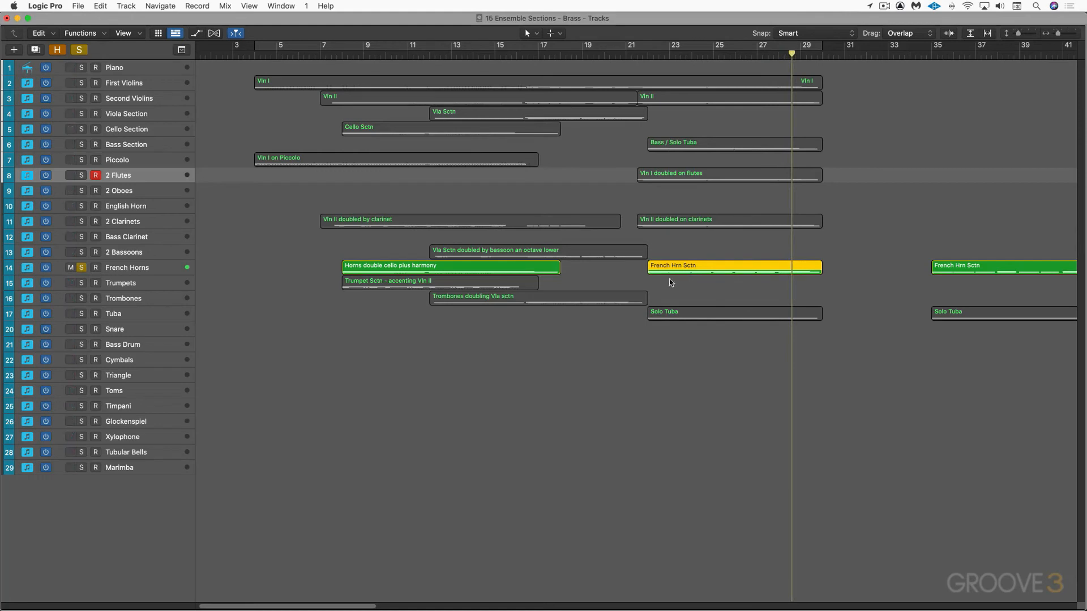
Clear the French Horns solo, play the full arrangement from just before bar 4, and deselect the French Hrn Sctn region
left_click(82, 271)
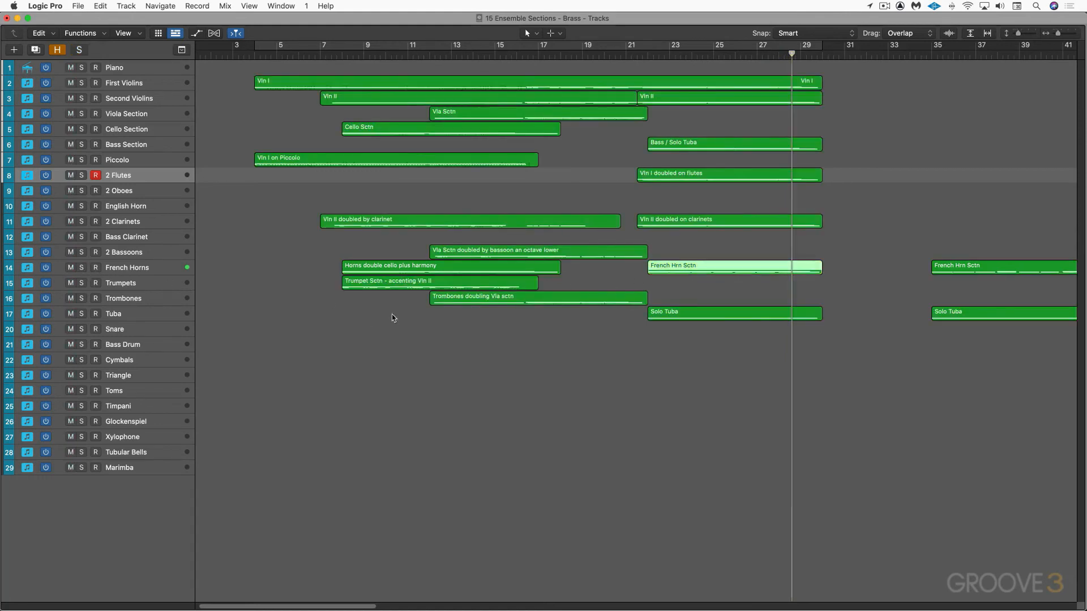
left_click(249, 55)
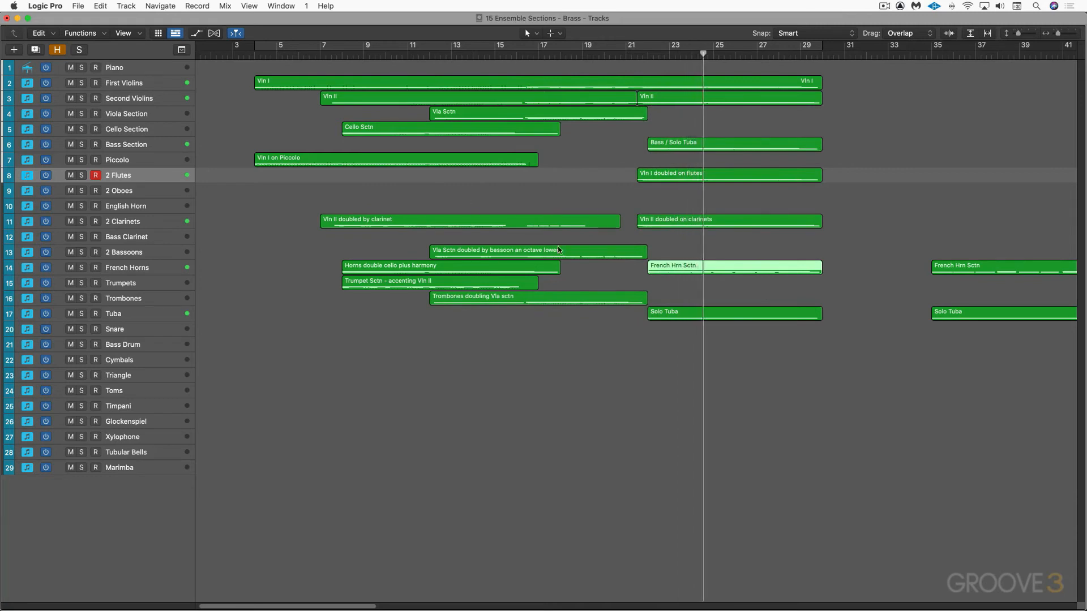
left_click(759, 287)
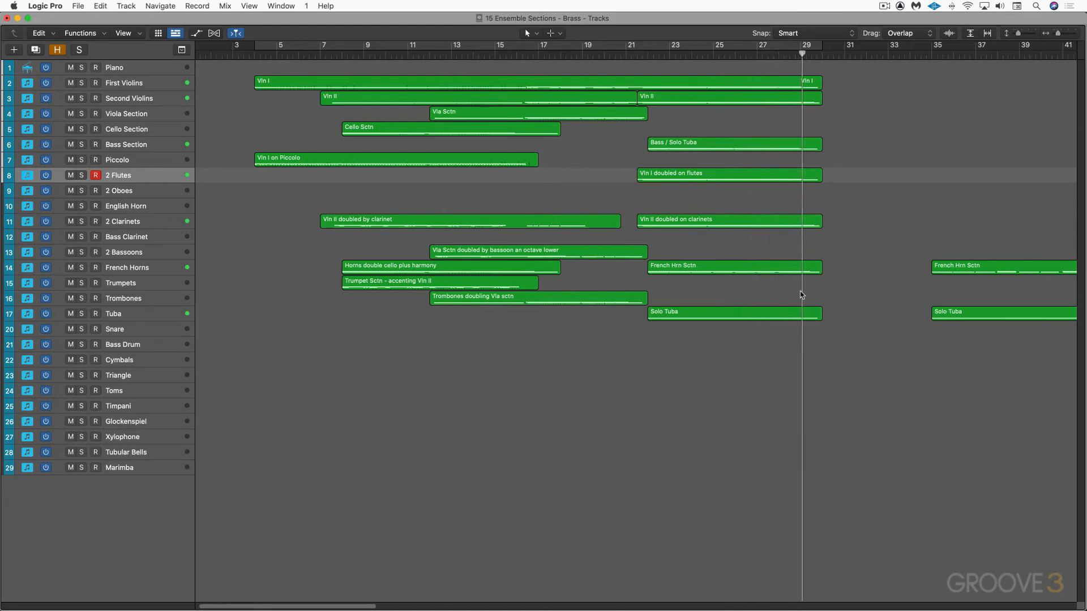
Select the French Hrn Sctn and Solo Tuba regions at bar 35, move the playhead to their start, and show their score
scroll(819, 292, "right", 2)
scroll(820, 292, "right", 10)
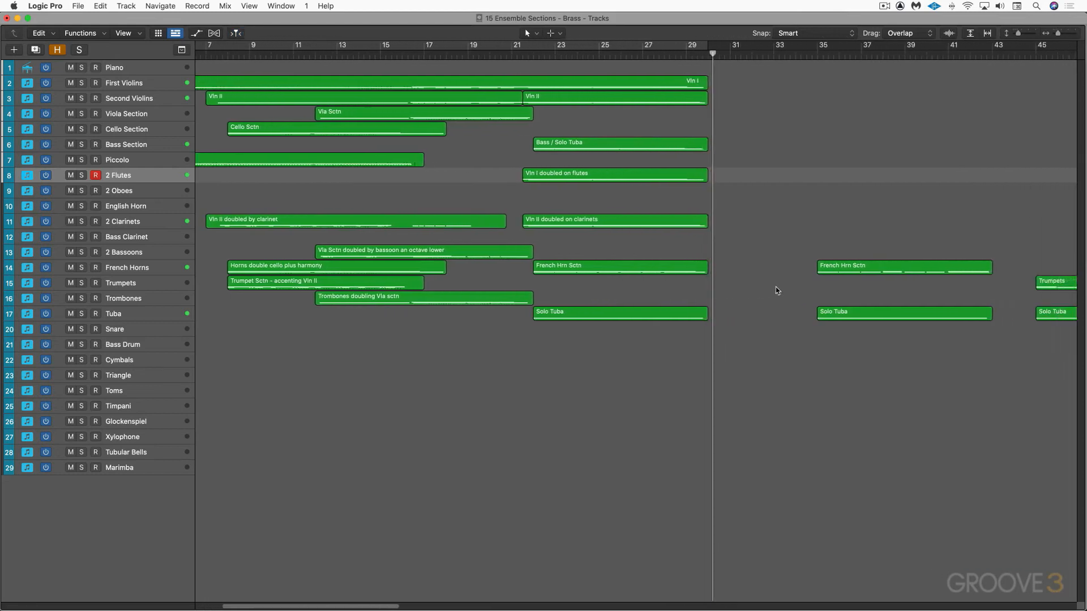
left_click_drag(366, 264, 381, 321)
key("shift+space")
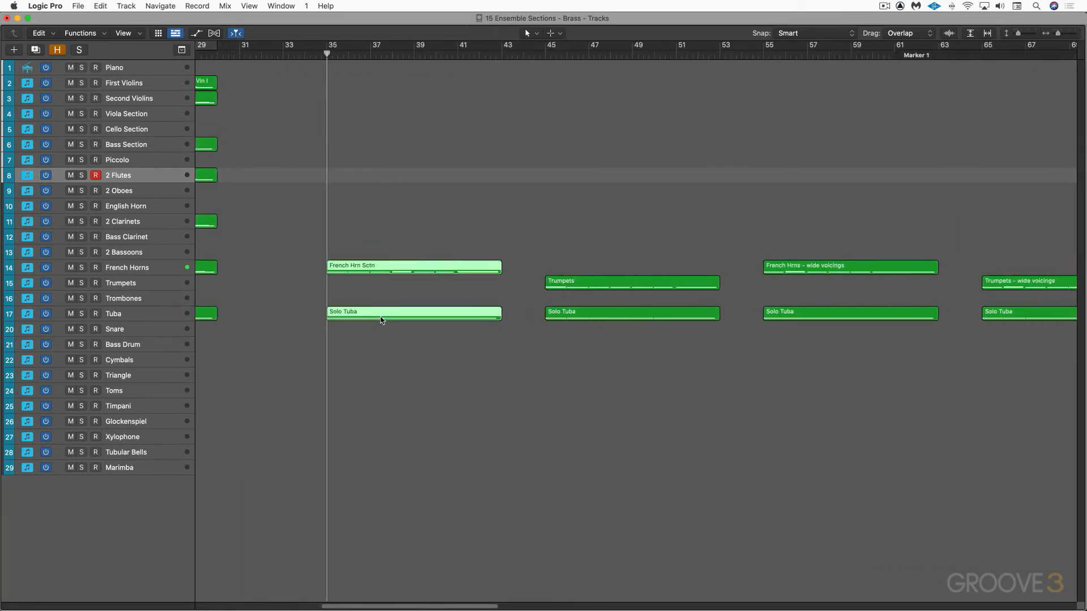
key("n")
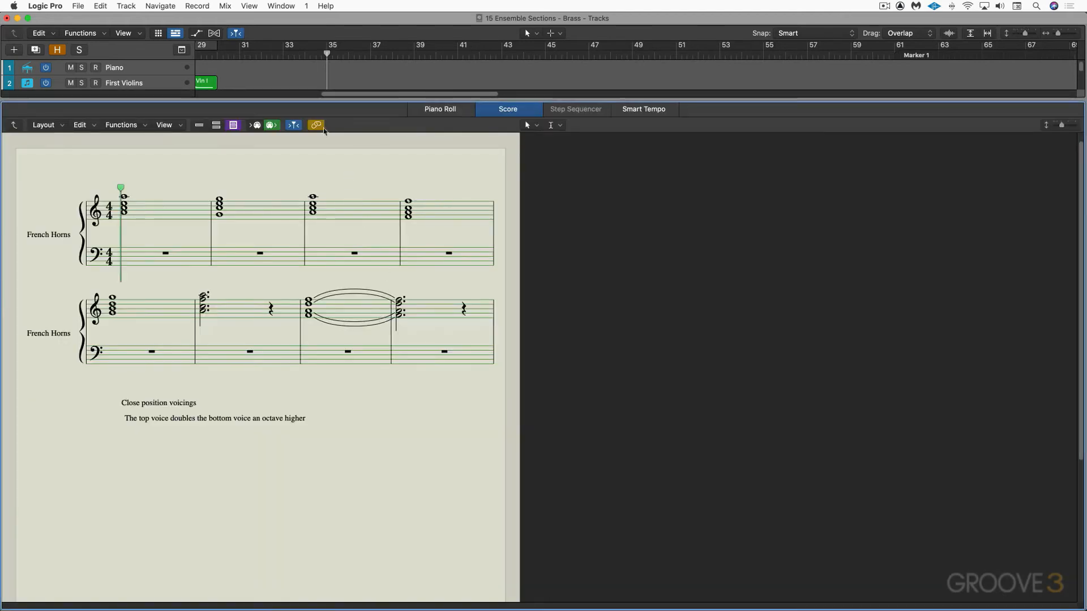
Shrink the score editor to reveal more tracks, examine the close position horn voicings, and play them with the tuba from bar 35
left_click_drag(325, 109, 327, 233)
scroll(290, 408, "up", 2)
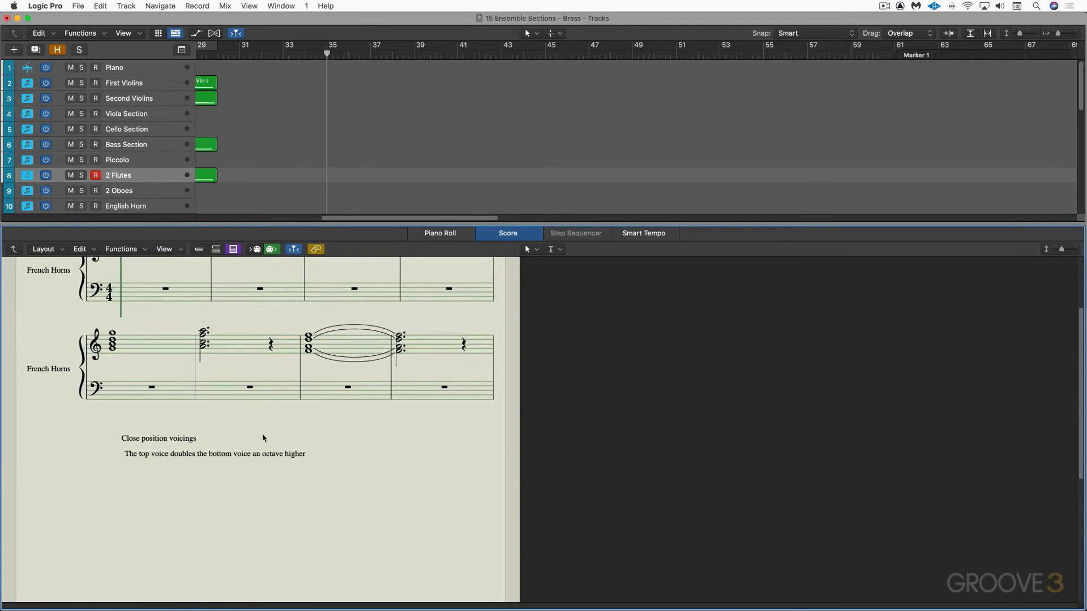
scroll(263, 438, "up", 4)
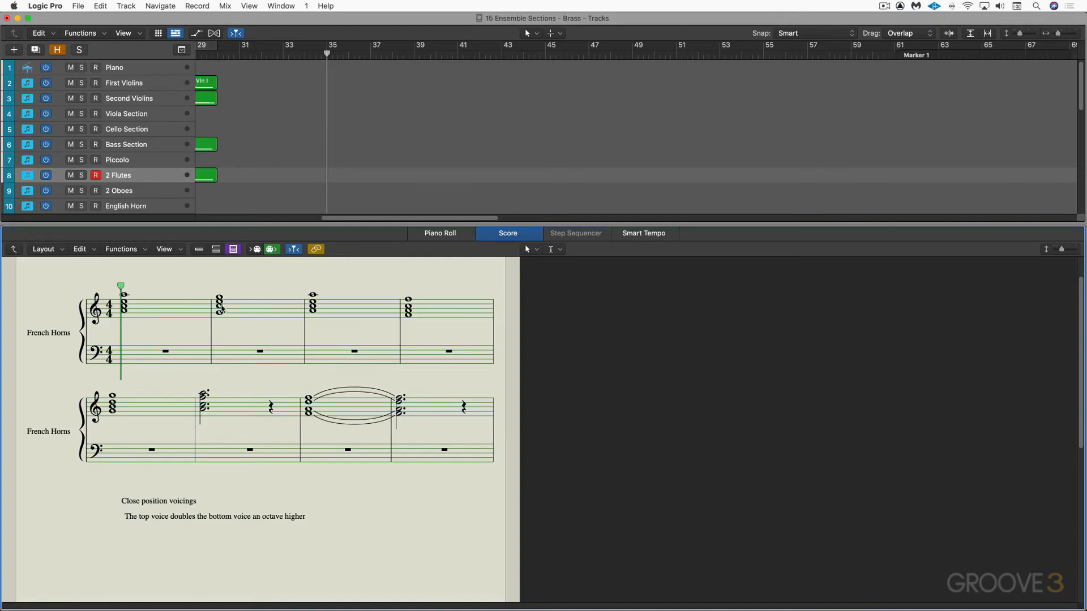
scroll(411, 144, "down", 5)
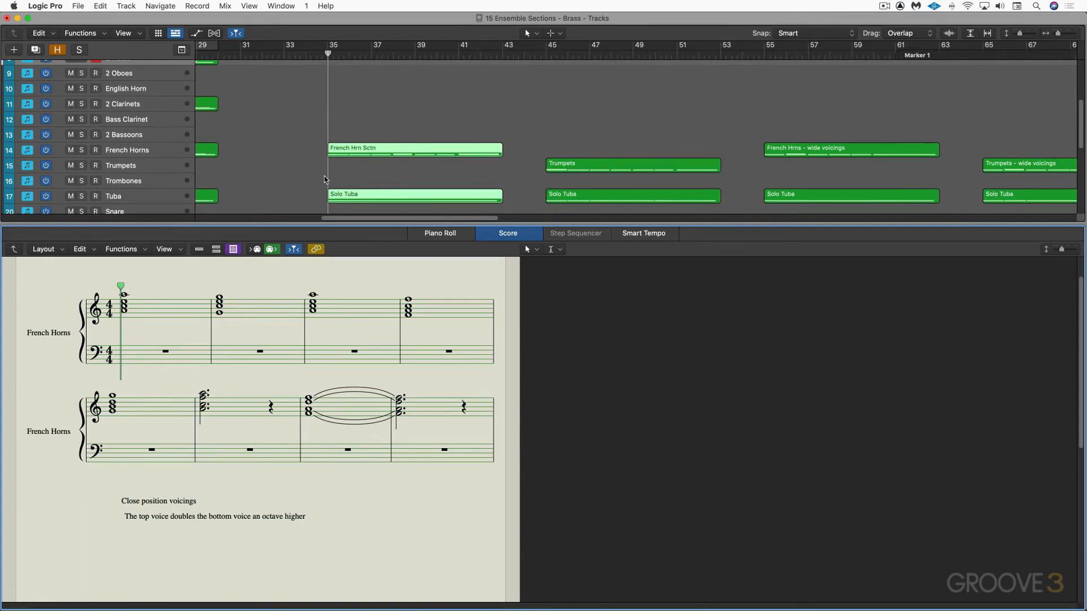
key("space")
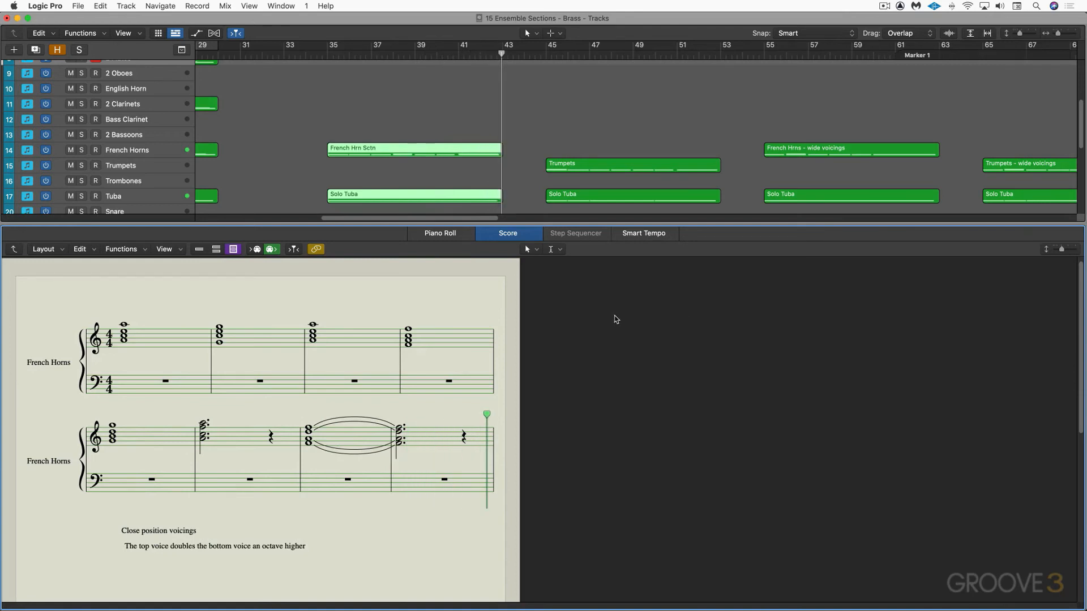
Select the Trumpets and Solo Tuba regions at bar 45 and play them from their start while viewing the trumpet score
left_click_drag(568, 135, 585, 194)
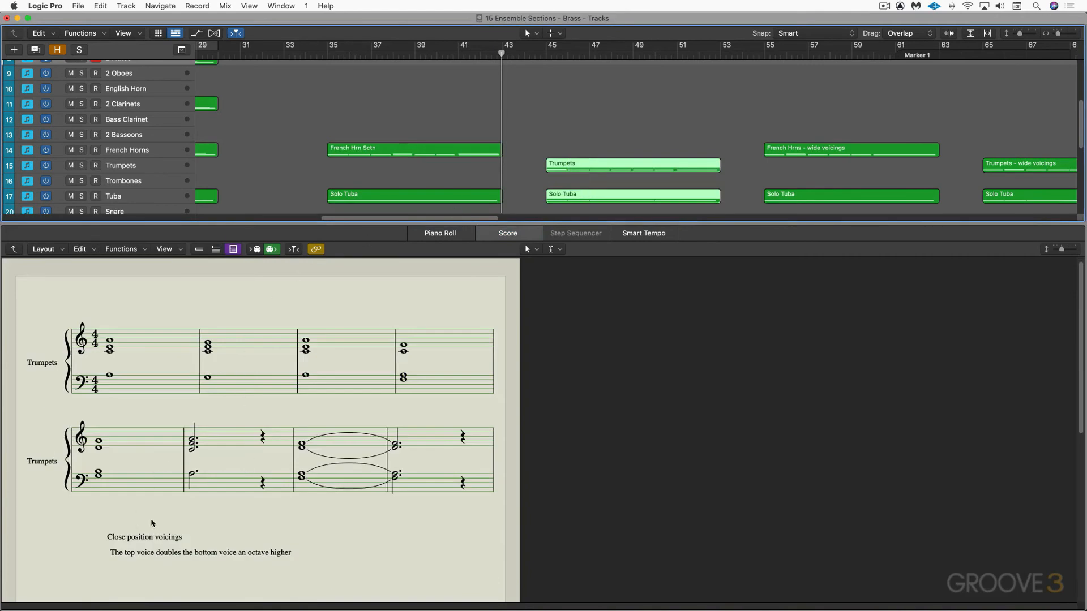
key("shift+space")
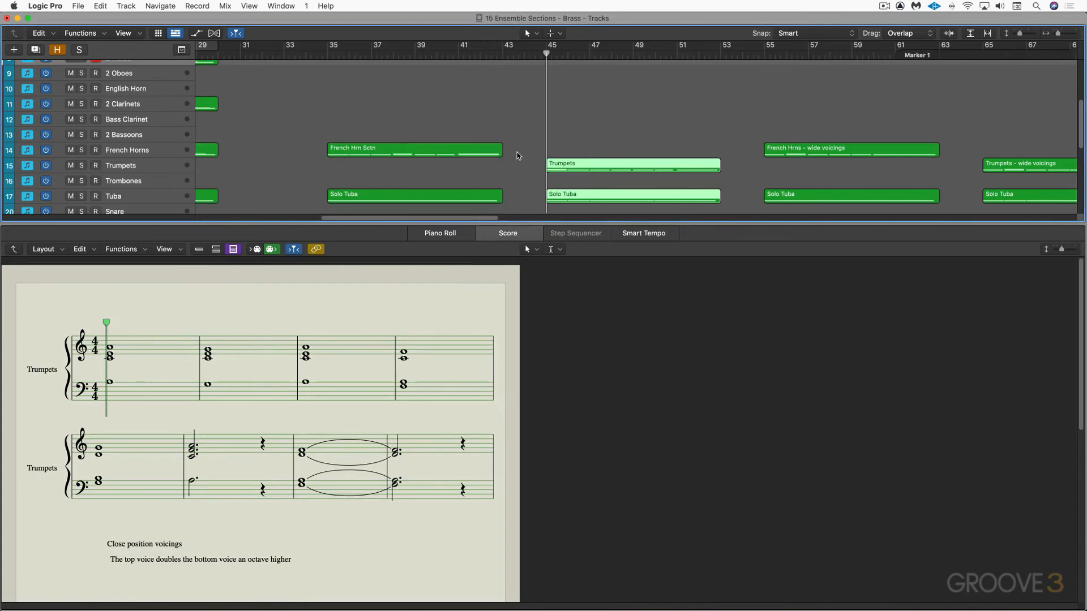
key("space")
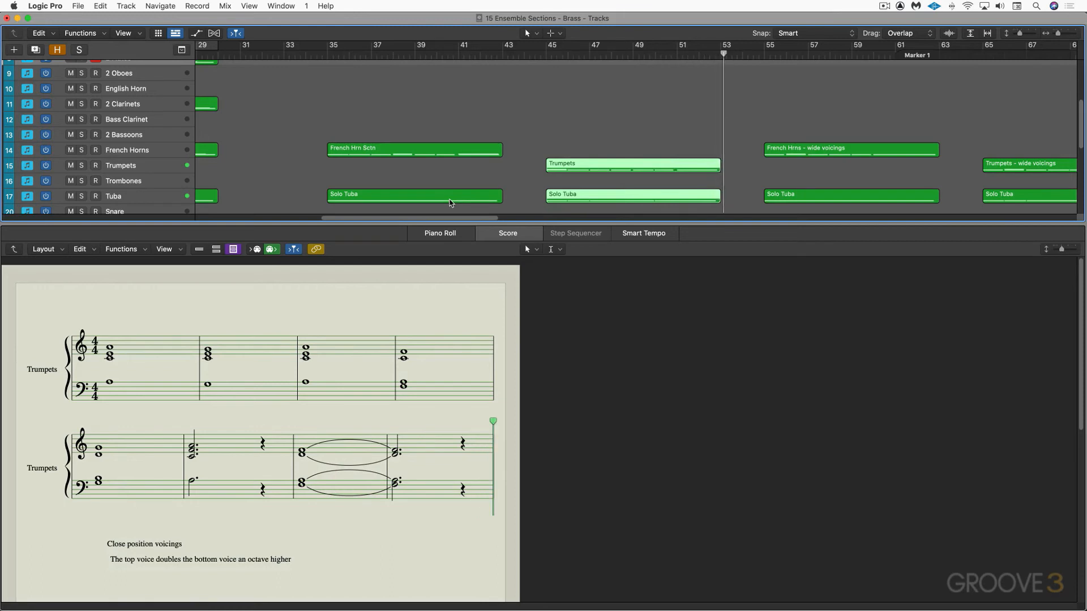
Try all the trumpet notes an octave higher, replay from just before bar 45, and clear the note selection
left_click_drag(102, 325, 428, 497)
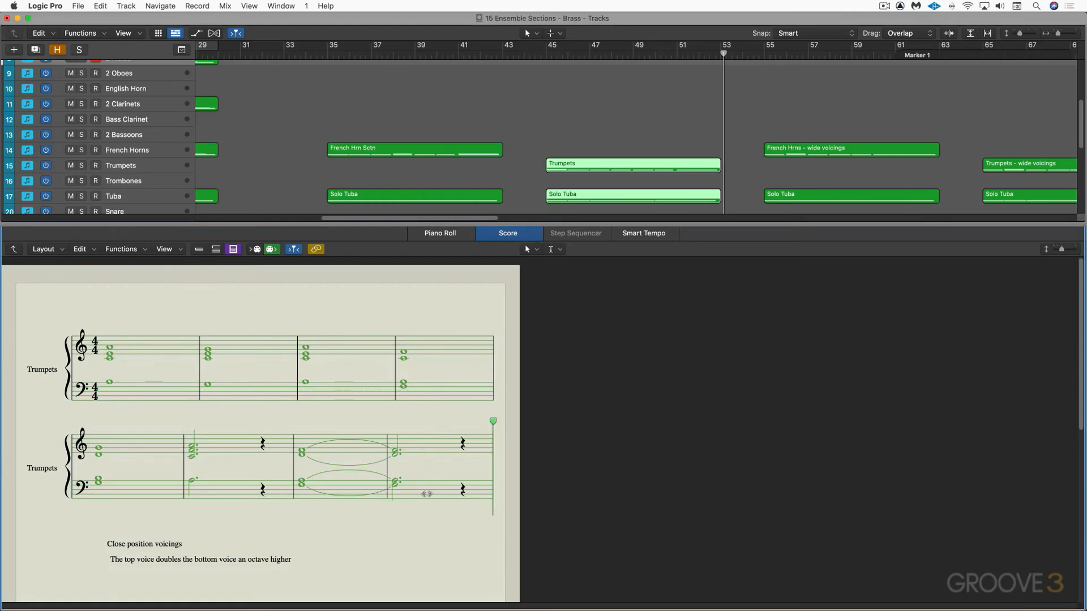
key("alt+shift+Up")
double_click(538, 52)
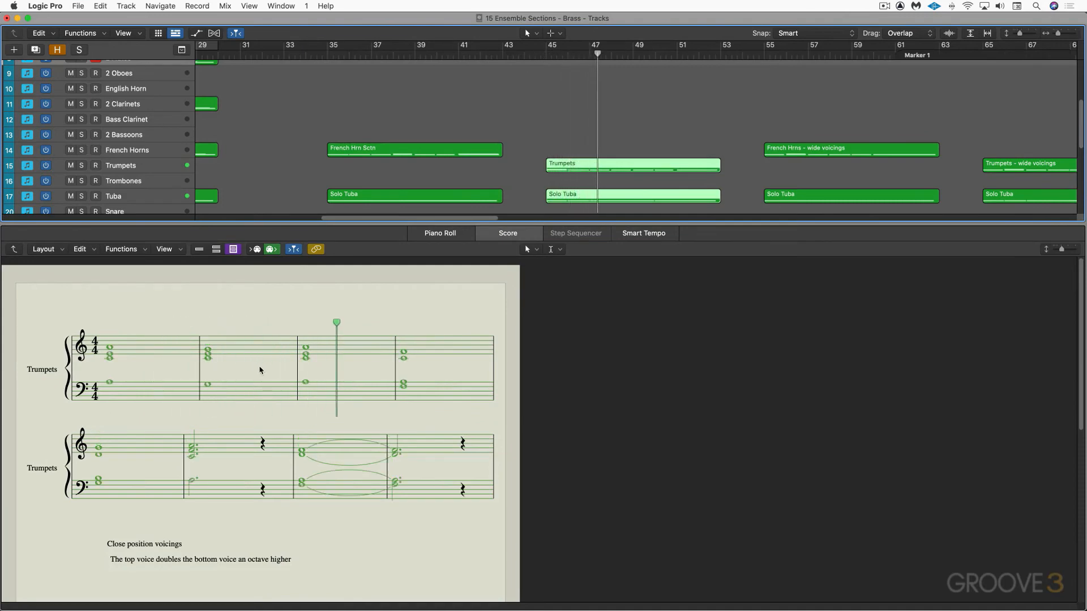
left_click(259, 370)
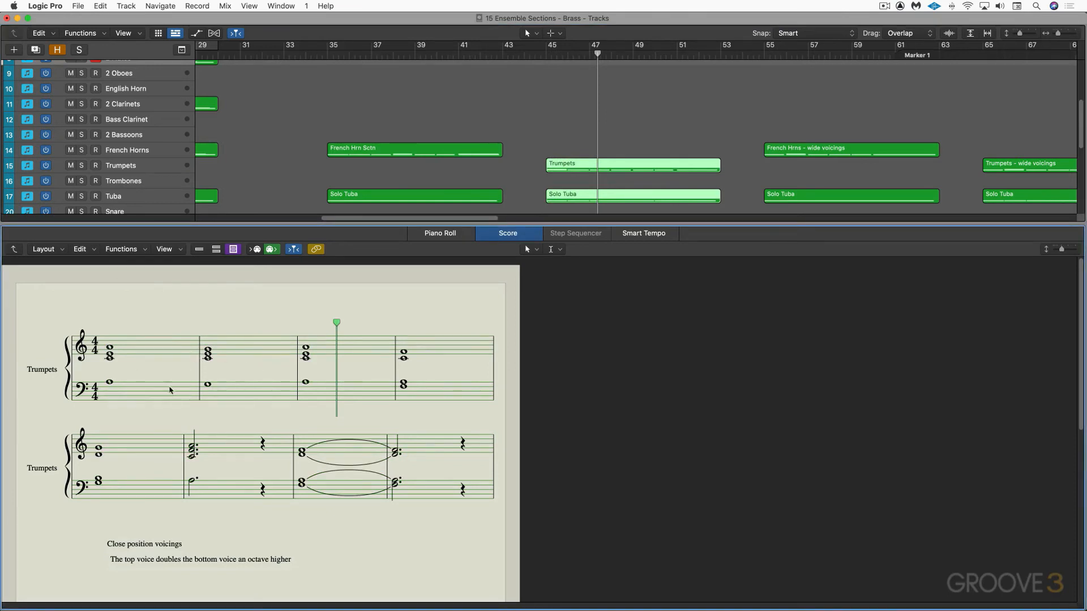
Transpose only the trumpets' bass-clef notes up an octave and play the revised voicing from just before bar 45
left_click_drag(119, 386, 426, 399)
left_click_drag(90, 471, 311, 501)
key("shift+alt+Up")
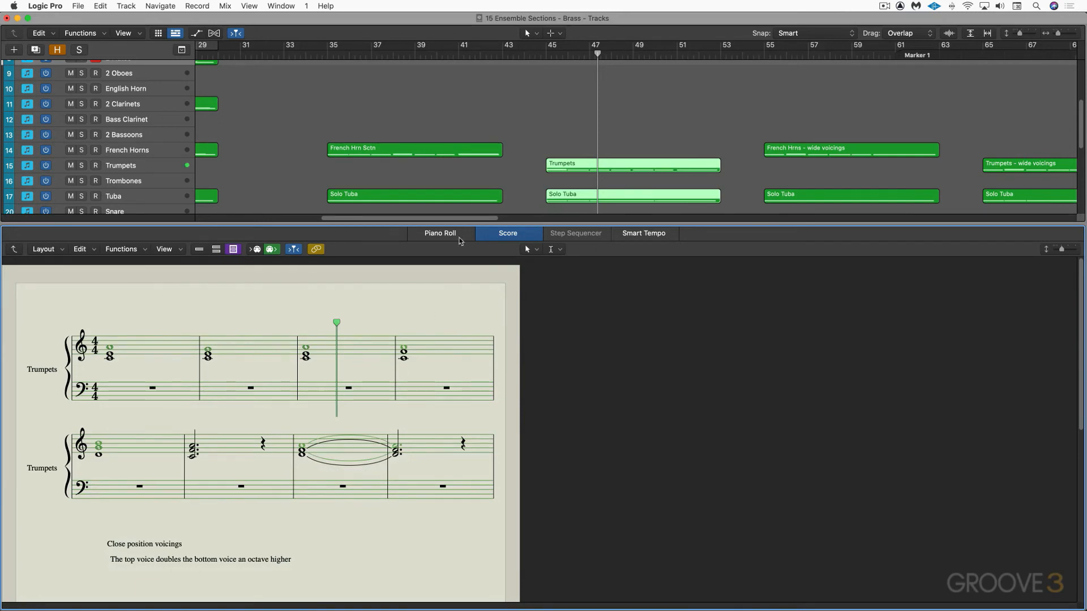
left_click(541, 55)
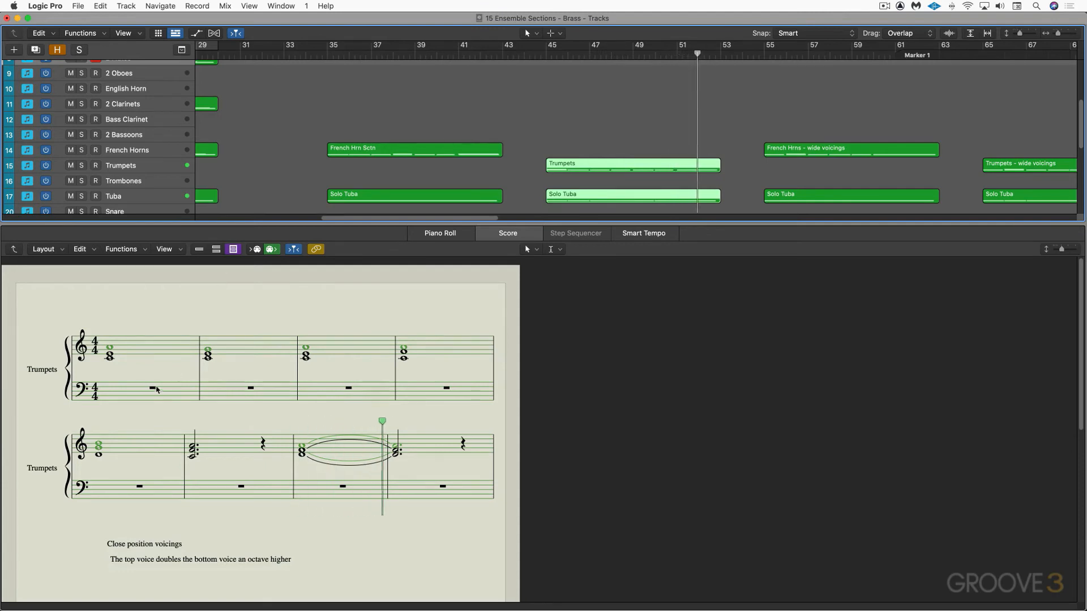
key("space")
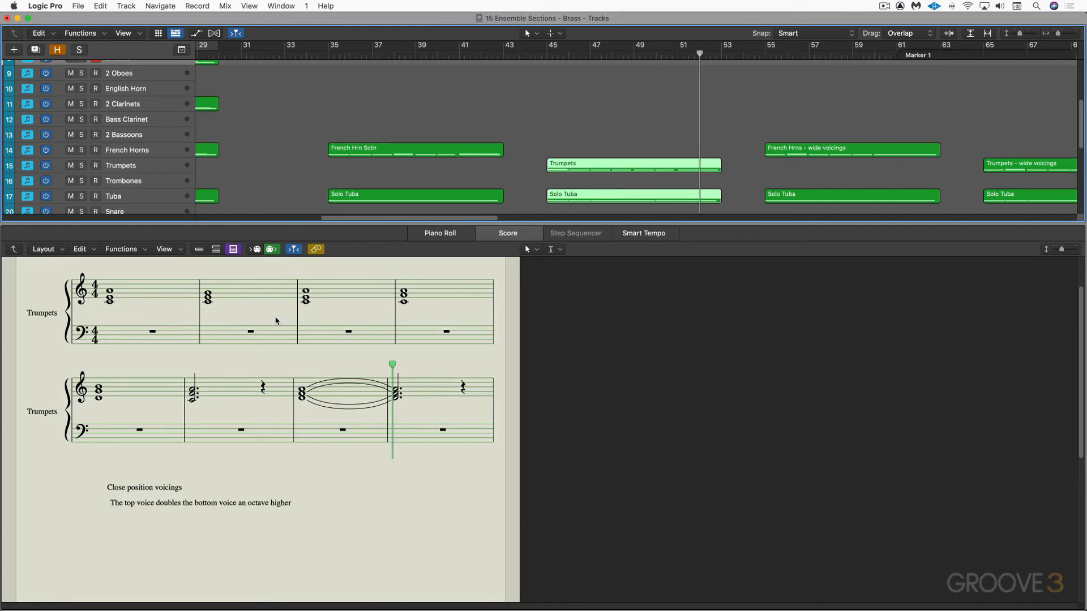
Select the wide voicings French Horns and Solo Tuba regions at bar 55, set the cycle range to them, and deselect the score text
left_click_drag(812, 119, 819, 194)
key("super+u")
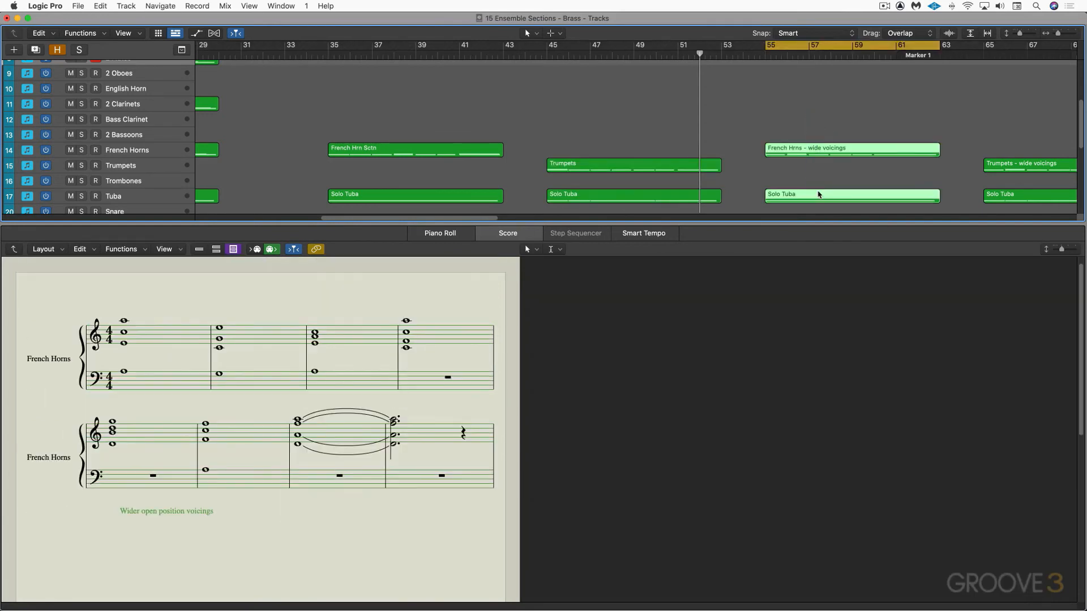
left_click(191, 551)
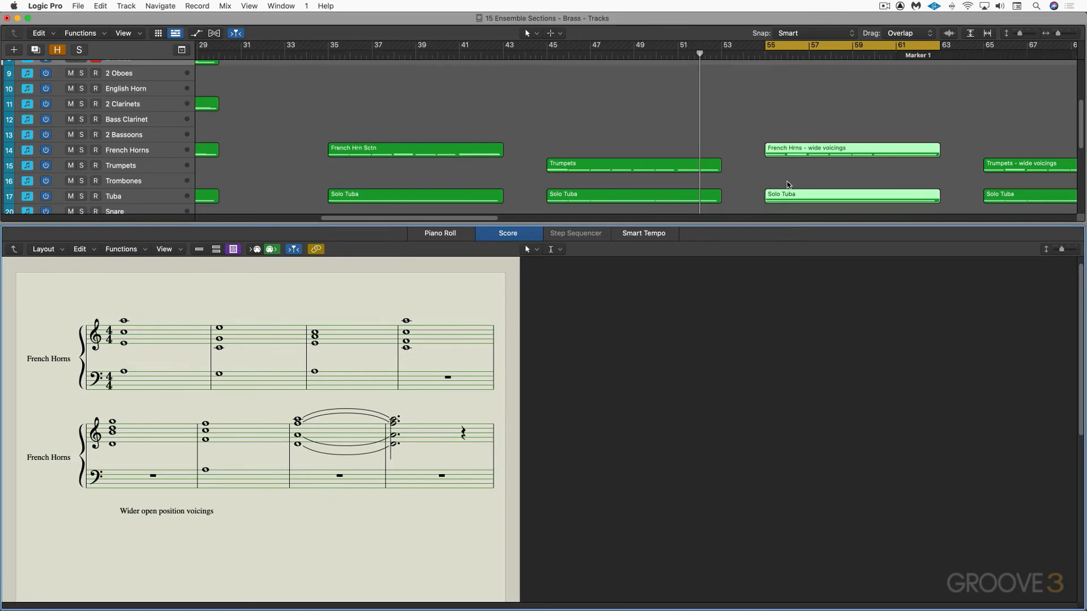
Play the French Horns wide voicings with Solo Tuba from bar 55 and turn off cycle mode
key("space")
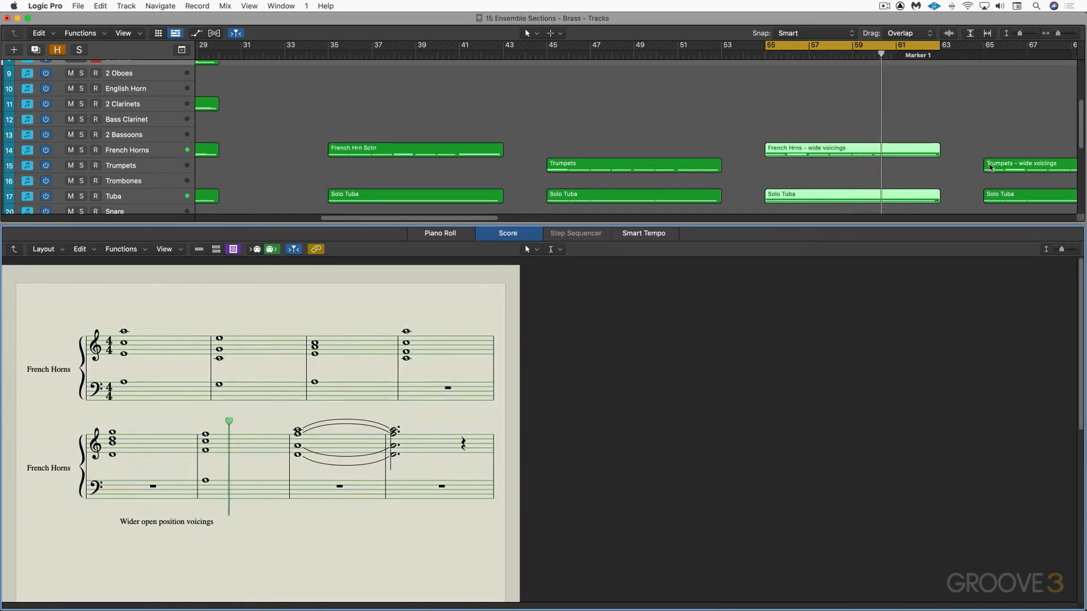
scroll(951, 169, "right", 5)
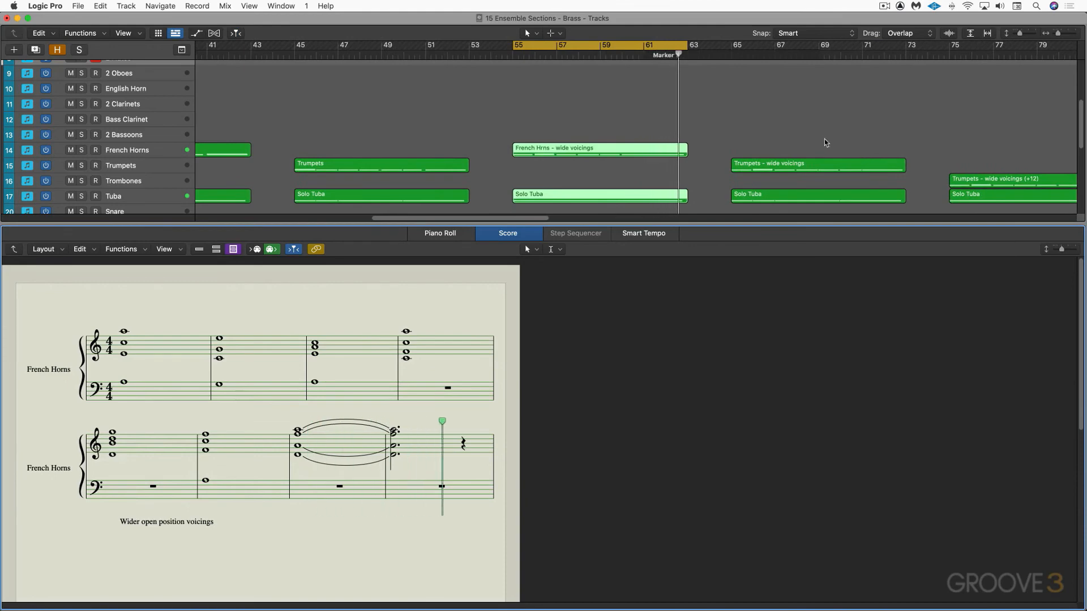
left_click(648, 47)
Select the Trumpets wide voicings and Solo Tuba regions at bar 65, cycle and play them while viewing the score, and turn cycling off
scroll(748, 115, "right", 4)
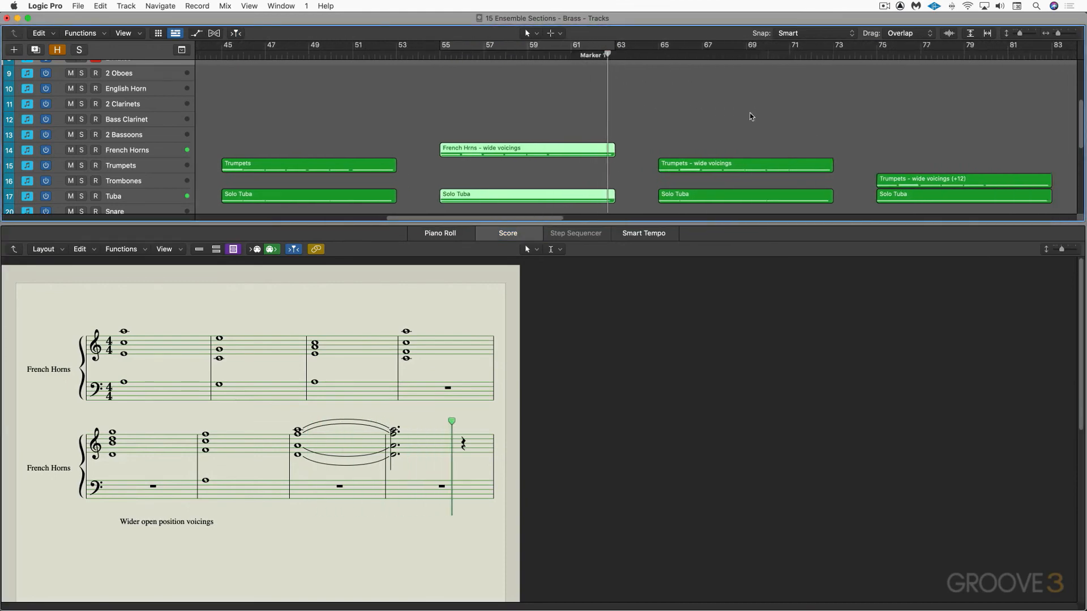
scroll(747, 115, "down", 2)
left_click_drag(584, 93, 620, 164)
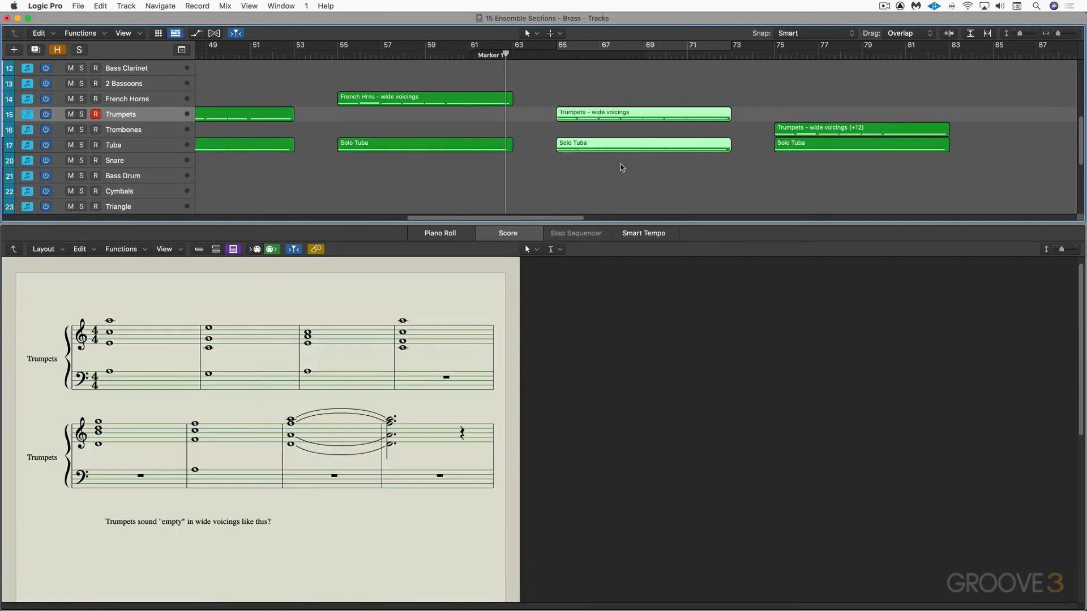
key("super+u")
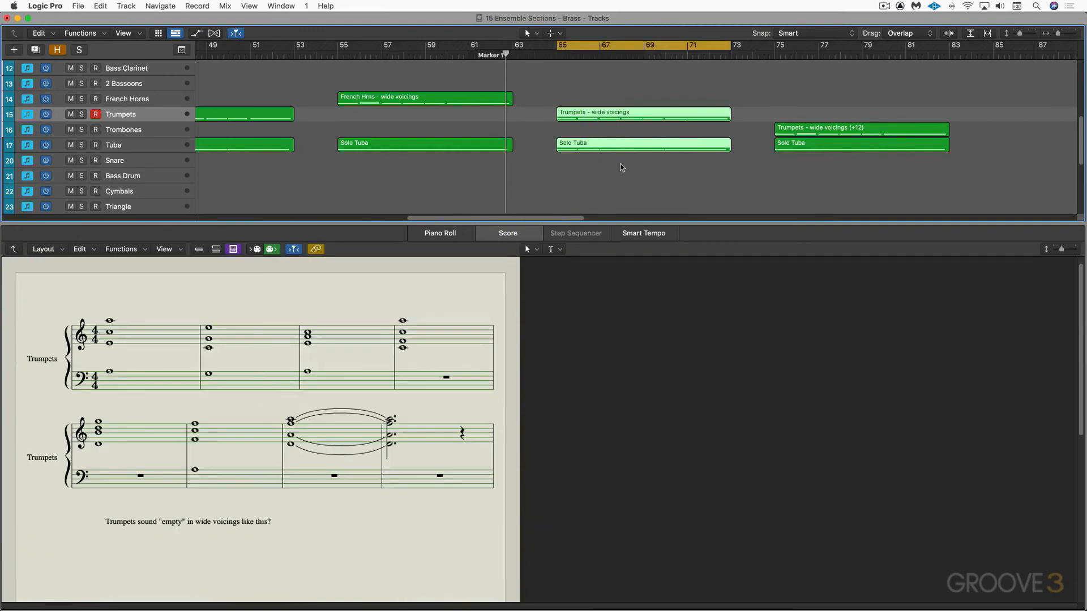
key("space")
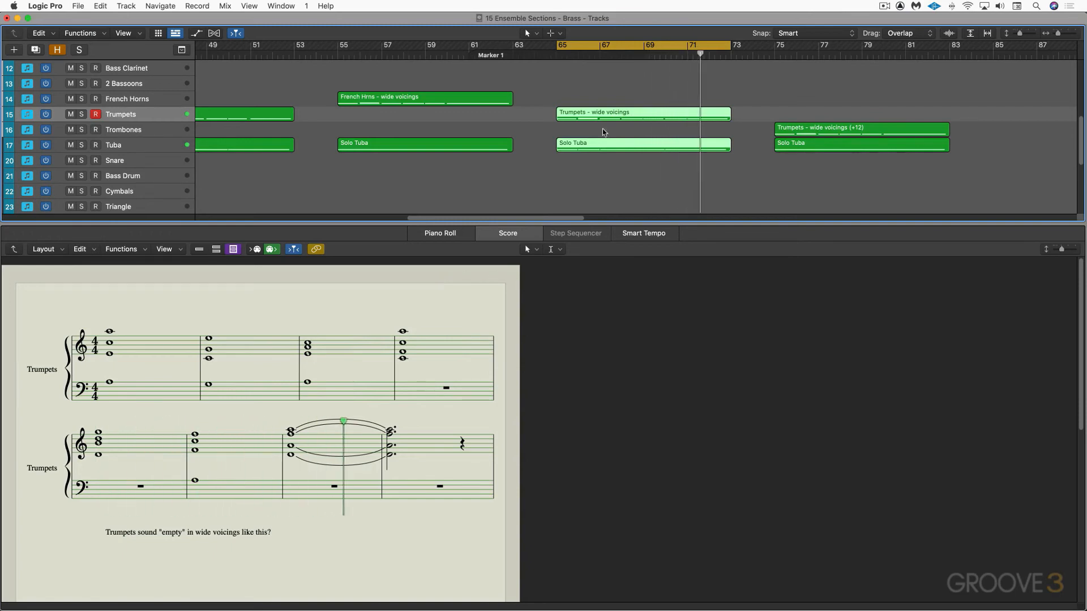
key("c")
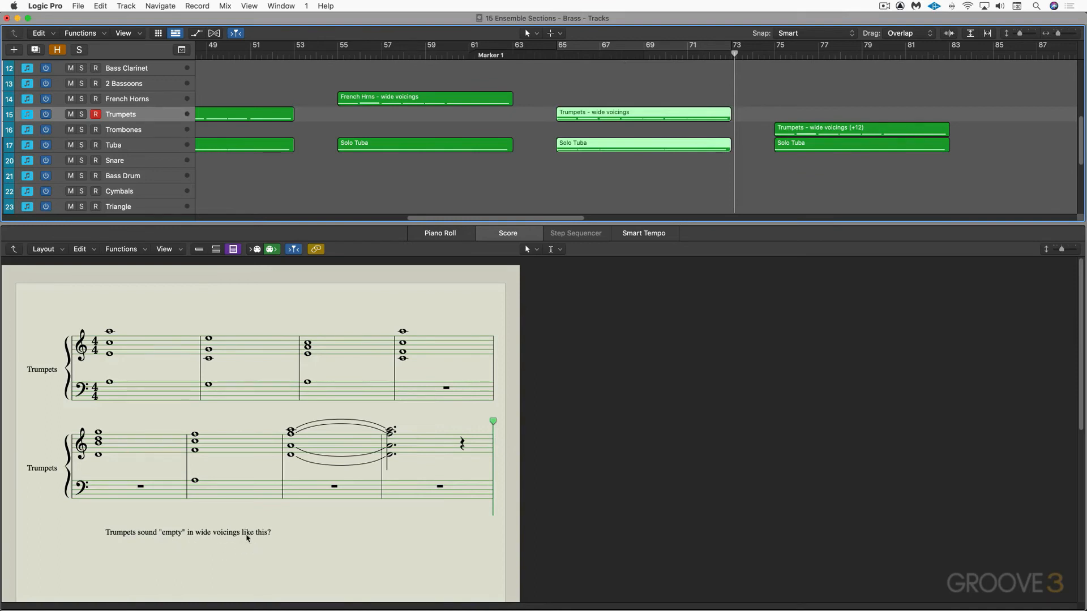
Select the wide voicings region on the Trombones track at bar 75, set the cycle range to it, and play it
scroll(686, 197, "right", 5)
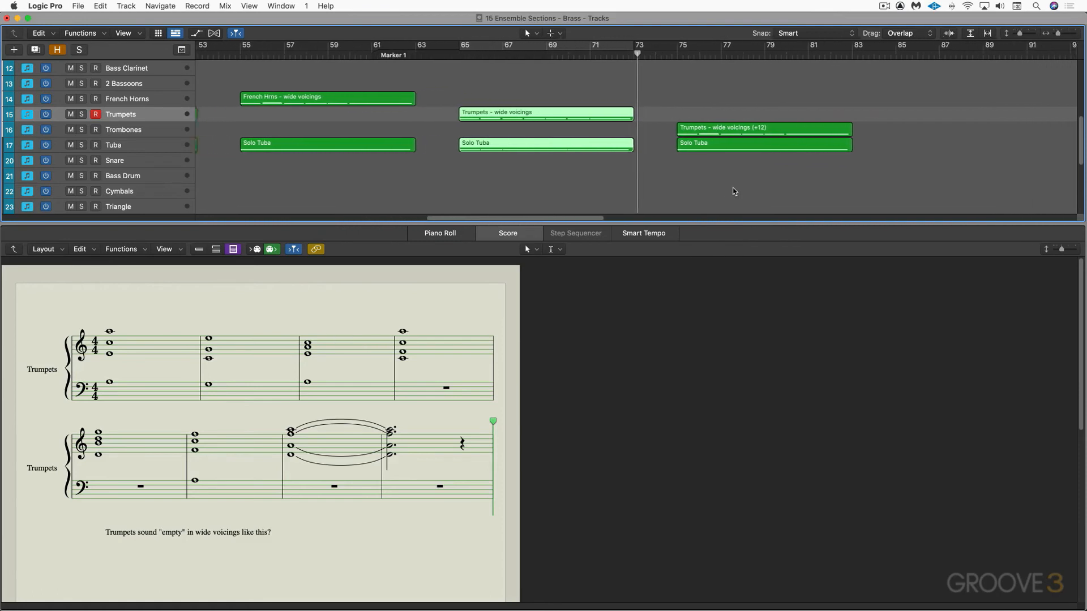
left_click(700, 129)
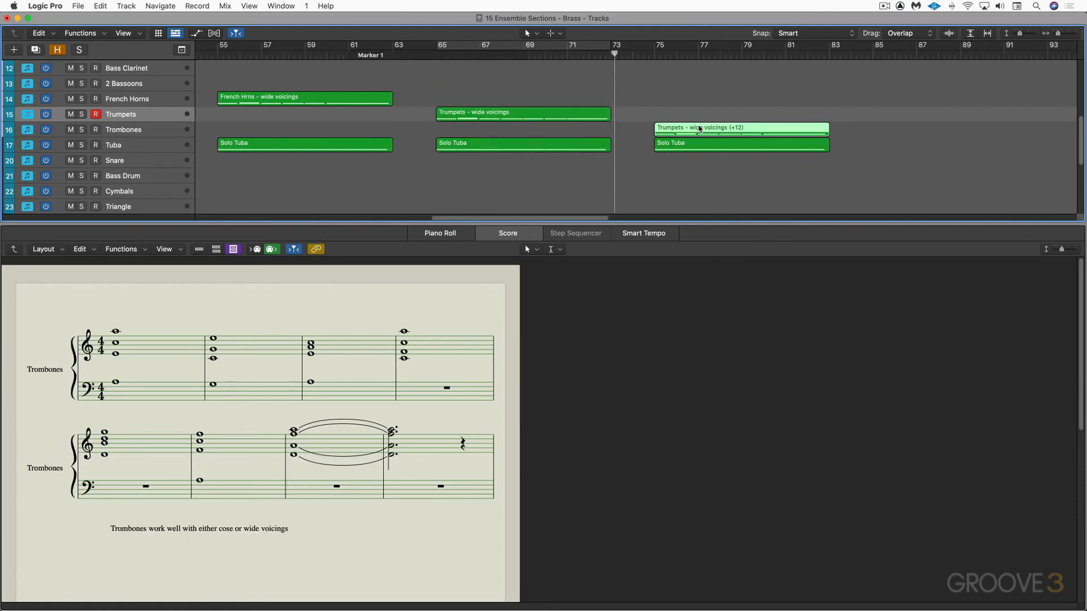
key("u")
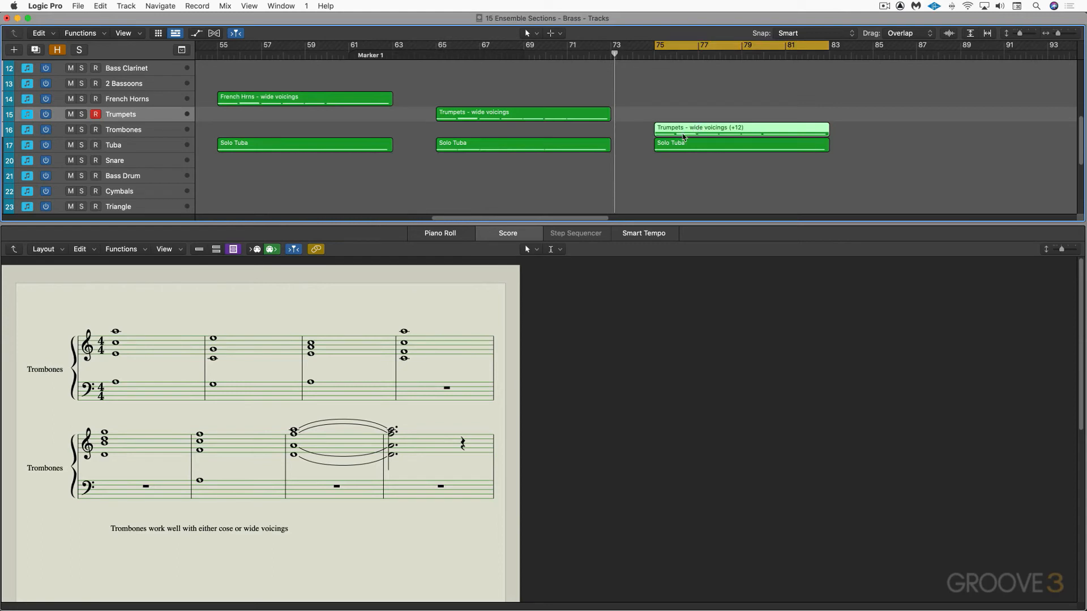
key("space")
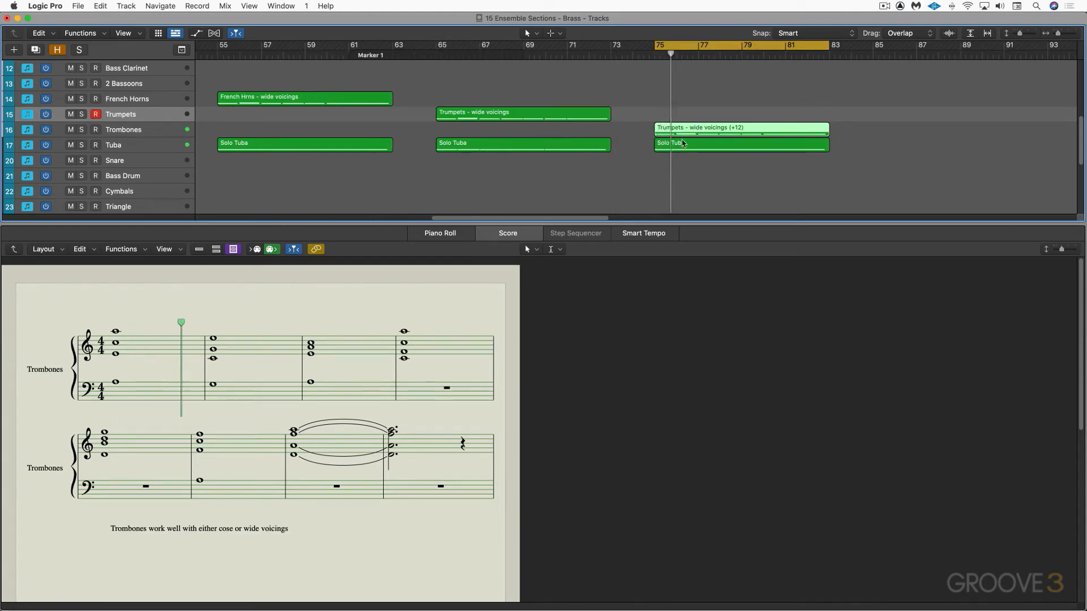
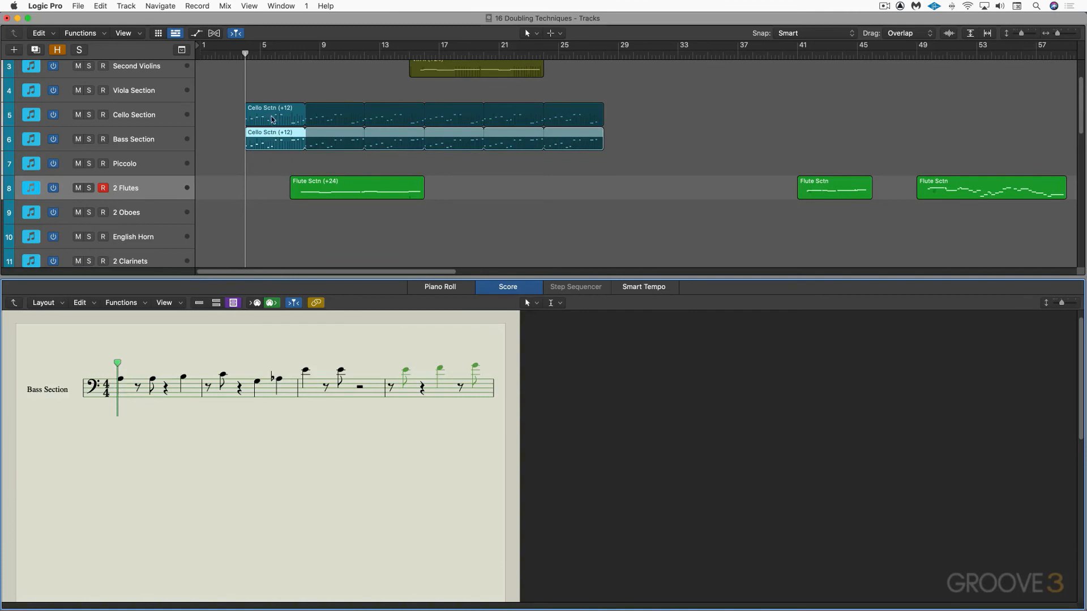
Compare the Cello Section and Bass Section scores and play the doubled line from the start of their regions
left_click(271, 117)
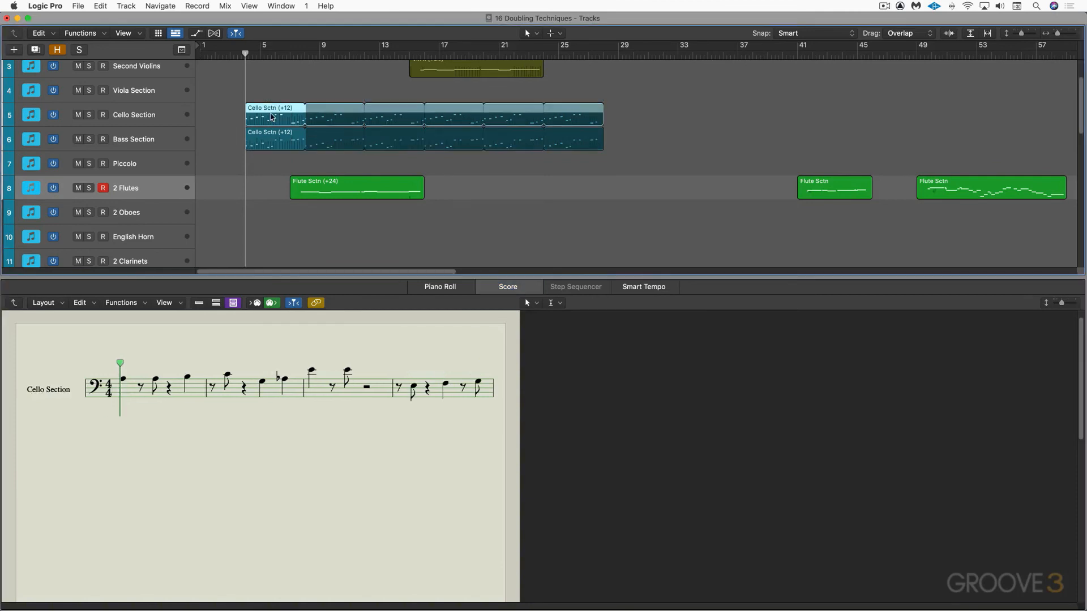
left_click(269, 143)
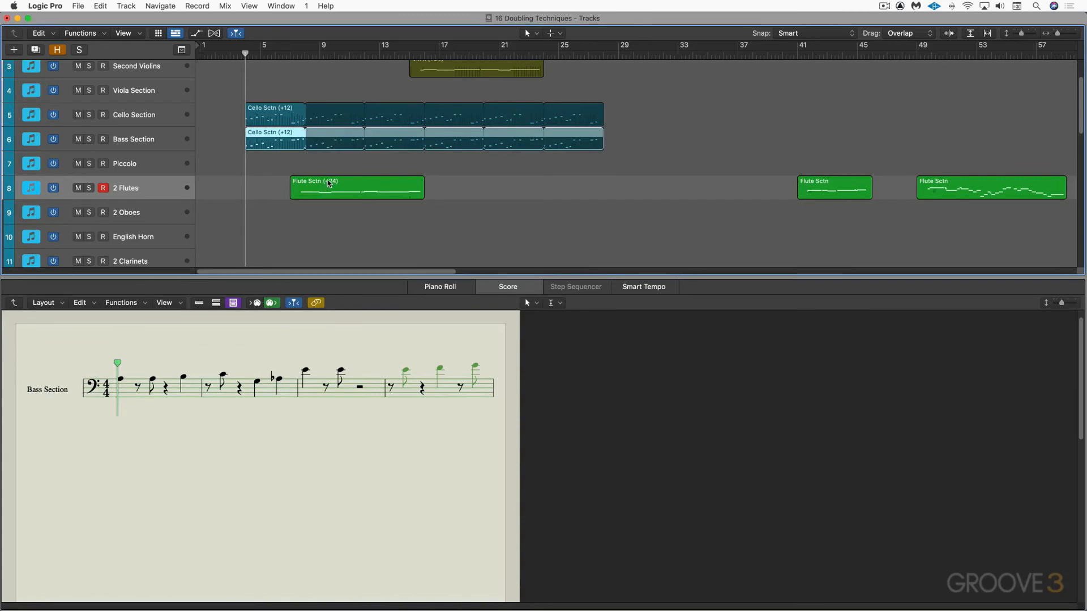
key("space")
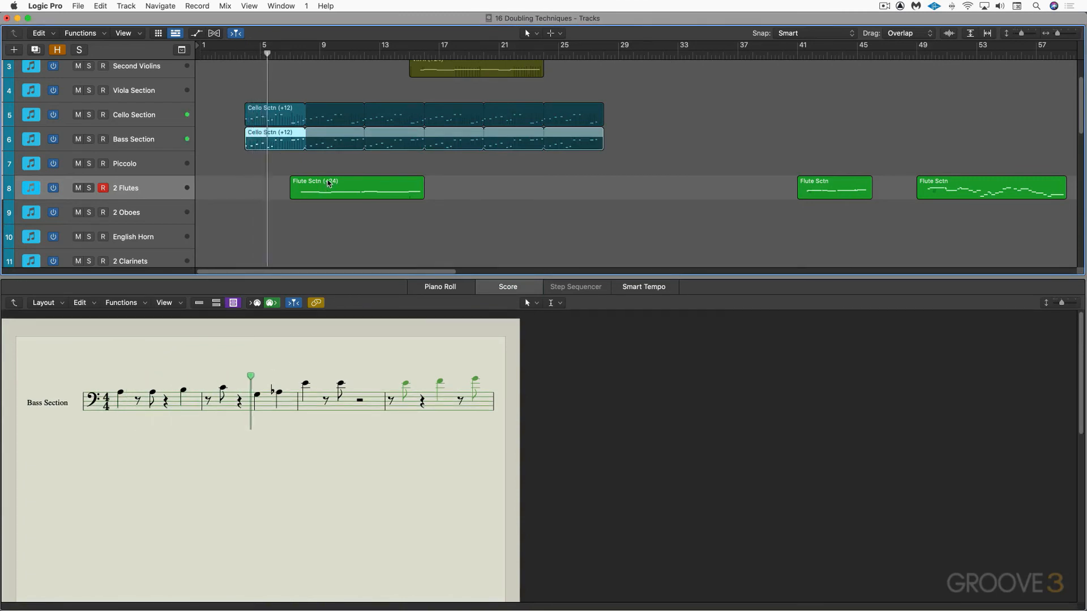
Show the score of the first 2 Flutes region and follow its melody during playback
left_click(330, 183)
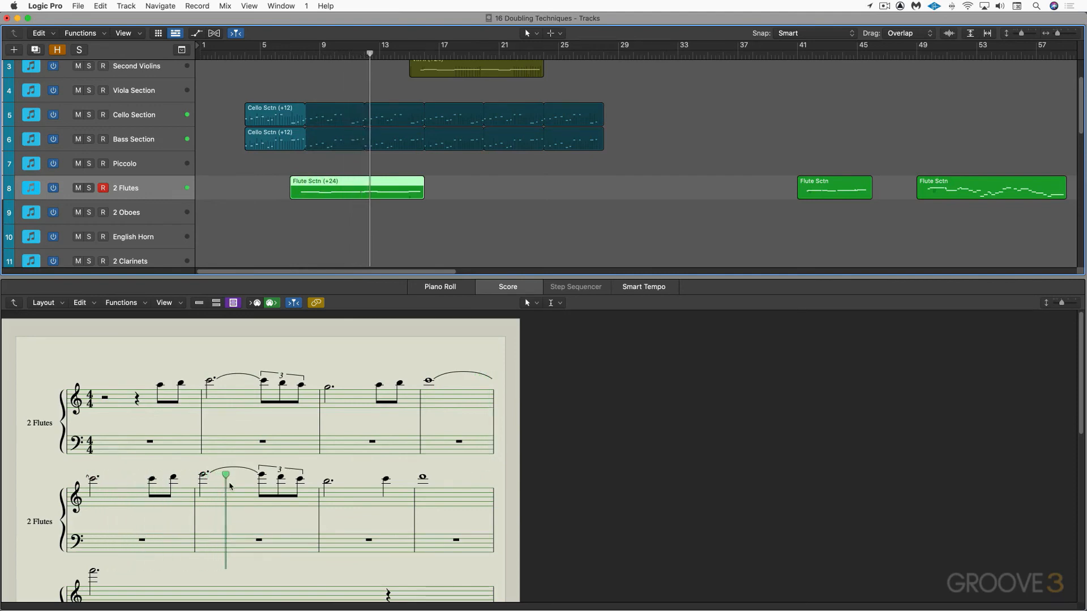
scroll(425, 513, "down", 3)
scroll(429, 514, "down", 1)
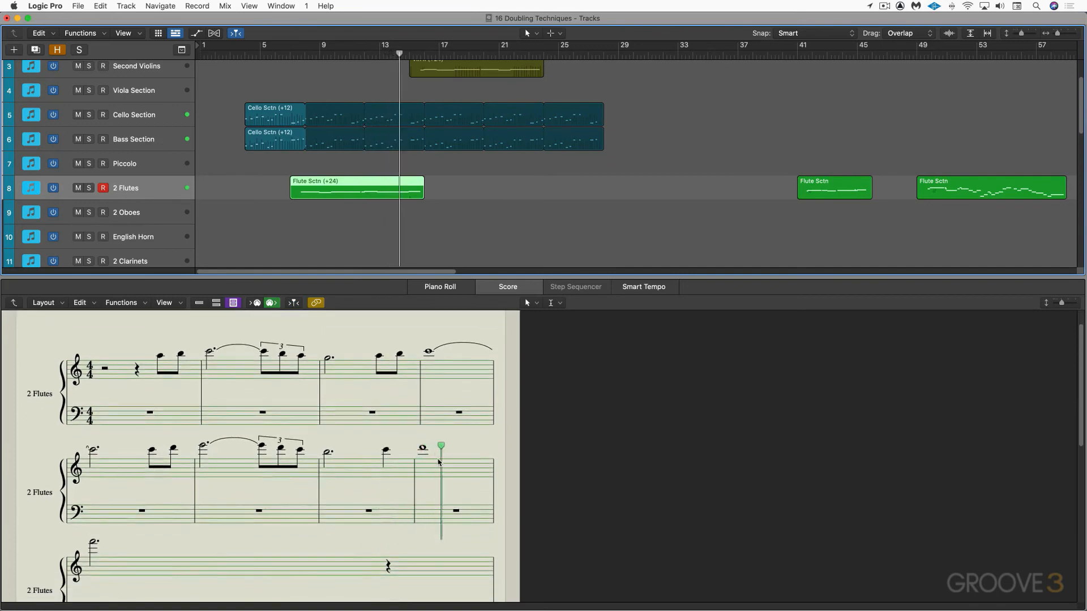
scroll(437, 463, "down", 1)
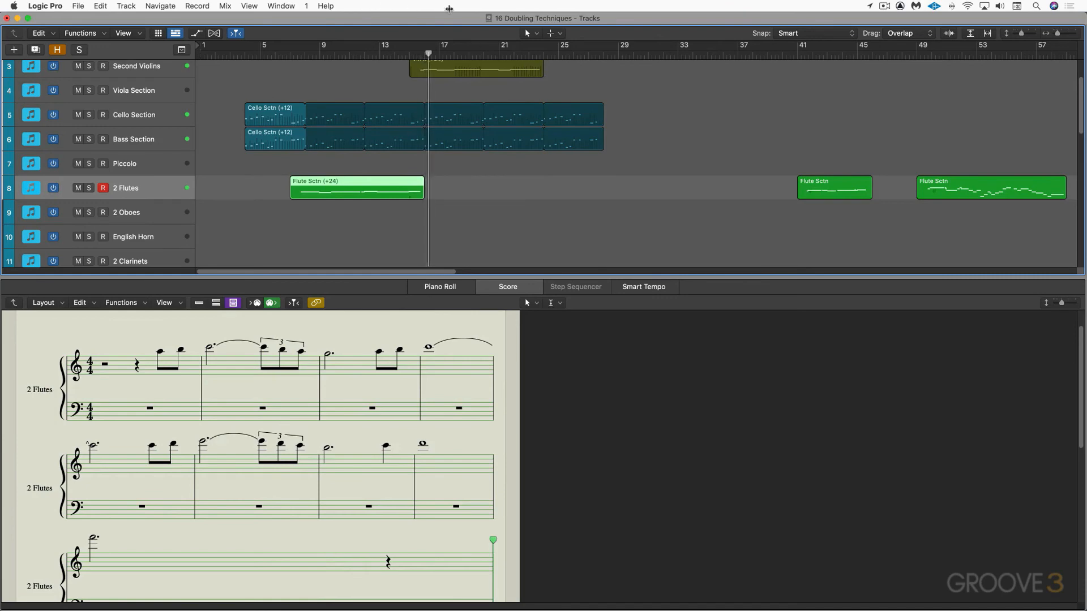
View the Second Violins and First Violins scores in turn during playback, clearing the note selection in the violin part
left_click(484, 68)
left_click(342, 426)
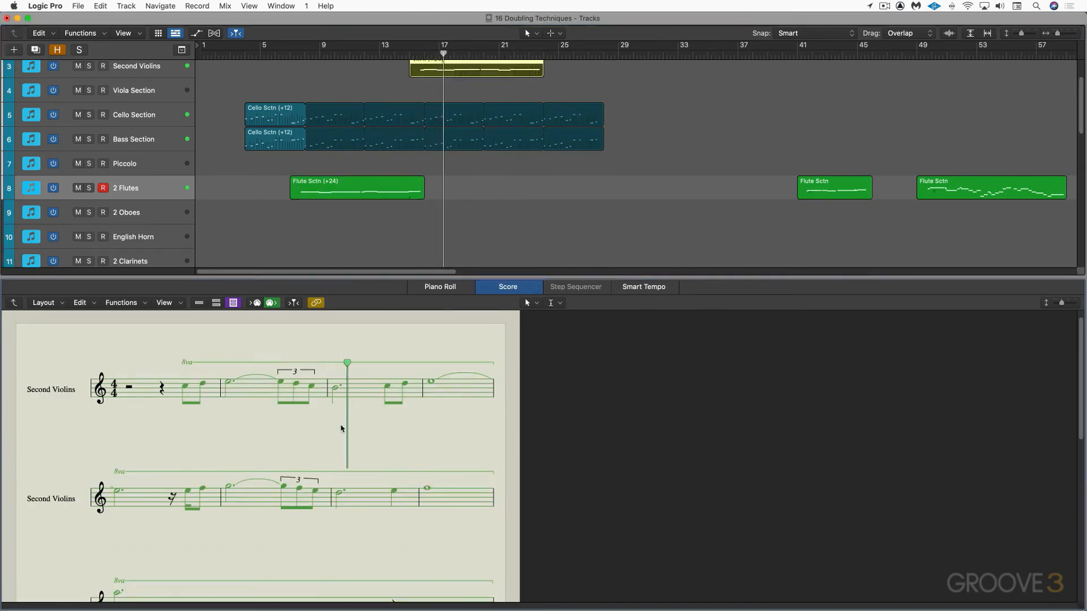
scroll(458, 187, "up", 3)
left_click(475, 102)
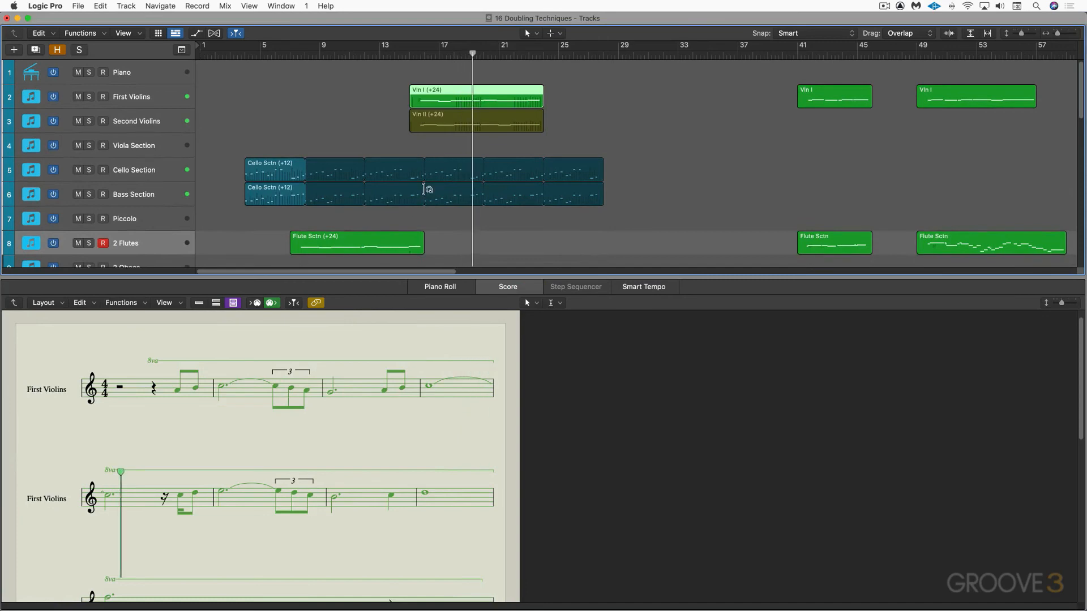
left_click(413, 394)
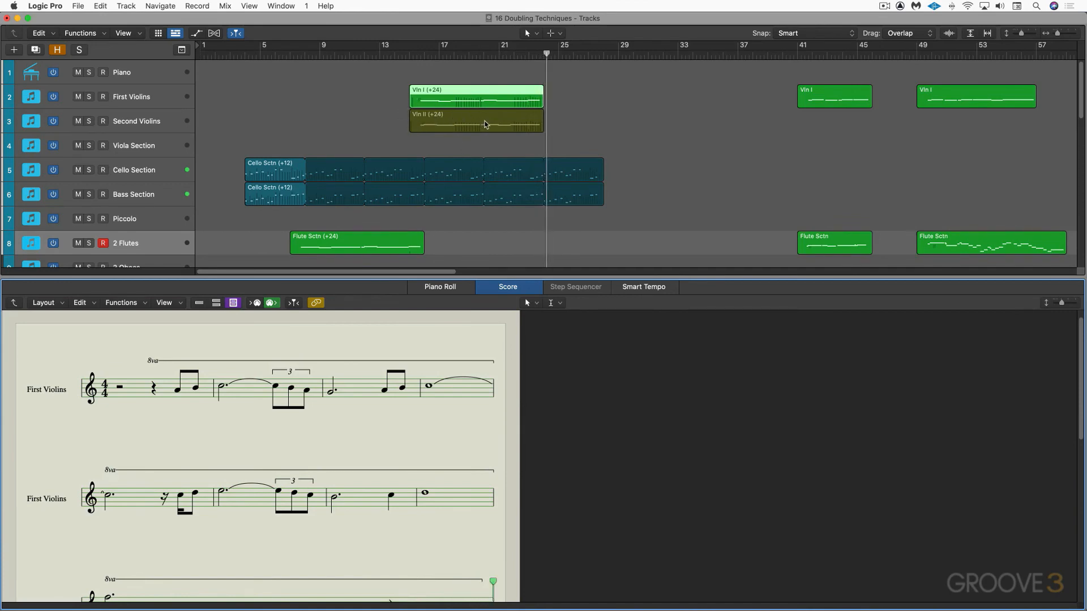
Compare the ornamented 2 Flutes score at bar 41 with the First Violins score, ending on the flute part
scroll(519, 136, "right", 8)
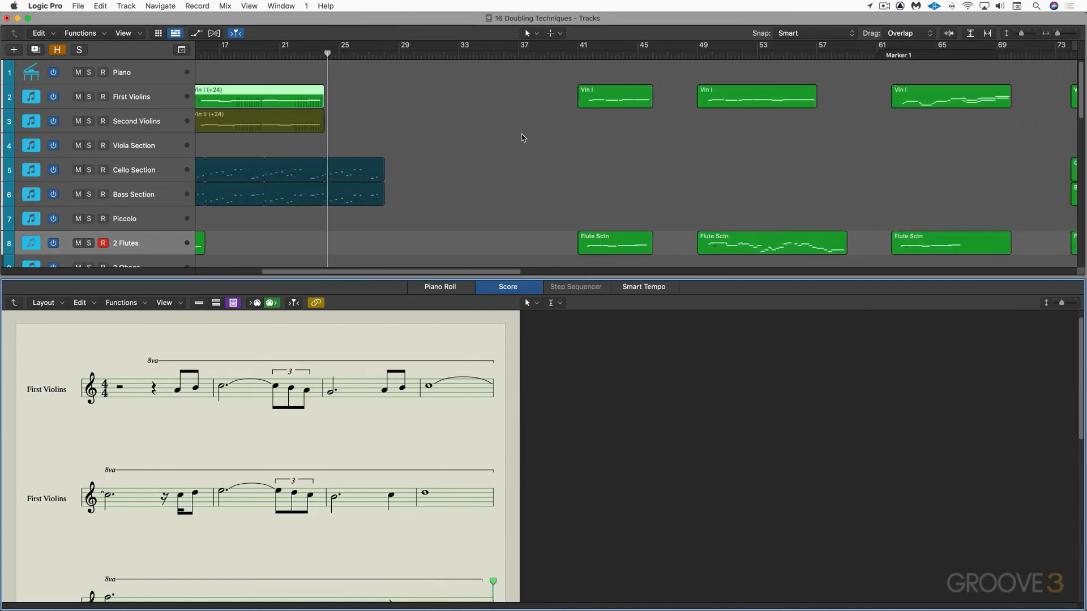
left_click(616, 242)
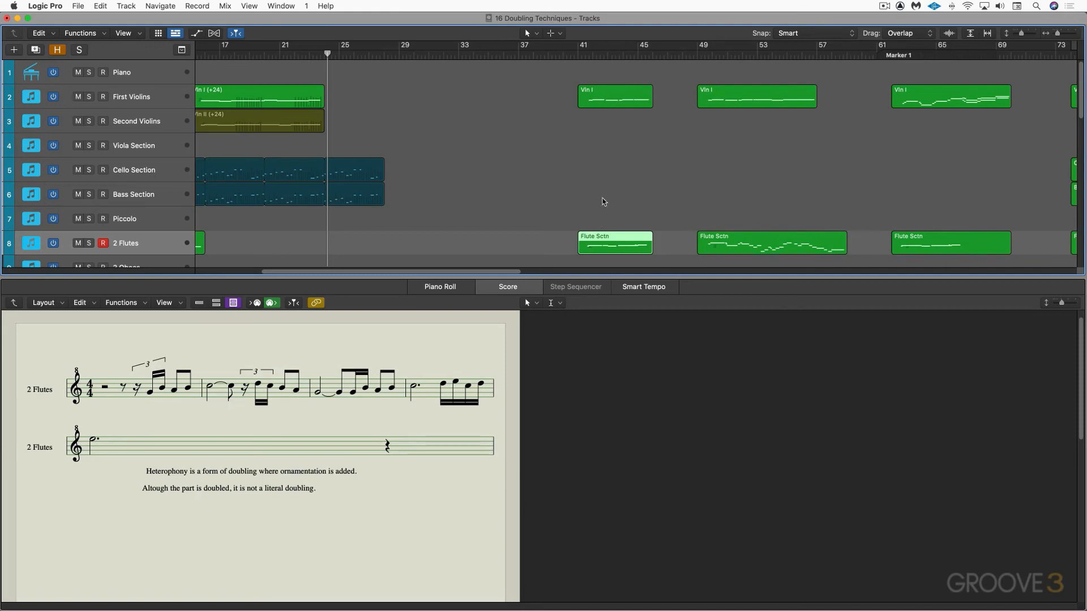
left_click(605, 93)
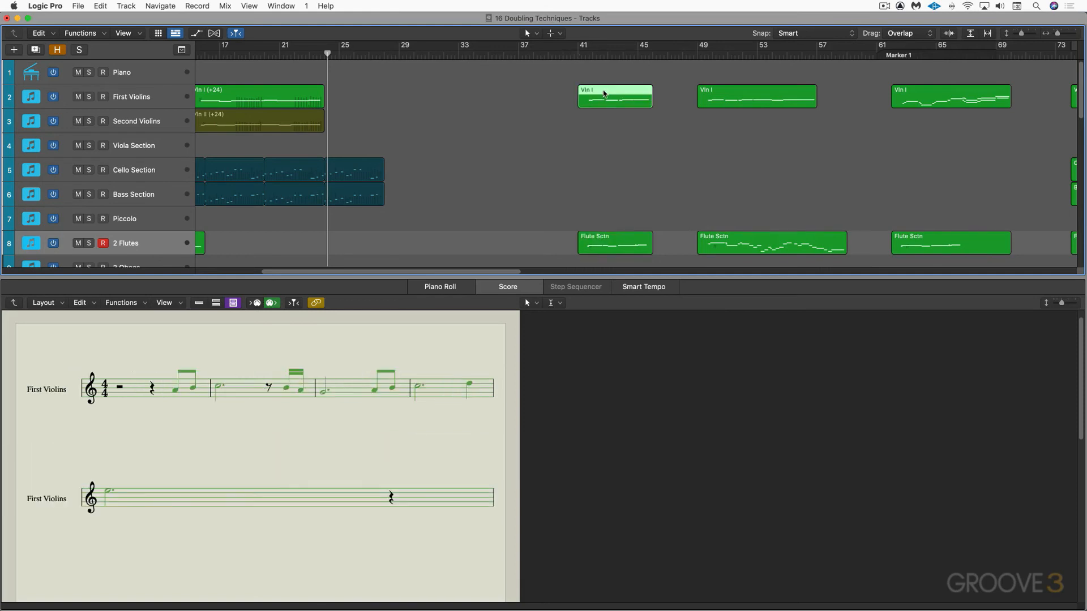
left_click(313, 407)
left_click(608, 244)
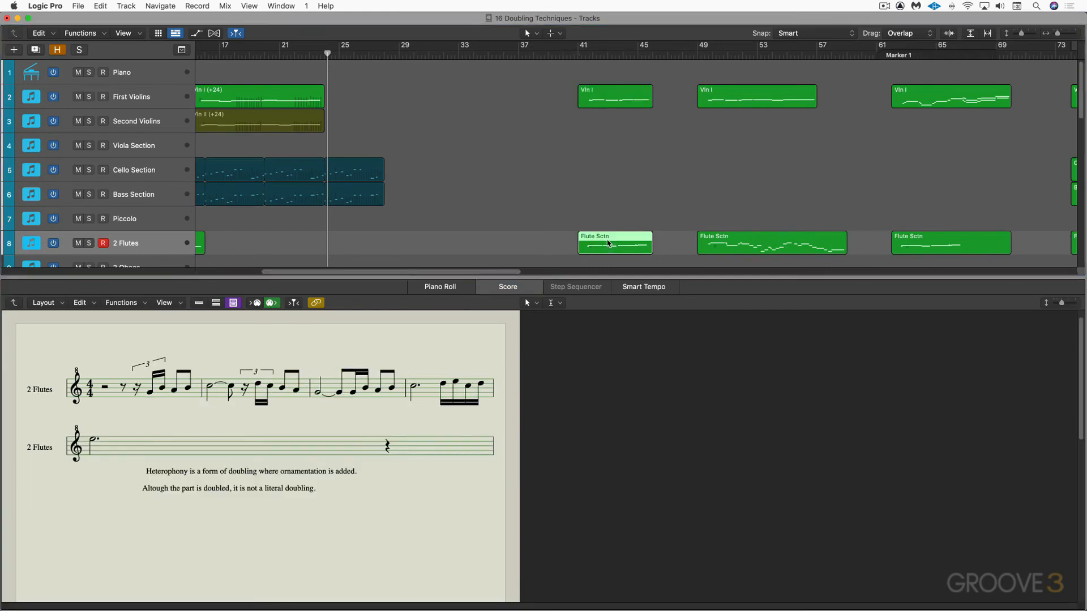
Play the flute and violin heterophony example from just before bar 41 and stop at the end of the regions
left_click(572, 56)
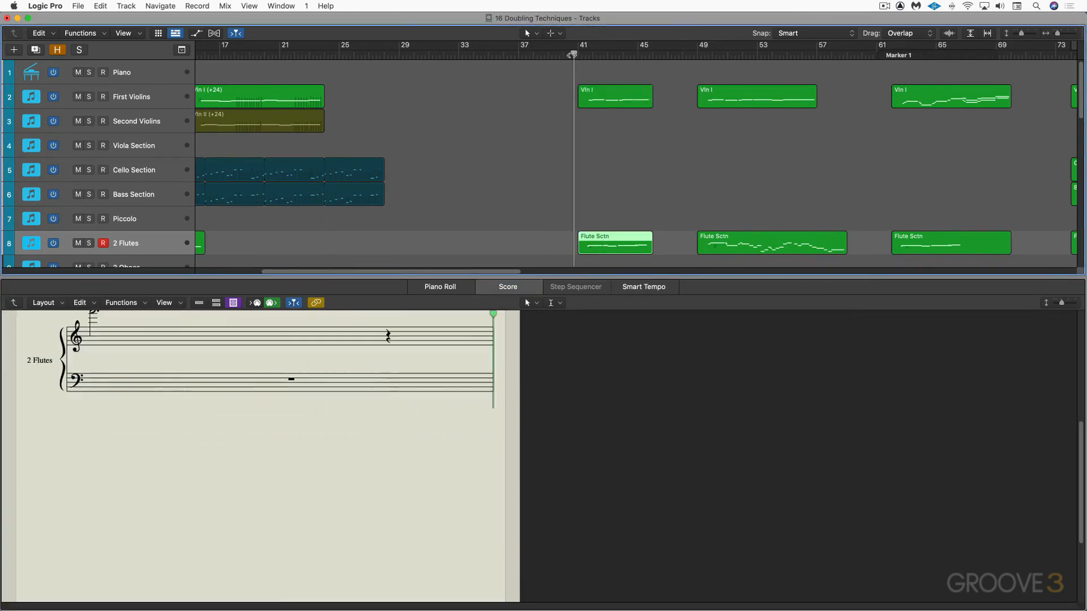
key("space")
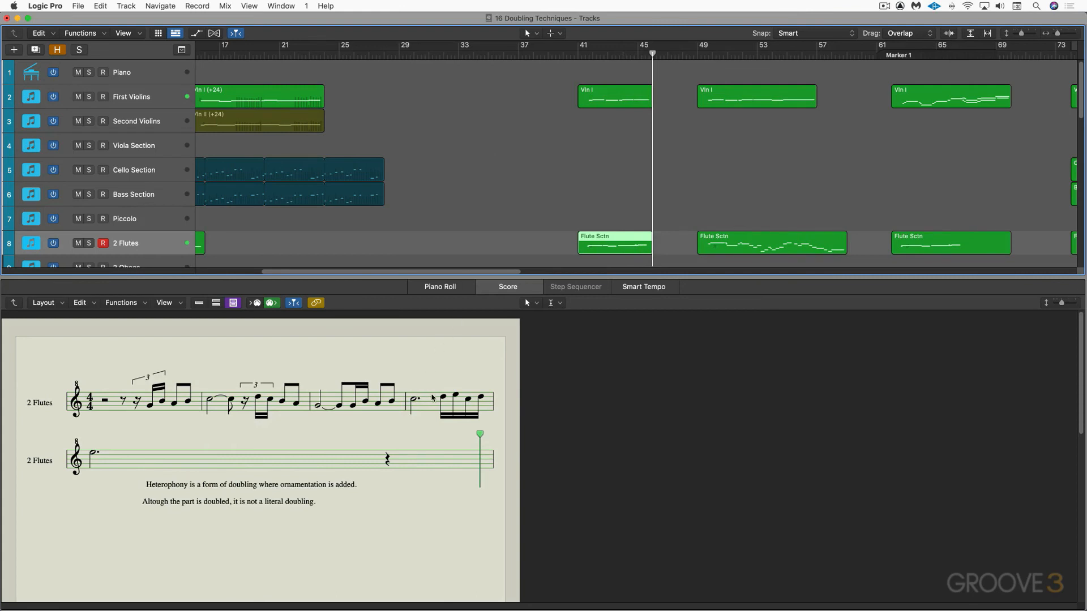
key("space")
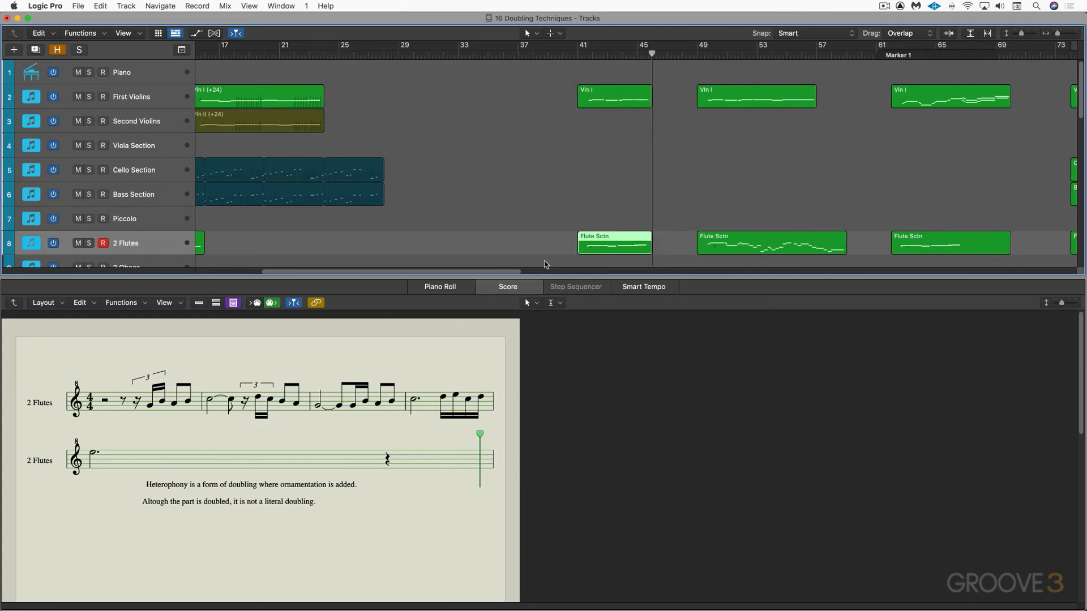
Show the 2 Flutes score for the region at bar 49 and play the counterpoint example from just before it
scroll(558, 265, "right", 6)
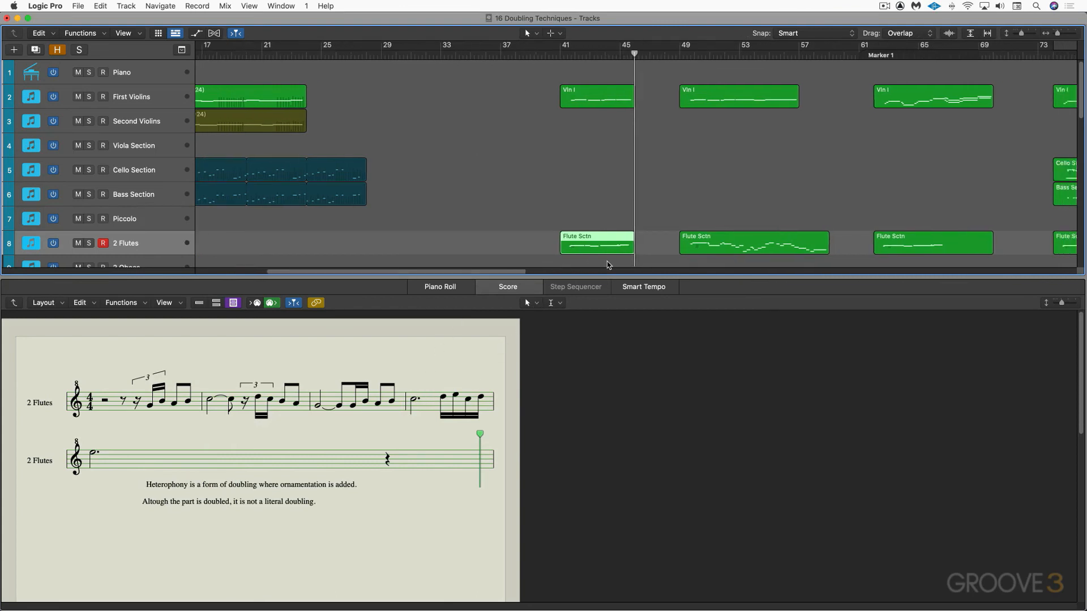
left_click(558, 239)
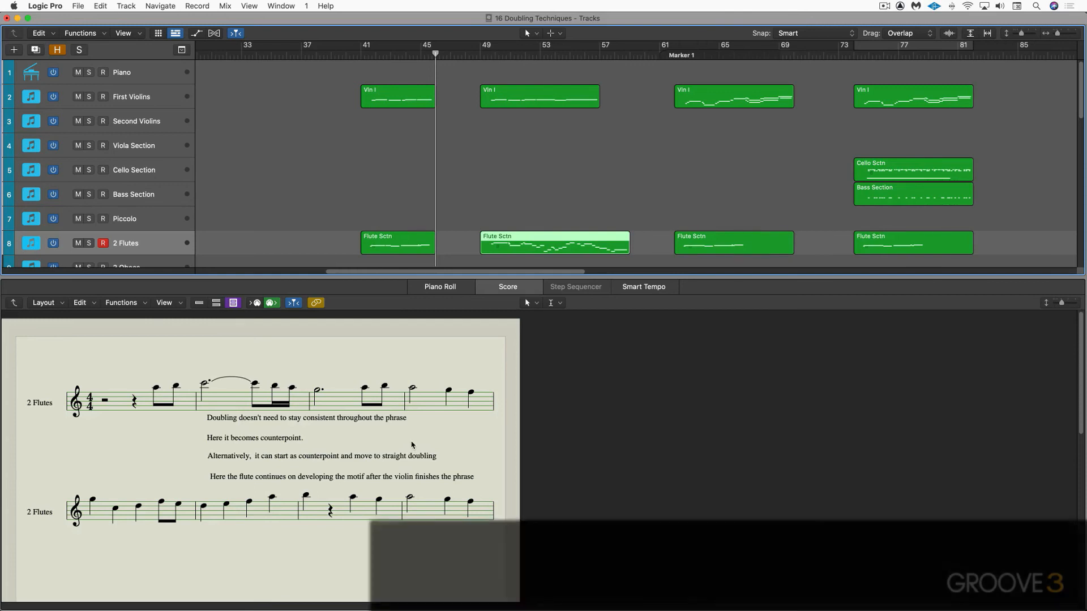
left_click(476, 55)
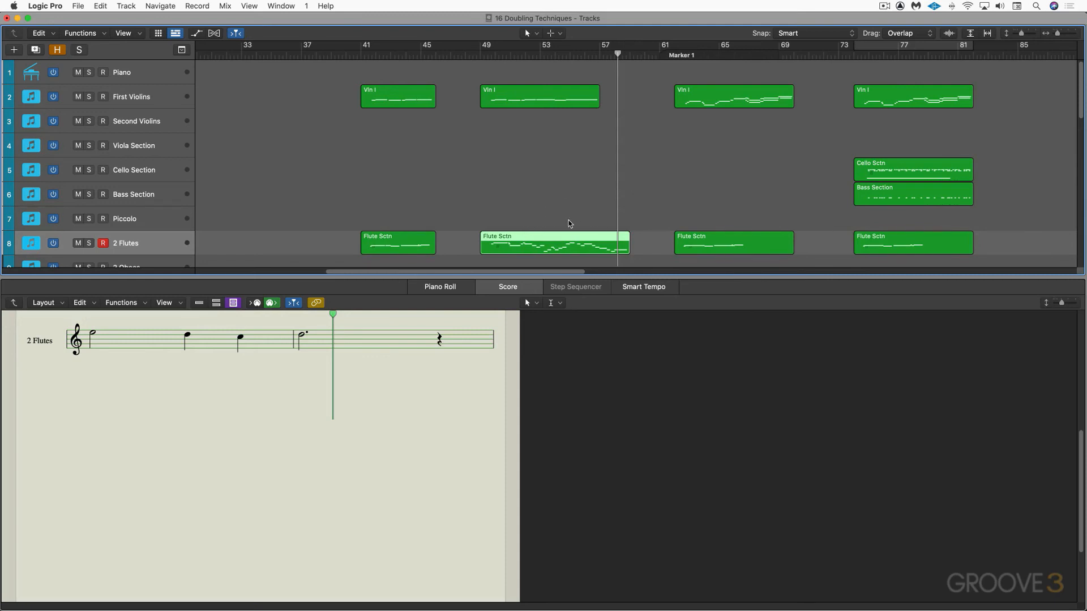
Play the divisi example from just before bar 62 while viewing the 2 Flutes score and the First Violins score
scroll(592, 221, "right", 3)
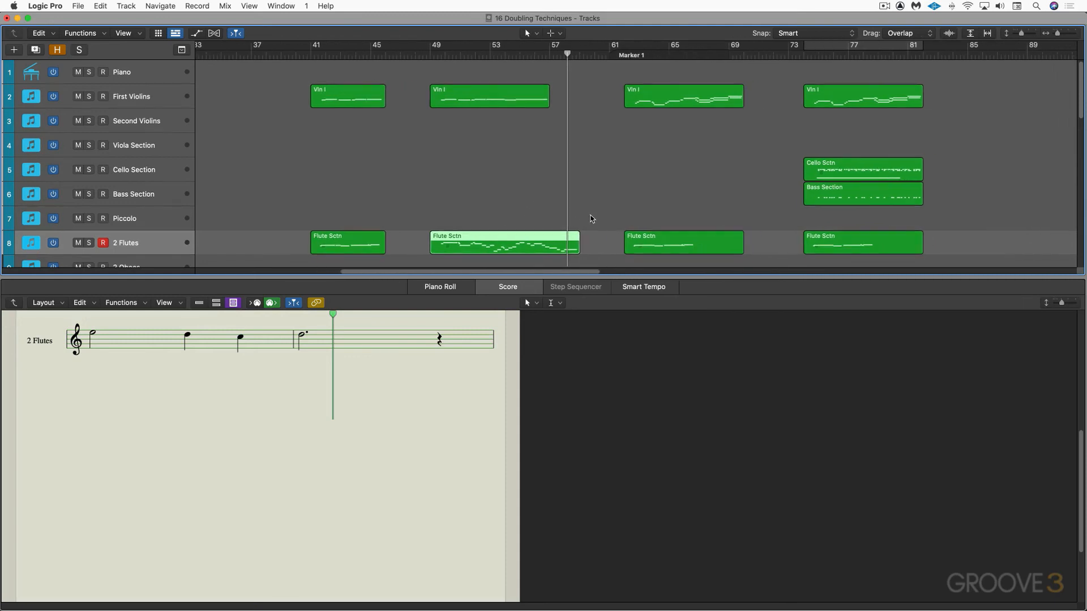
left_click(621, 56)
left_click(664, 242)
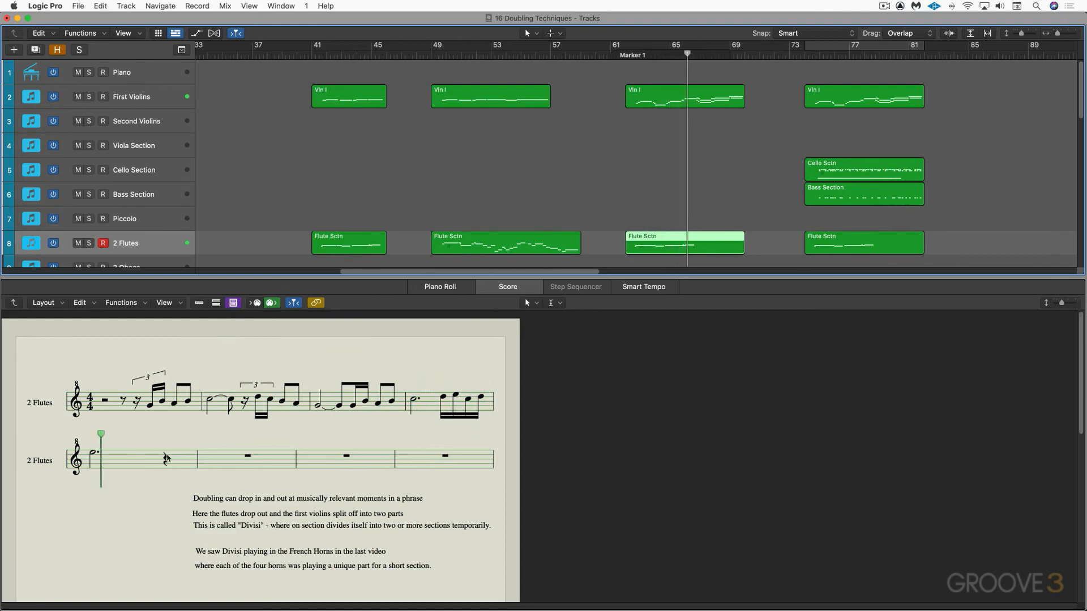
scroll(650, 204, "up", 1)
scroll(651, 204, "down", 1)
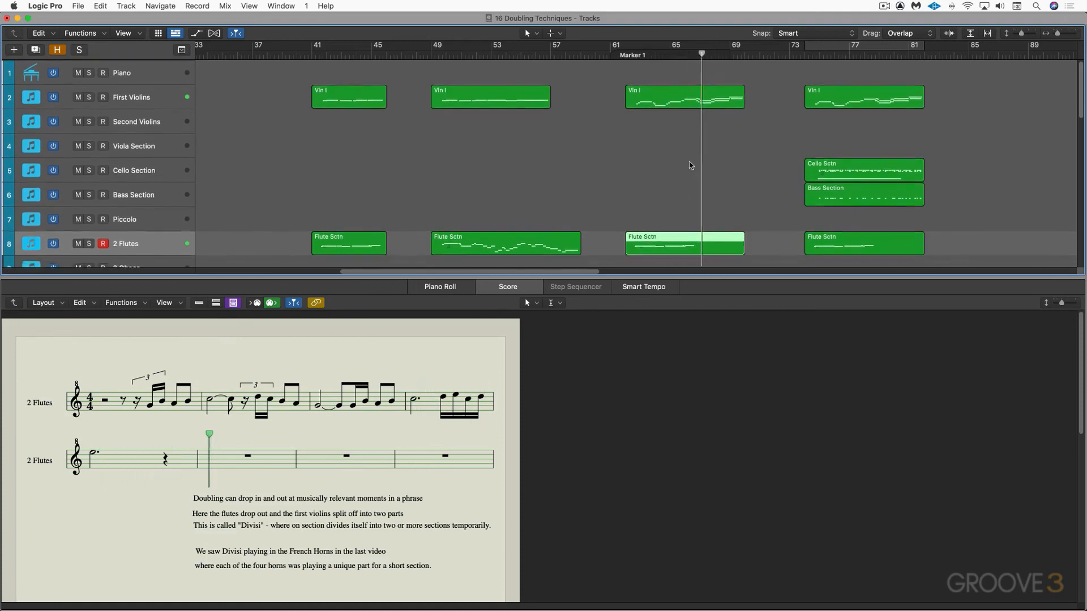
left_click(683, 98)
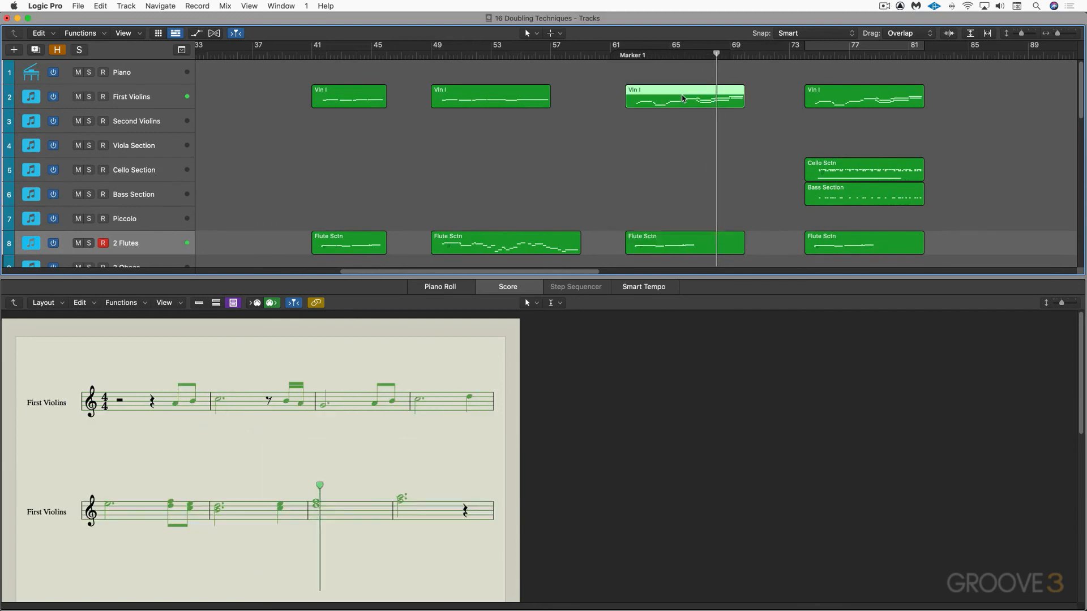
Set the playhead at bar 74 and show the Bass Section and 2 Flutes scores of the partial doubling example
left_click(321, 454)
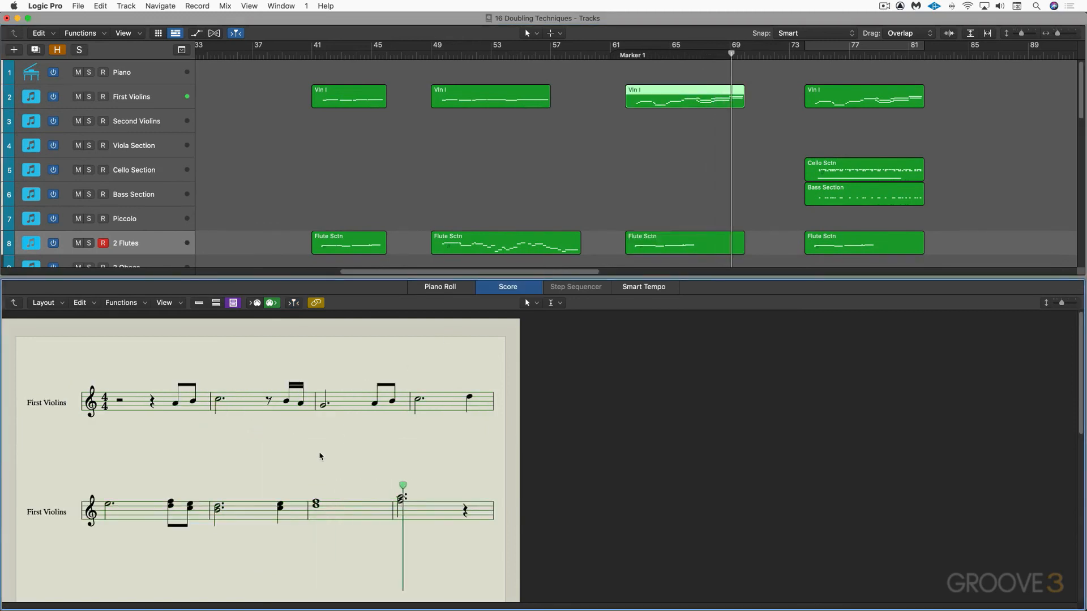
left_click(682, 55)
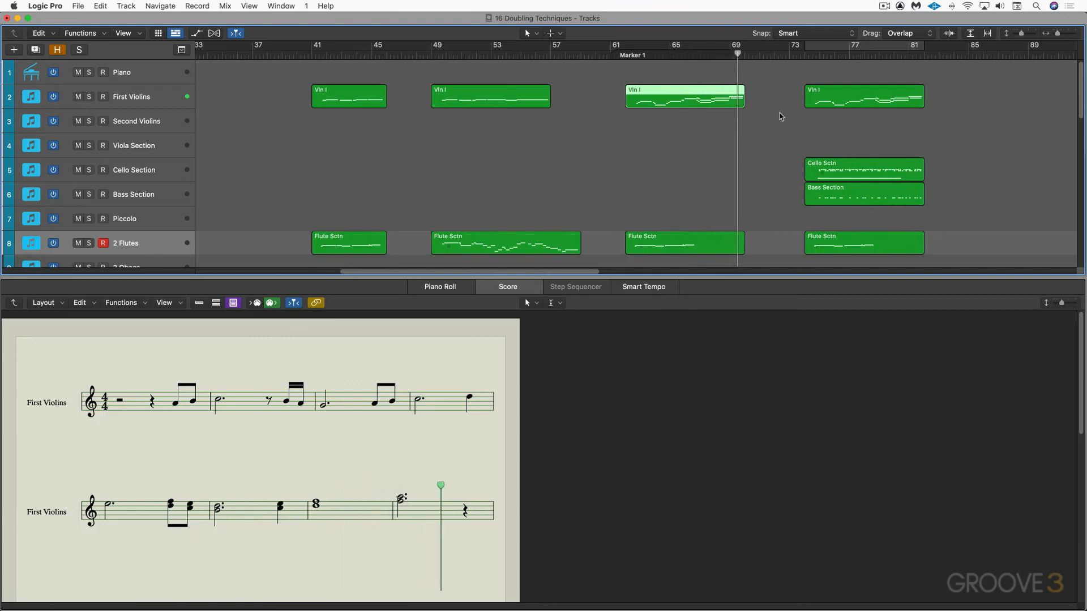
scroll(776, 114, "right", 3)
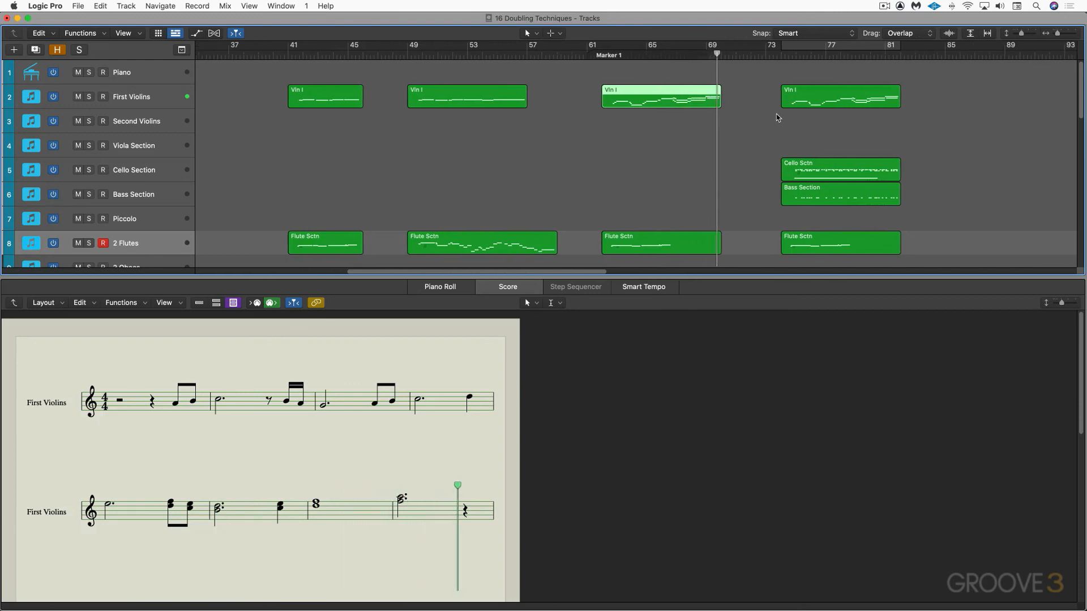
left_click(791, 196)
scroll(782, 182, "right", 8)
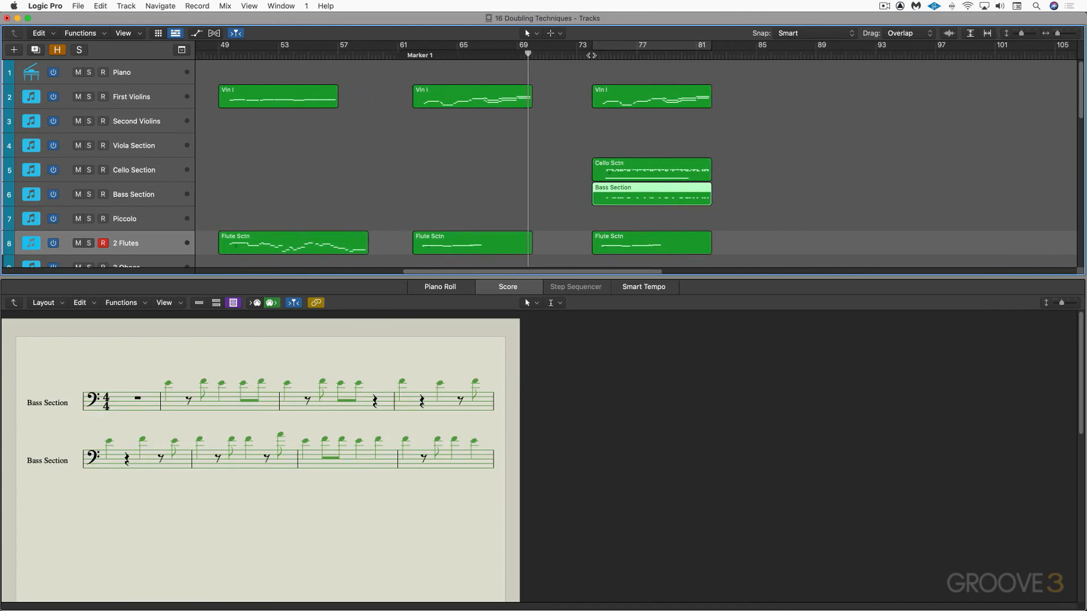
left_click(592, 55)
left_click(647, 241)
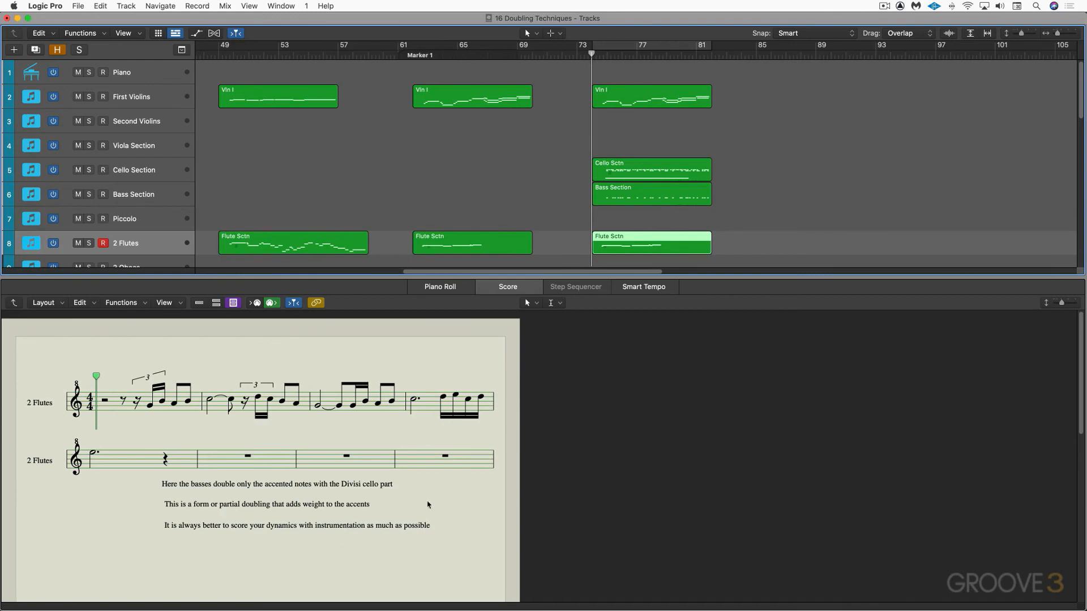
Mute the 2 Flutes, English Horn and First Violins regions at bar 74 and play the remaining parts in the full track view
key("e")
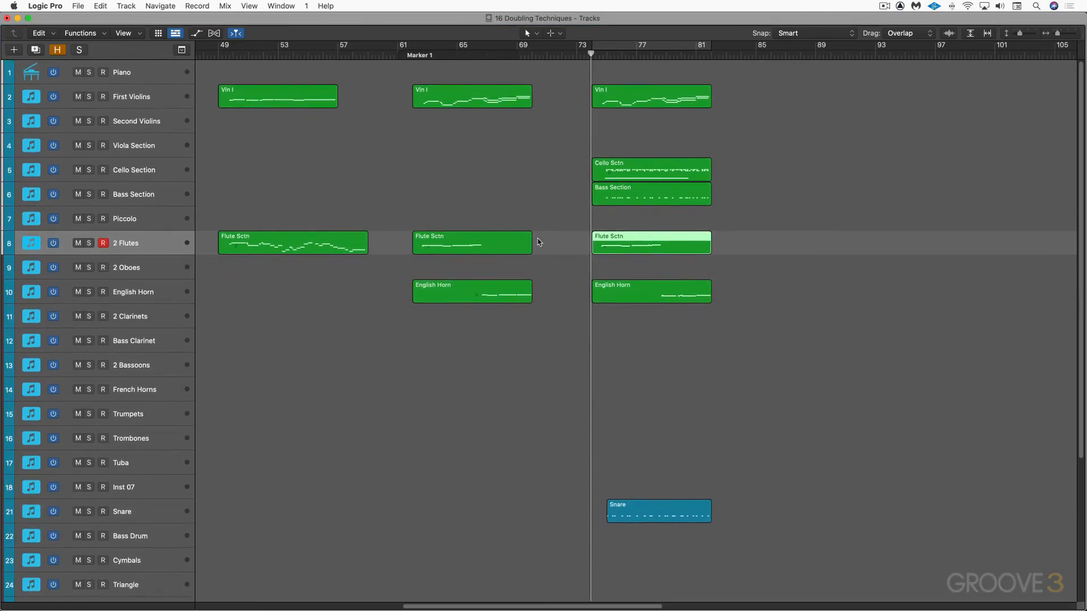
left_click(617, 292, "shift")
left_click(642, 95, "shift")
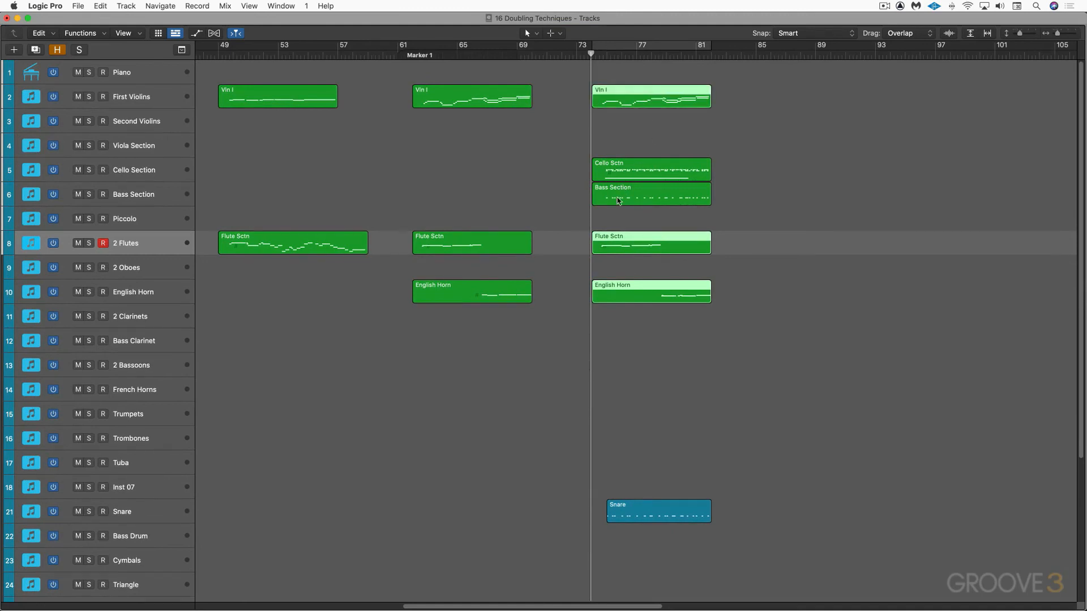
key("ctrl+m")
key("space")
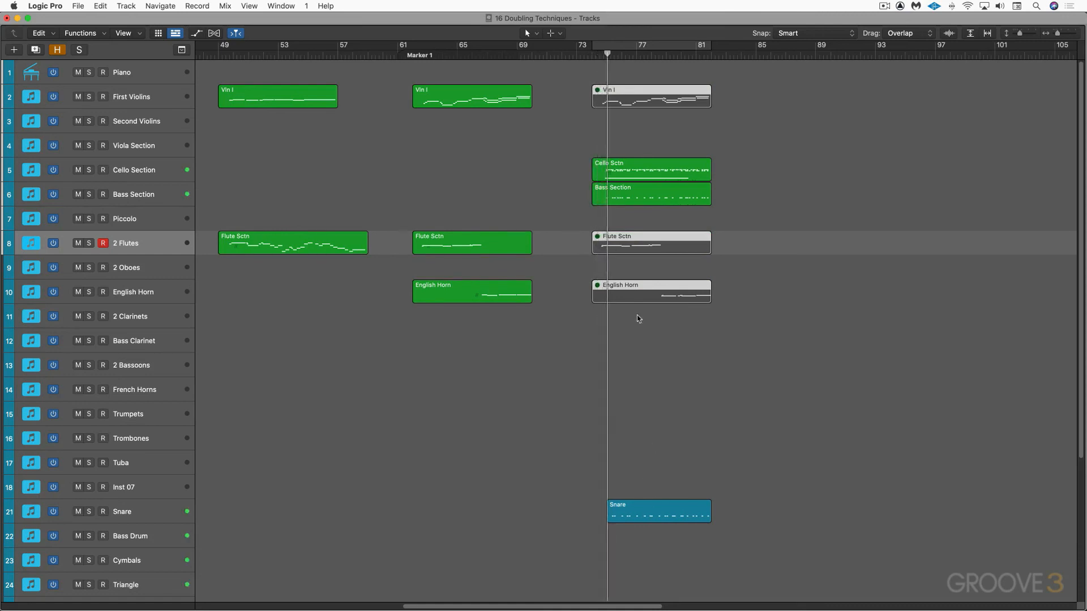
Follow the playback in the Cello Section score and the Bass Section score of the regions at bar 74
left_click(637, 173)
double_click(637, 173)
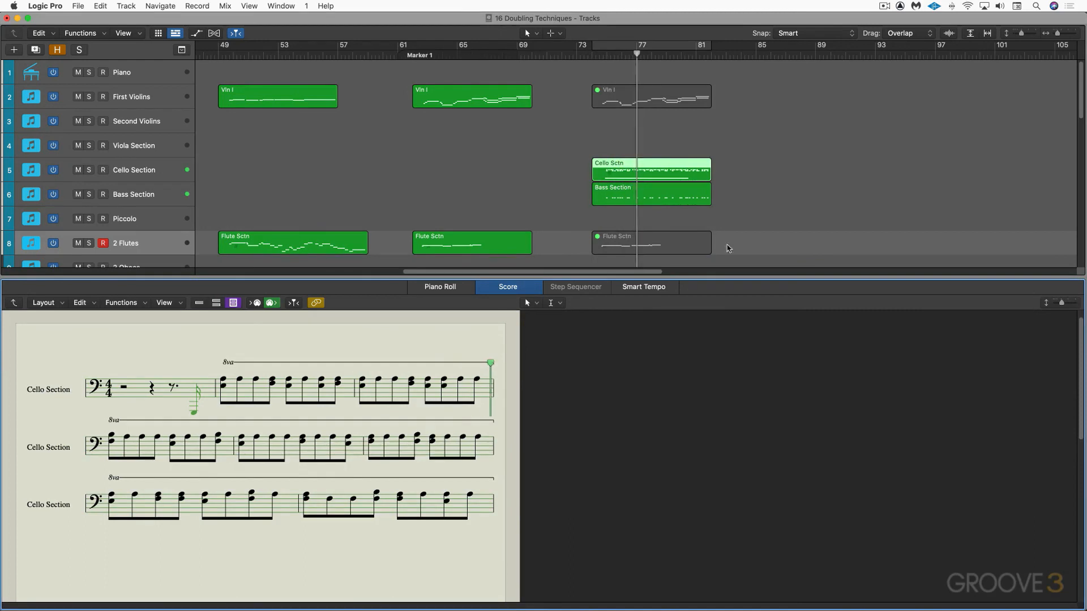
scroll(769, 217, "down", 3)
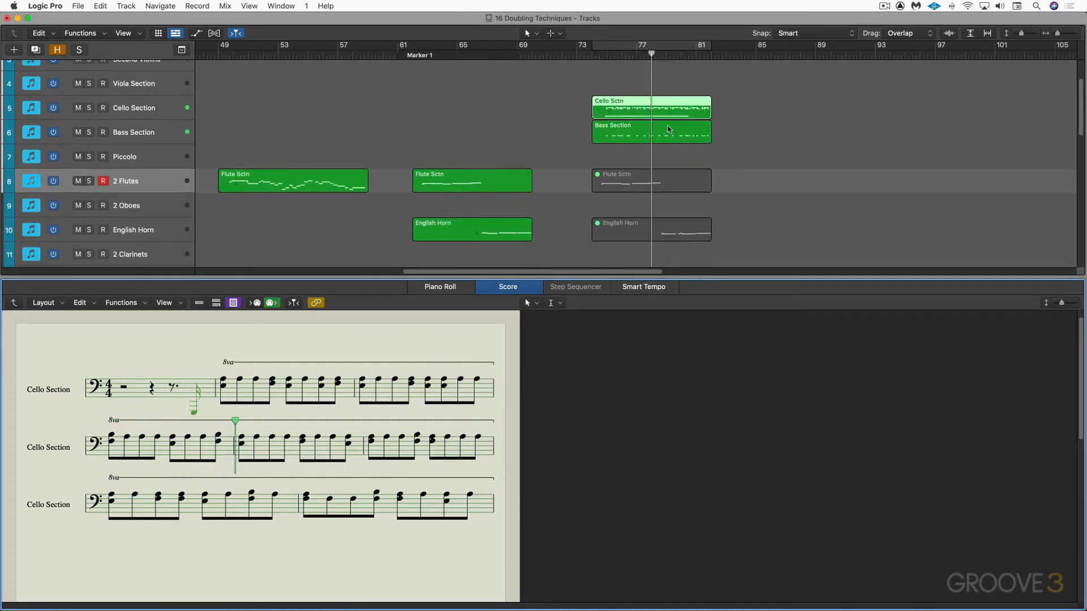
left_click(668, 129)
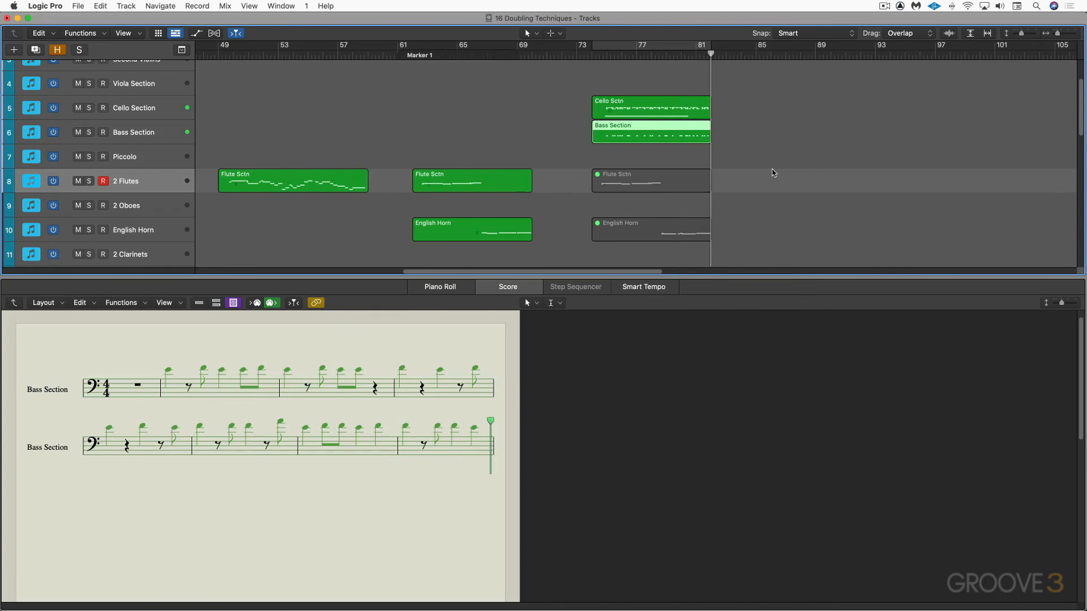
Play the Cello Section region at bar 74 soloed, adding the Bass Section and Snare regions to the solo in turn
key("e")
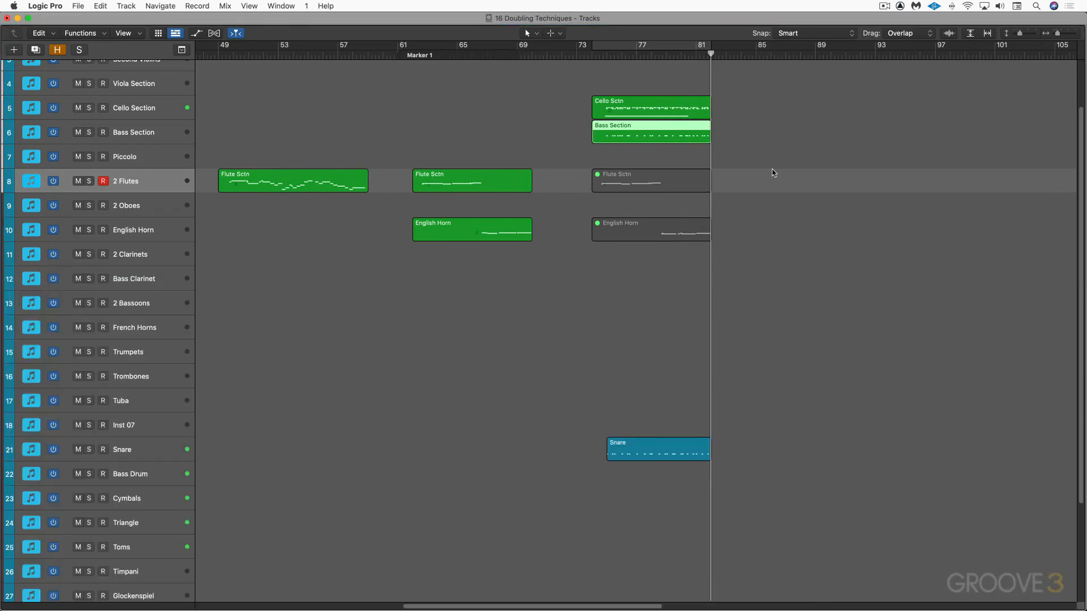
left_click(631, 112)
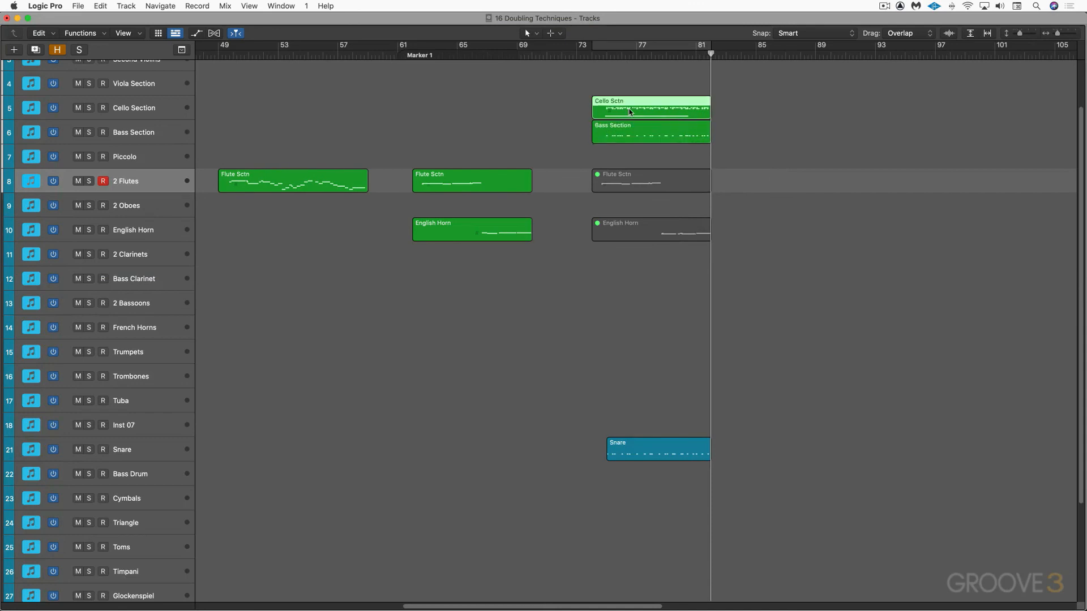
key("space")
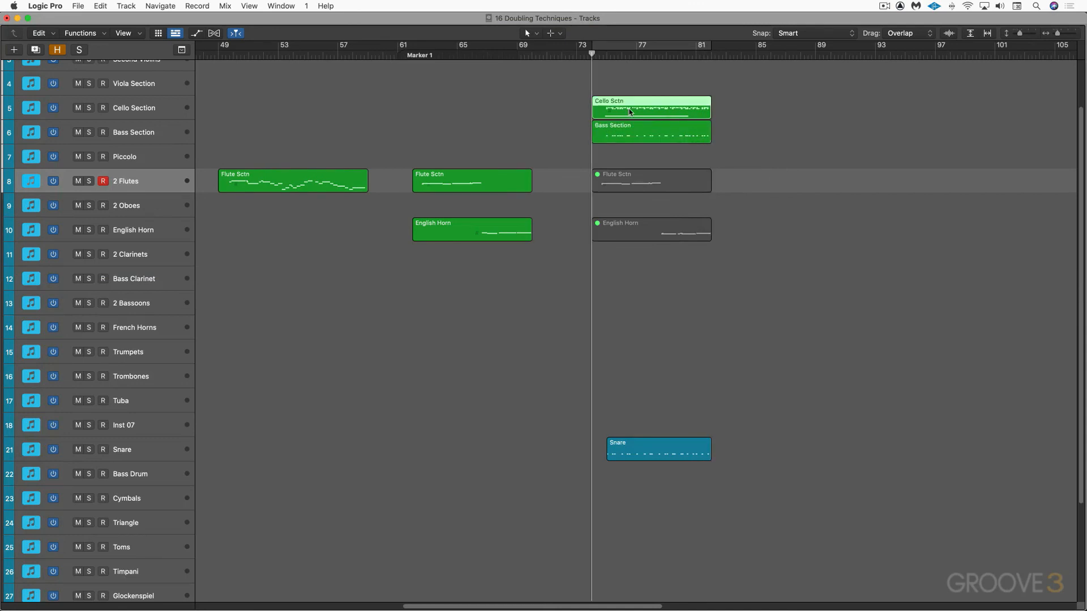
key("ctrl+s")
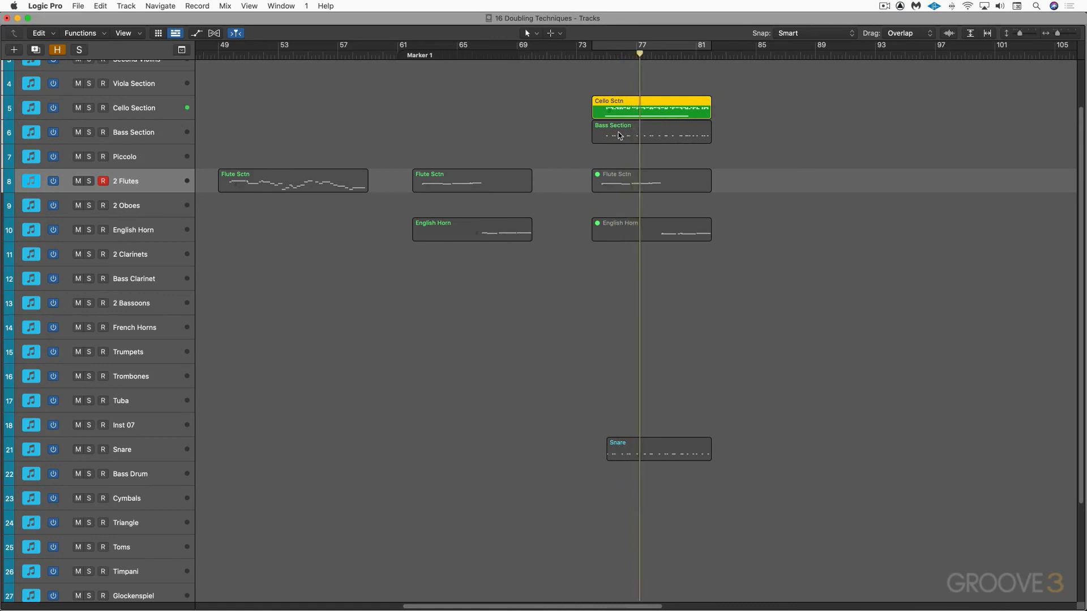
left_click(619, 135, "shift")
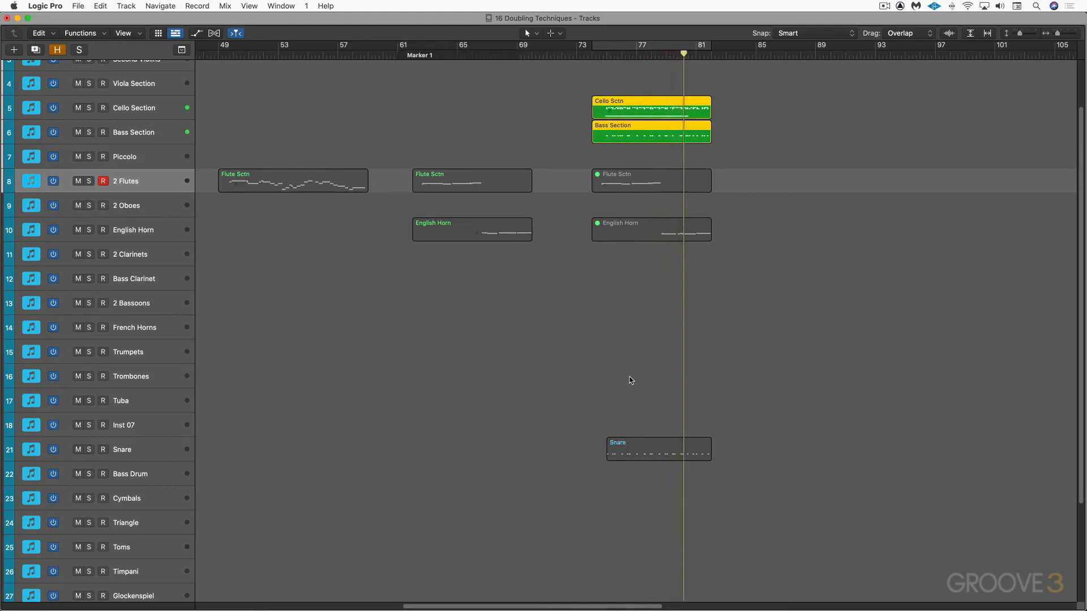
left_click(605, 54)
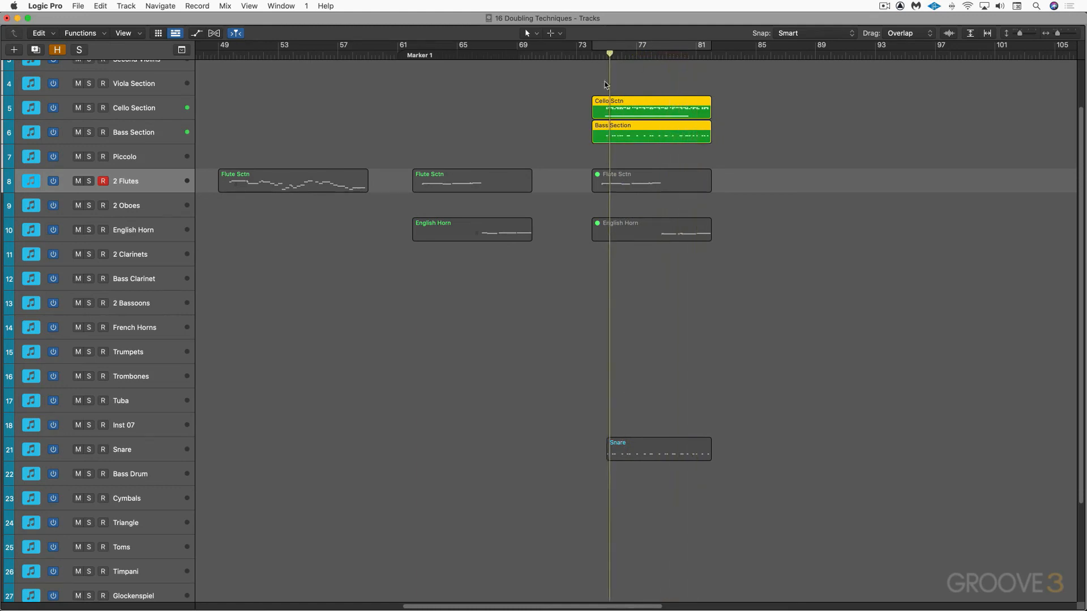
left_click(648, 453)
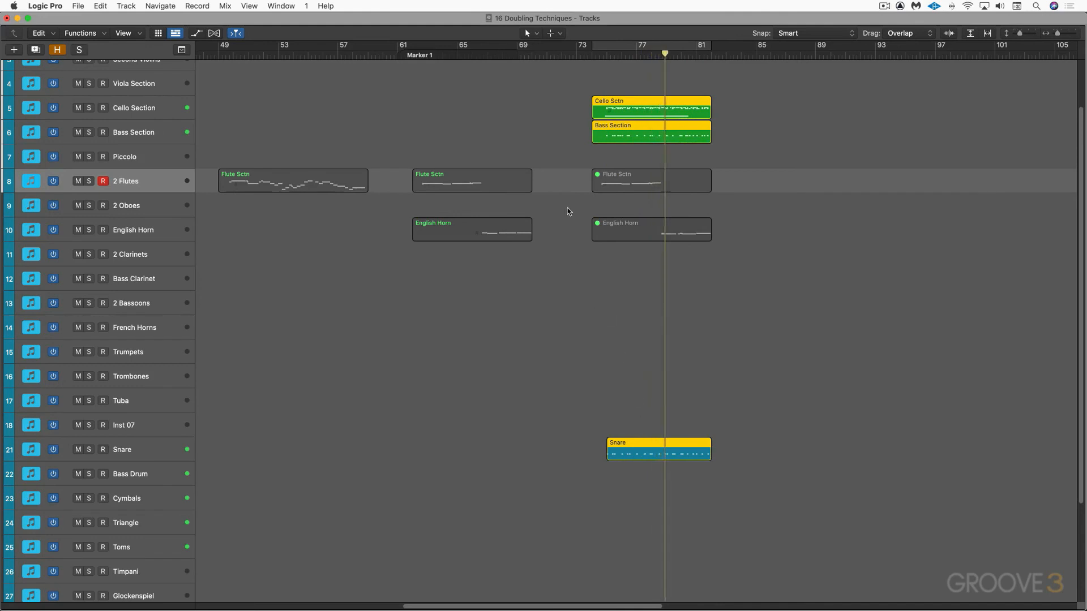
Unmute the 2 Flutes and English Horn regions at bar 74 and play the example from there with solo off
left_click_drag(582, 175, 614, 236)
left_click(589, 53)
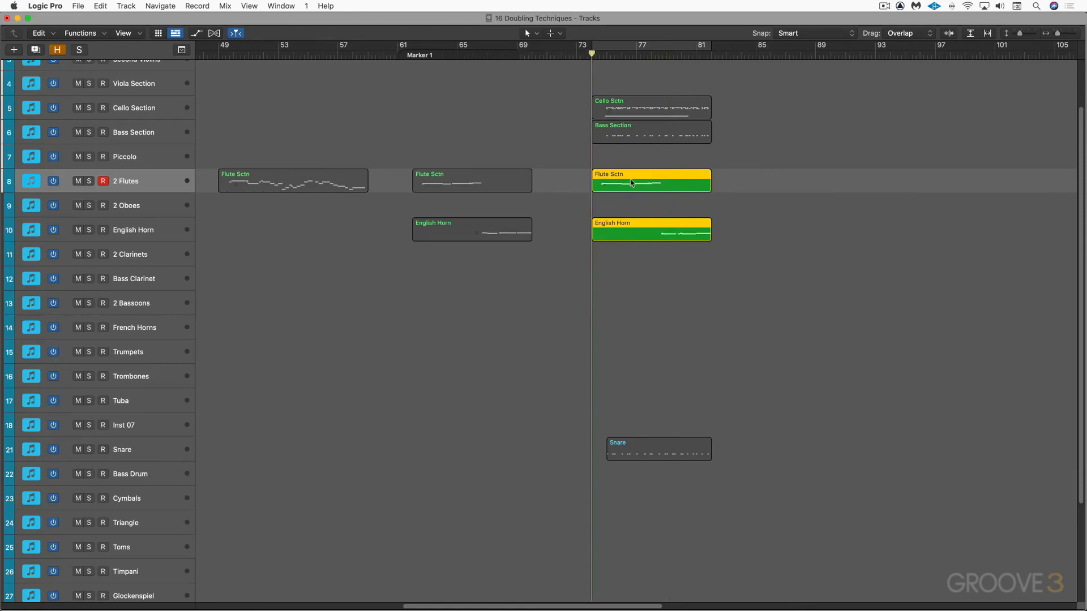
key("ctrl+s")
key("space")
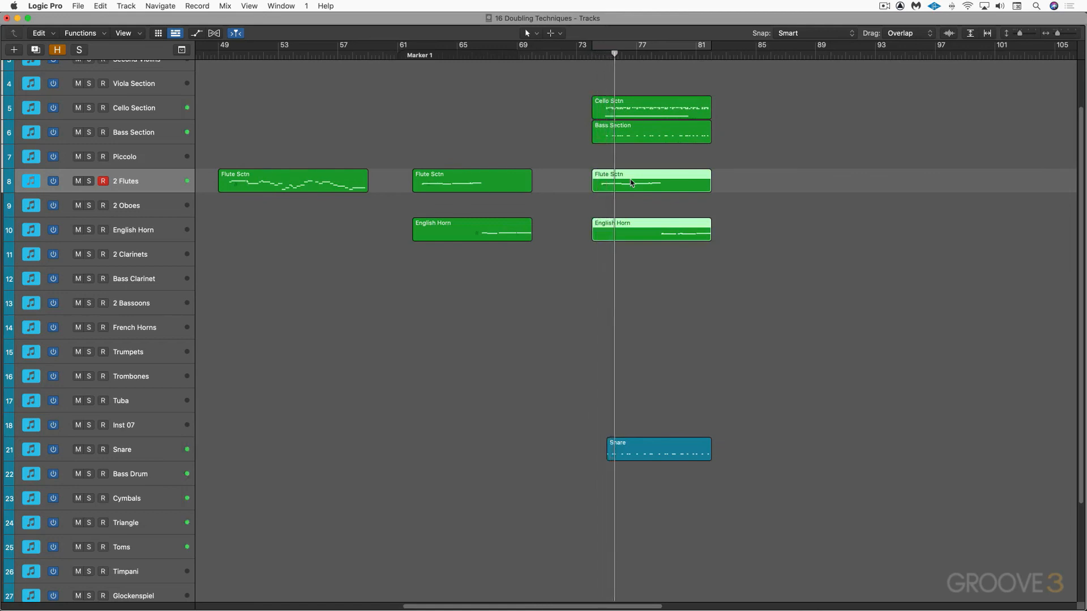
scroll(769, 212, "up", 3)
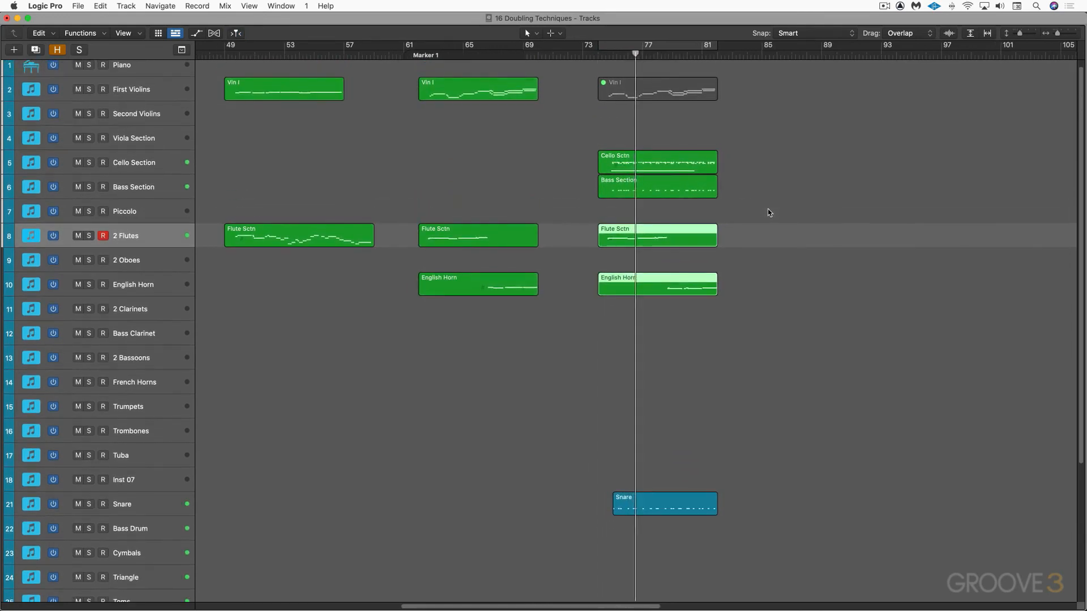
scroll(769, 213, "up", 1)
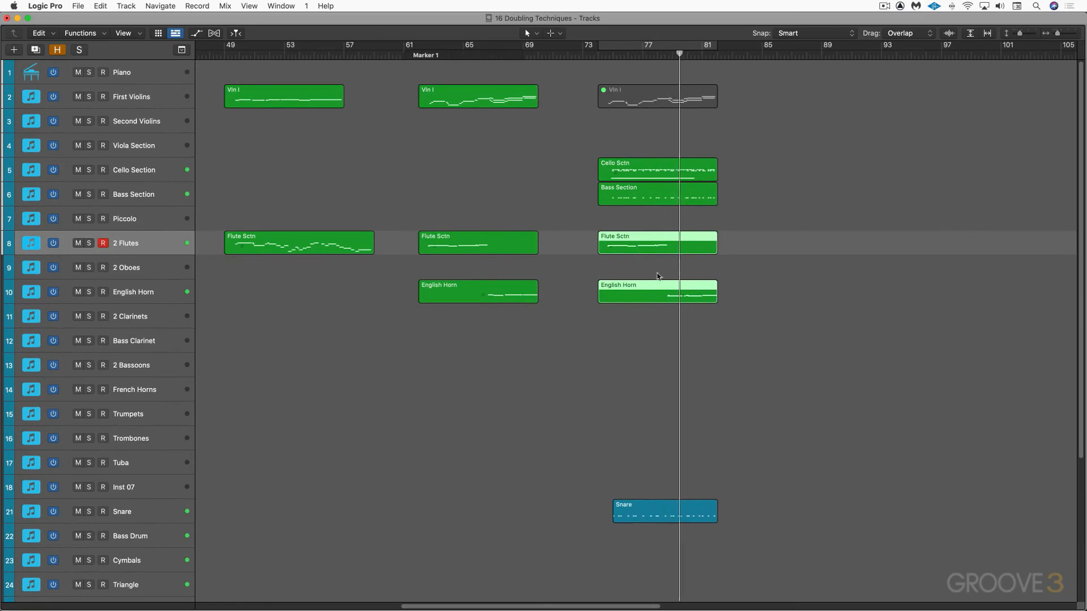
Examine the English Horn region at bar 74 in the score and the piano roll, ending in the full track view
double_click(679, 291)
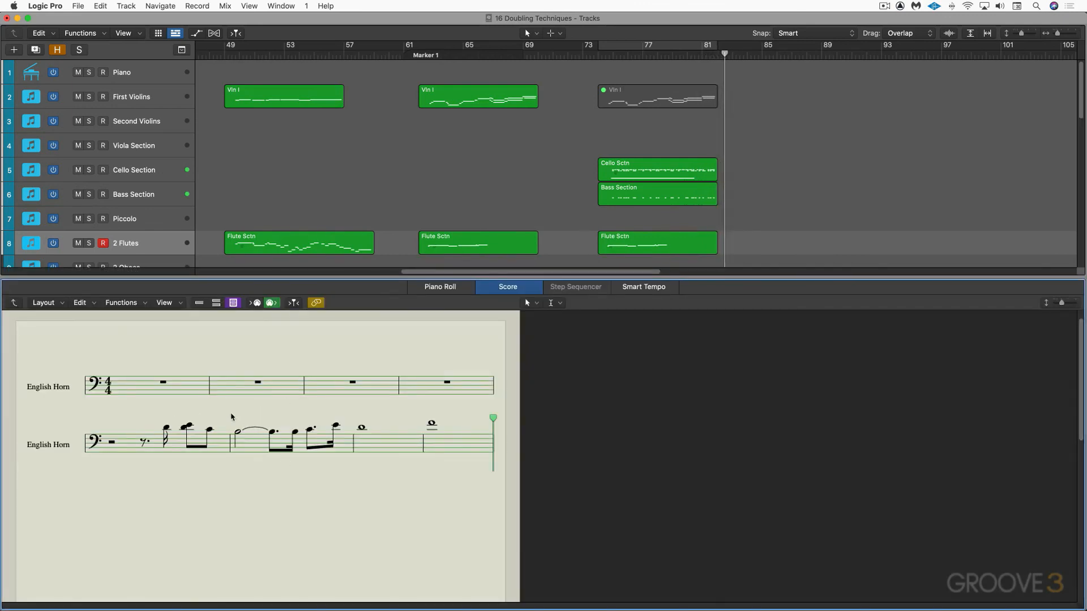
key("p")
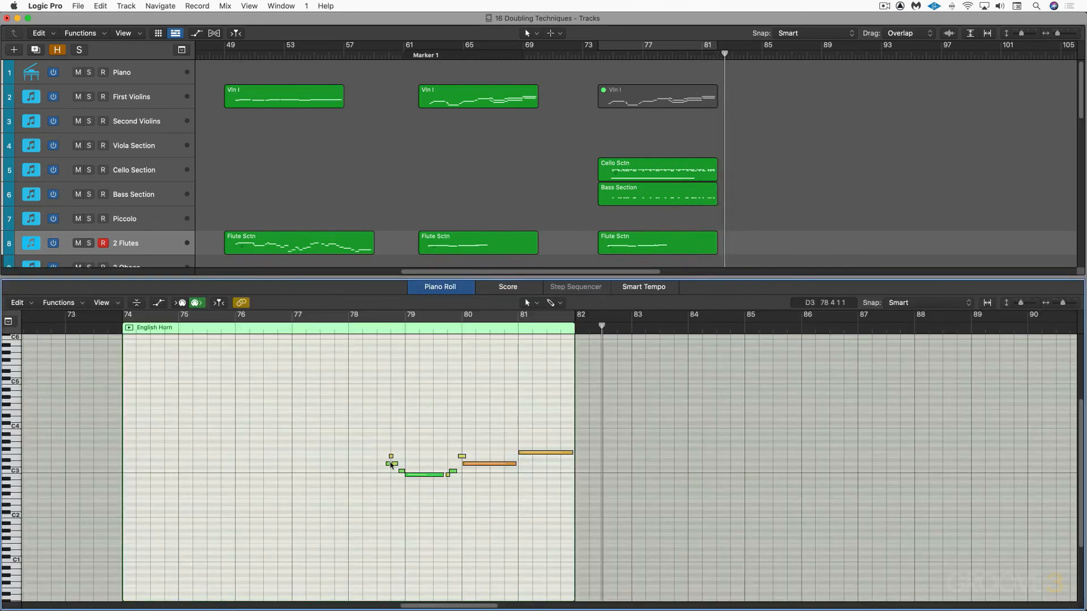
key("p")
Unmute the First Violins region at bar 74 and play the full example from just before it to its end
left_click(630, 95)
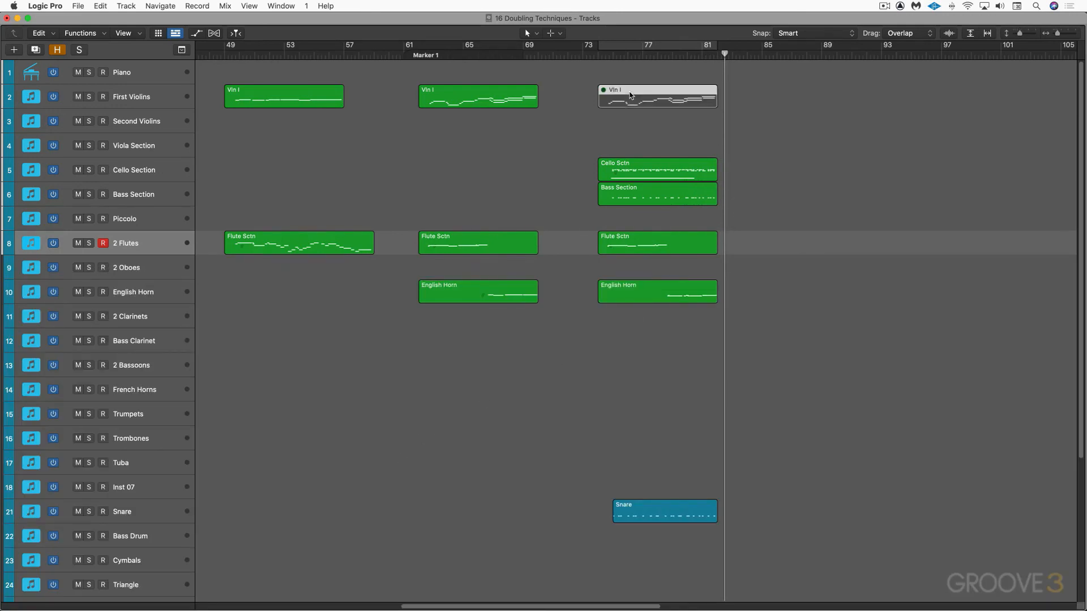
key("ctrl+m")
left_click(594, 54)
key("space")
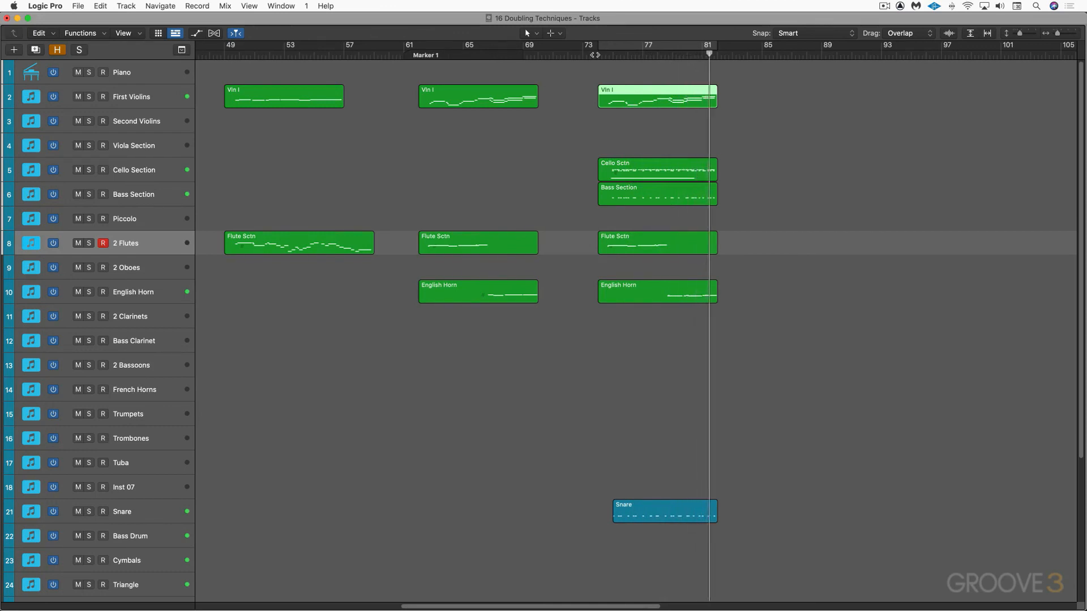
key("space")
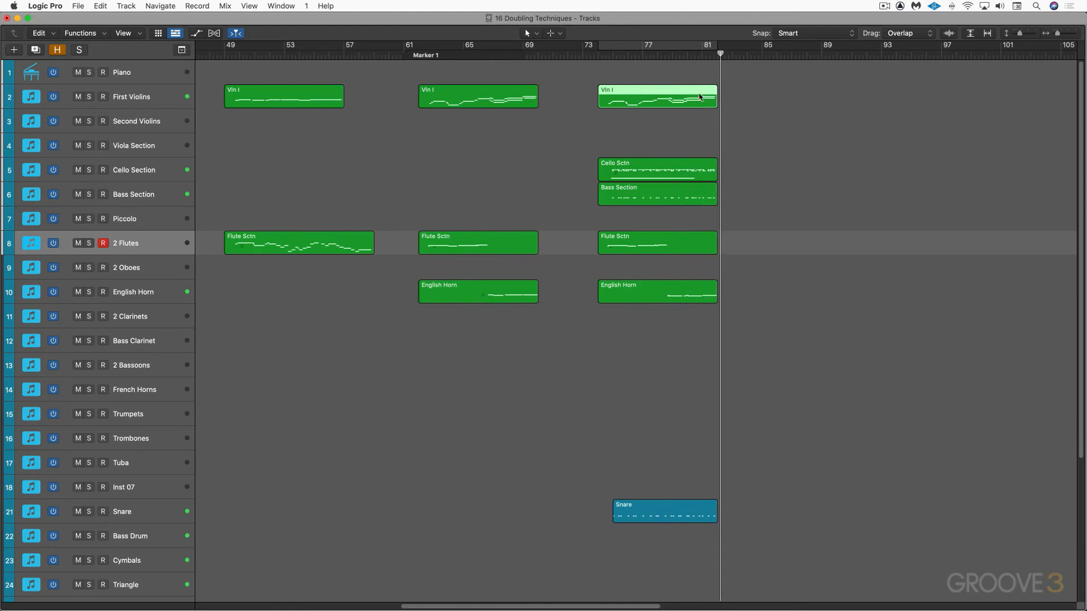